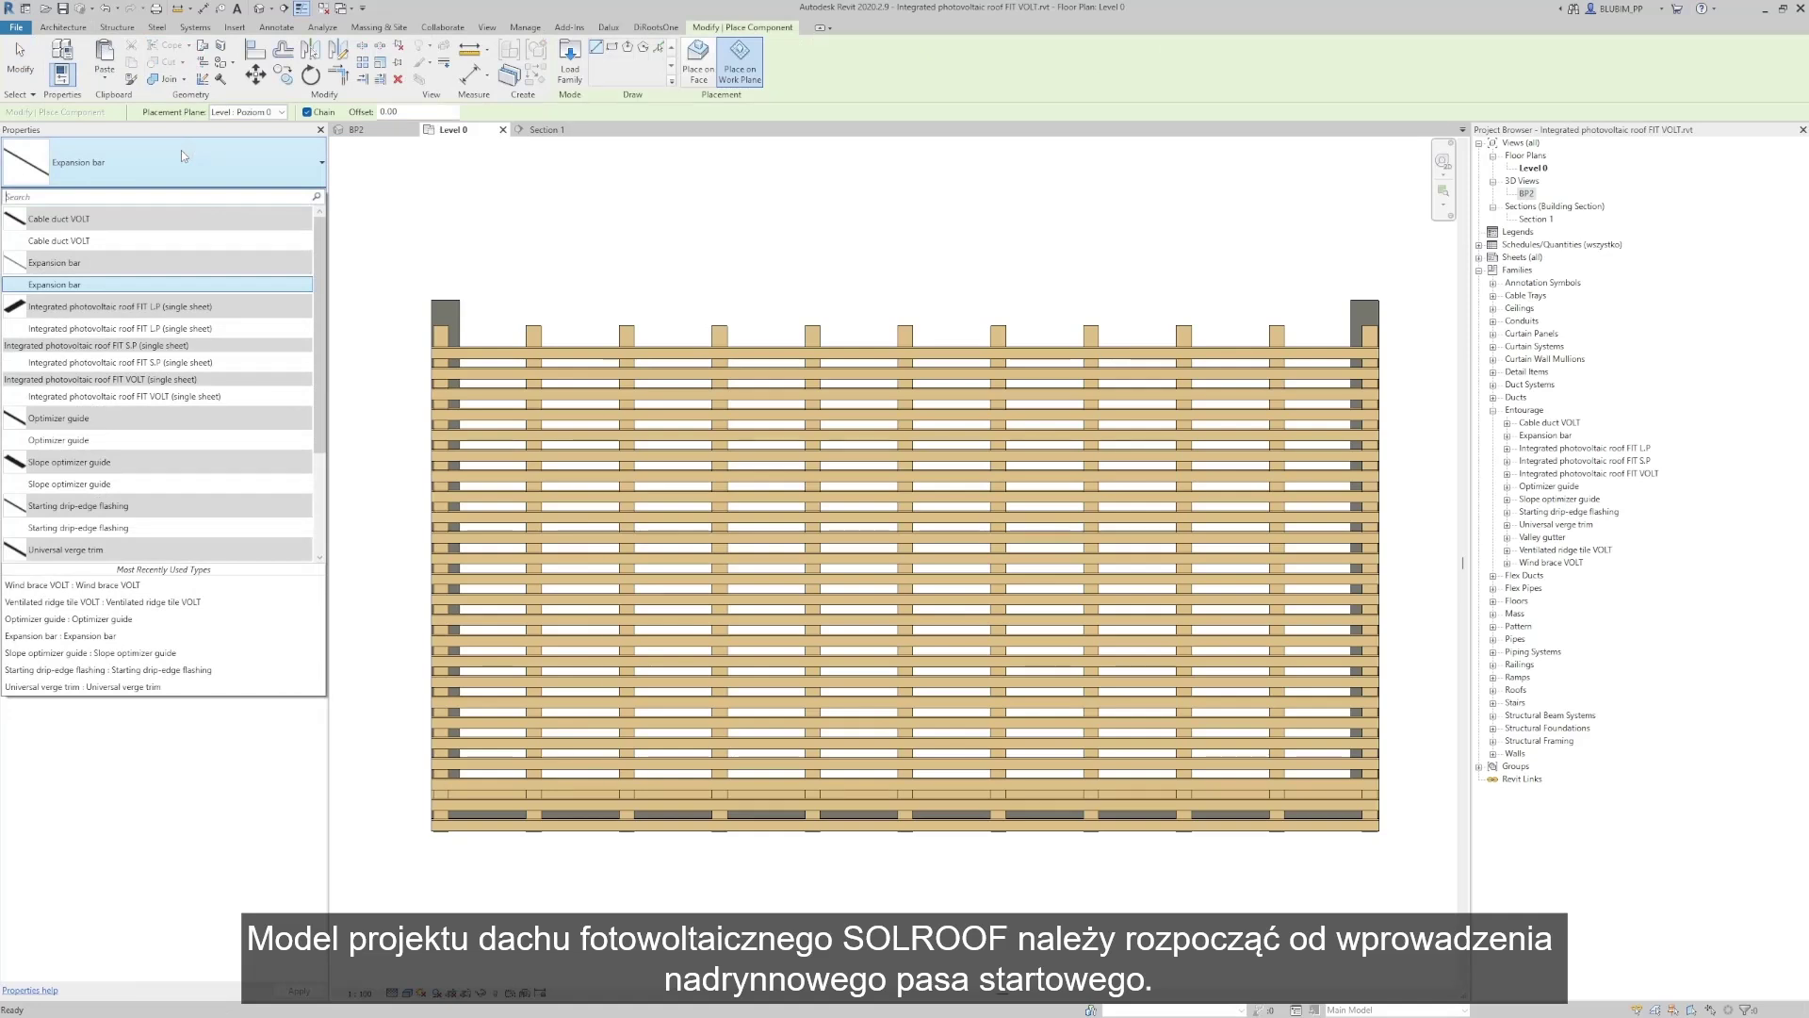
Place a Starting drip-edge flashing about 10000 mm long along the eave, from one end of the lowest batten to the other
text(start)
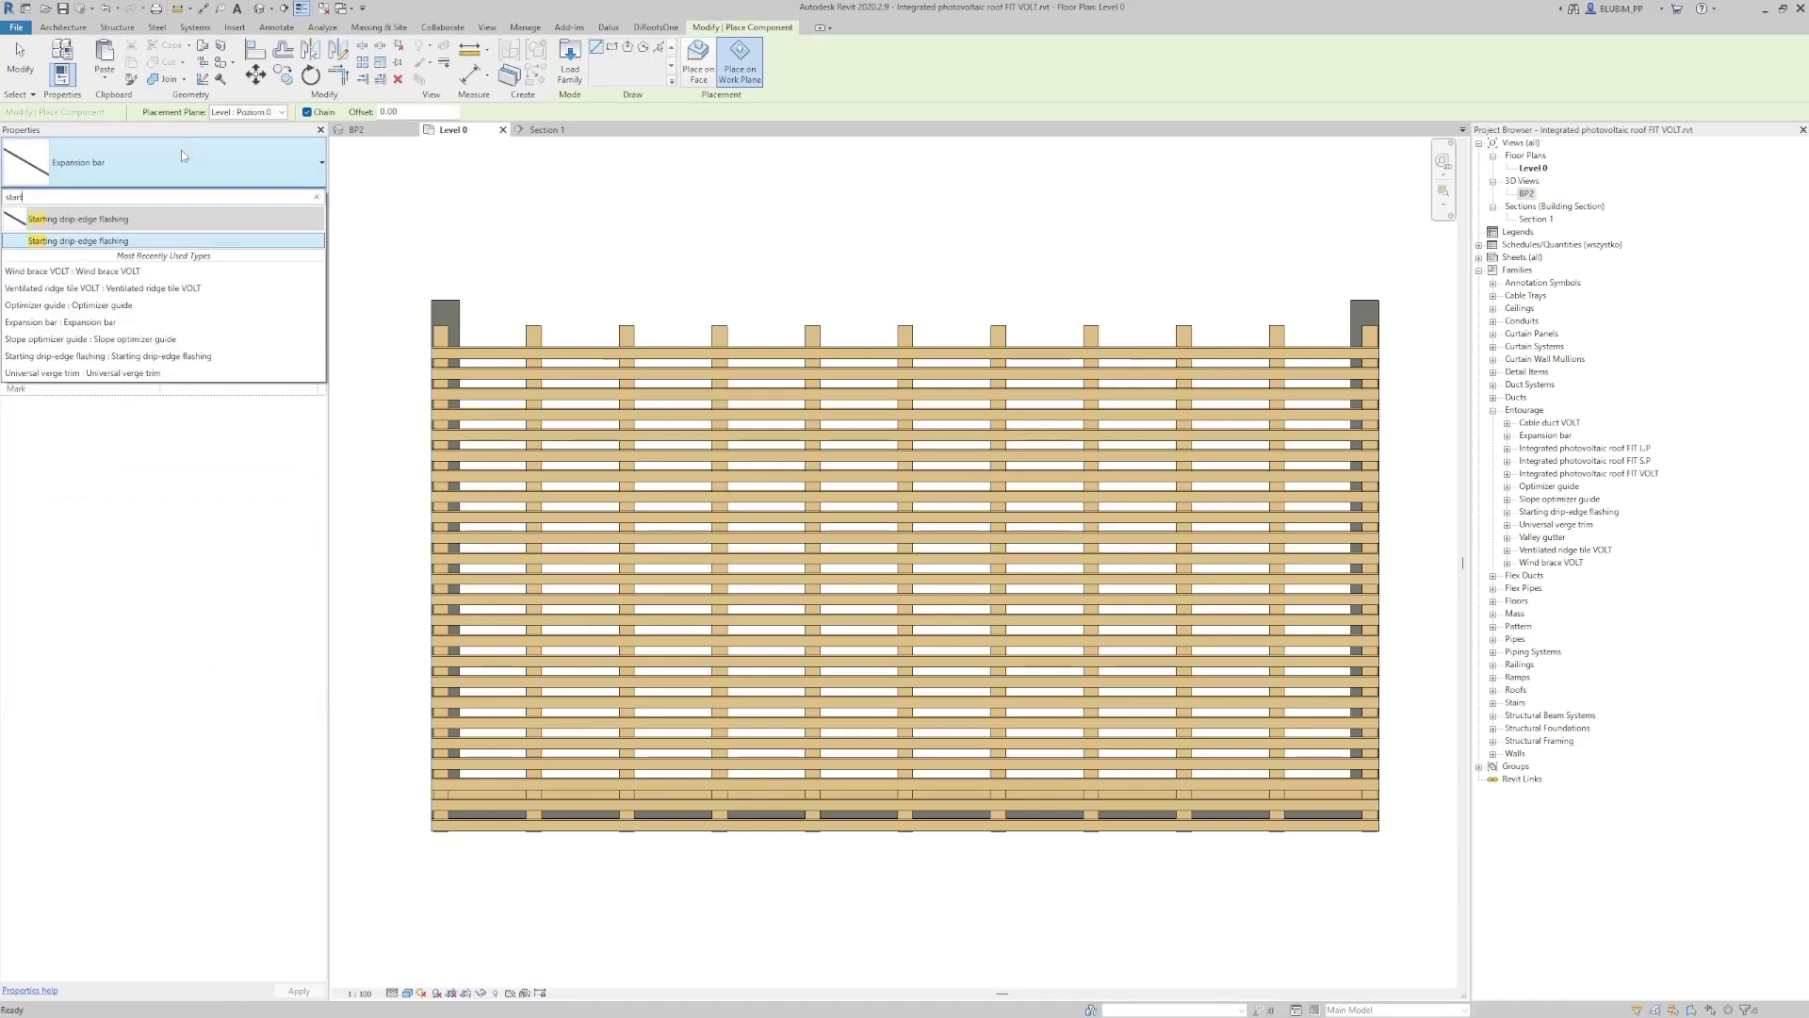
click(194, 241)
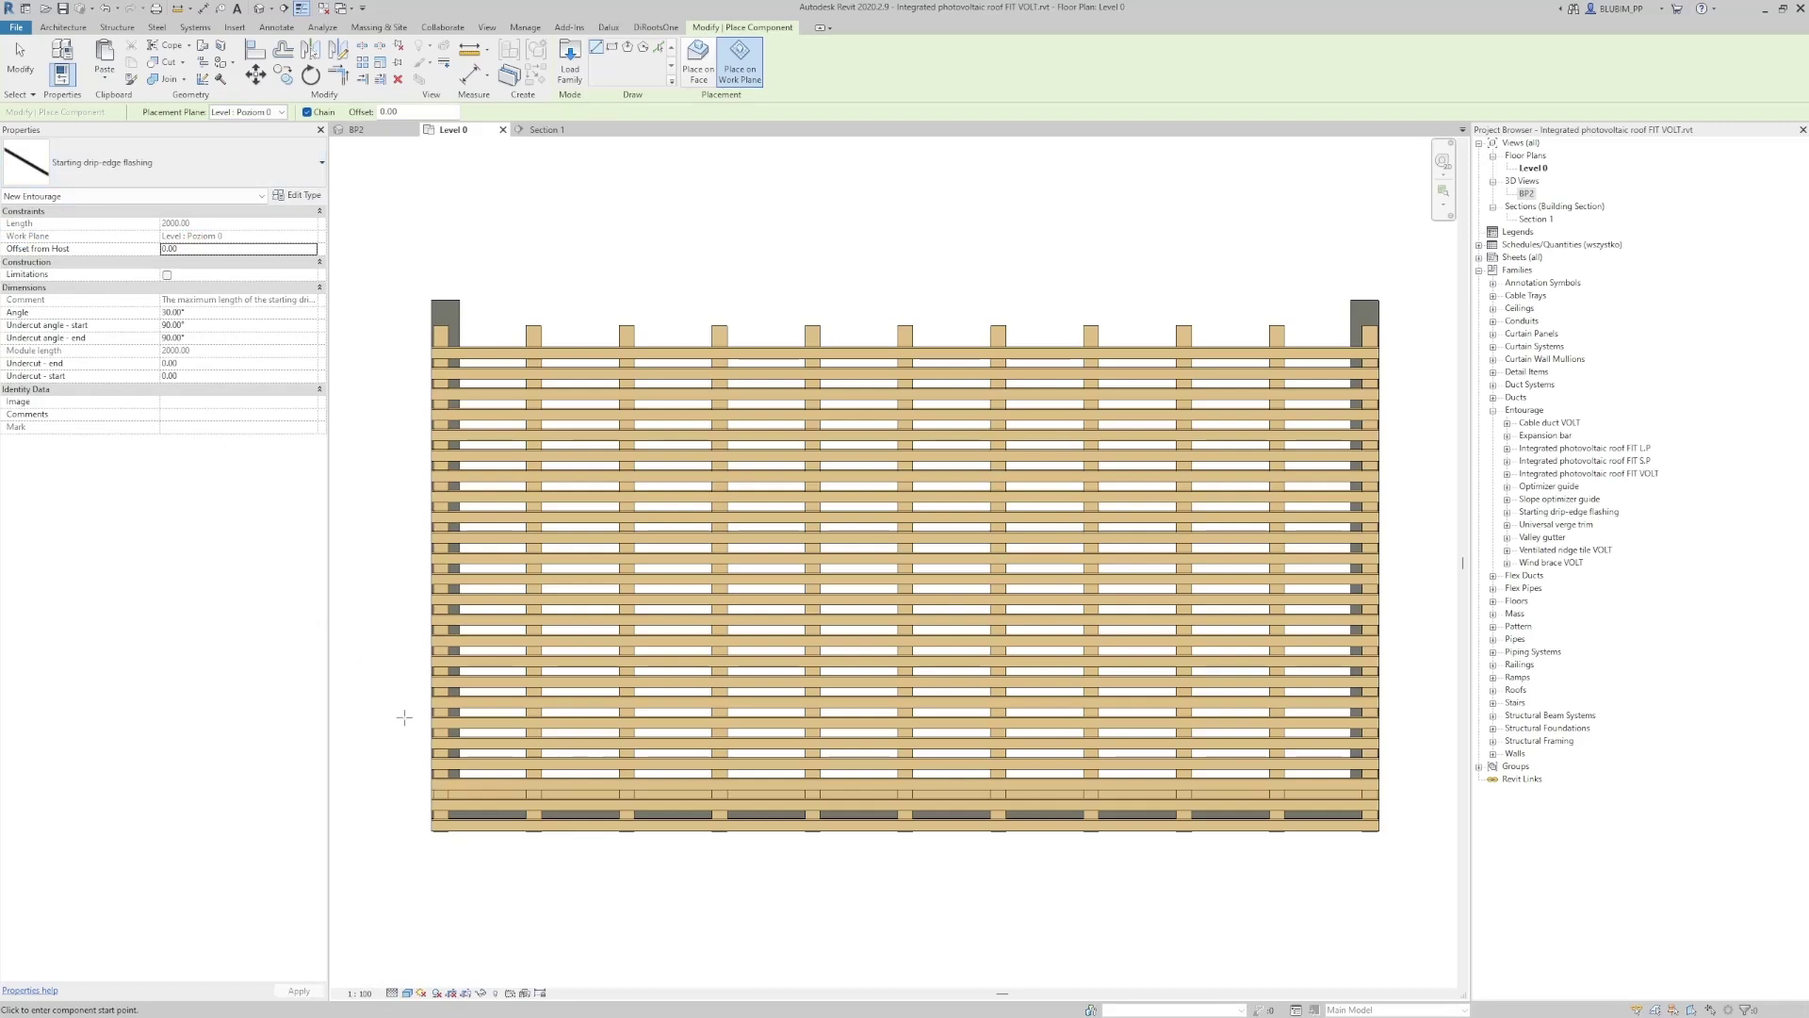
click(432, 835)
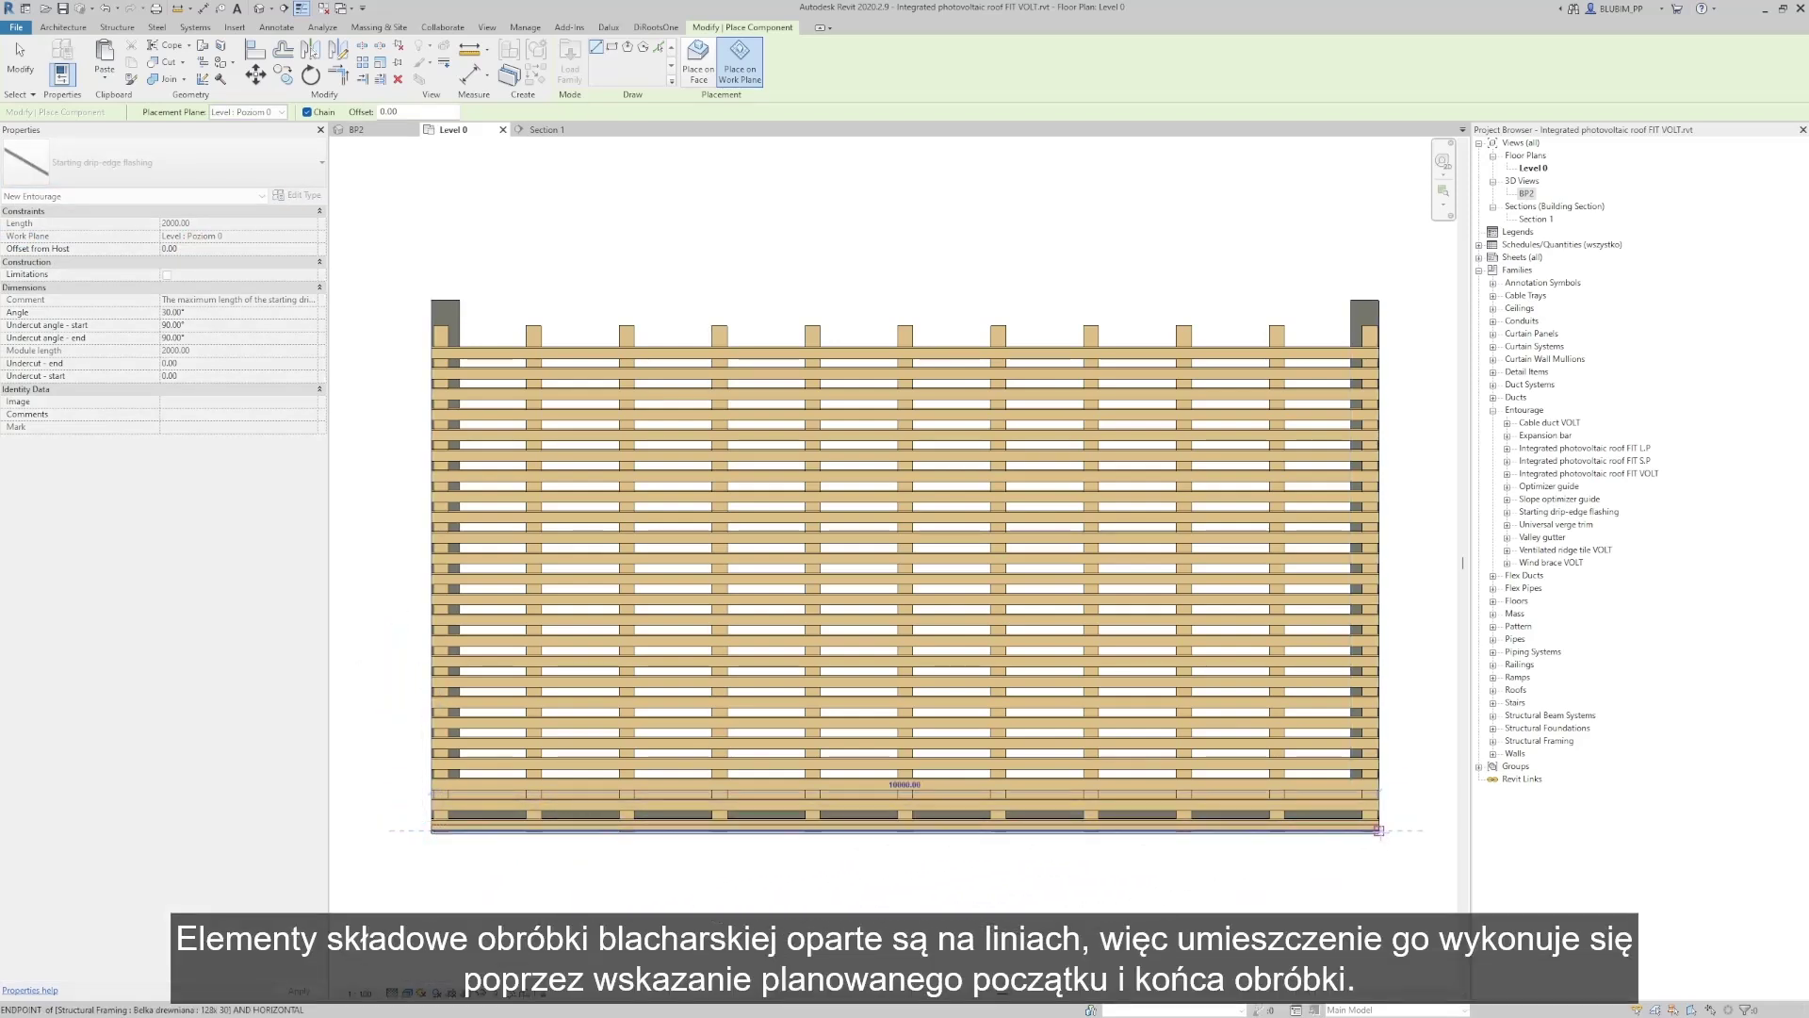
click(1379, 830)
key(Escape)
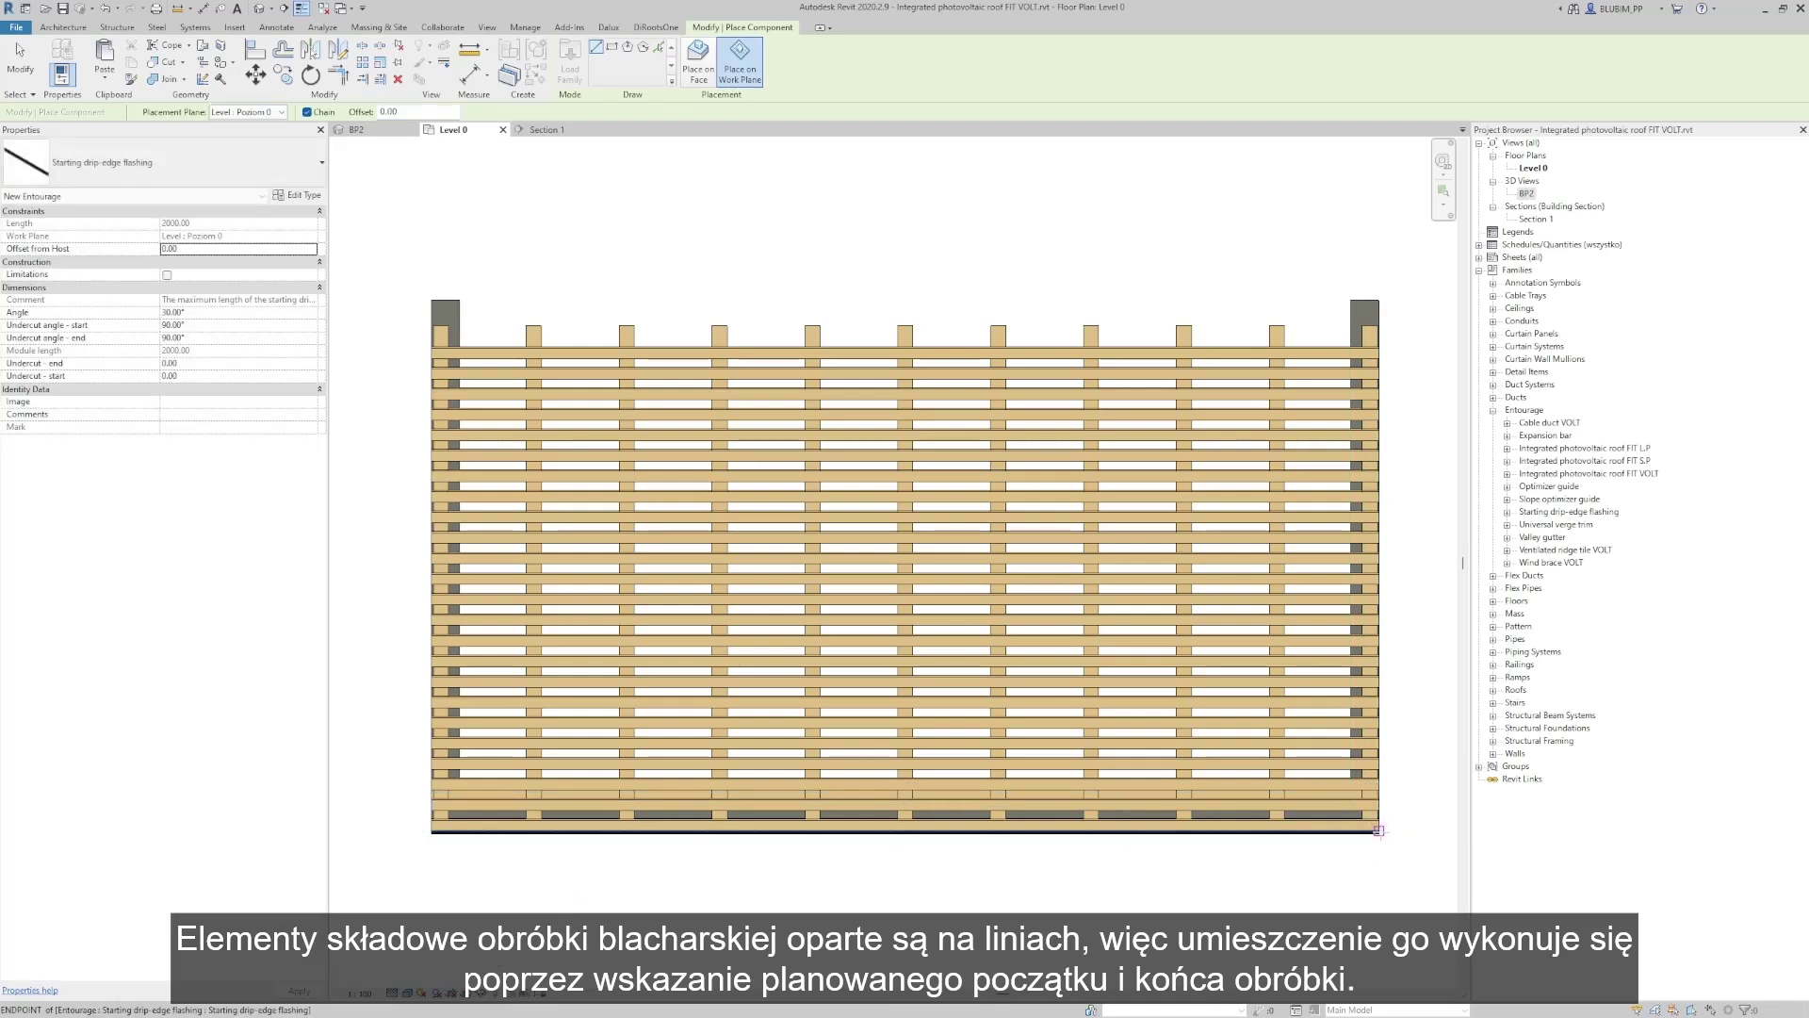
key(Escape)
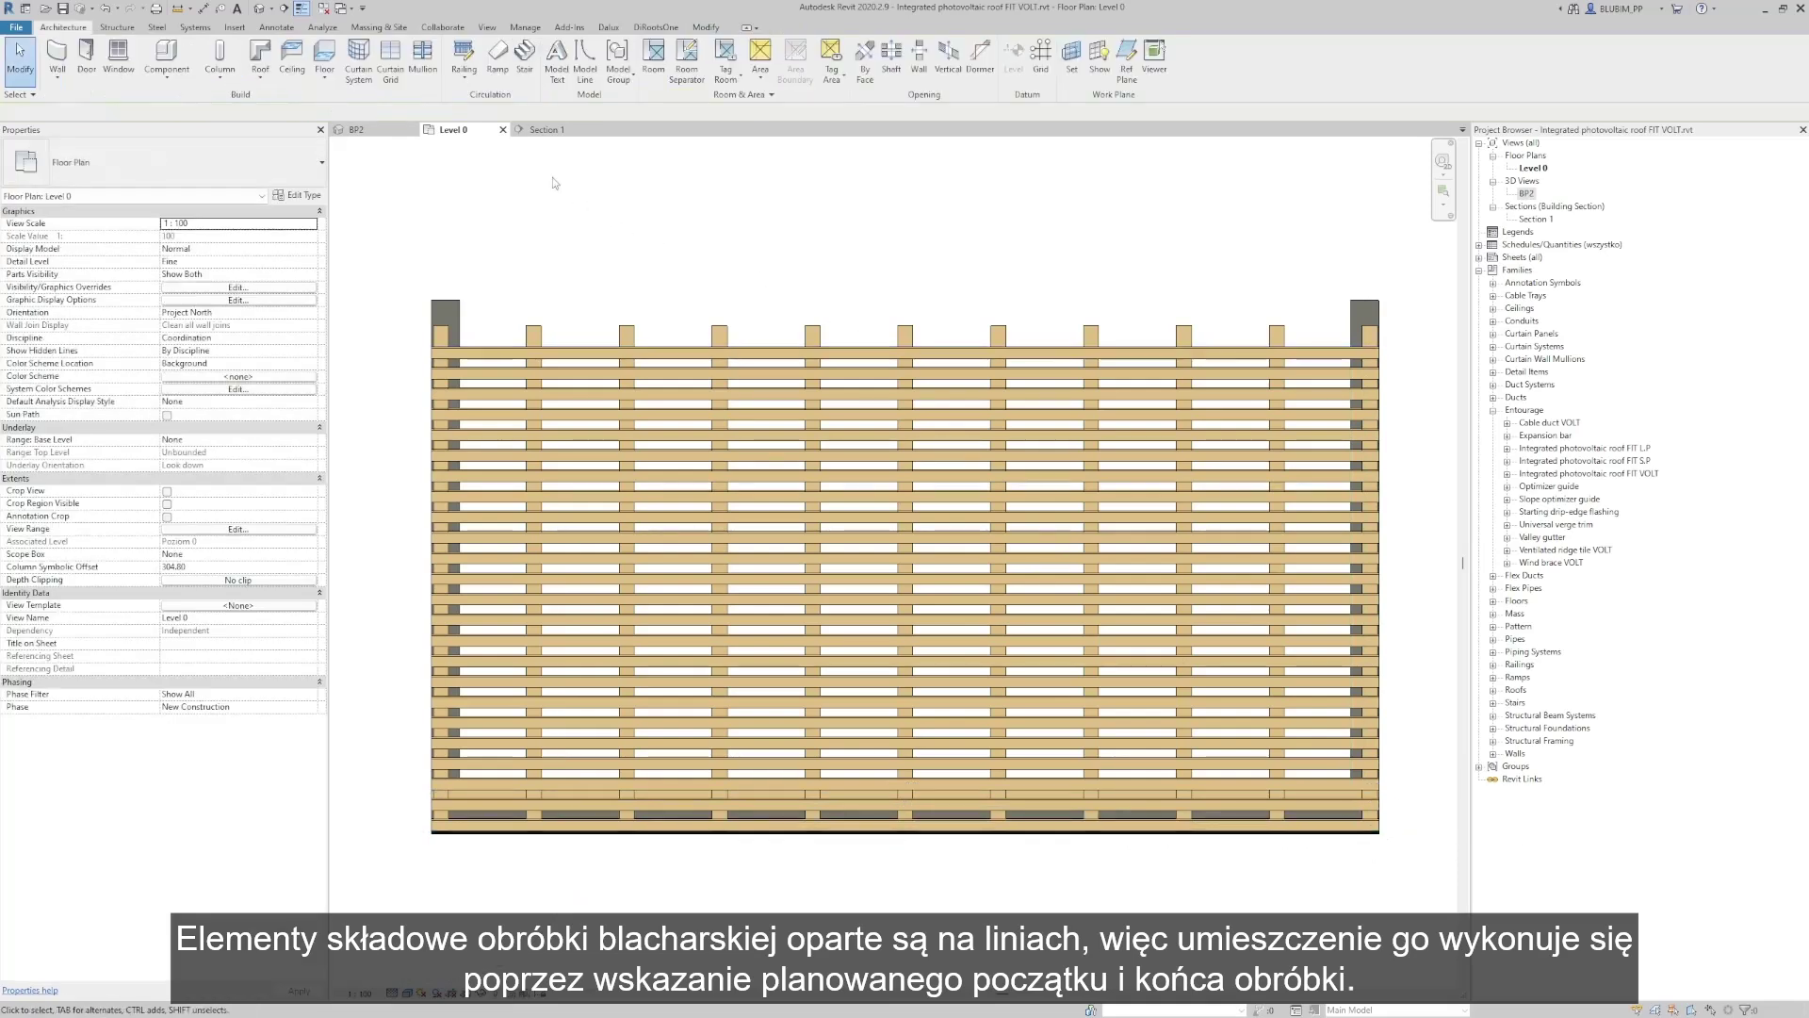
In the Section 1 view, move the drip-edge flashing from the ground level up to the outer upper corner of the rafter end
click(527, 130)
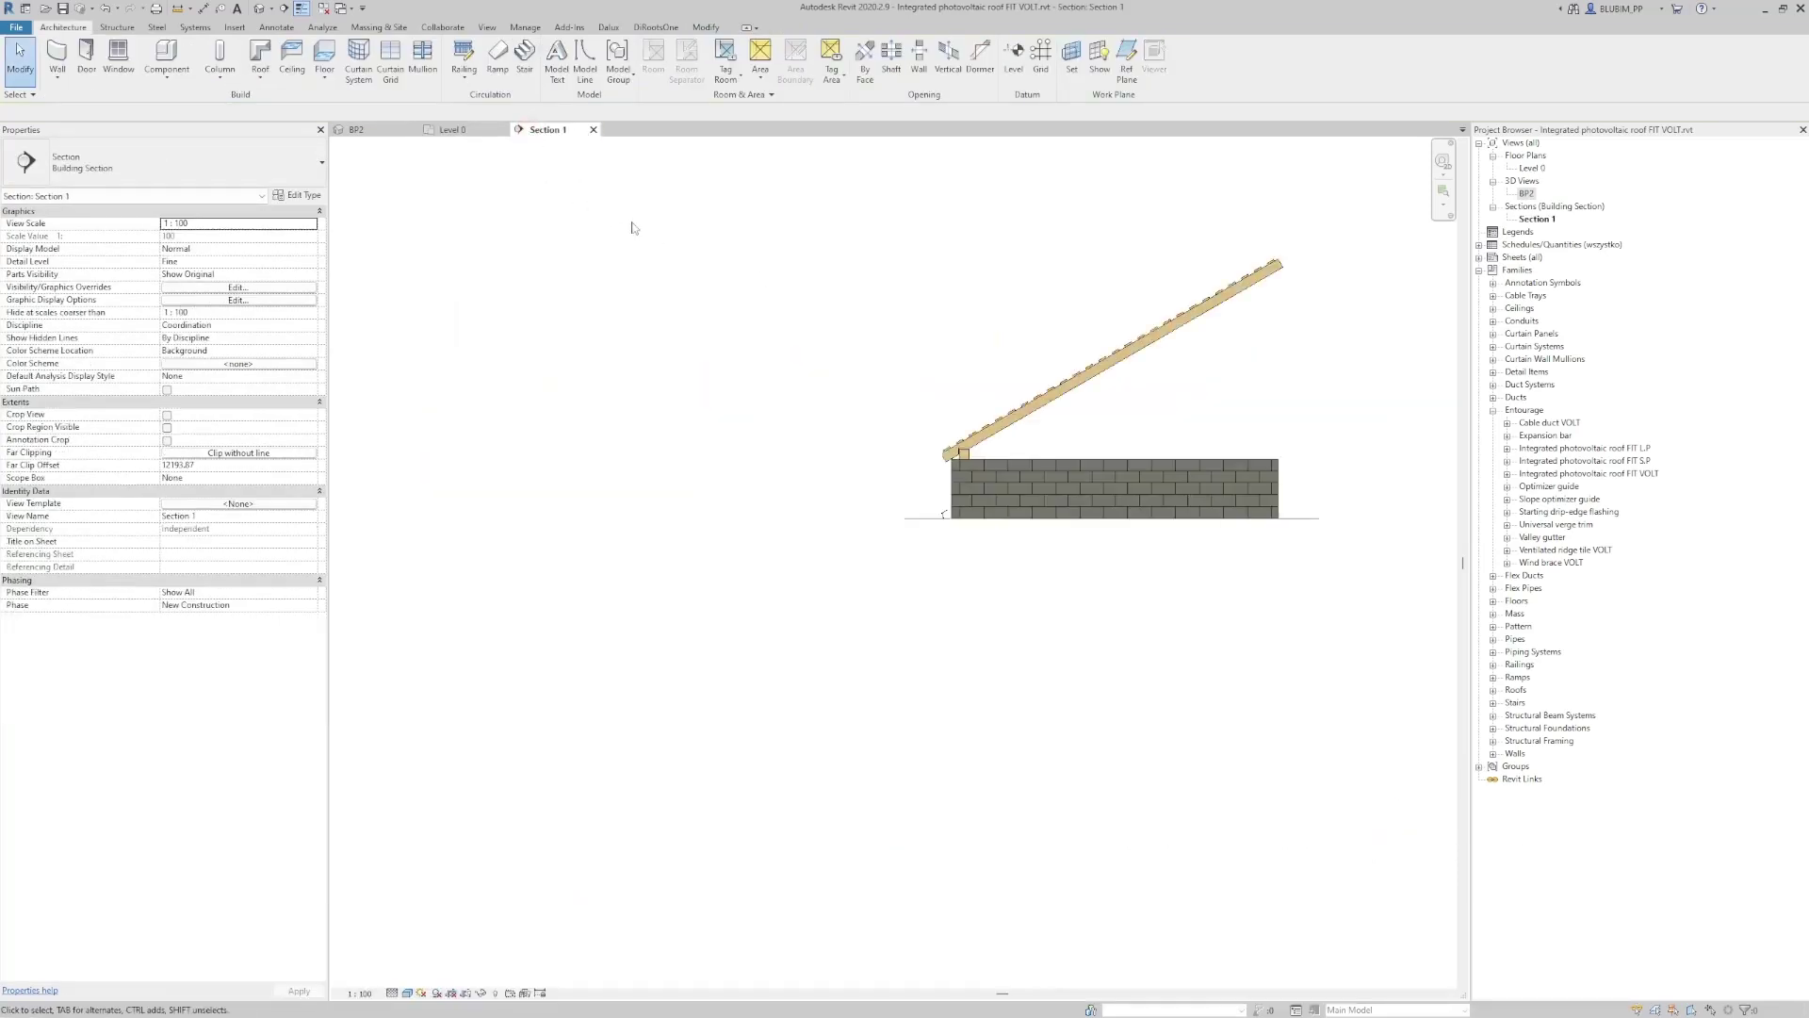
scroll(938, 517, up, 6)
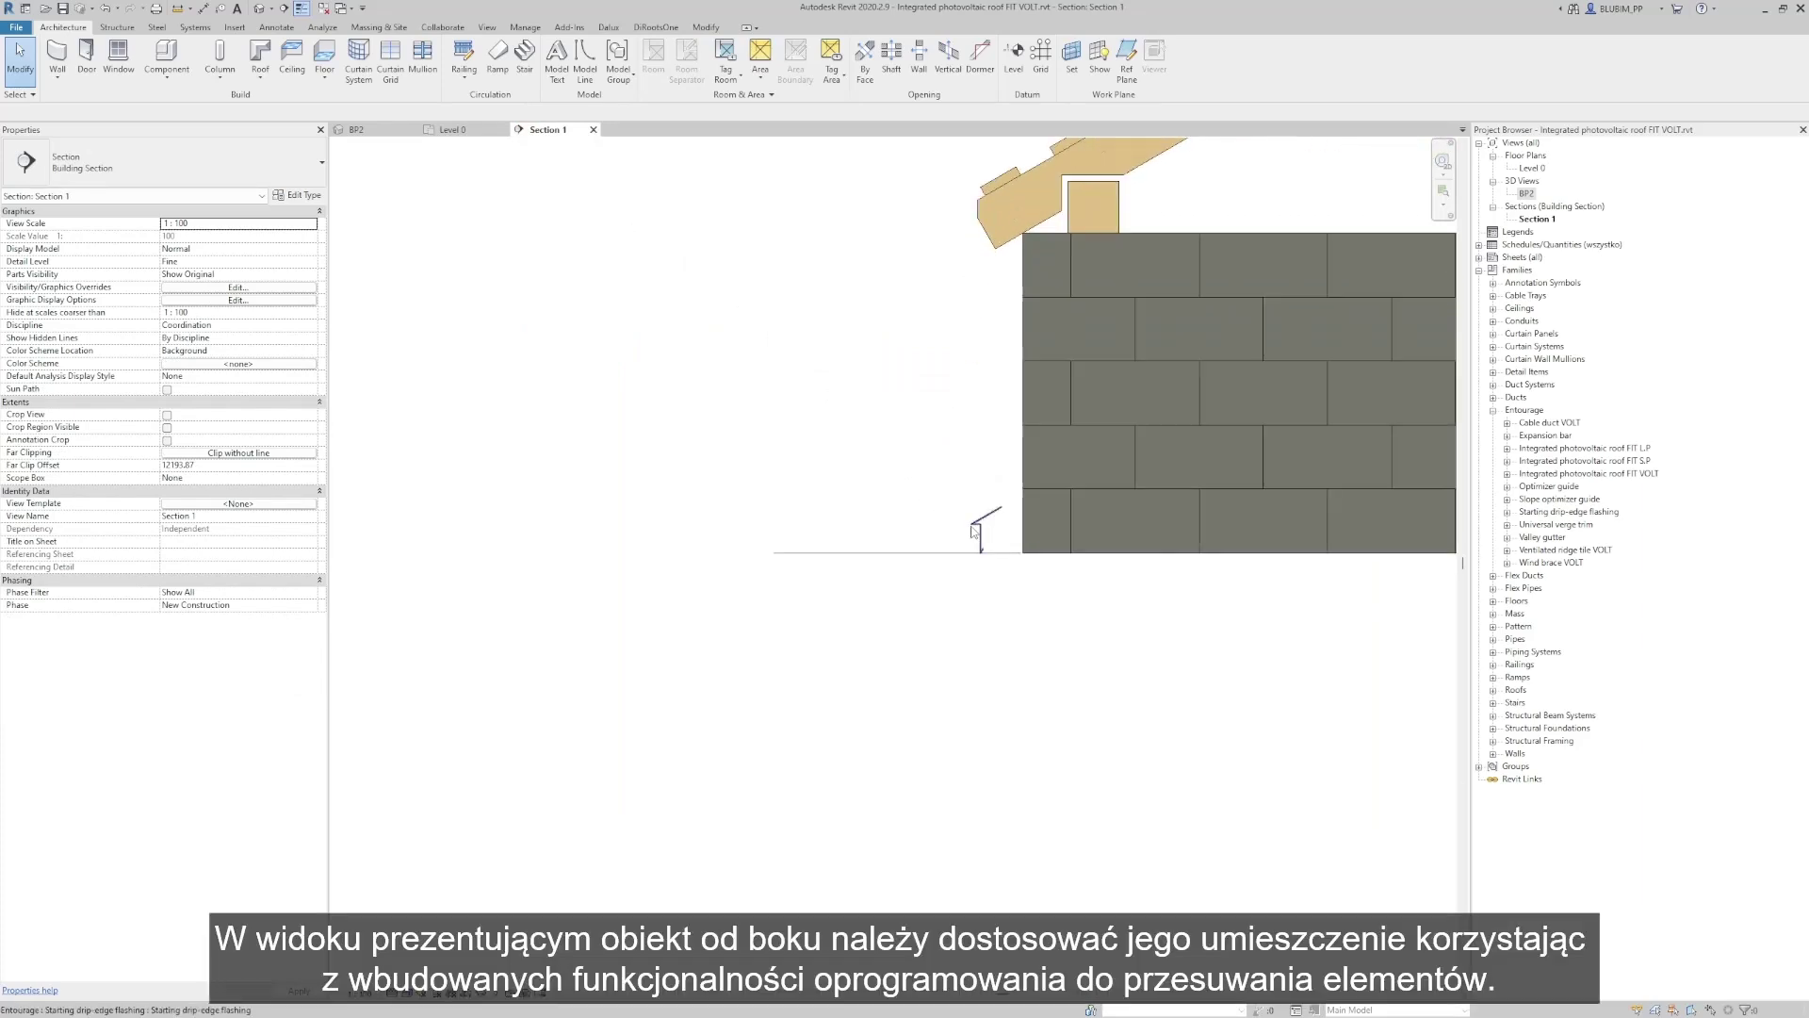
click(969, 525)
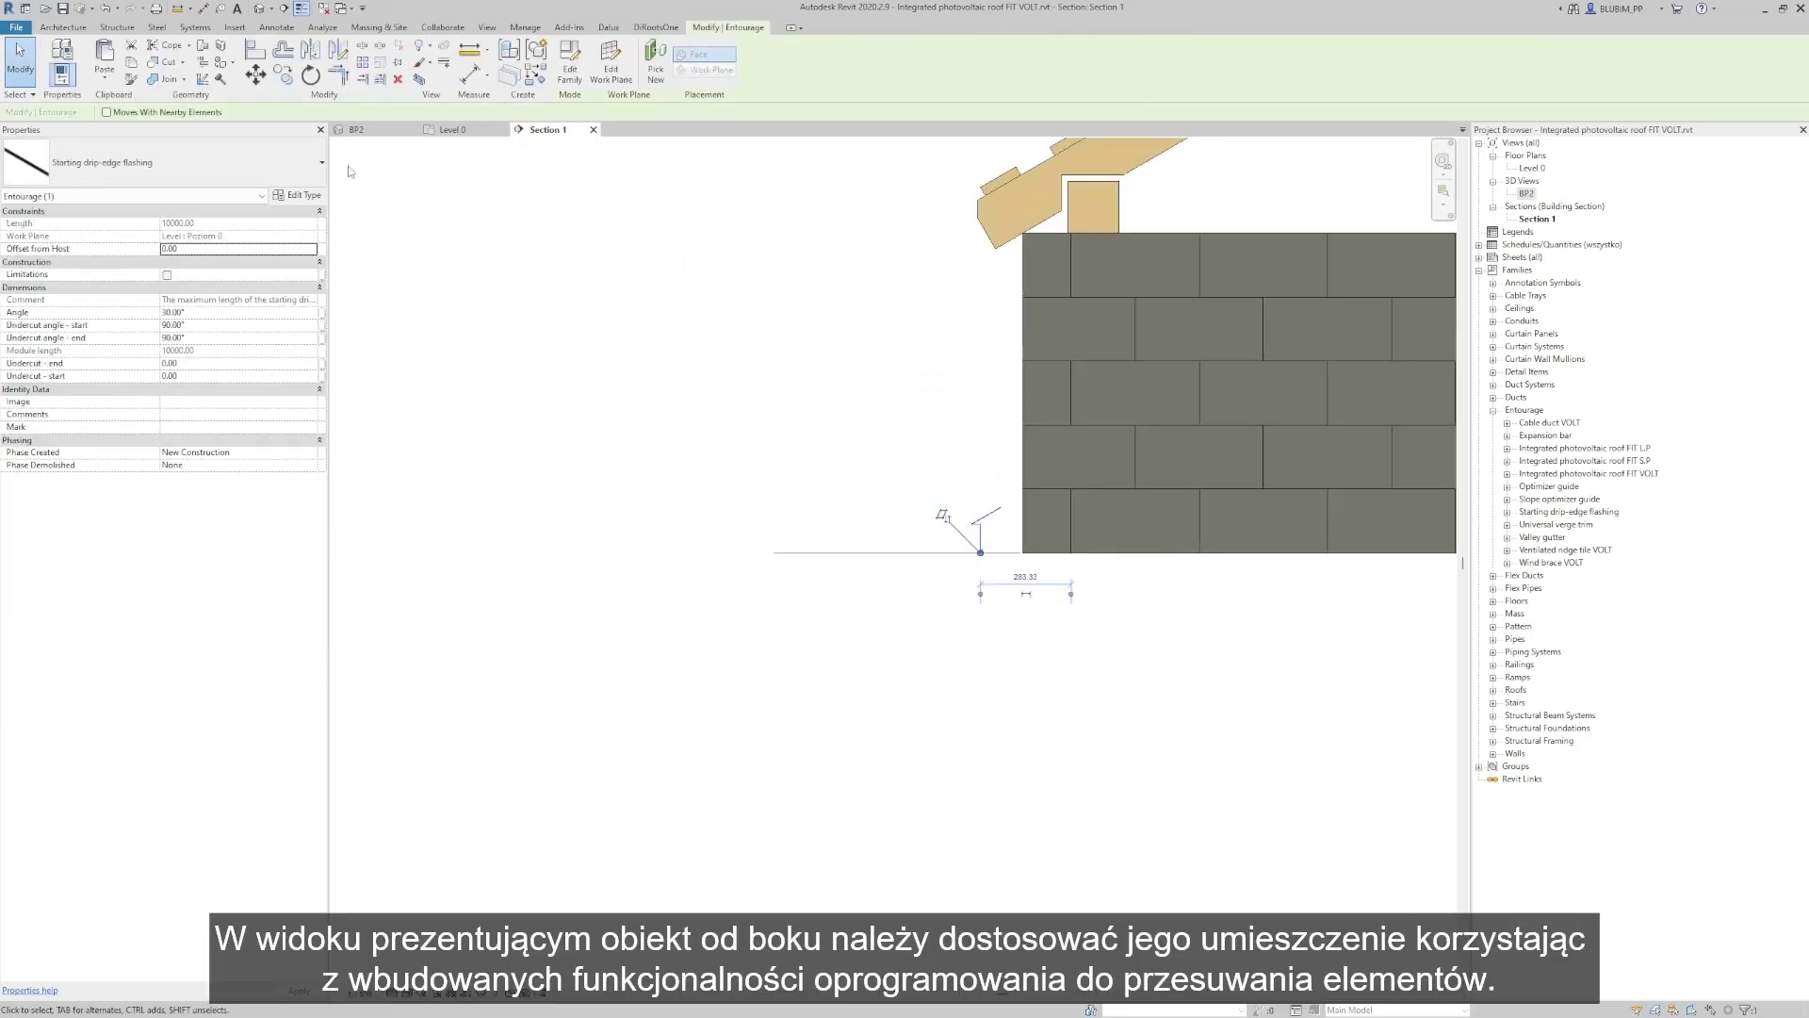
click(254, 72)
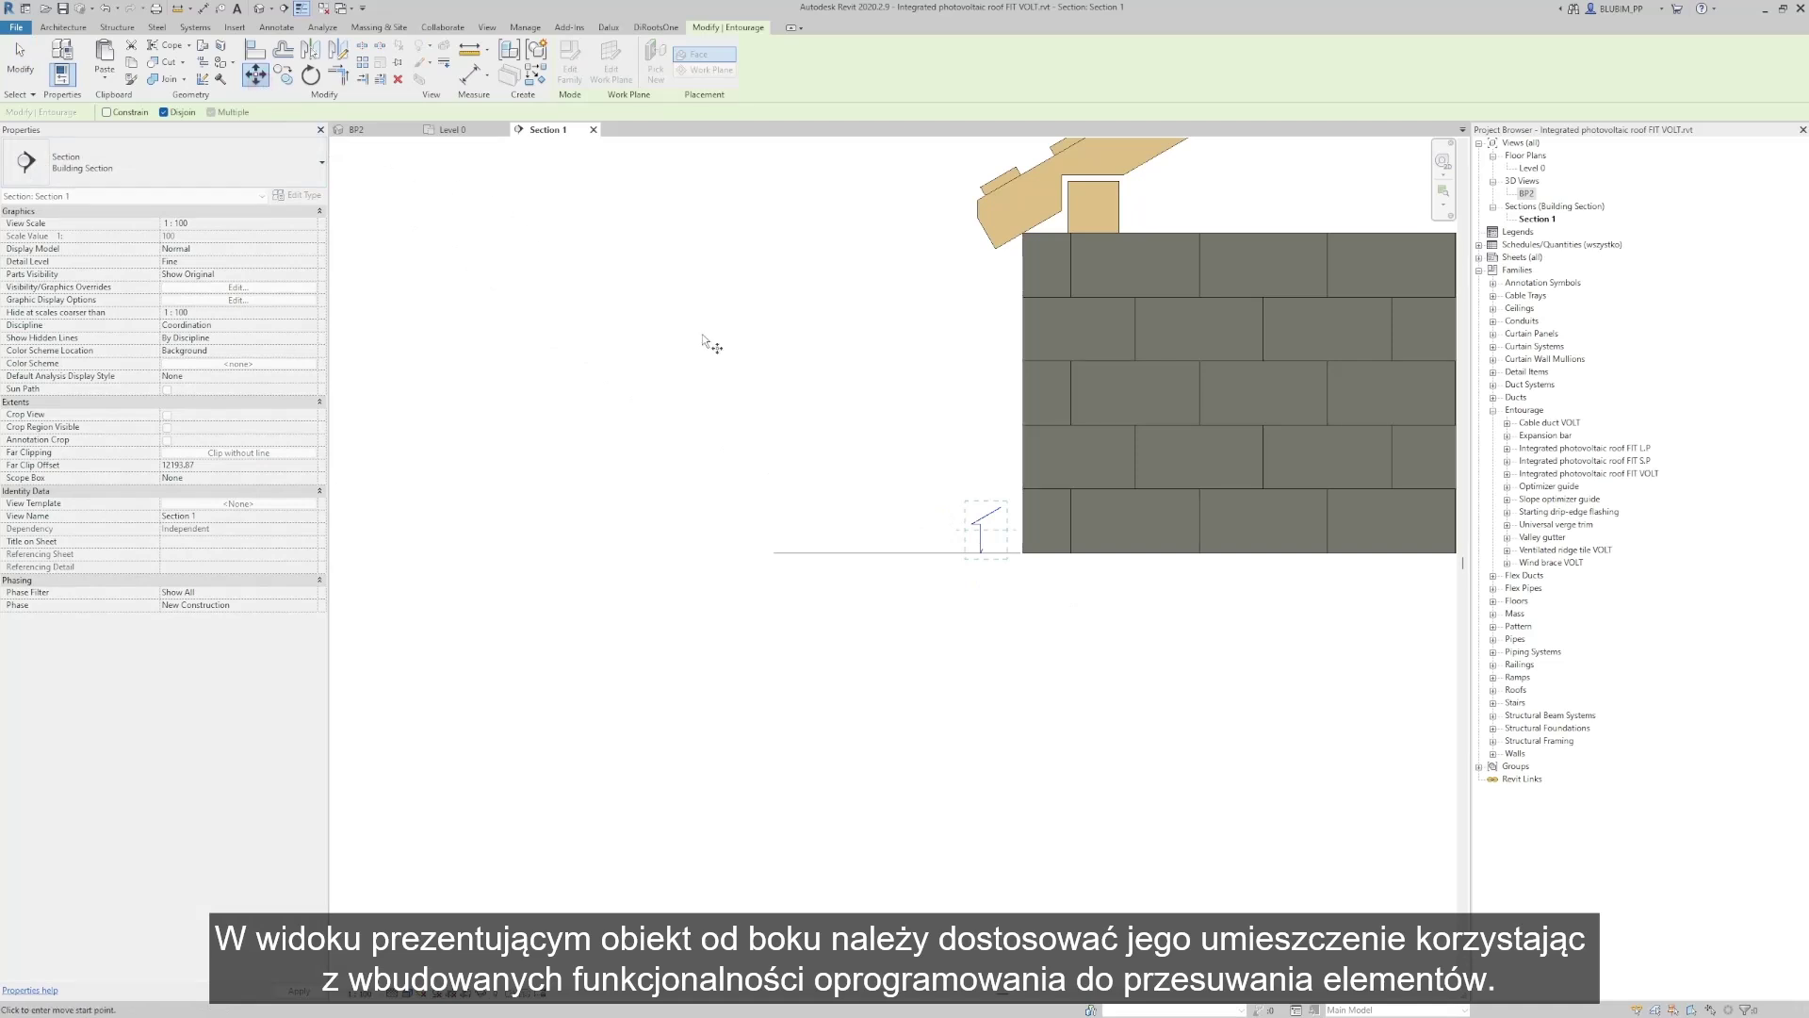
scroll(990, 514, up, 5)
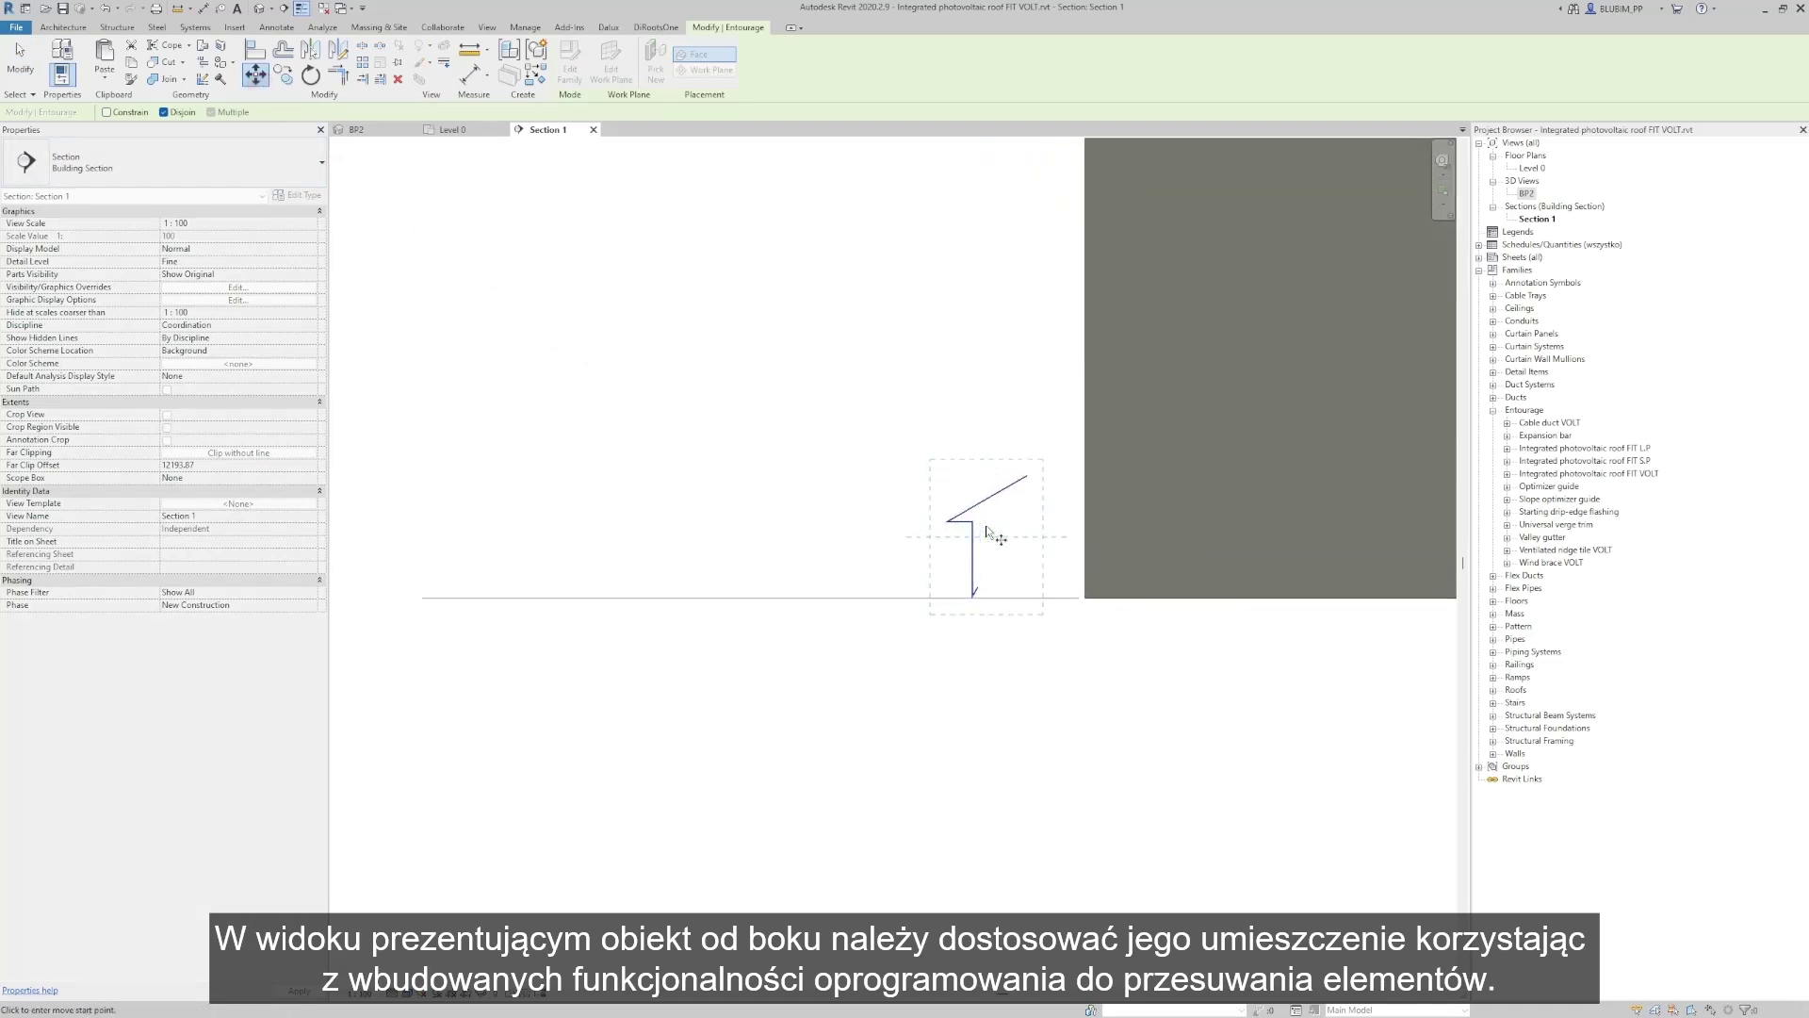
click(977, 526)
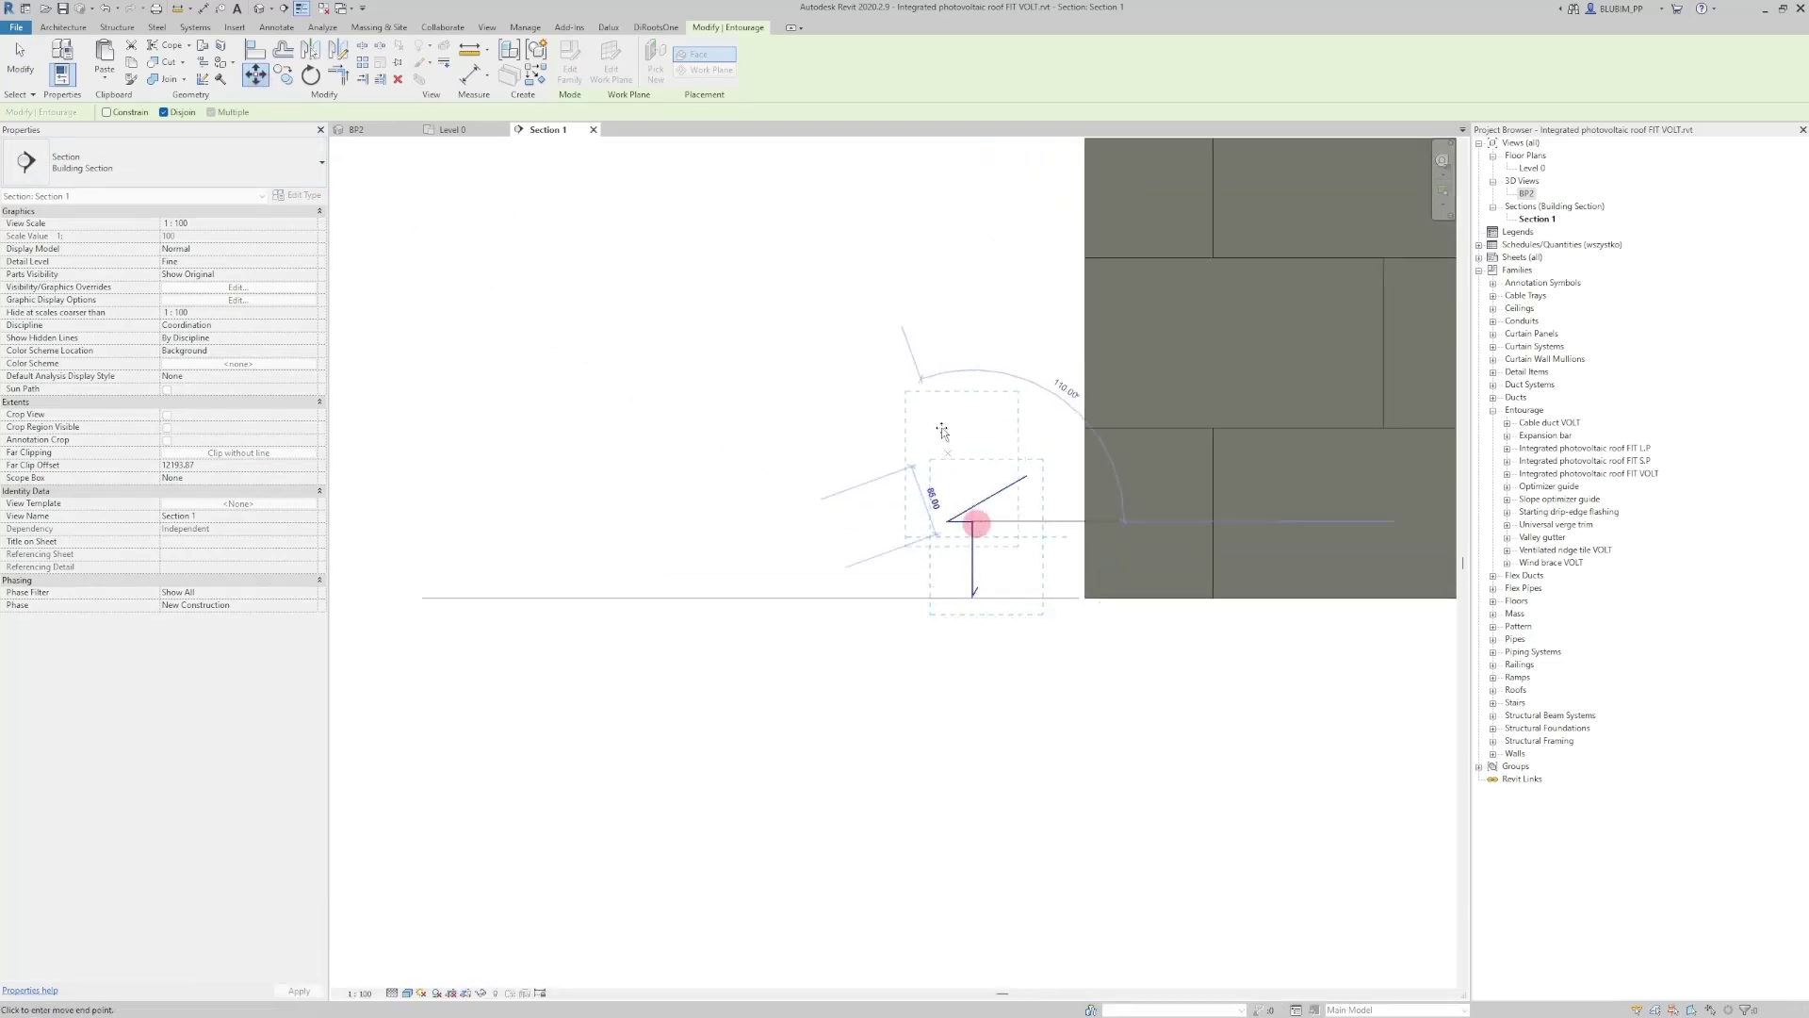
middle_drag(947, 286, 991, 833)
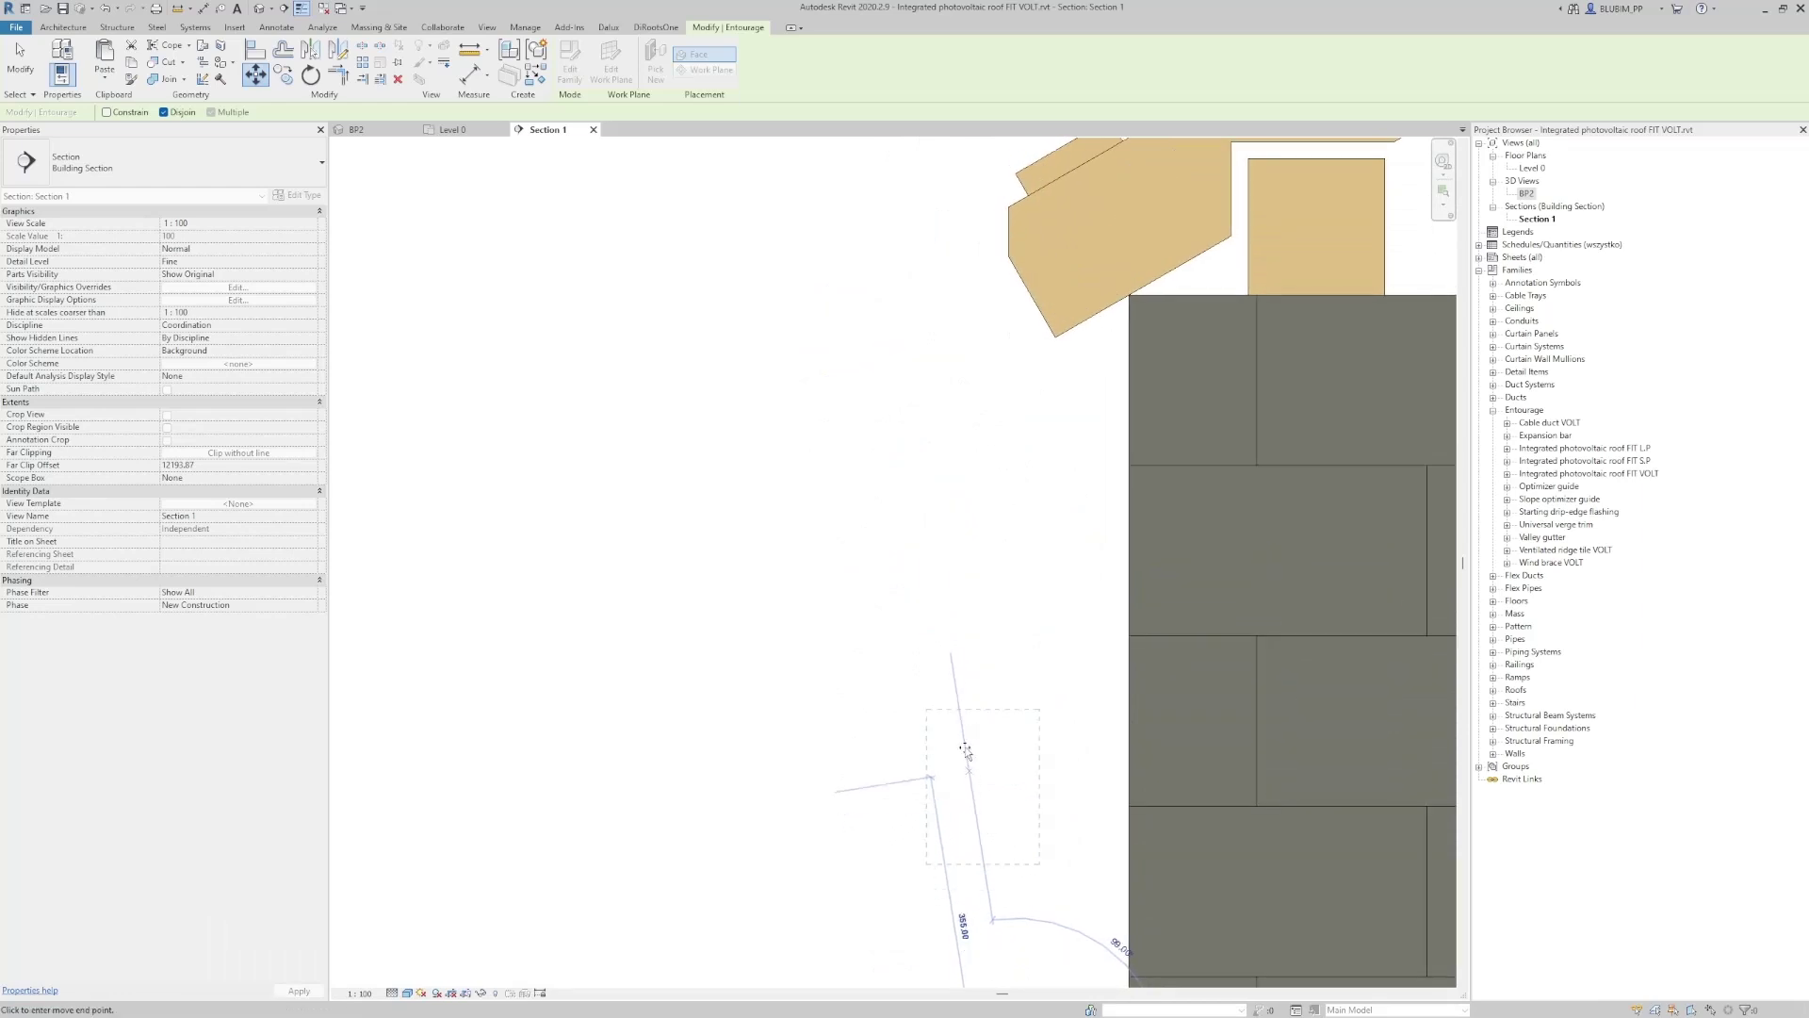
click(1008, 206)
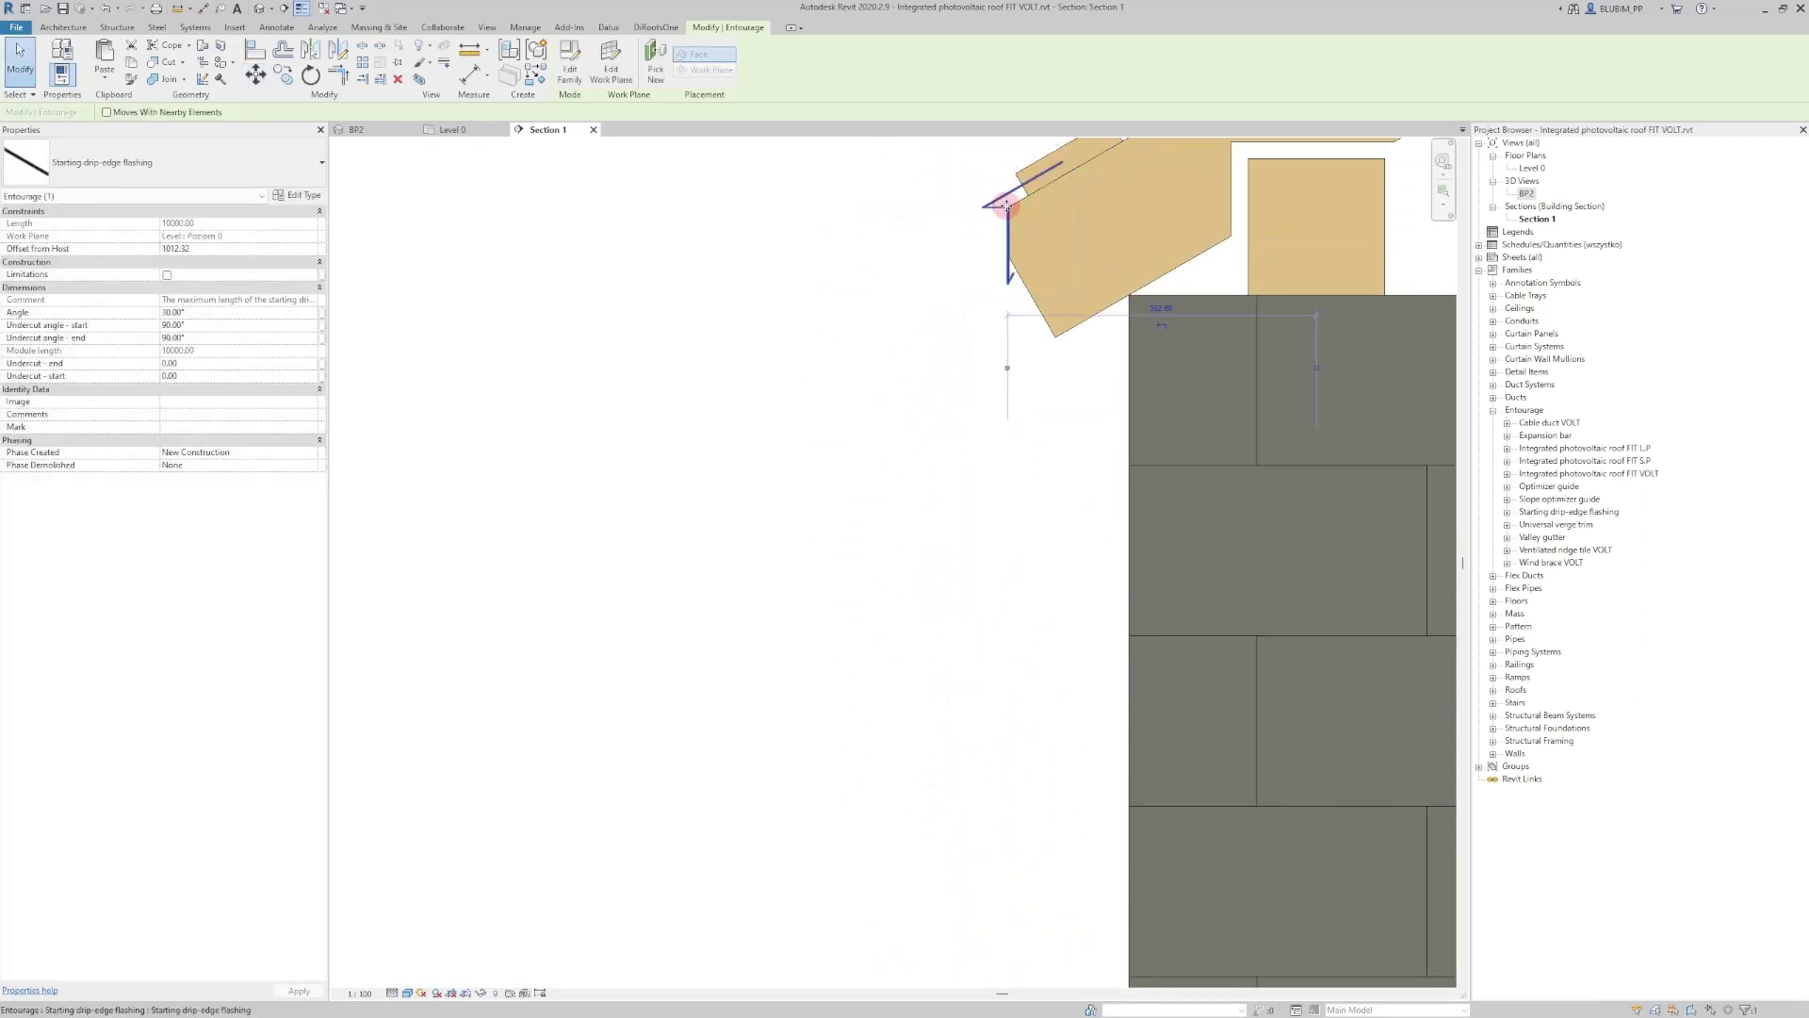
Move the drip-edge flashing vertically so its sloping leg lies on the upper face of the lowest batten
scroll(1007, 207, up, 2)
scroll(1008, 207, up, 5)
middle_drag(1007, 207, 900, 557)
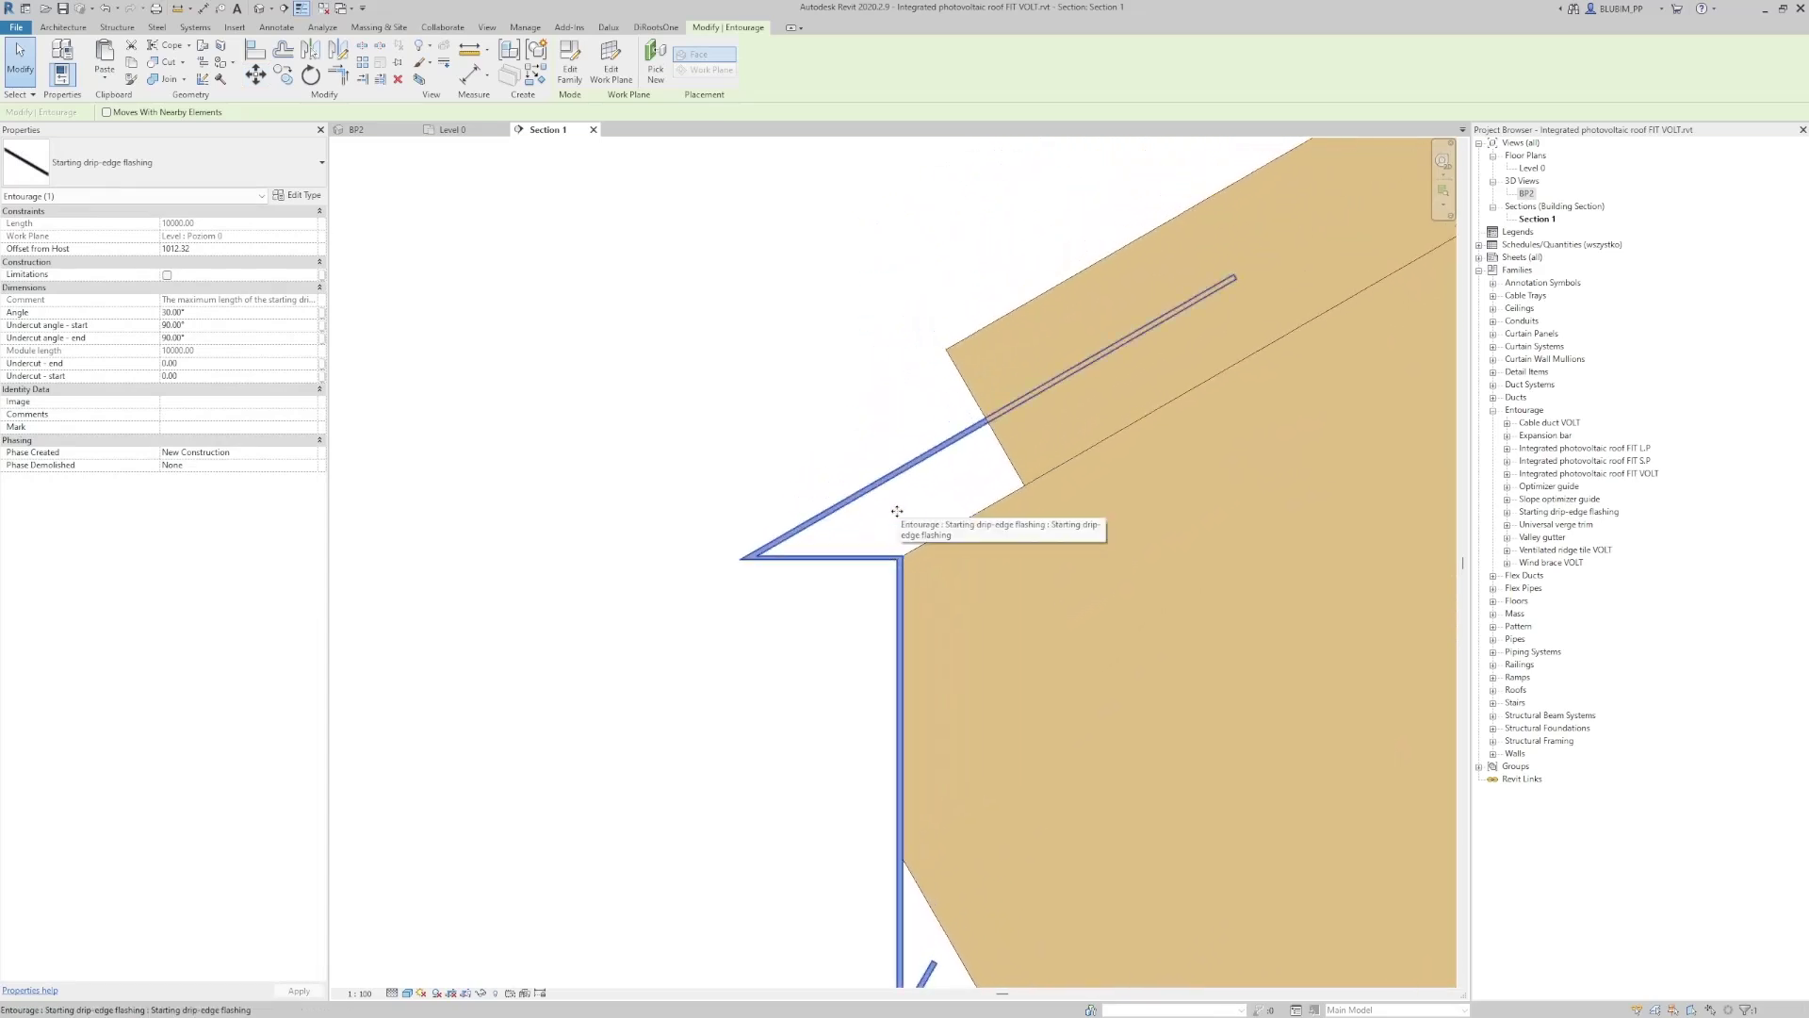
key(m)
key(v)
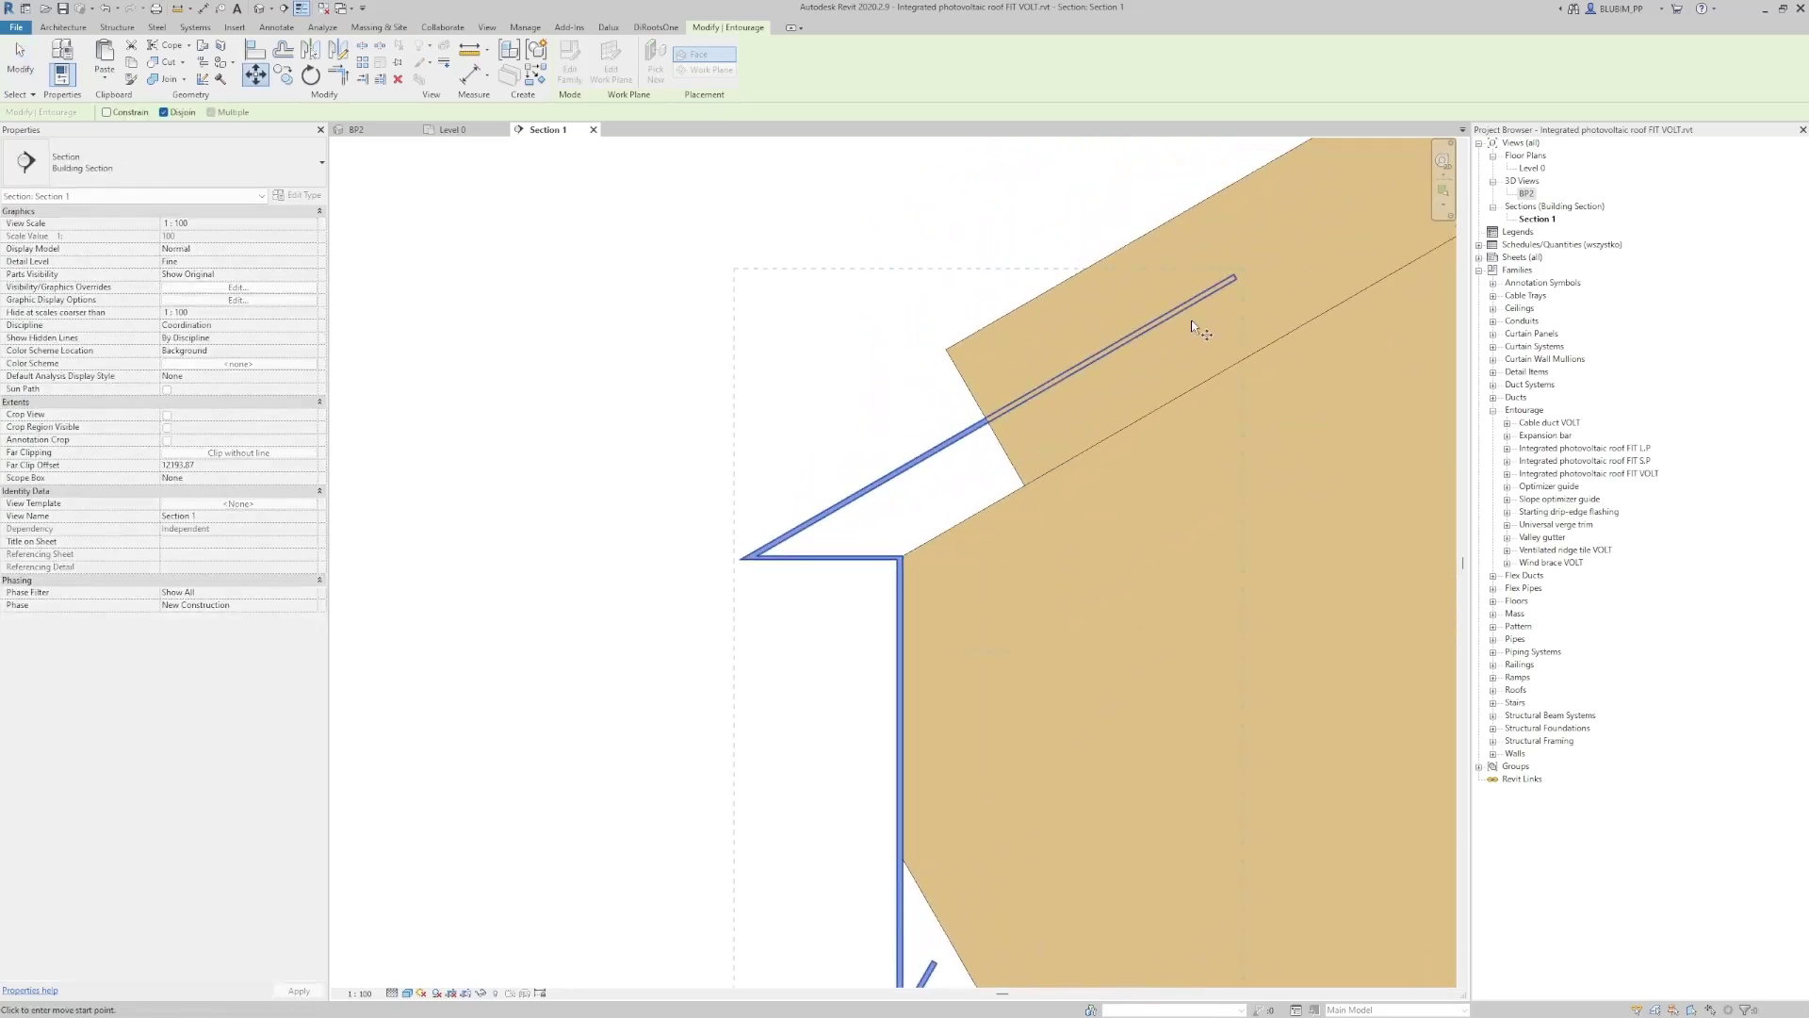
click(1235, 280)
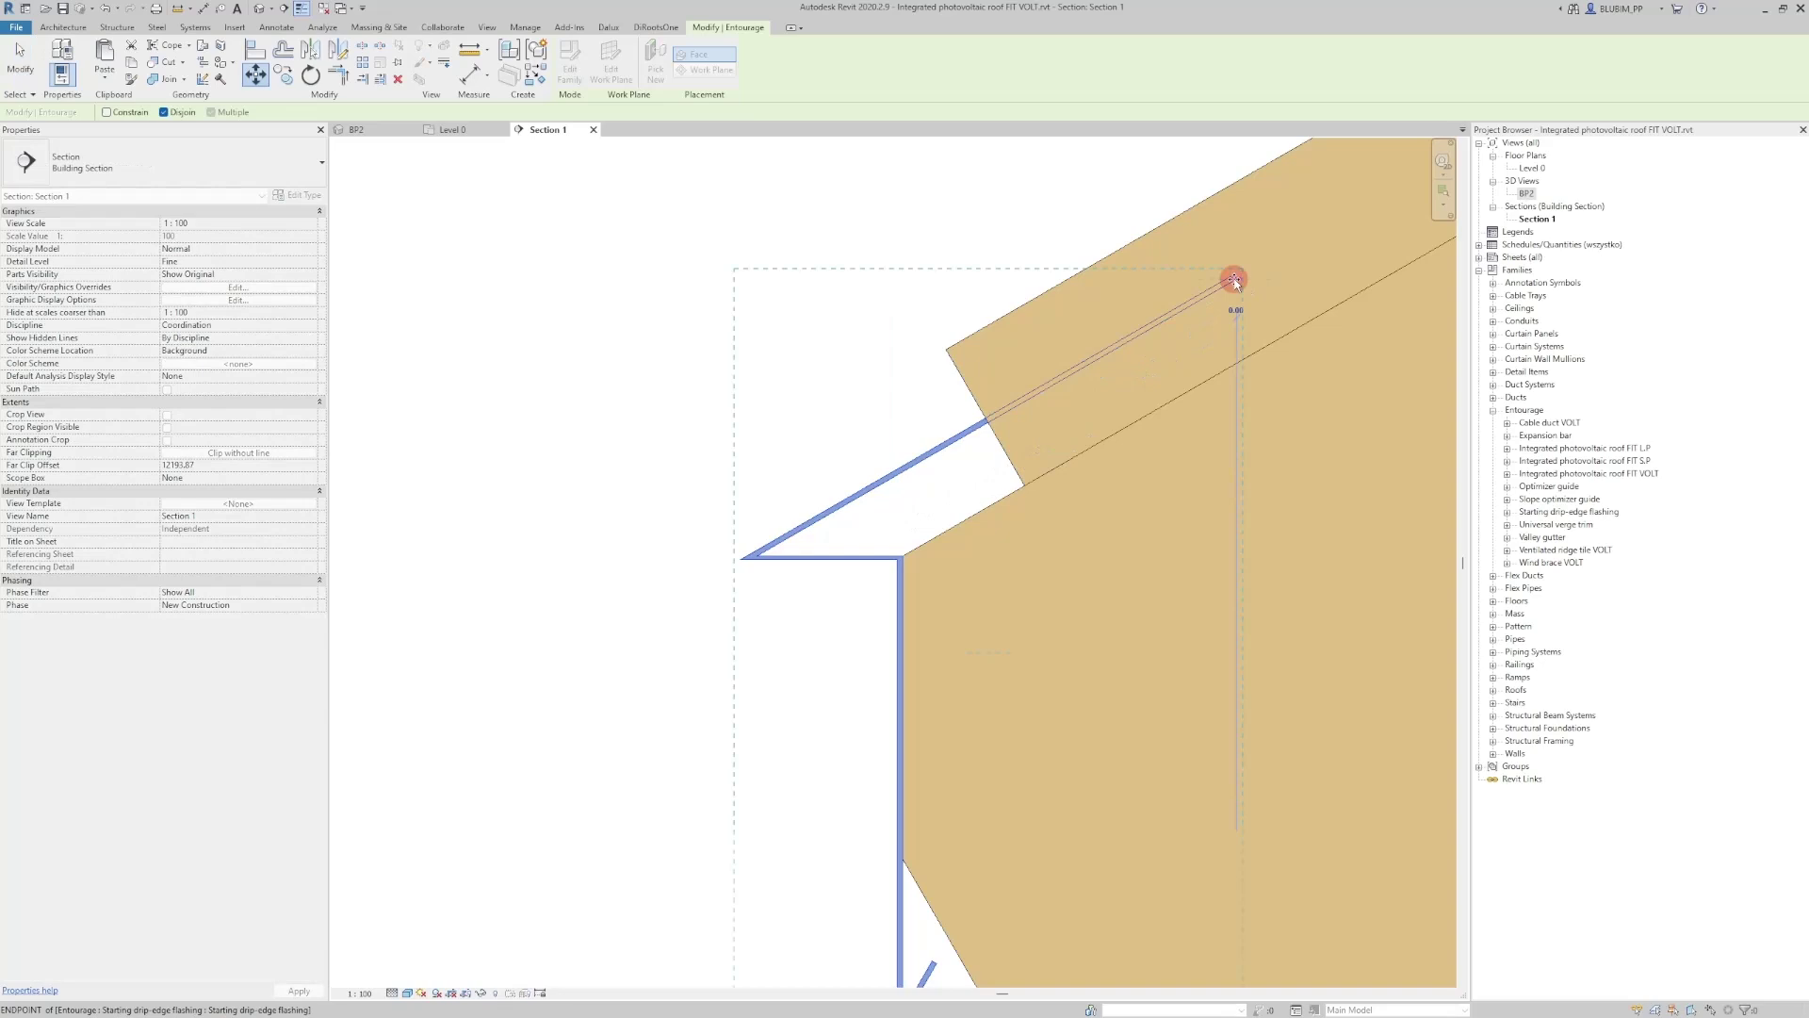
click(1234, 181)
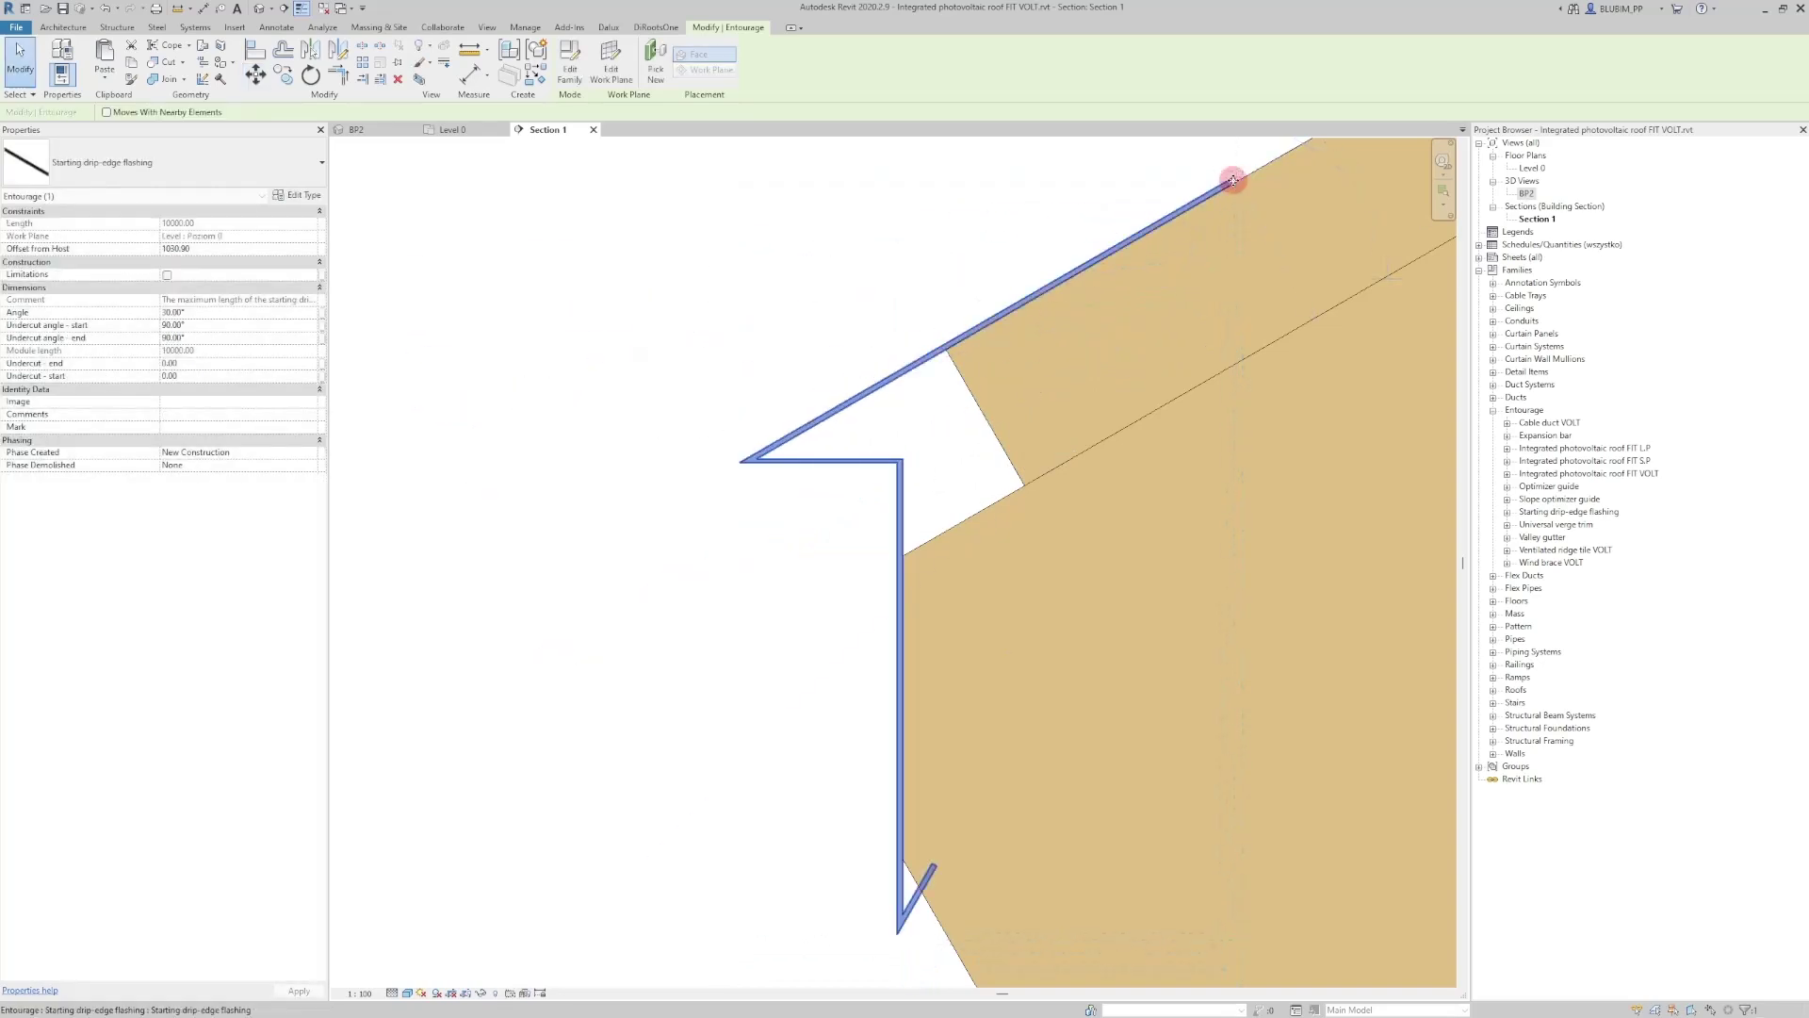
Try a 45° angle on the drip-edge flashing and restore the angle to 30°
click(909, 291)
click(908, 368)
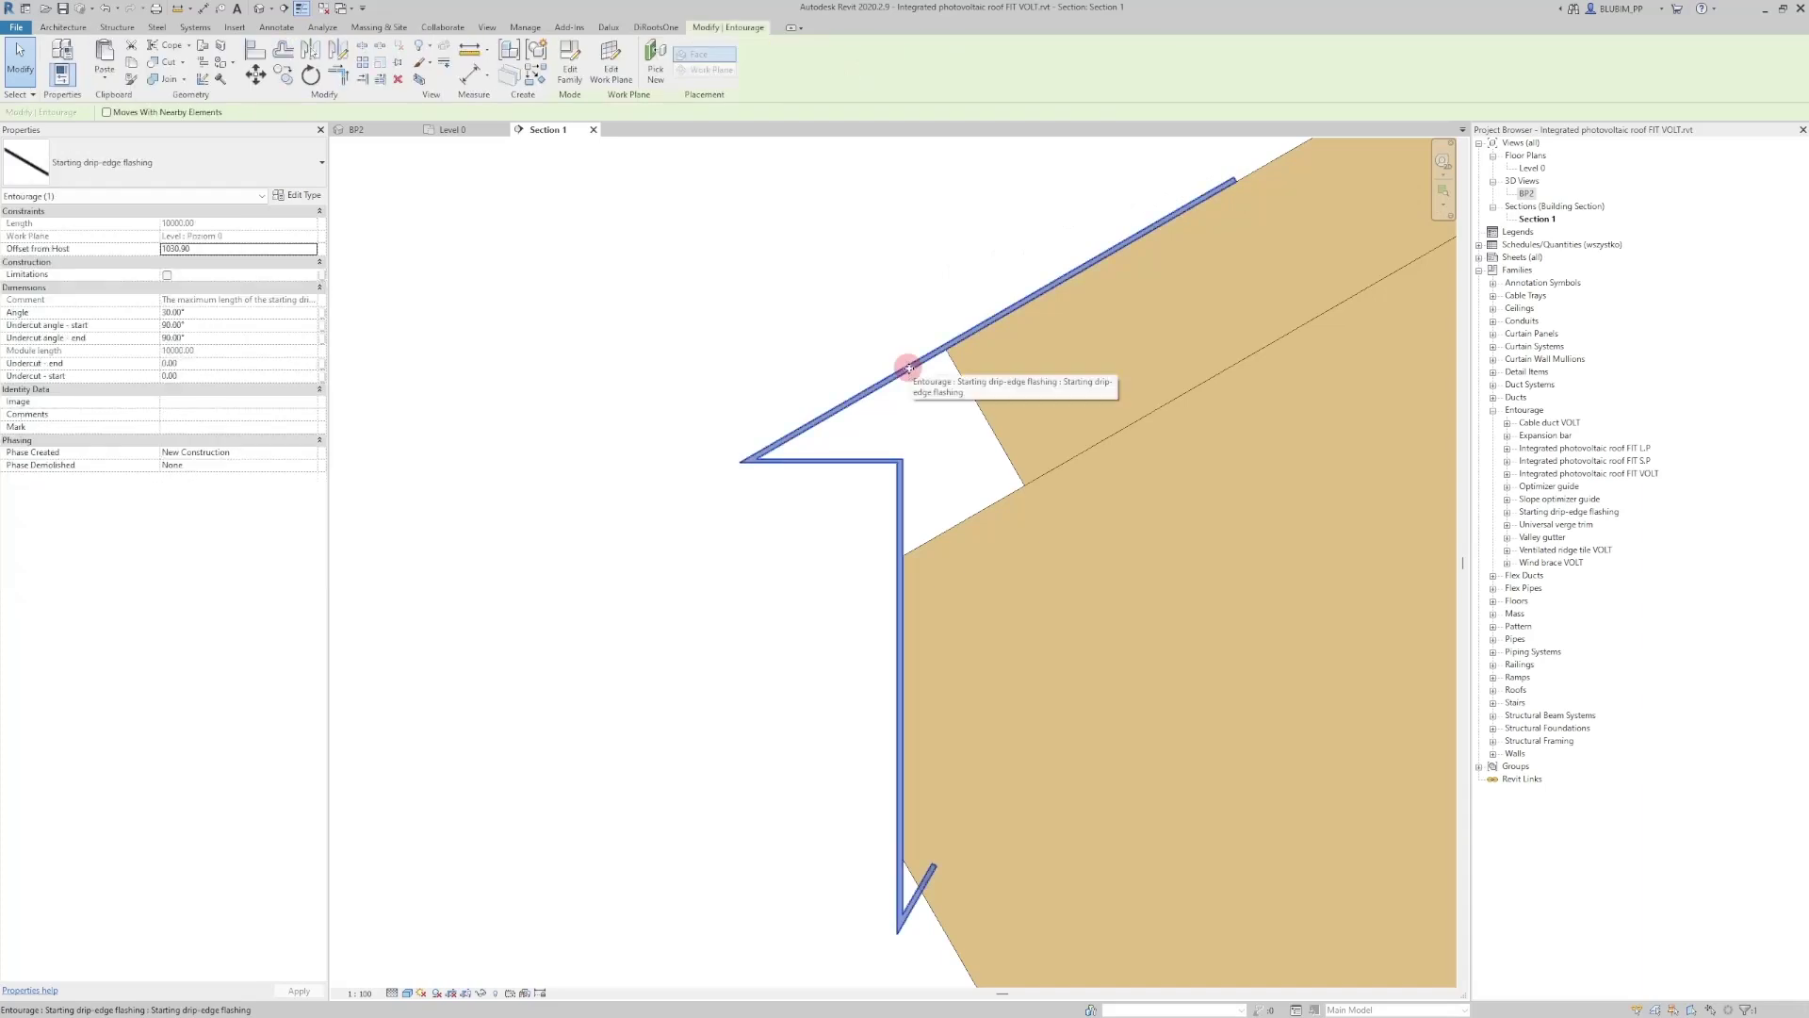
click(191, 311)
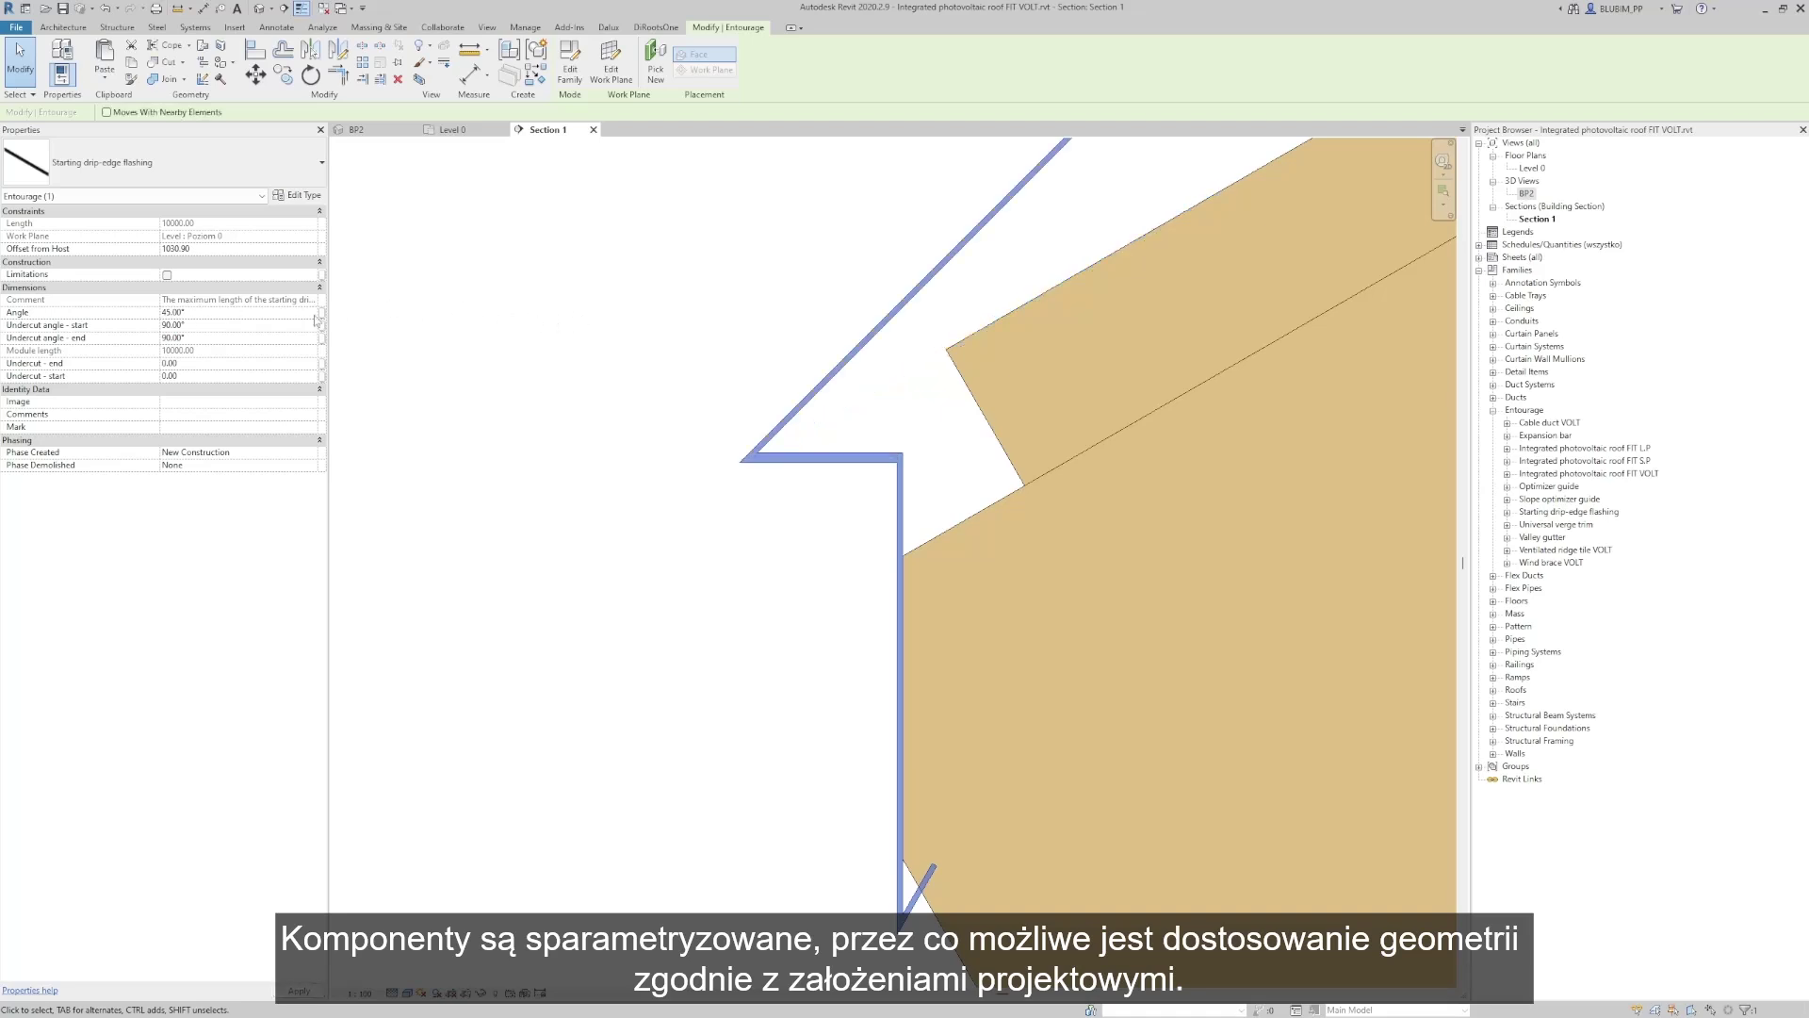
click(235, 312)
text(30)
key(Return)
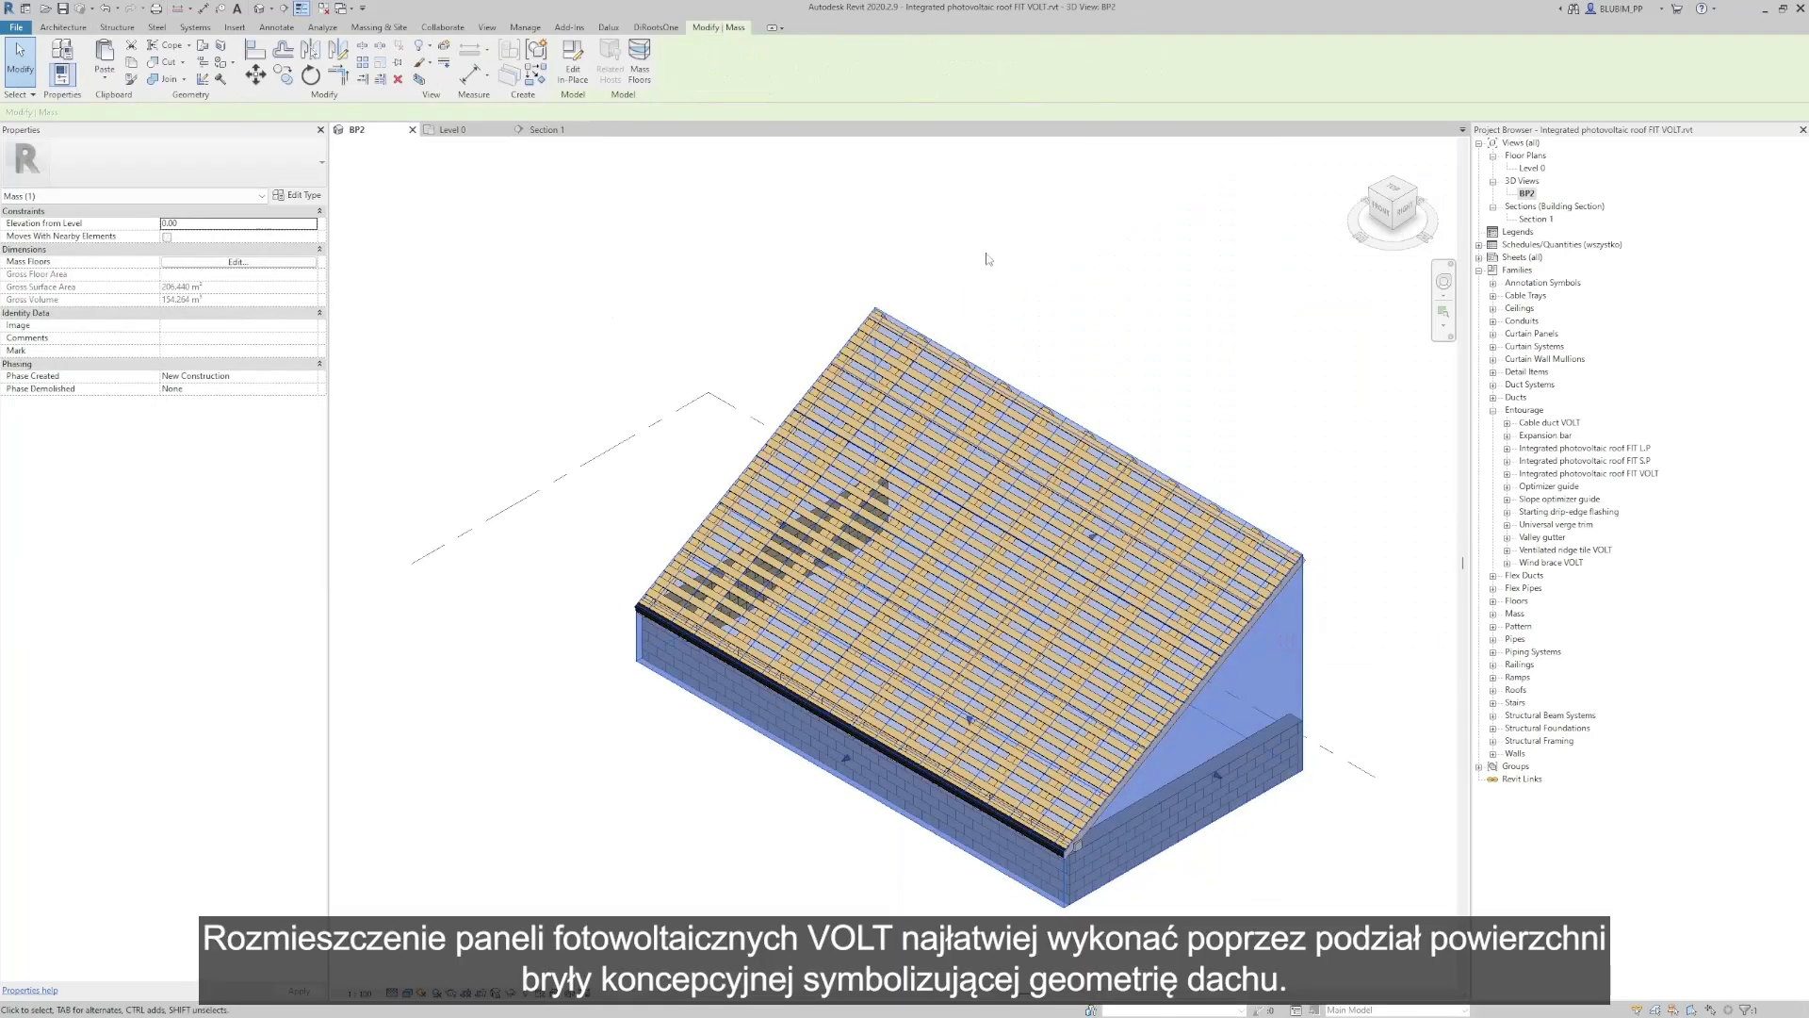
Edit the roof mass in place and apply the 1/2 Step pattern Integrated photovoltaic roof FIT VOLT (ULTIMAT UTK 33) to its divided surface
click(573, 66)
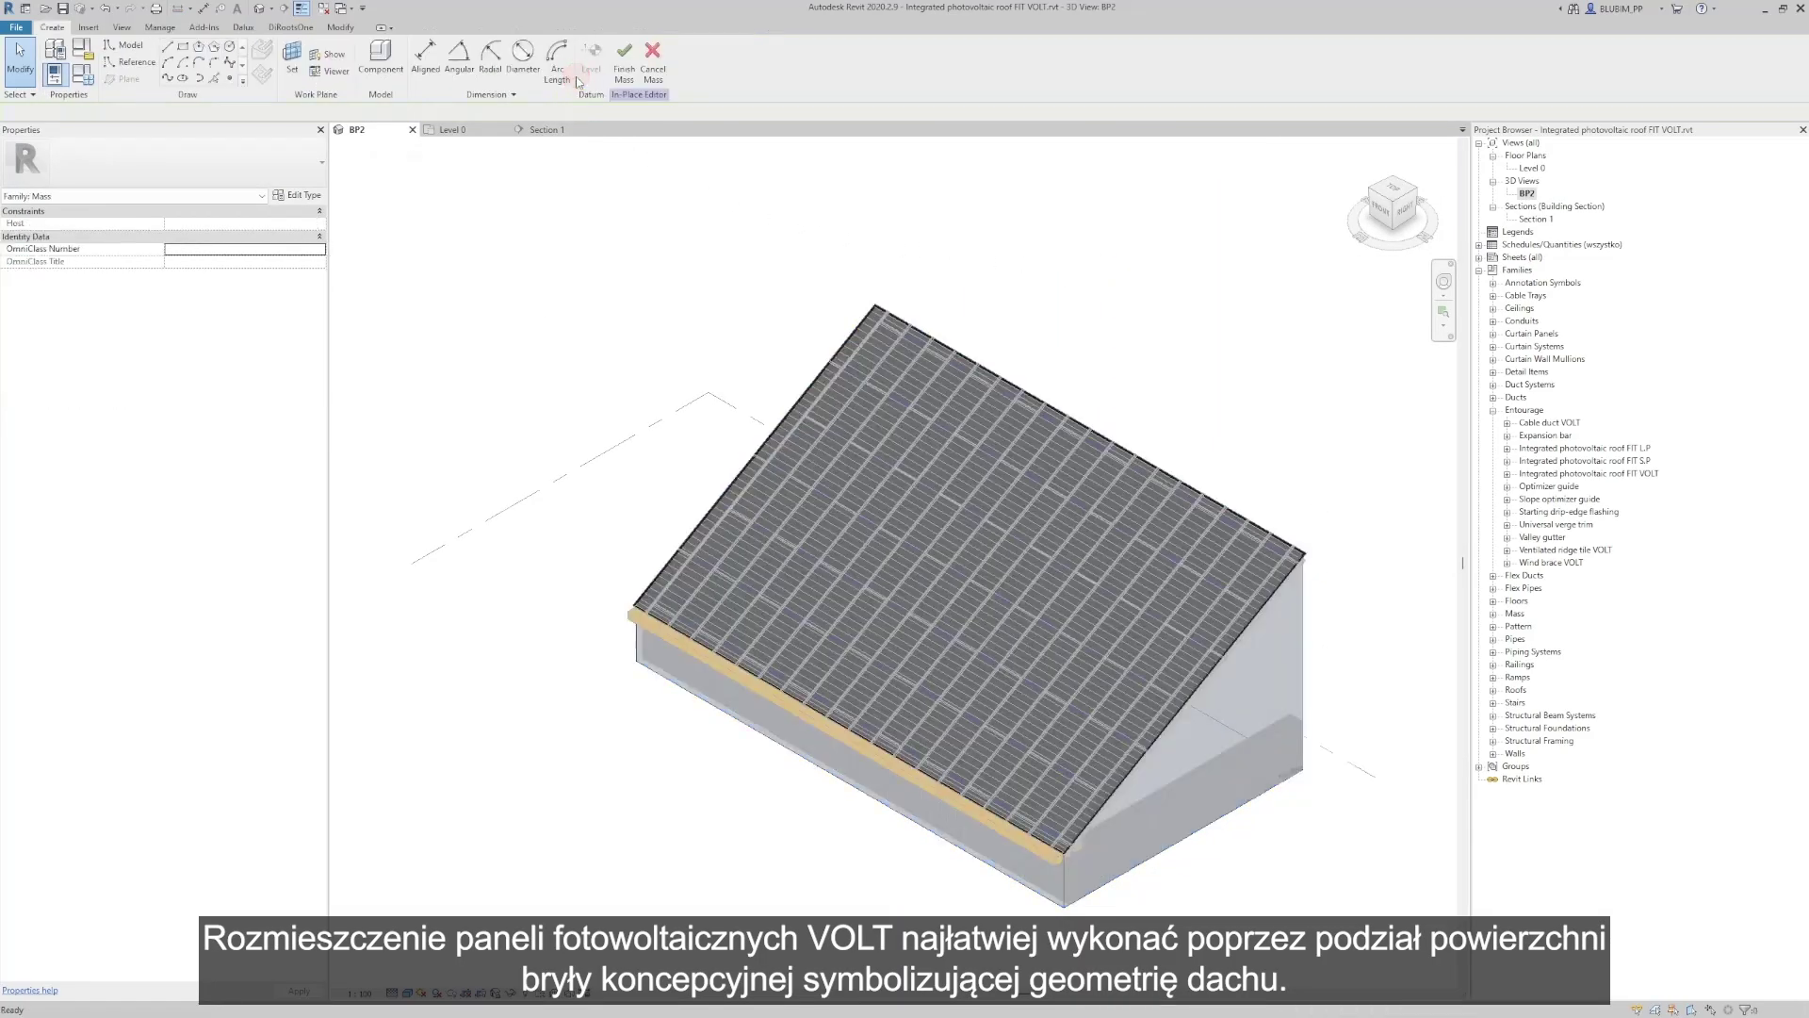
click(849, 444)
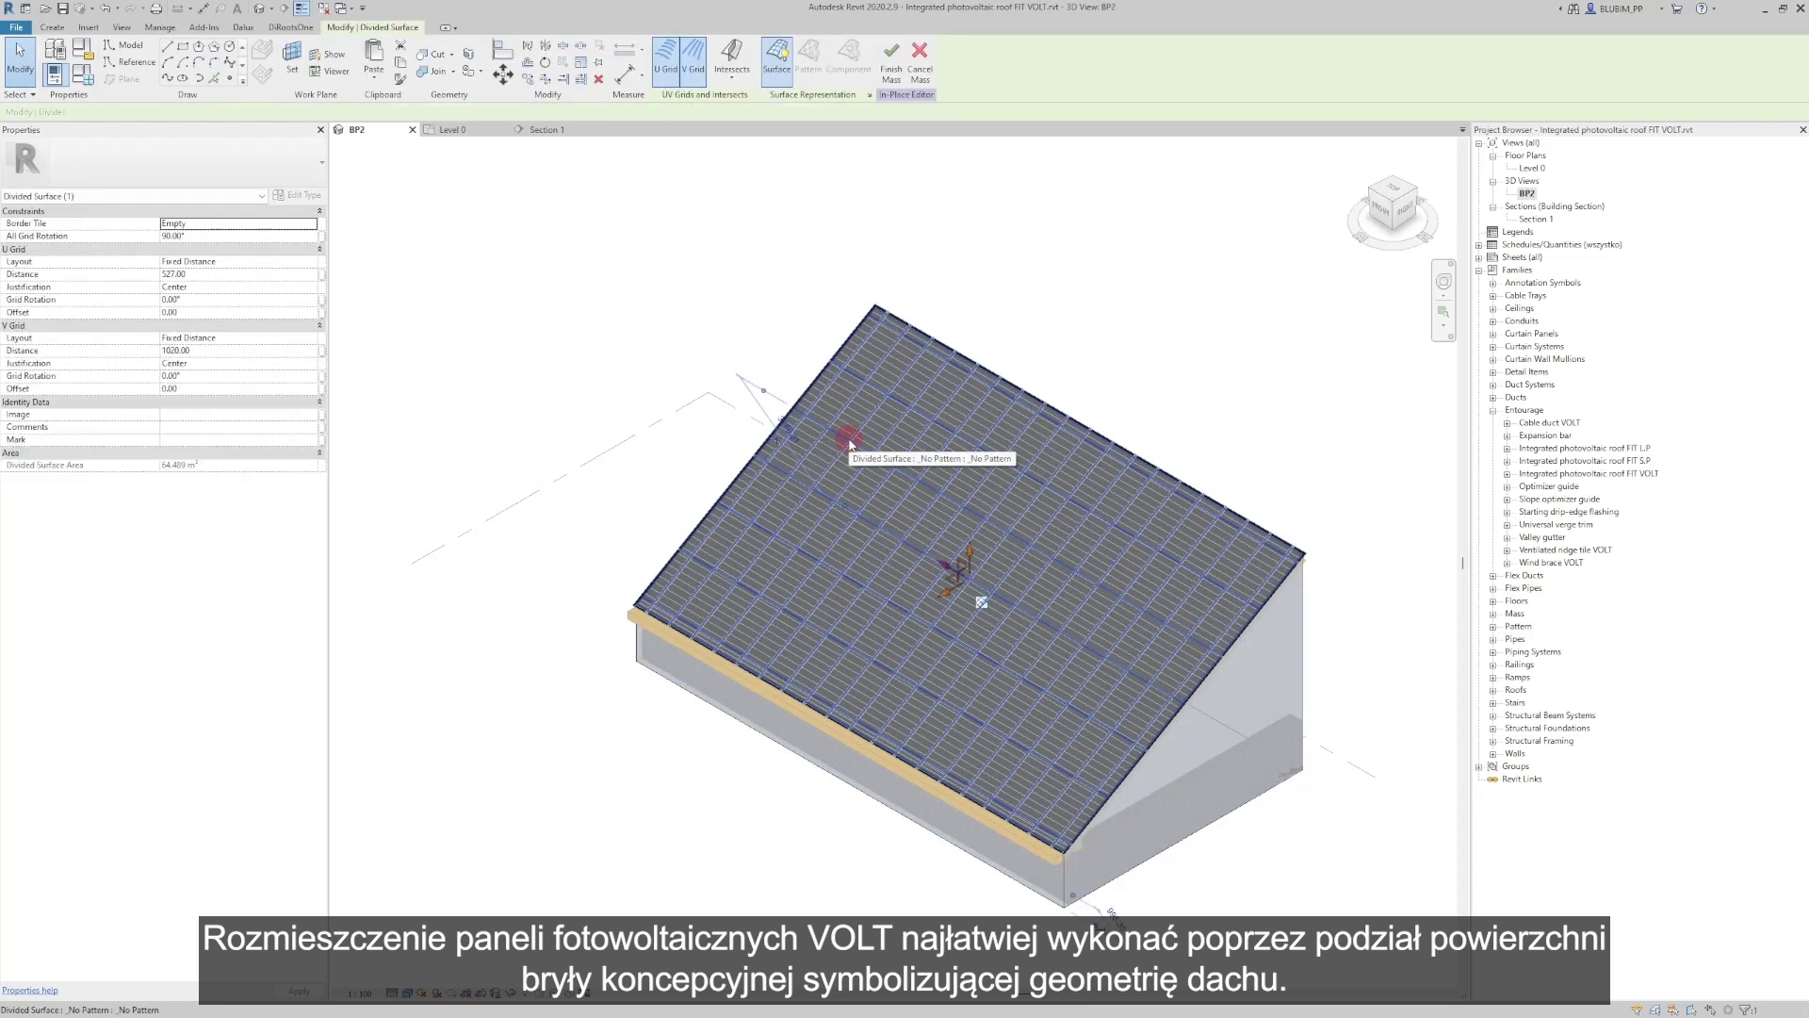
click(288, 184)
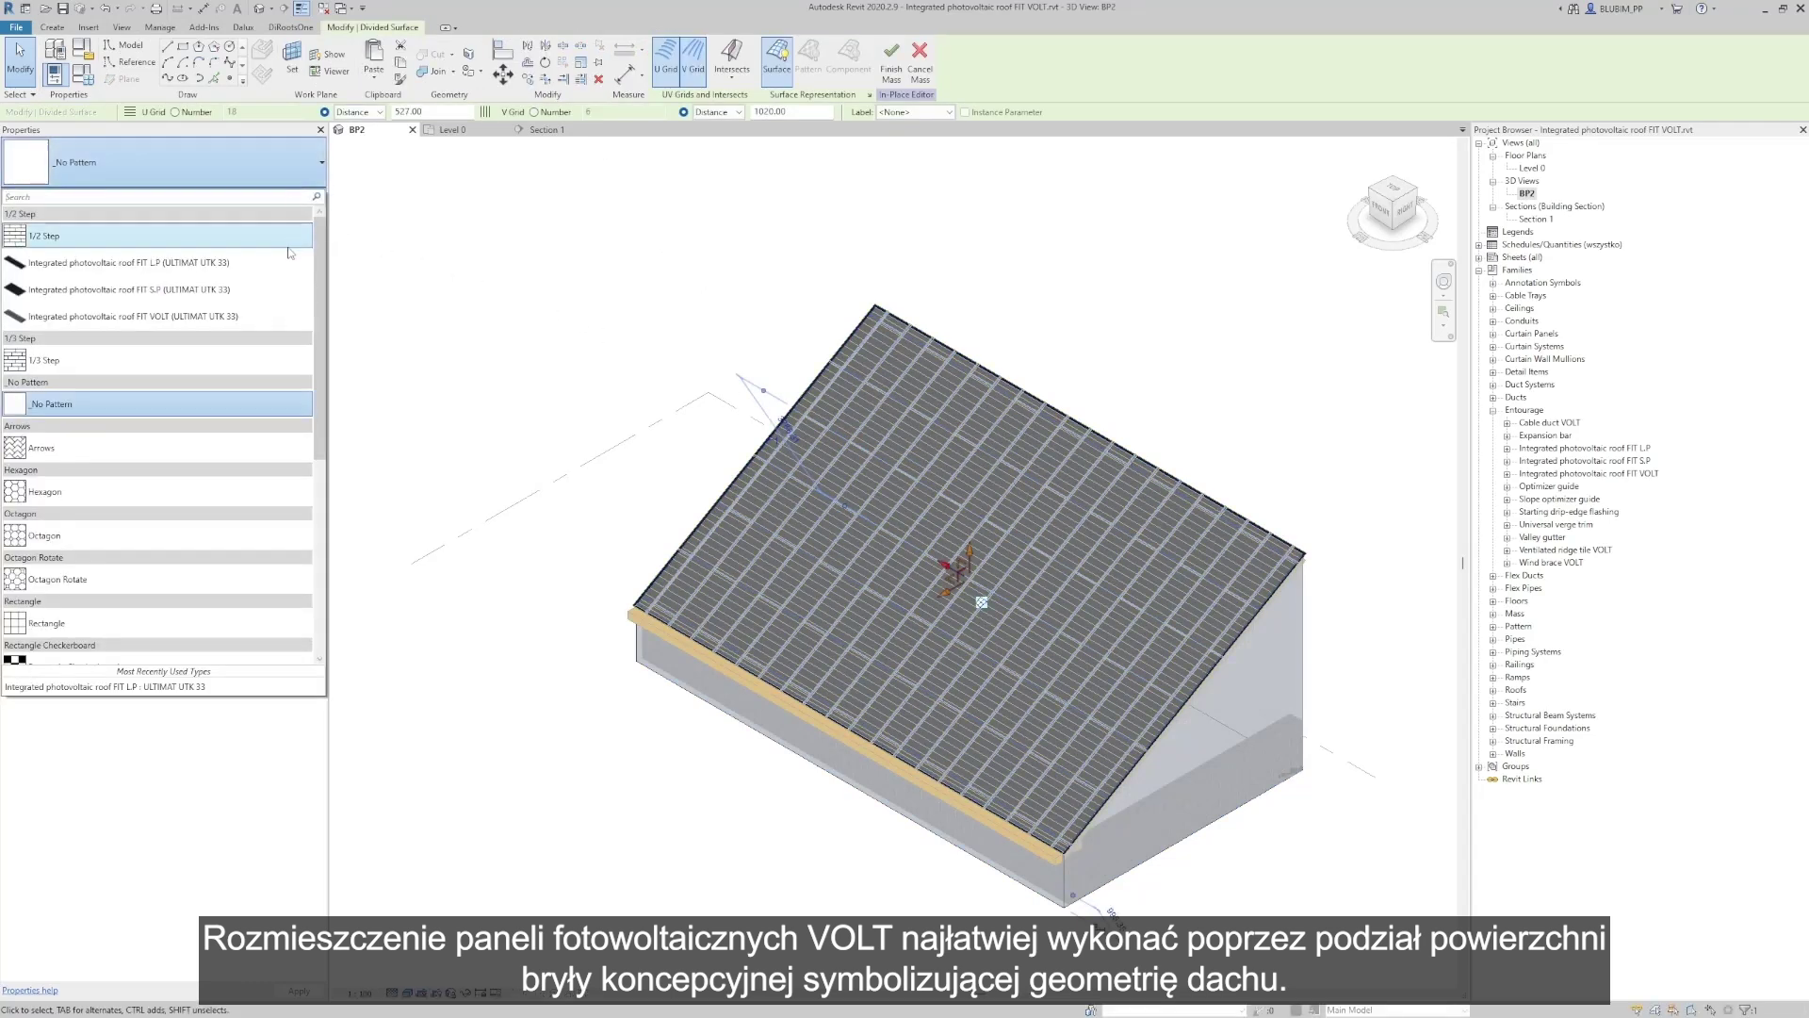
click(279, 317)
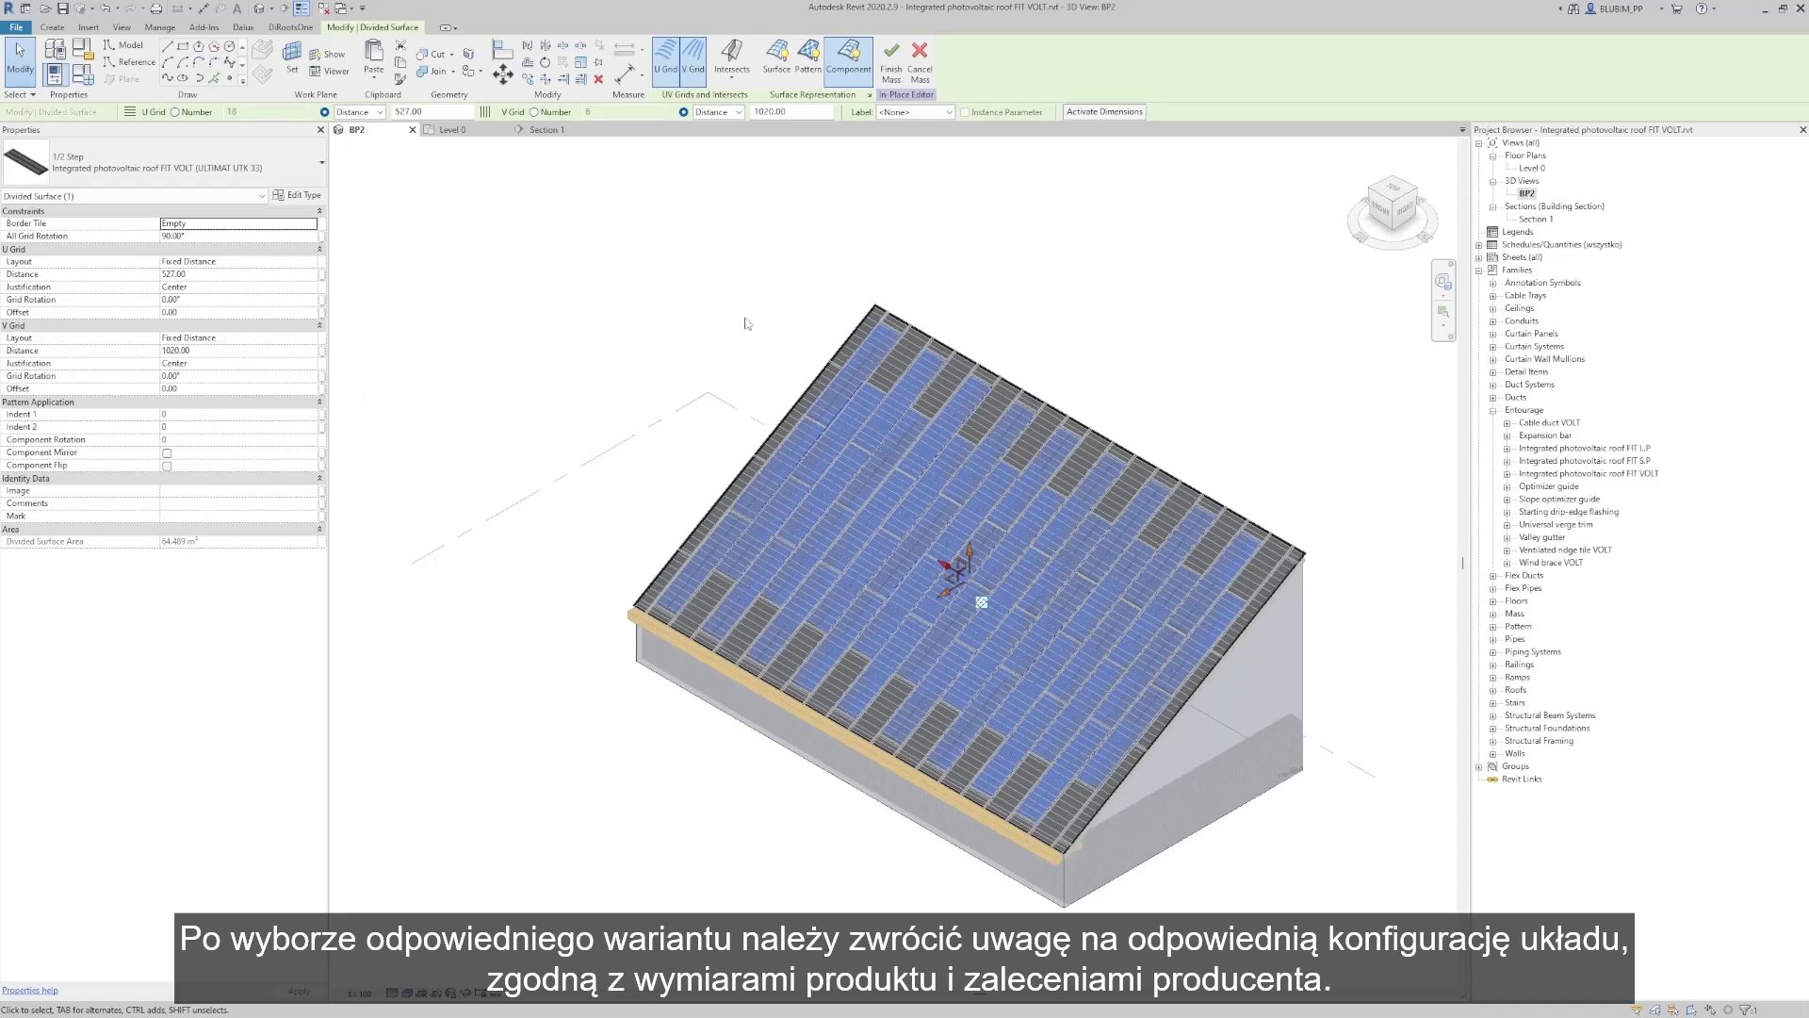
click(884, 64)
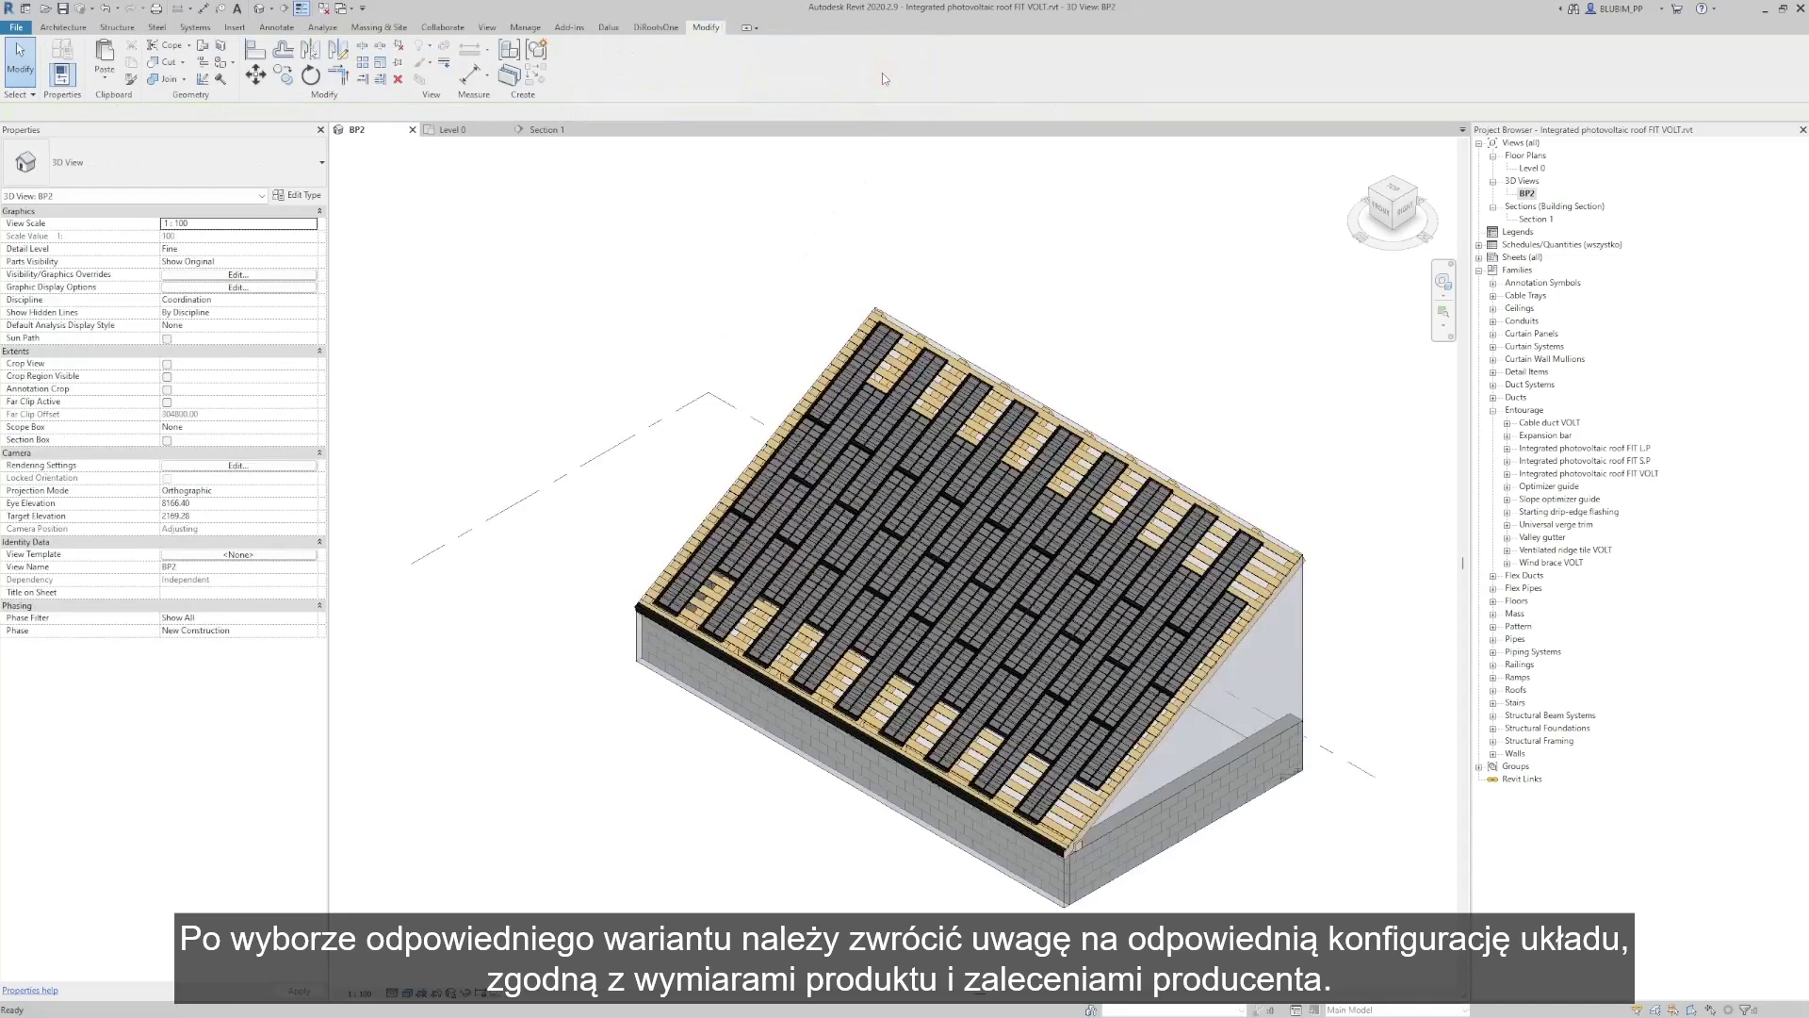
click(947, 217)
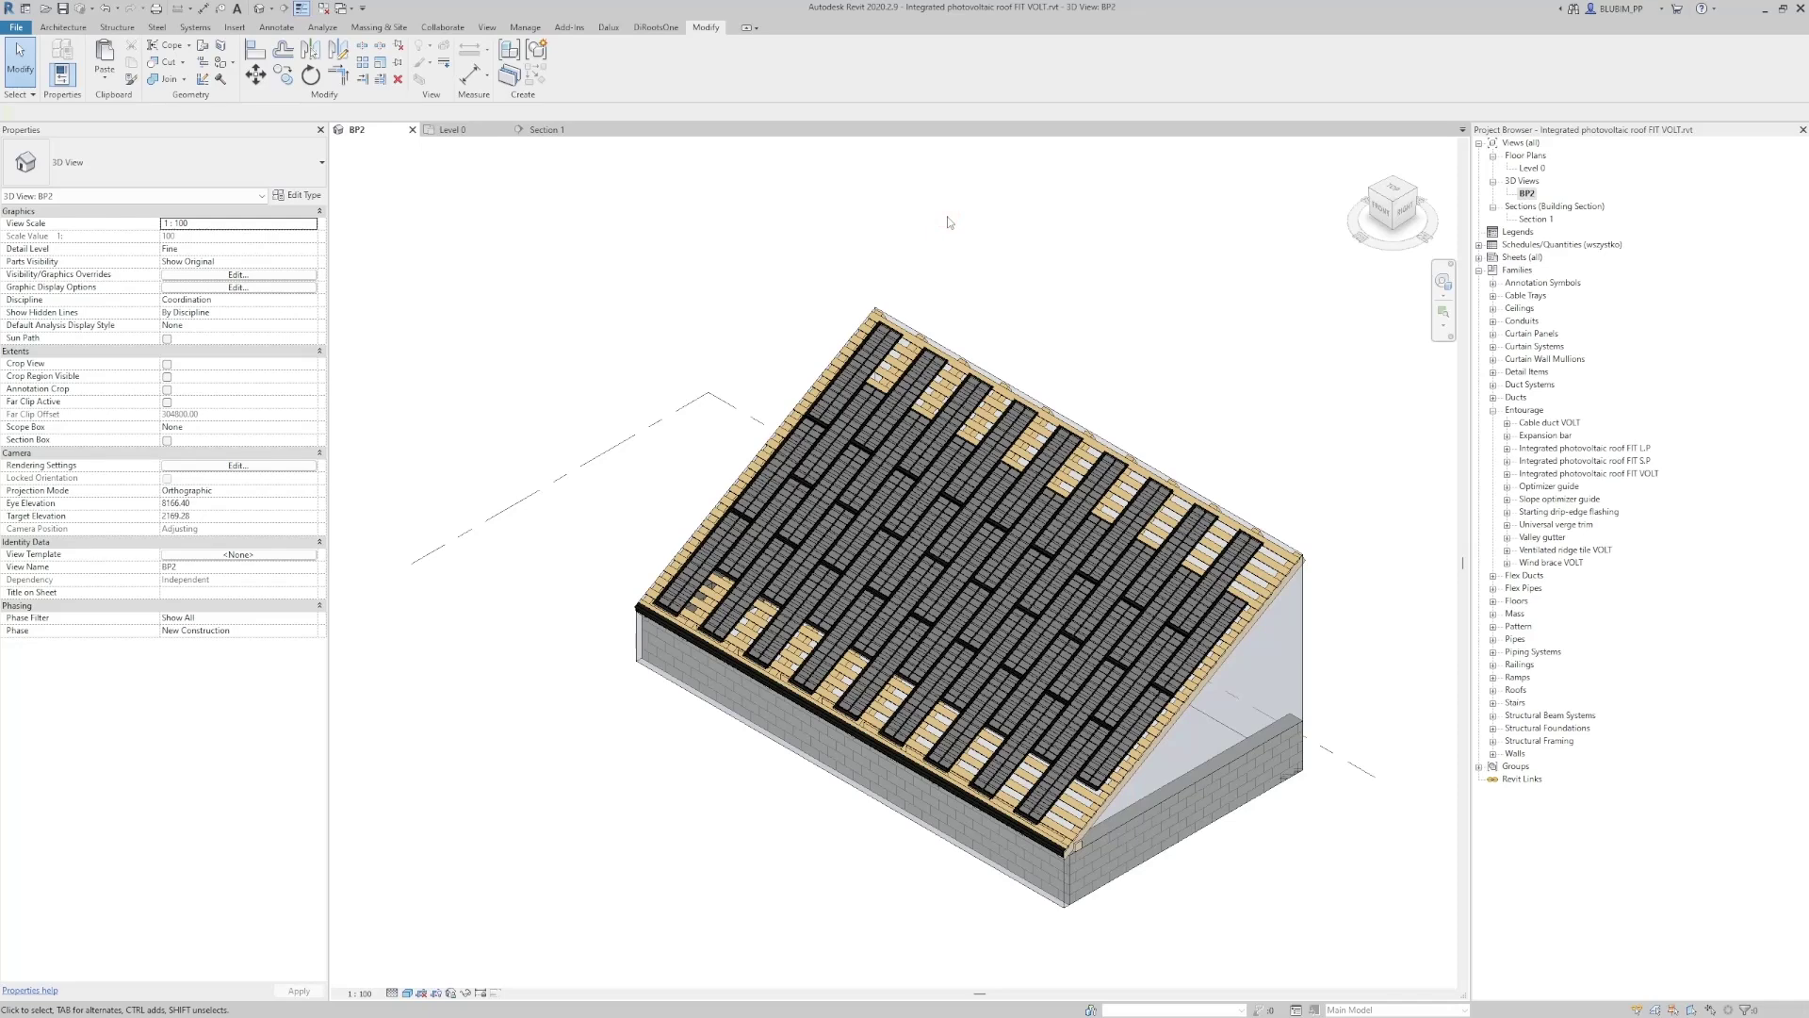
Edit the mass in place again and fill the remaining divided surface with Integrated photovoltaic roof FIT L.P (ULTIMAT UTK 33)
click(1290, 666)
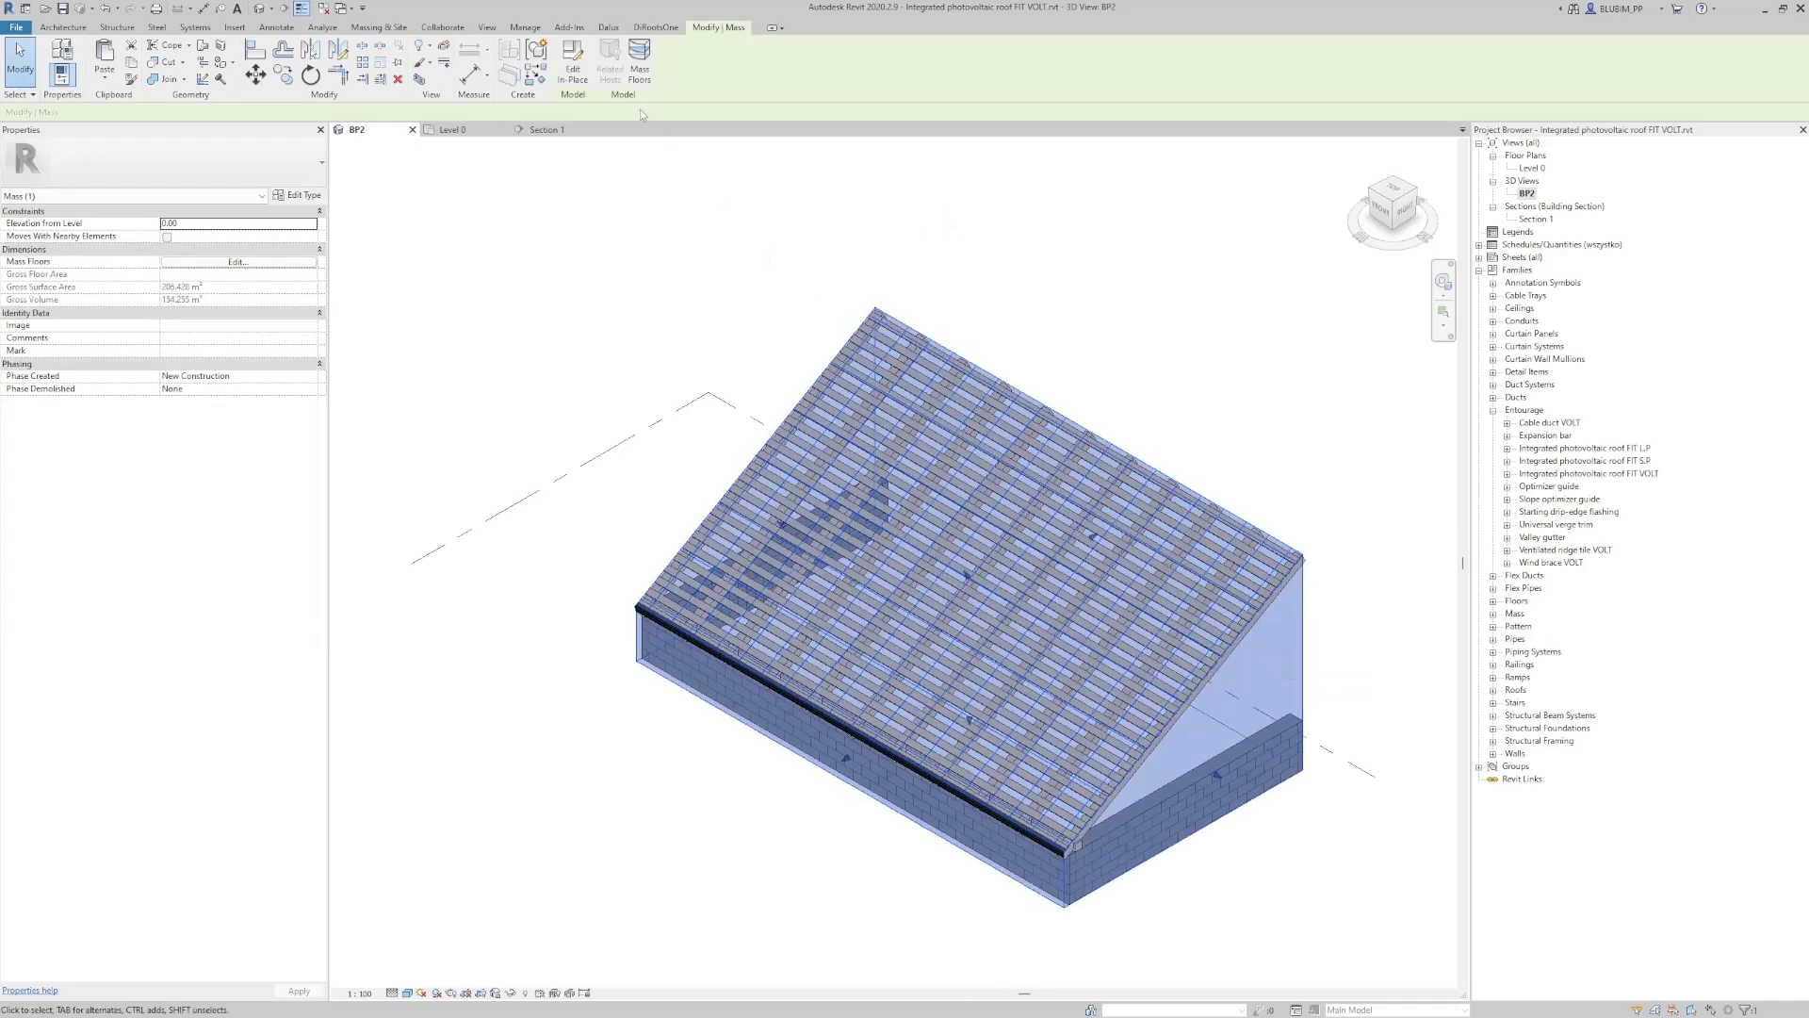
click(586, 64)
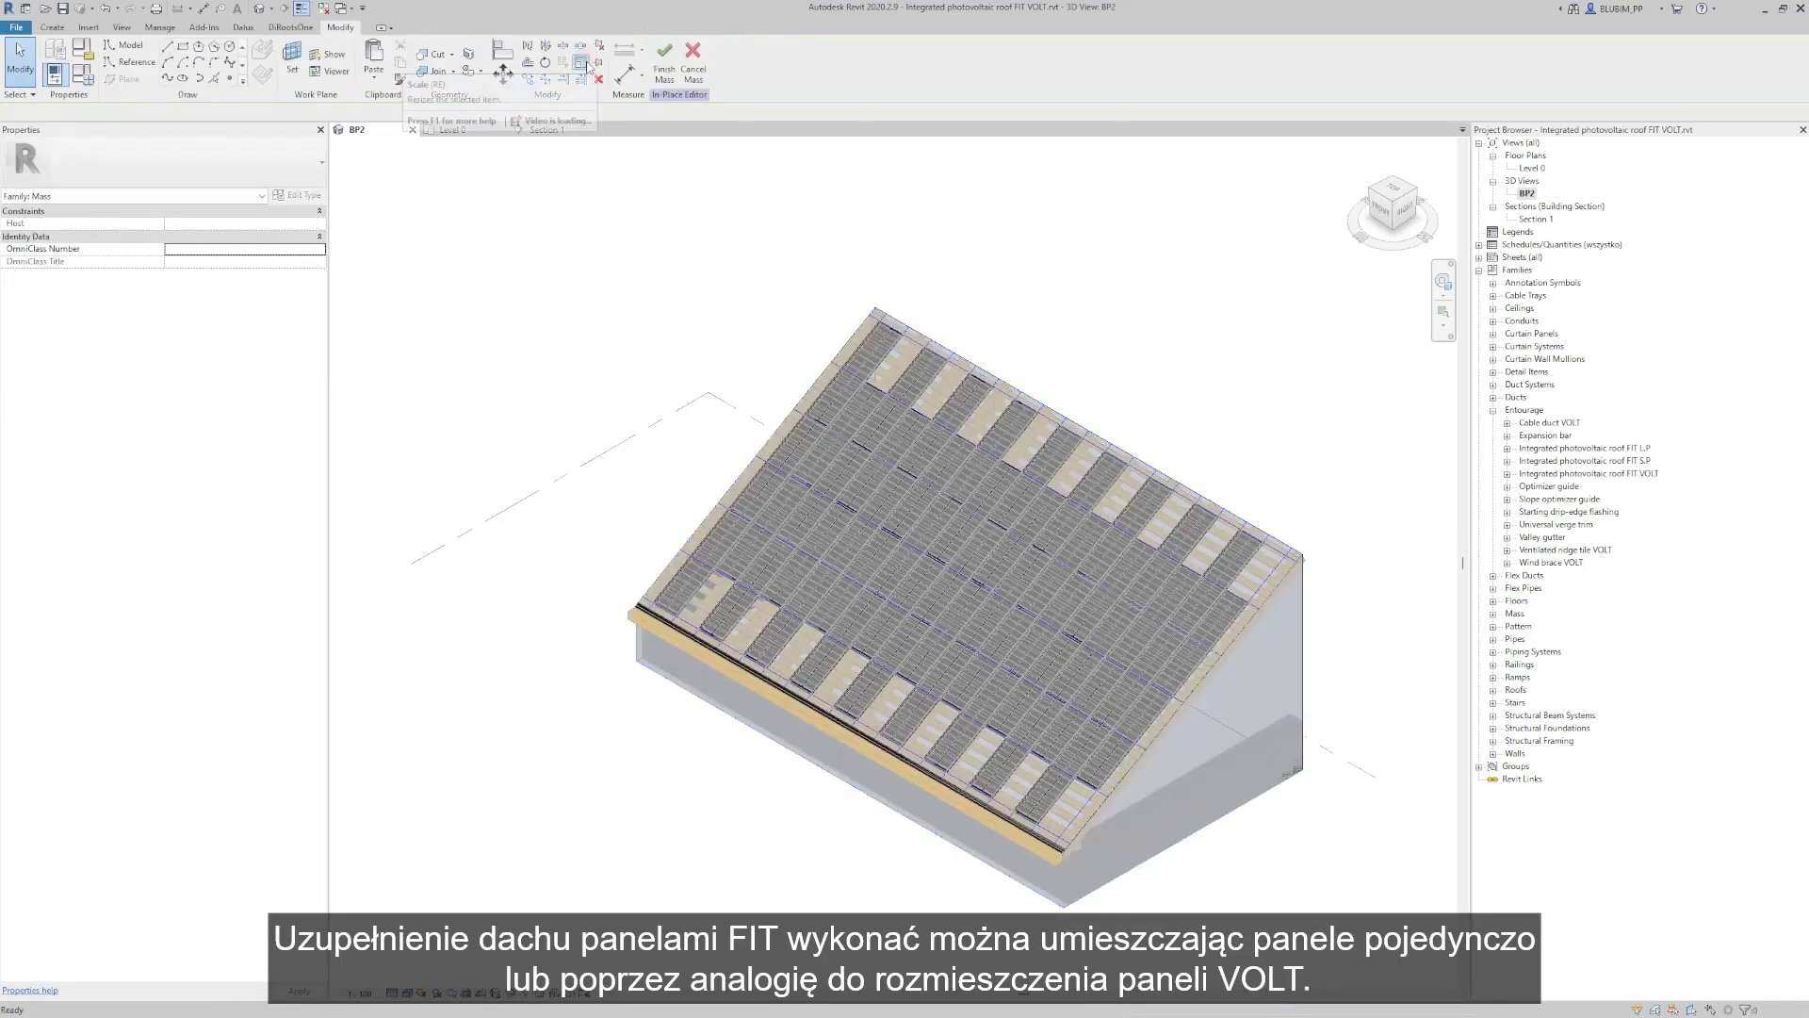
click(865, 386)
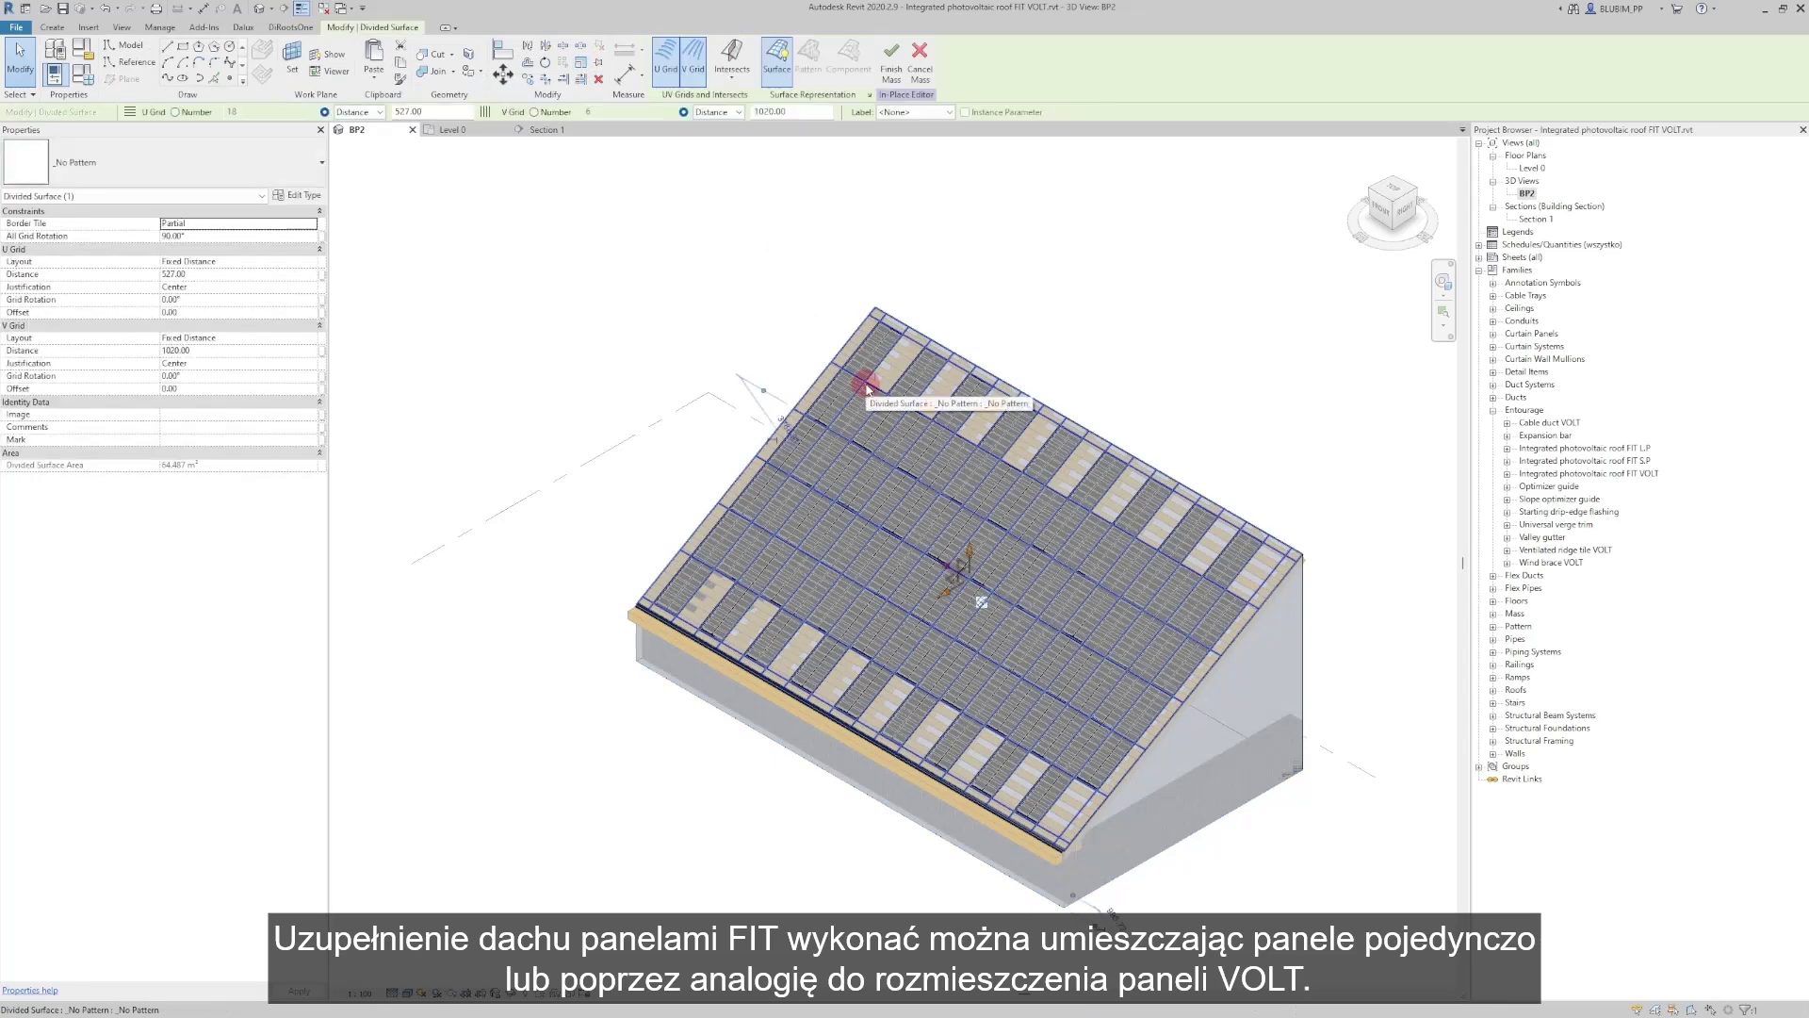
click(288, 176)
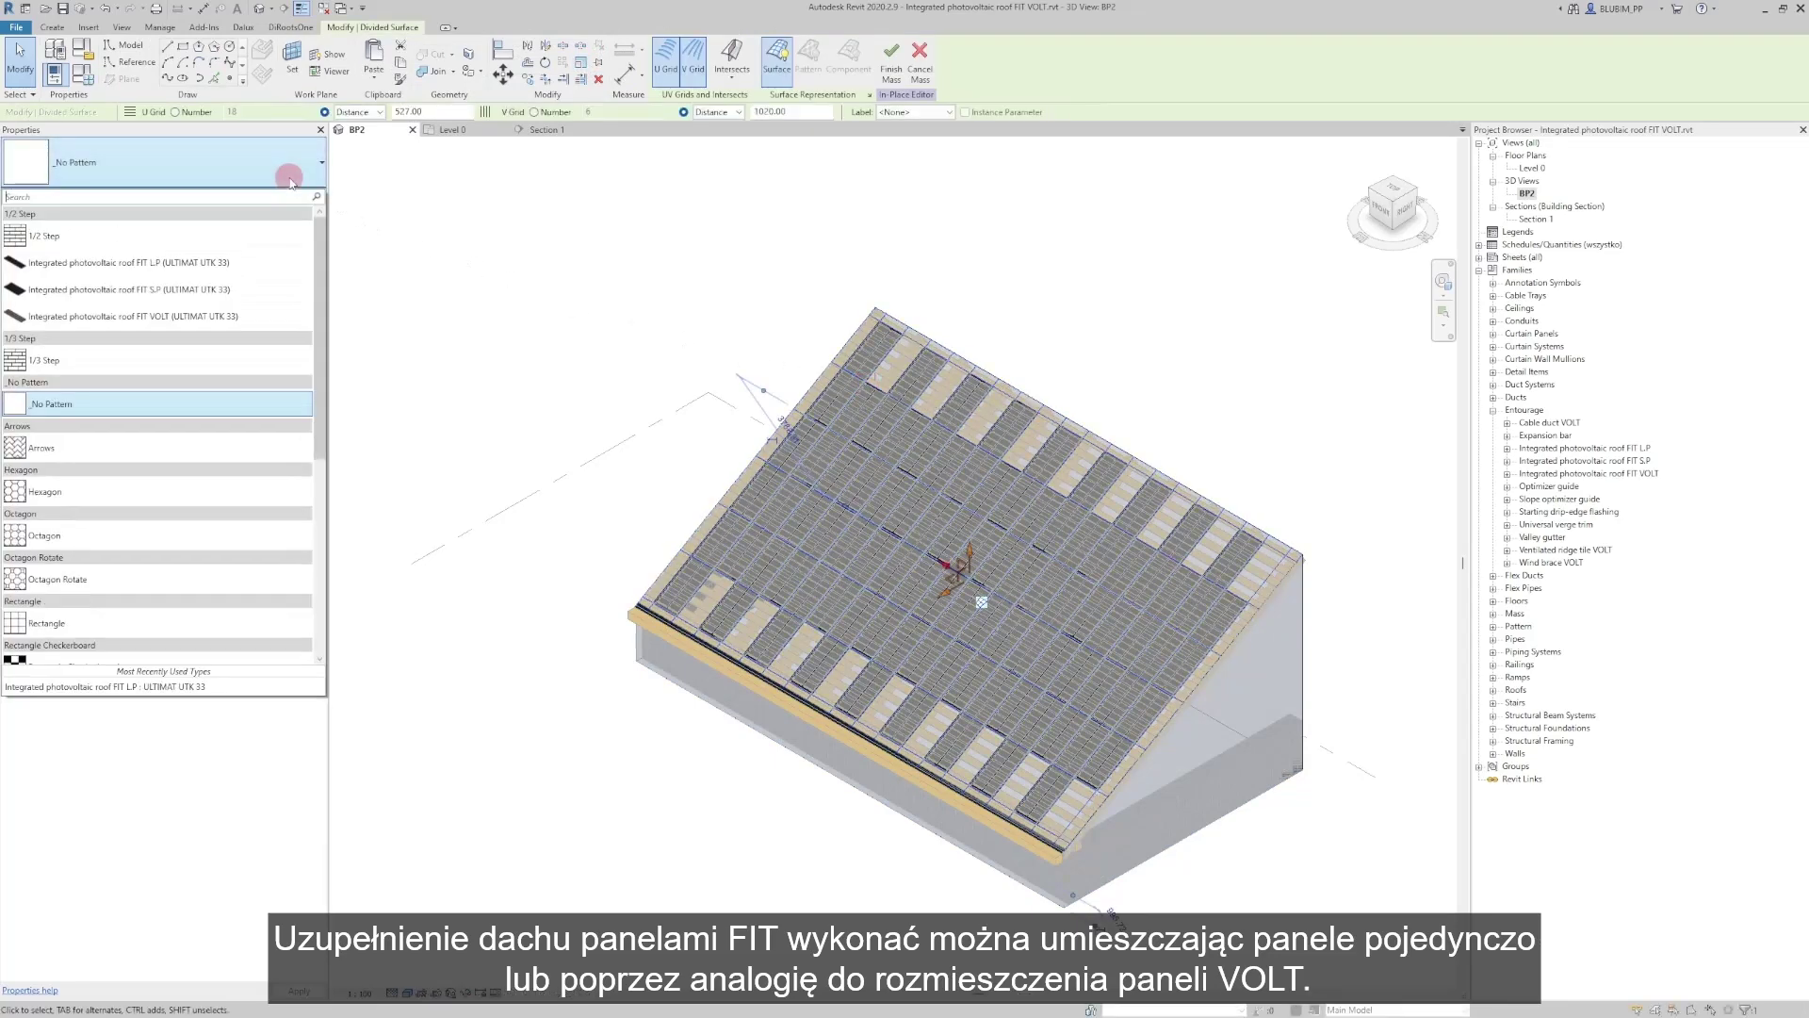
click(235, 265)
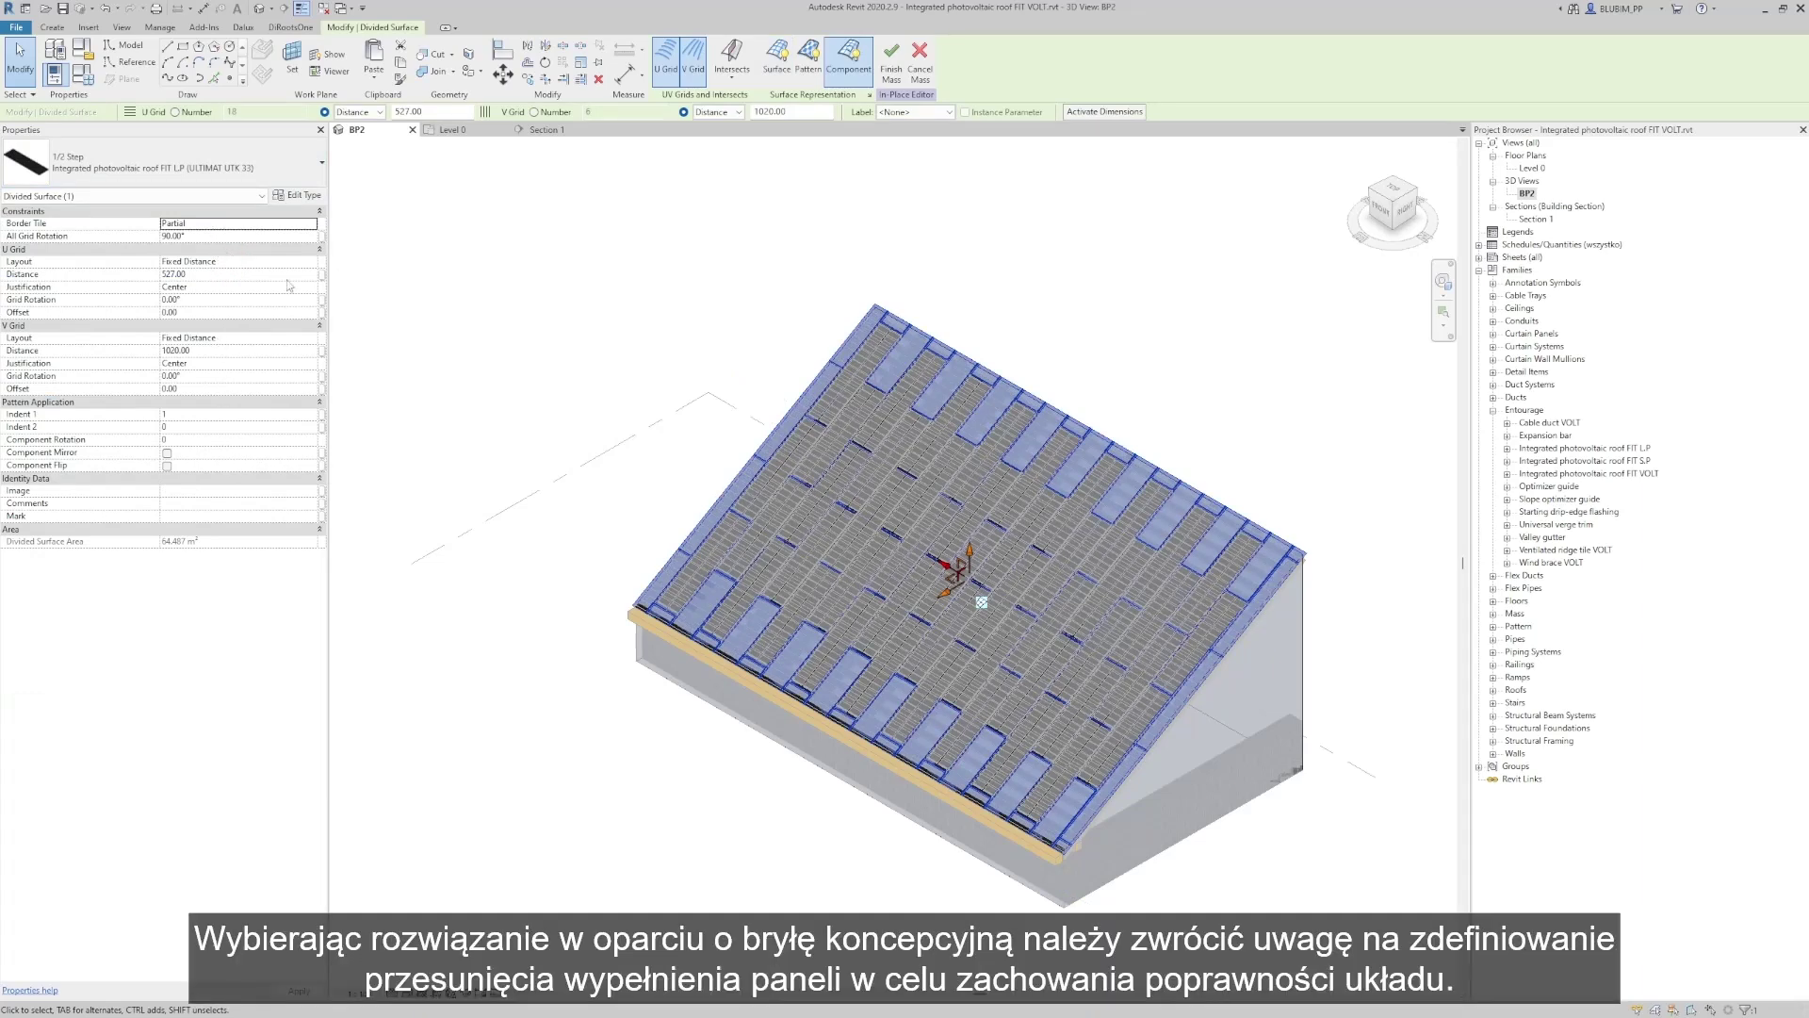
click(895, 75)
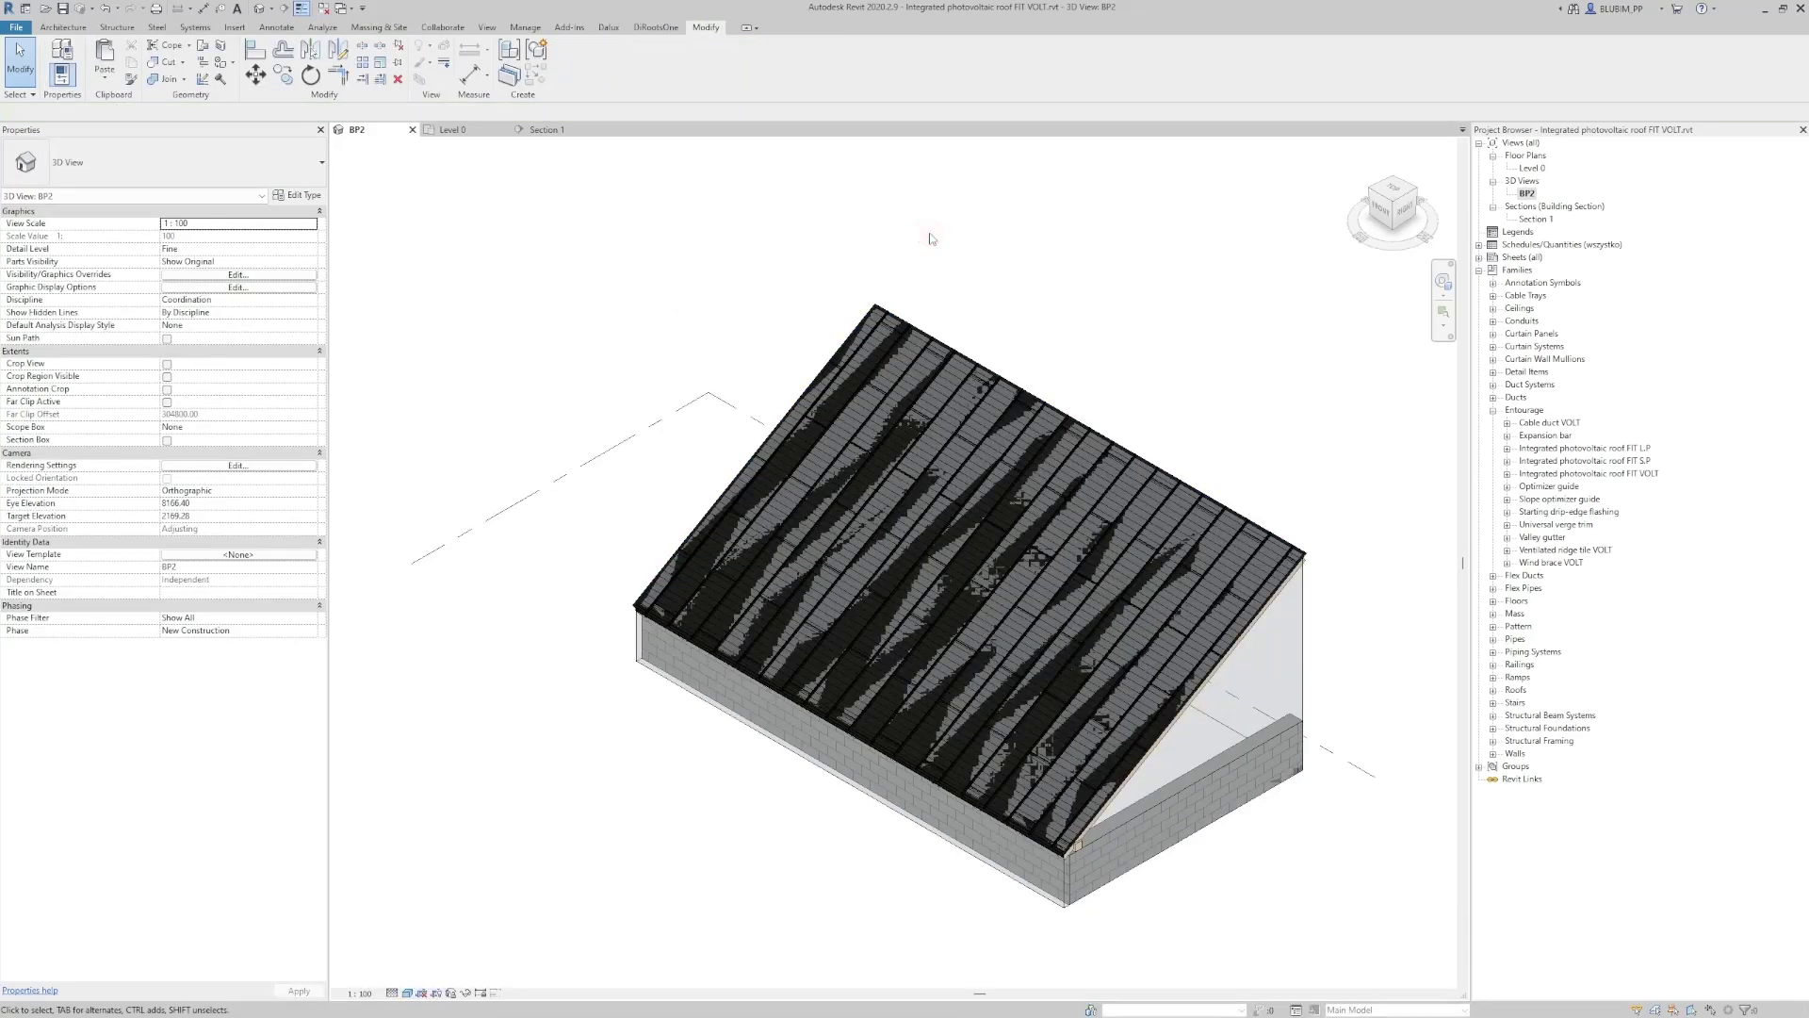
Hide the Mass category in the BP2 3D view through the visibility/graphics overrides
key(v)
key(v)
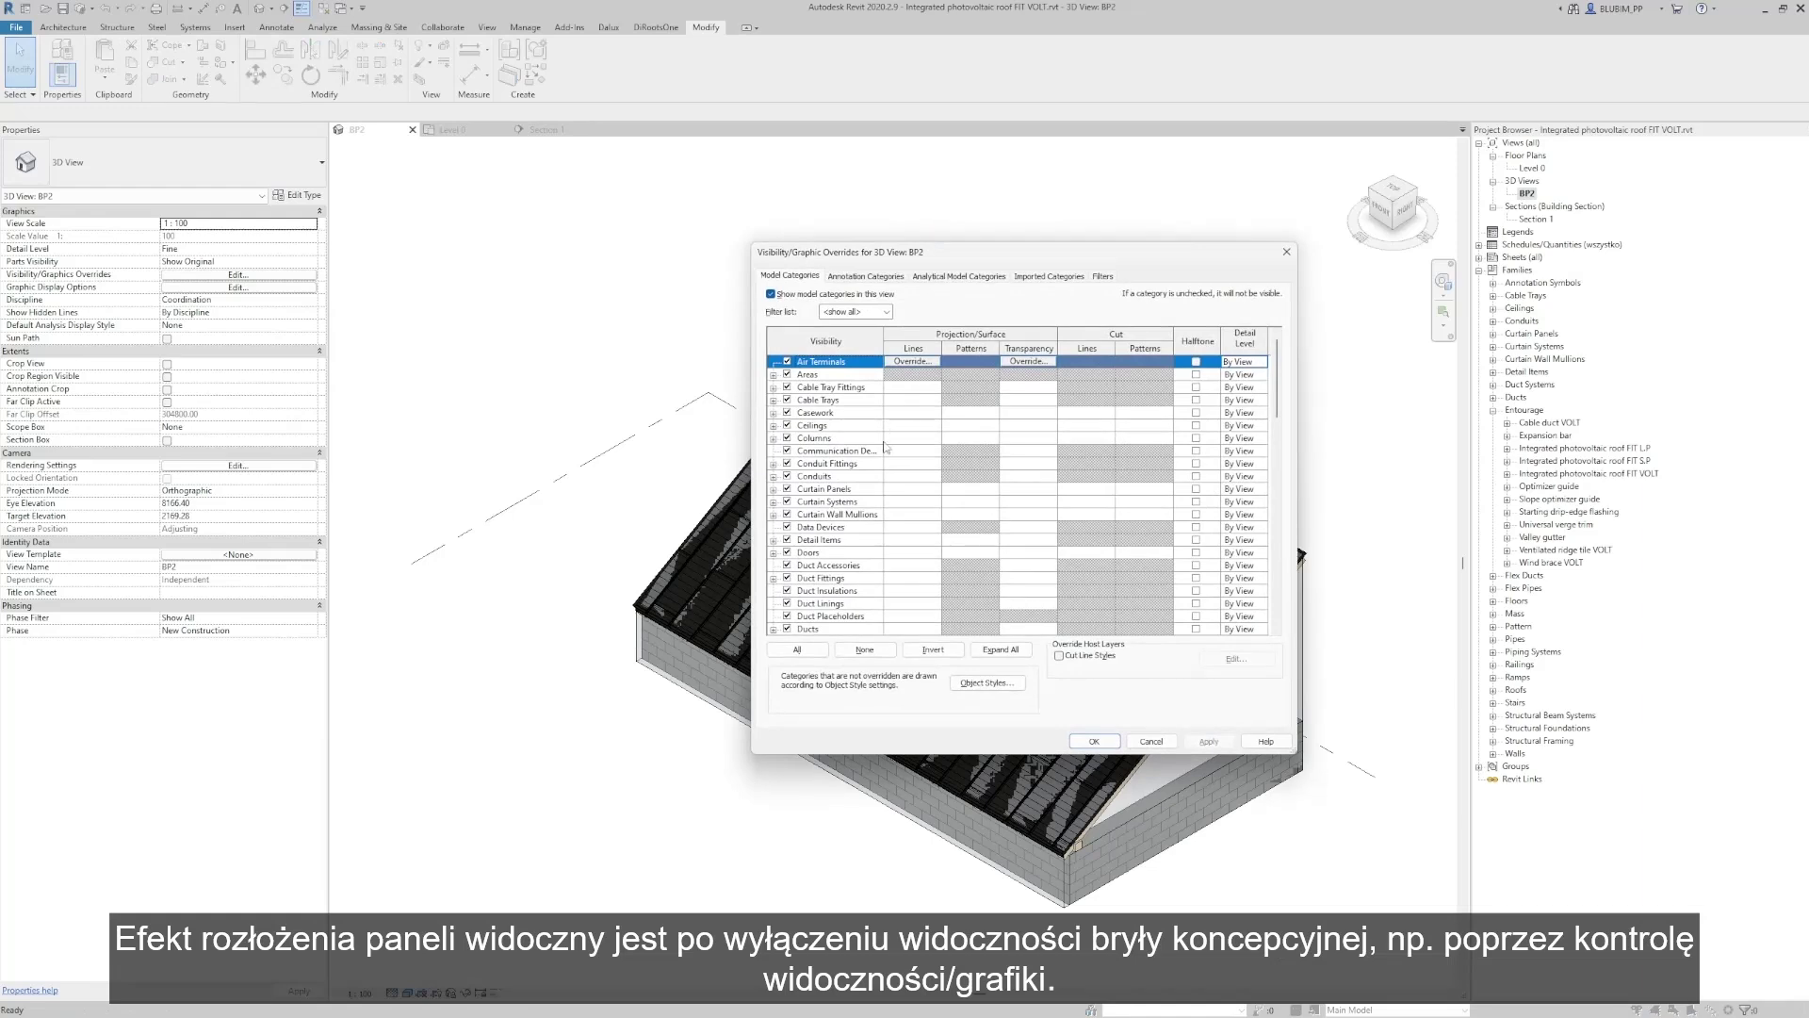
click(853, 505)
key(m)
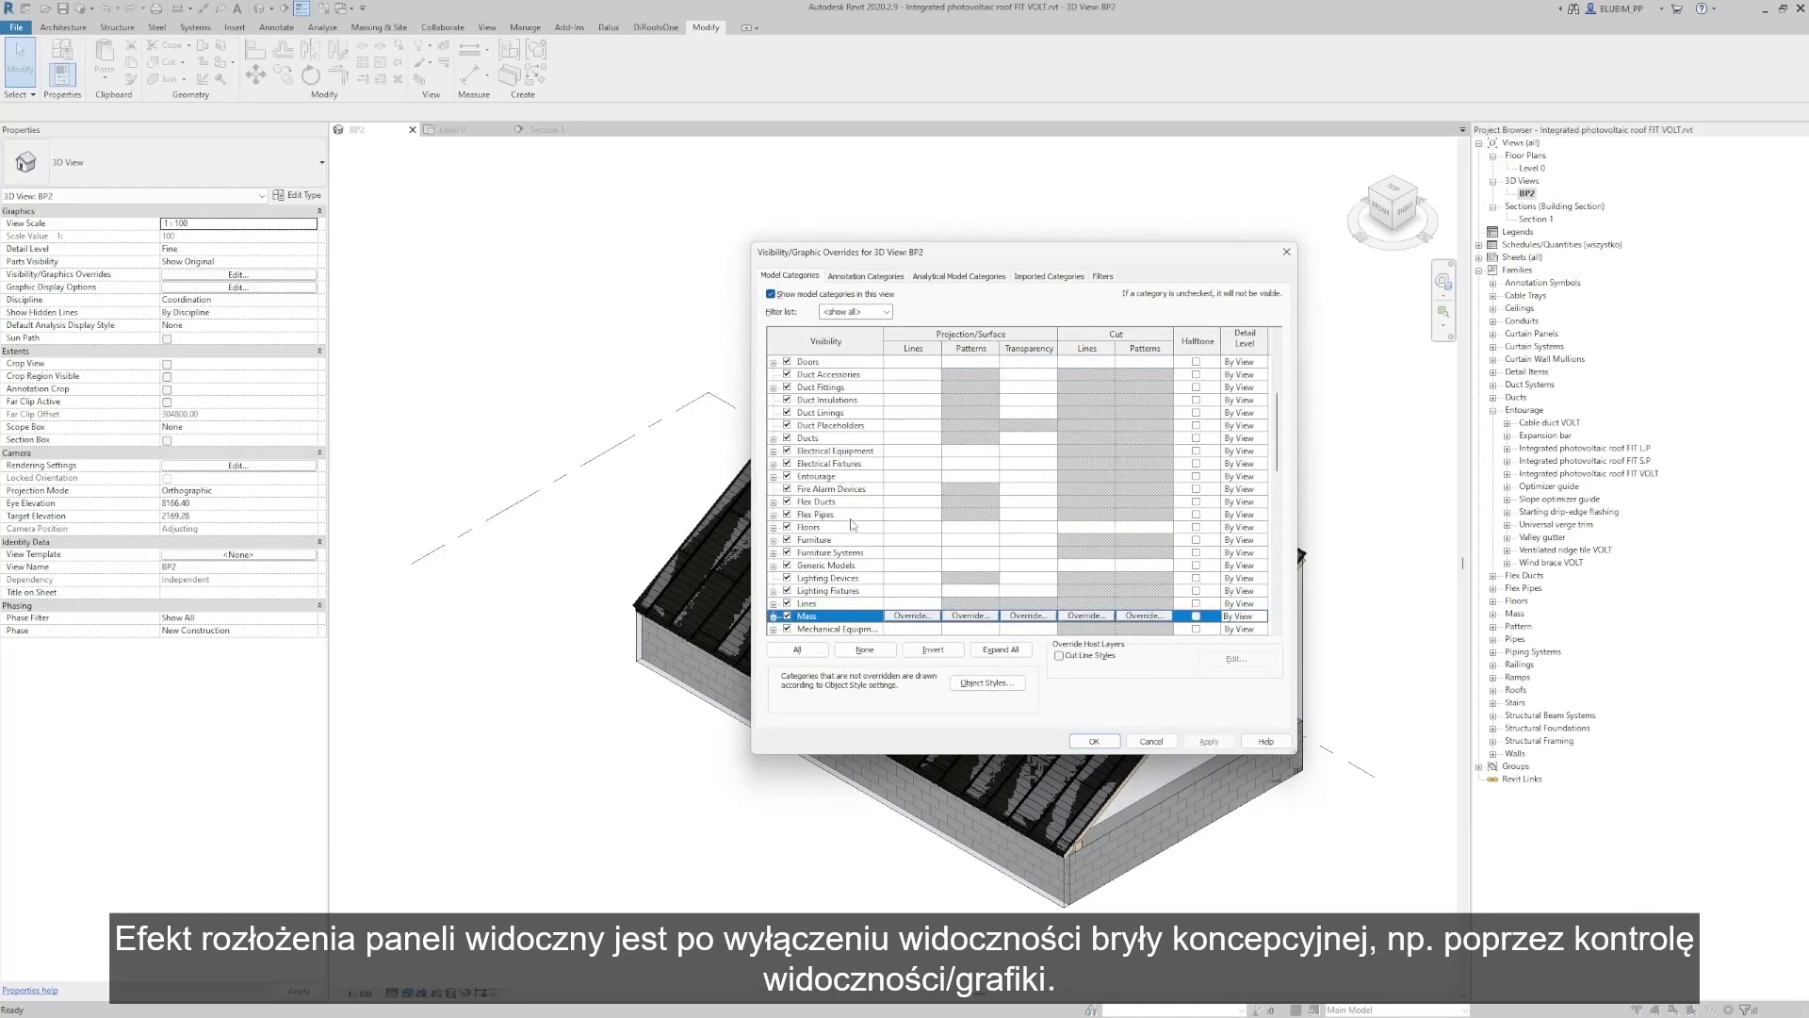
click(789, 617)
click(1075, 743)
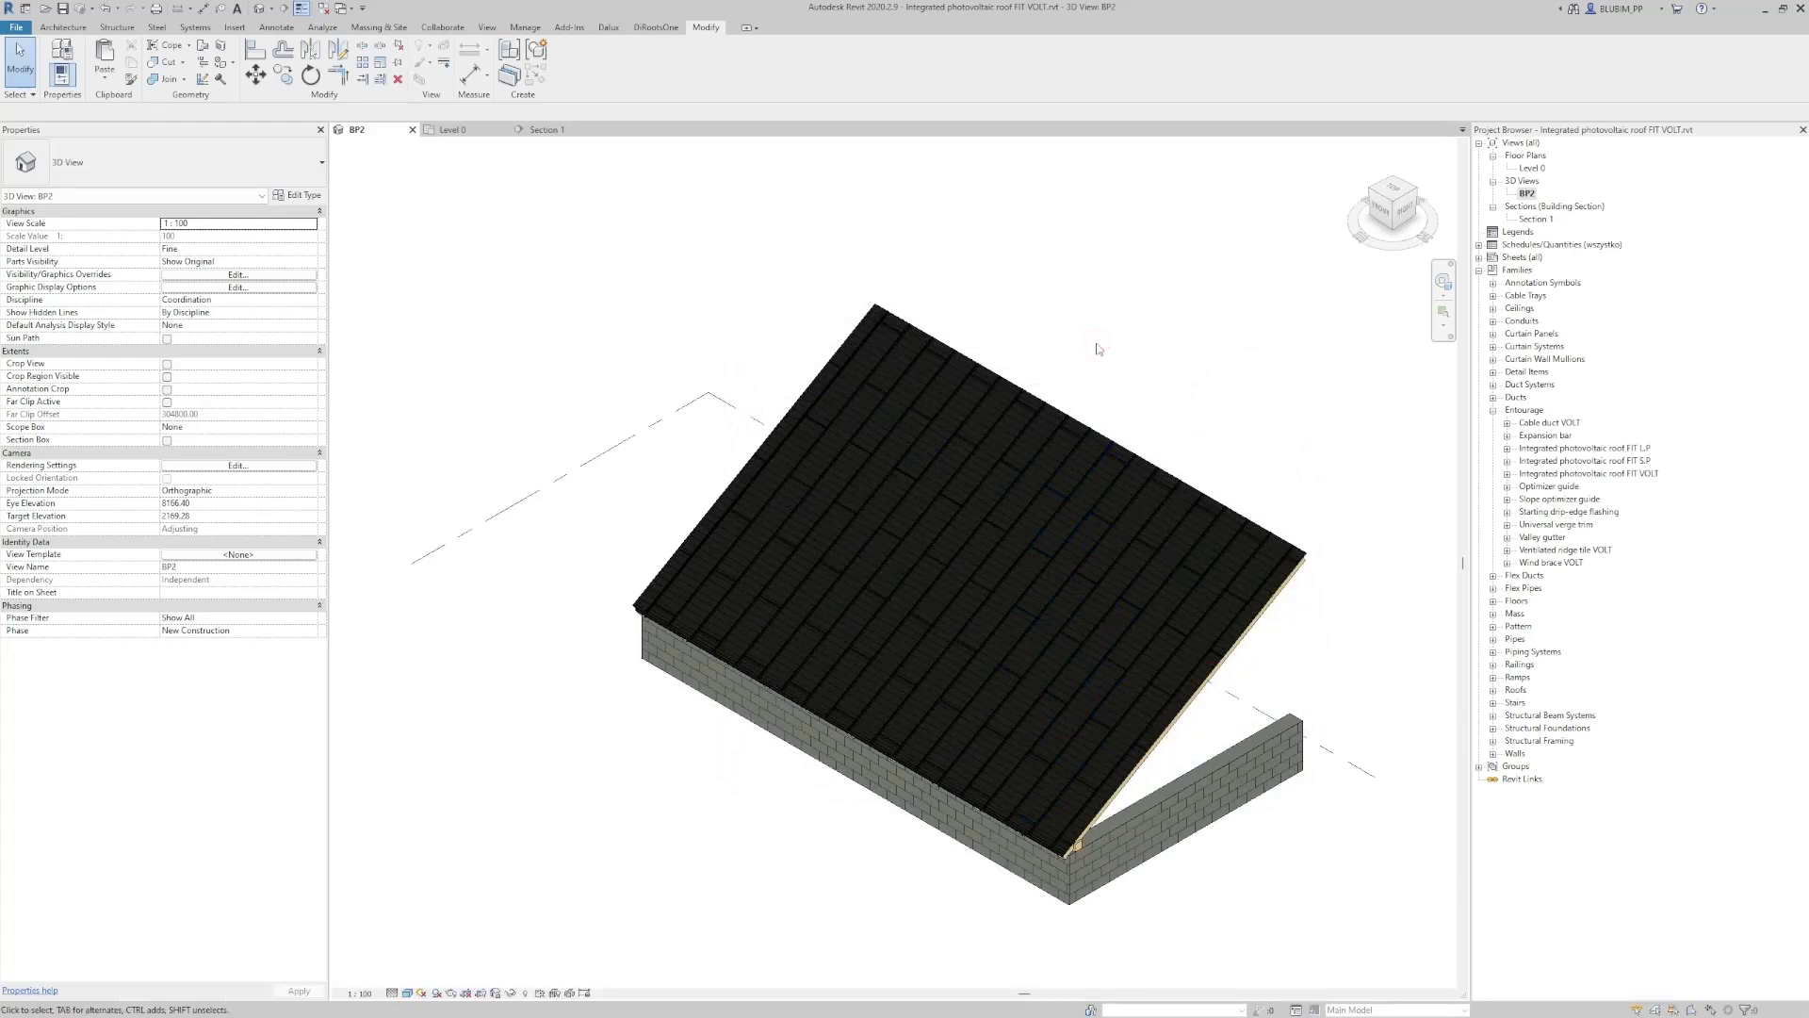
Turn the Mass category back on in the BP2 3D view through the visibility/graphics overrides
key(v)
key(v)
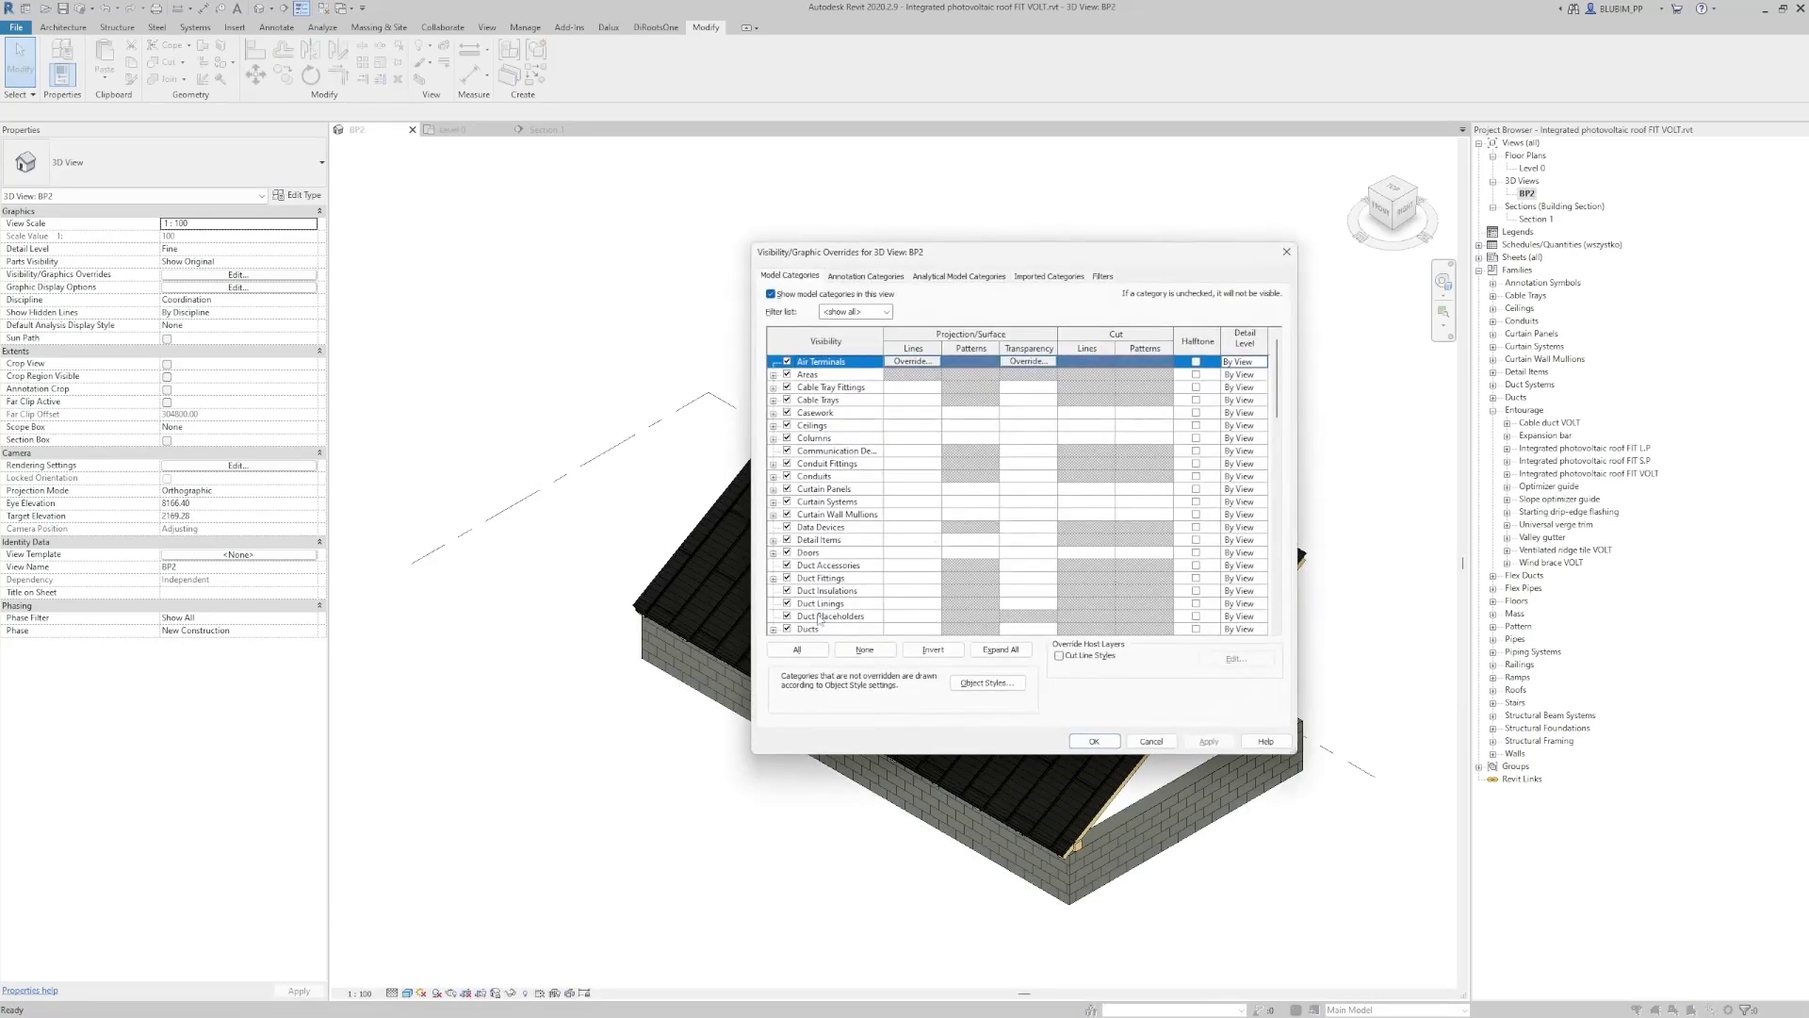
click(819, 618)
key(m)
click(788, 616)
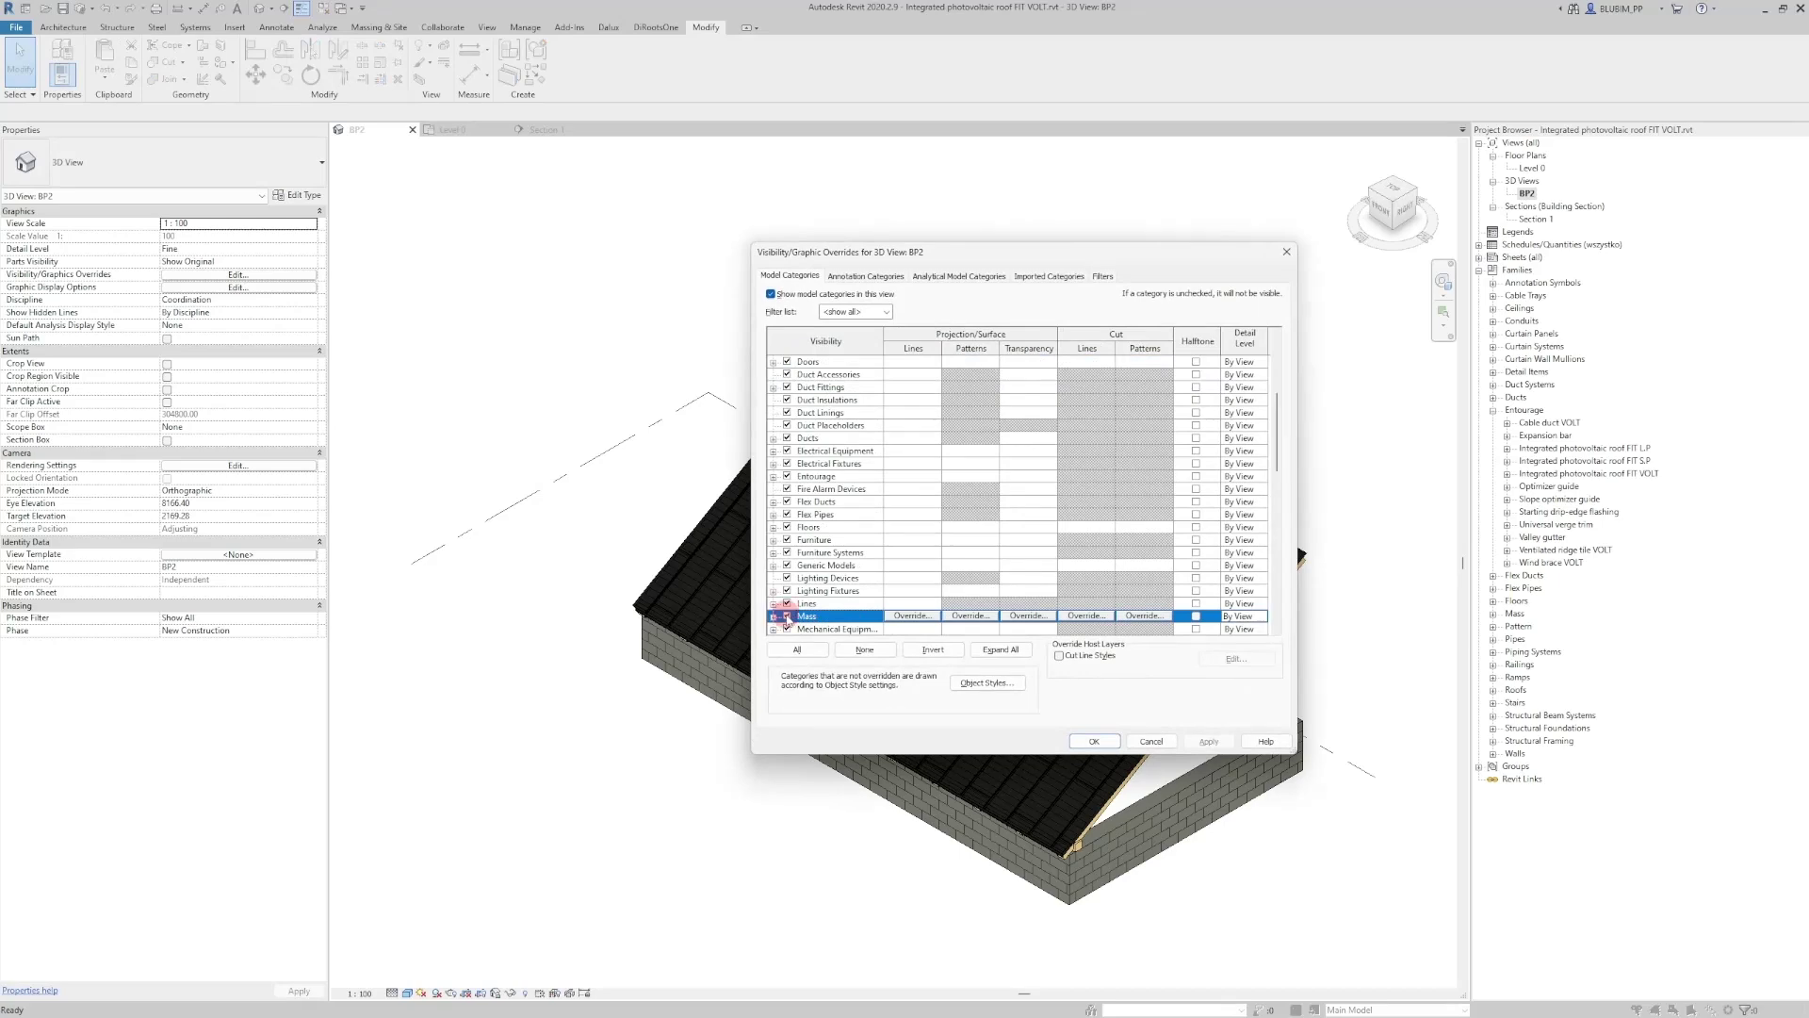
click(1094, 741)
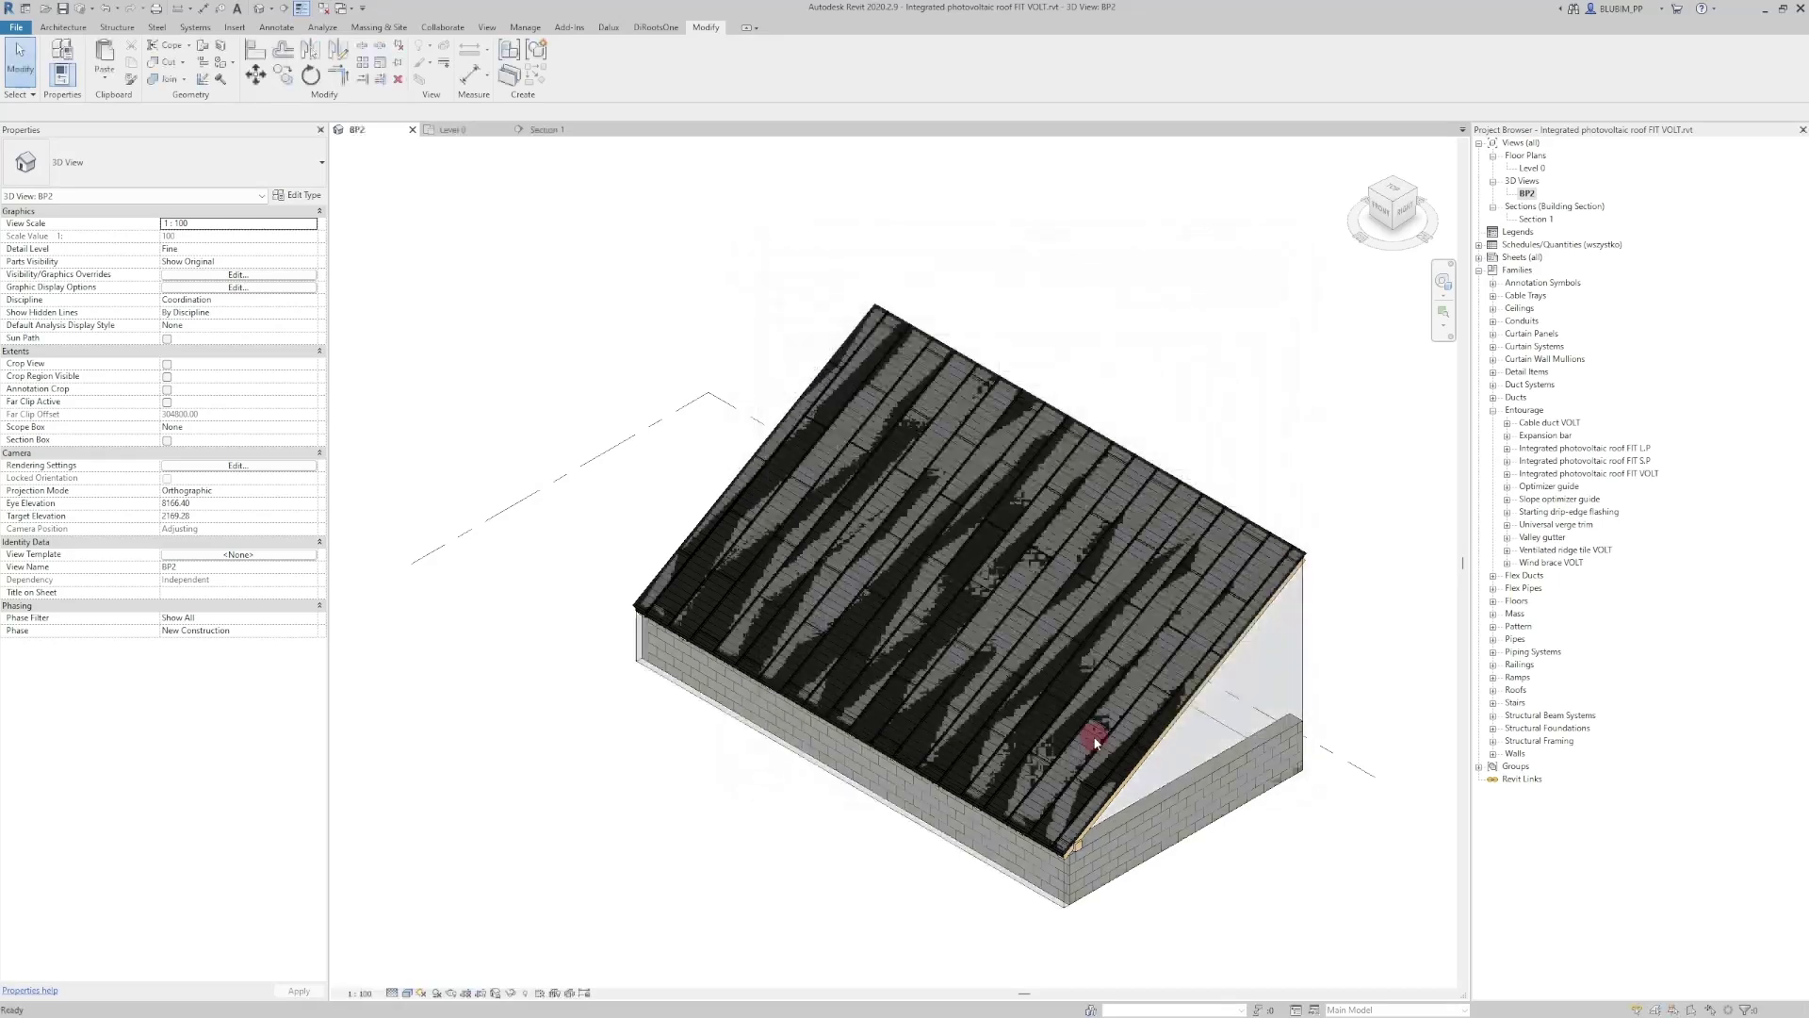
Edit the panel-covered mass in place, remove two Integrated photovoltaic roof FIT L.P panels near the ridge's upper corner, and finish the mass
click(1057, 681)
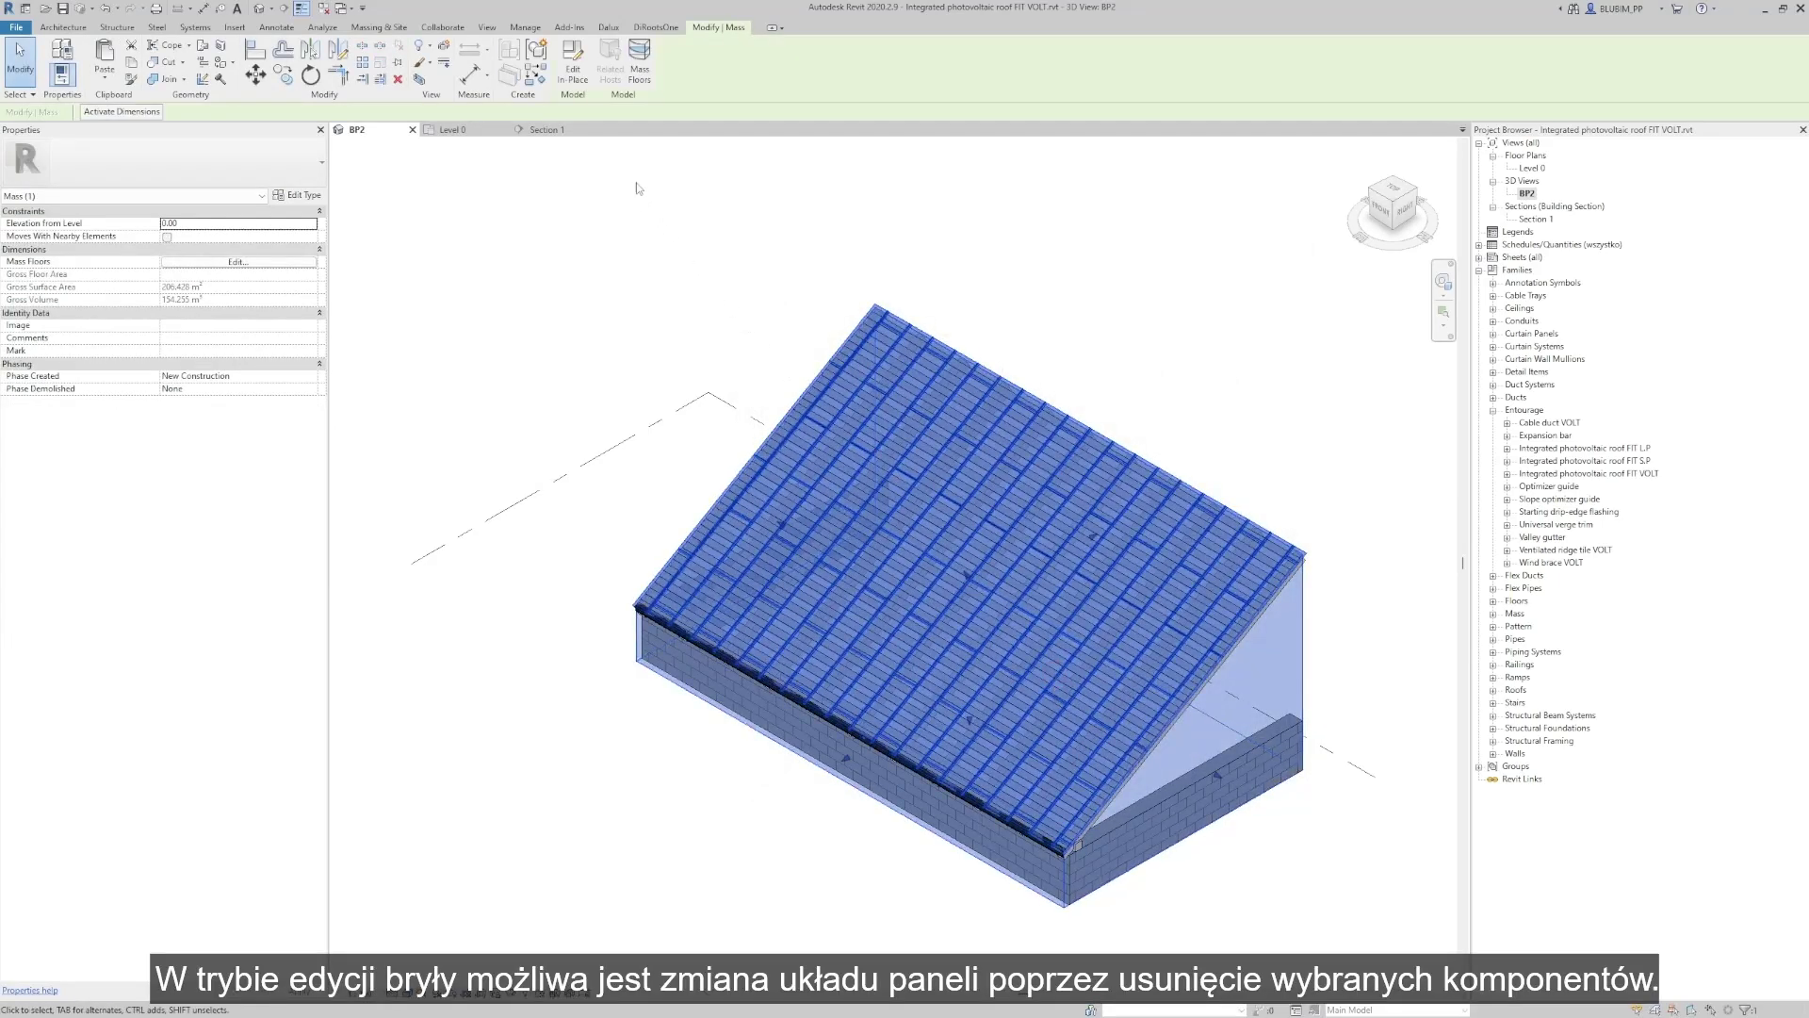
click(575, 66)
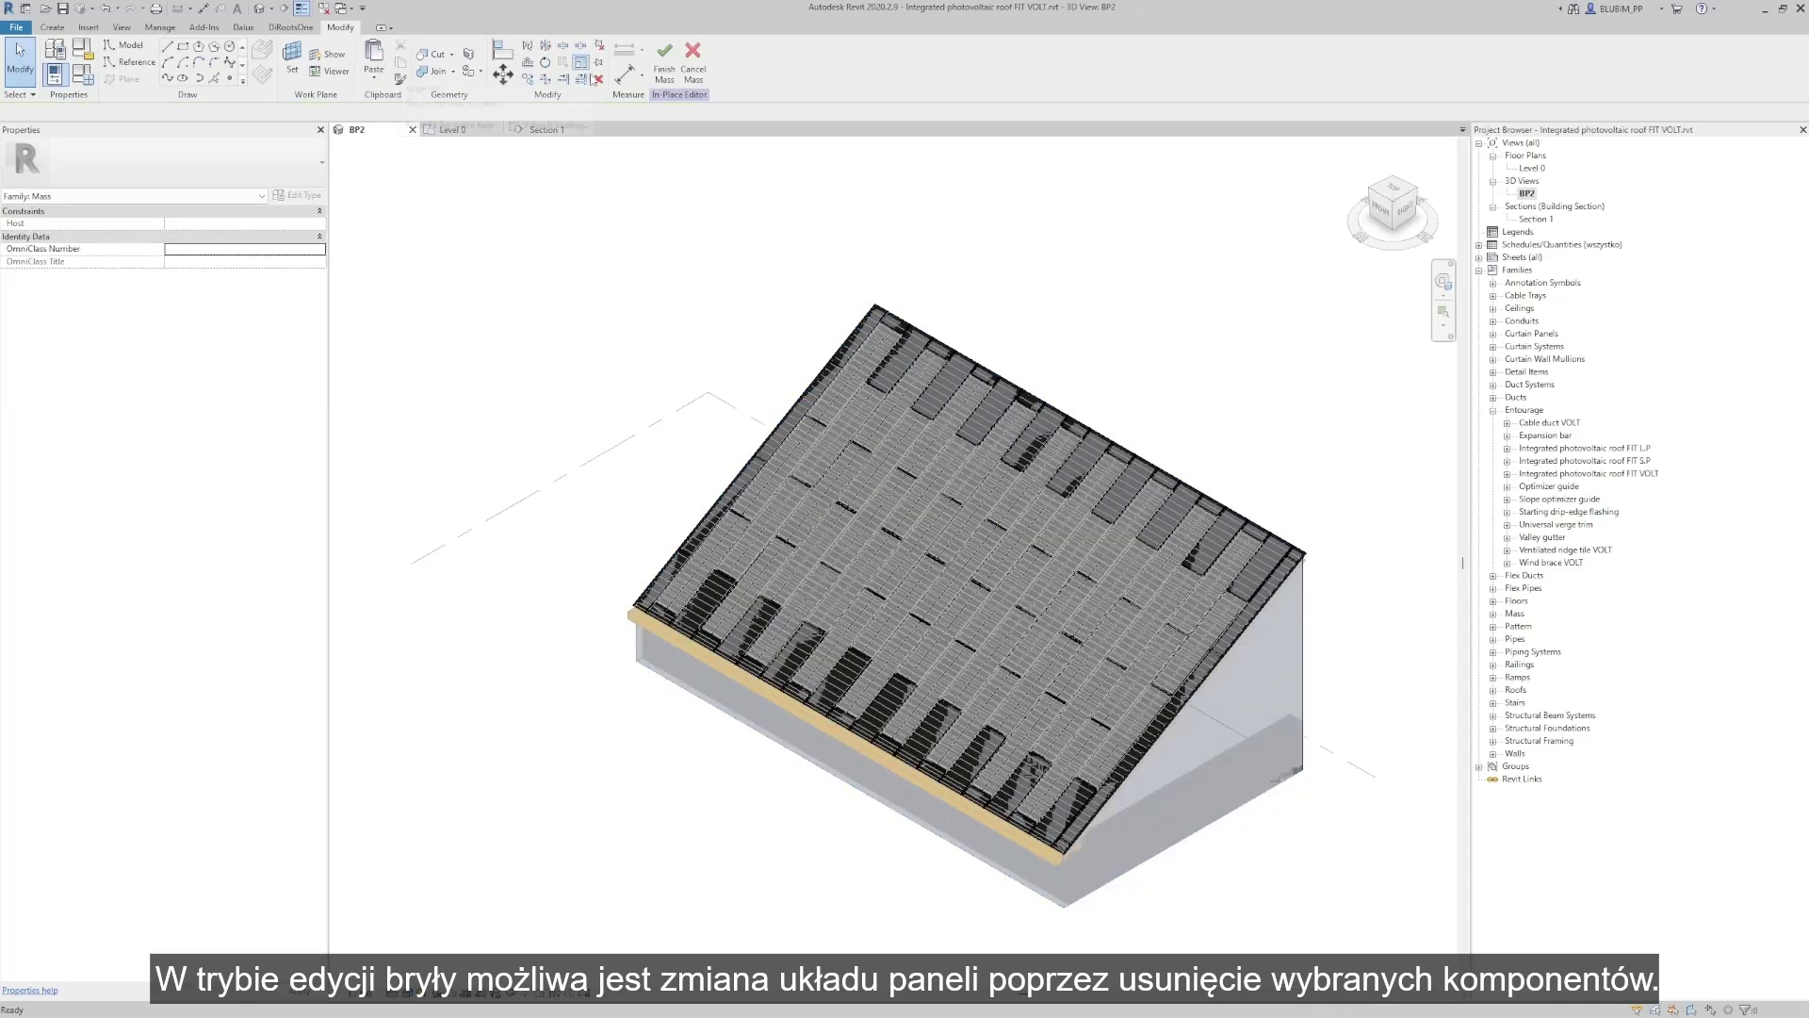
click(890, 377)
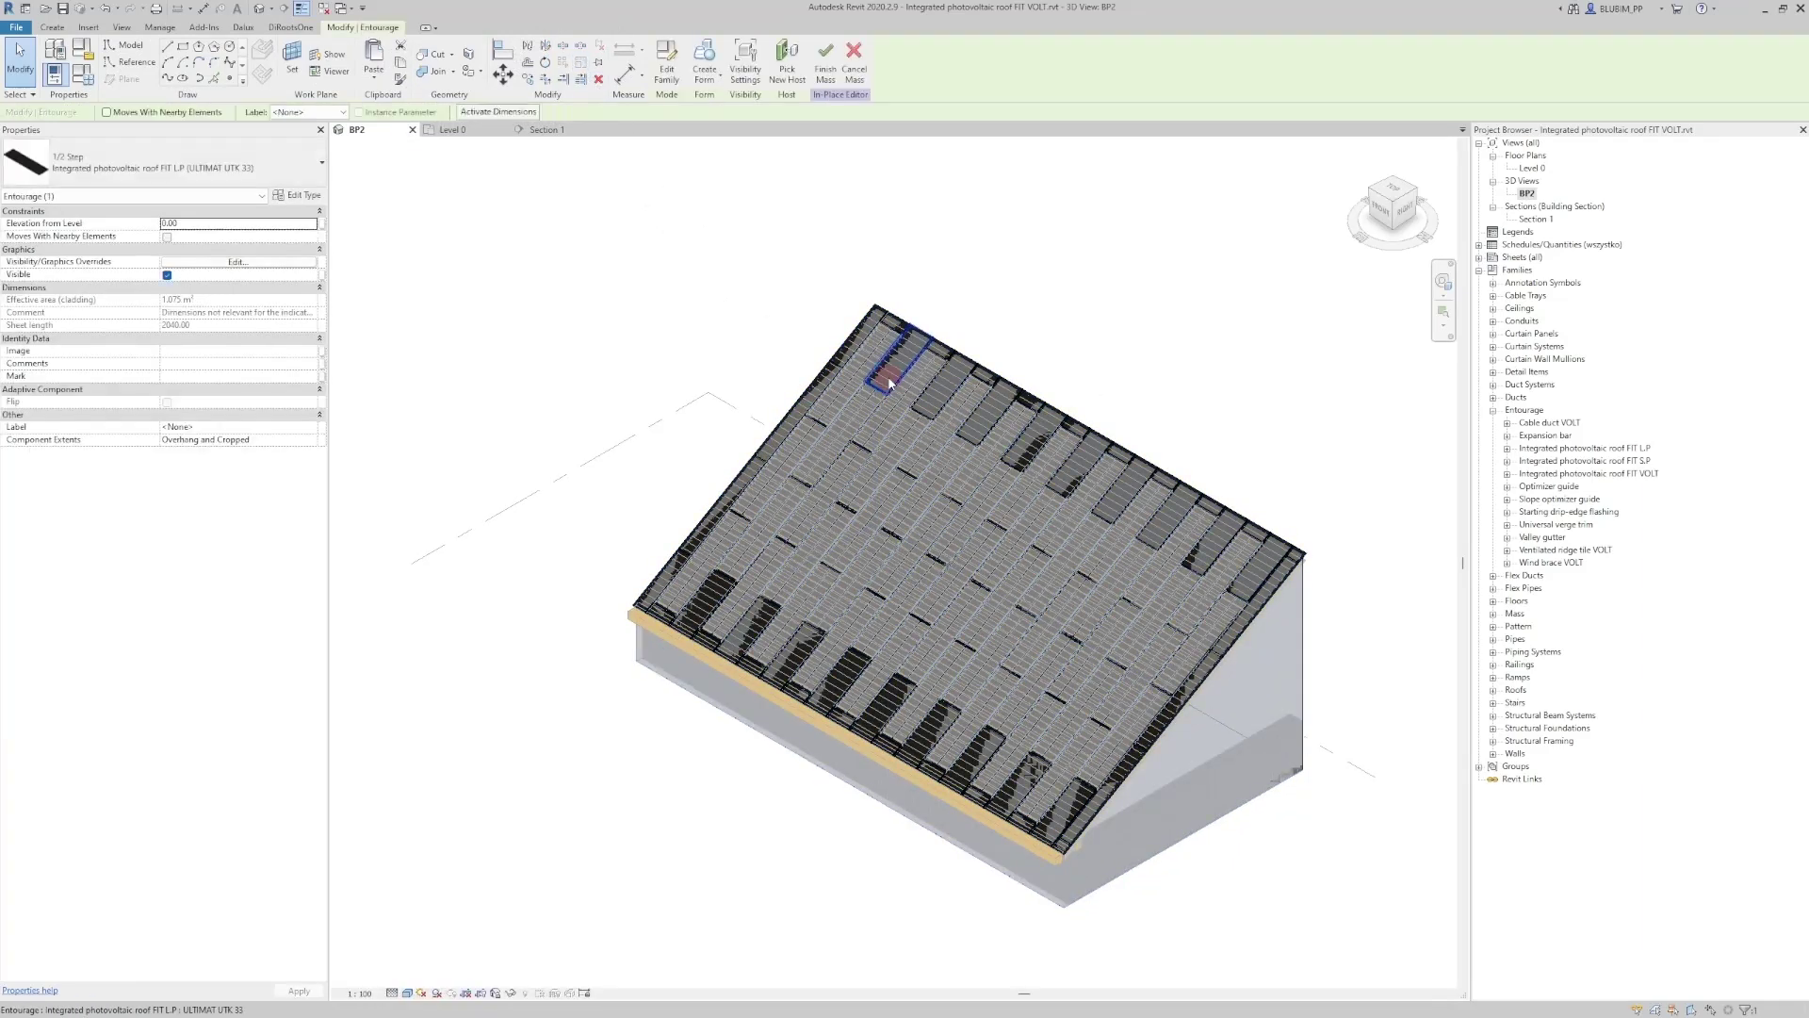
key(Escape)
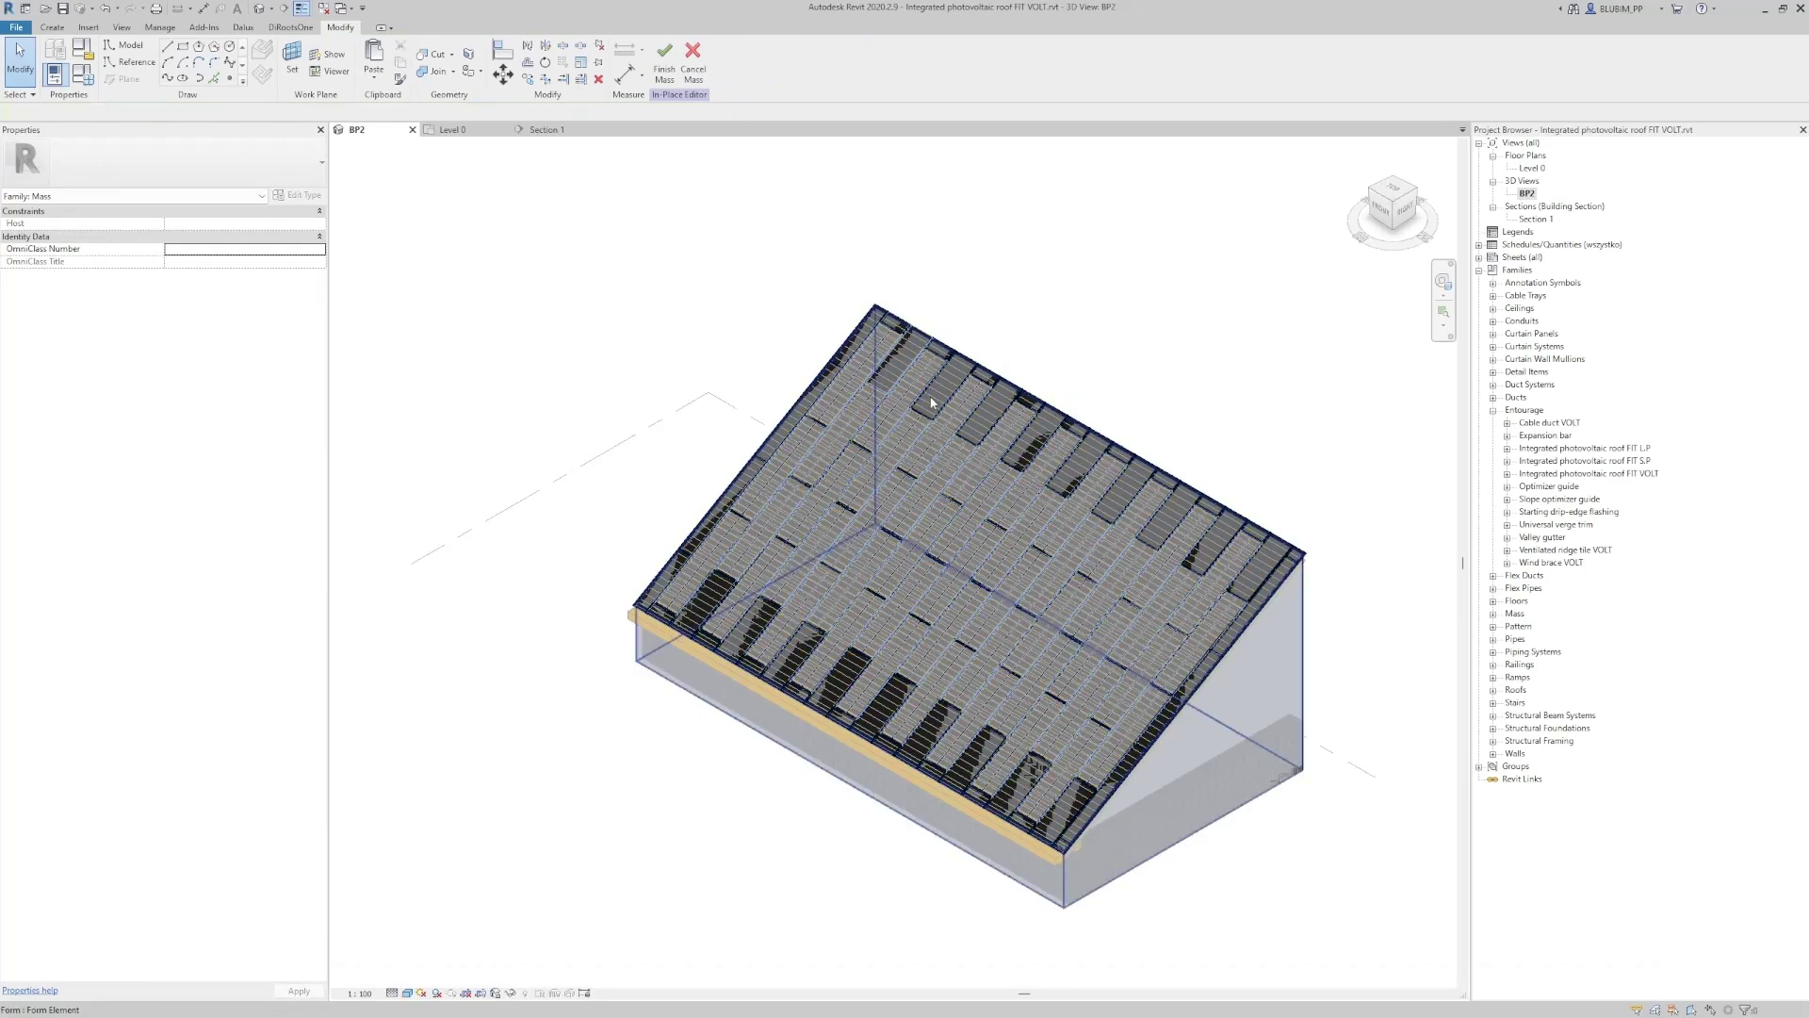
click(931, 404)
key(Escape)
key(Tab)
click(872, 509)
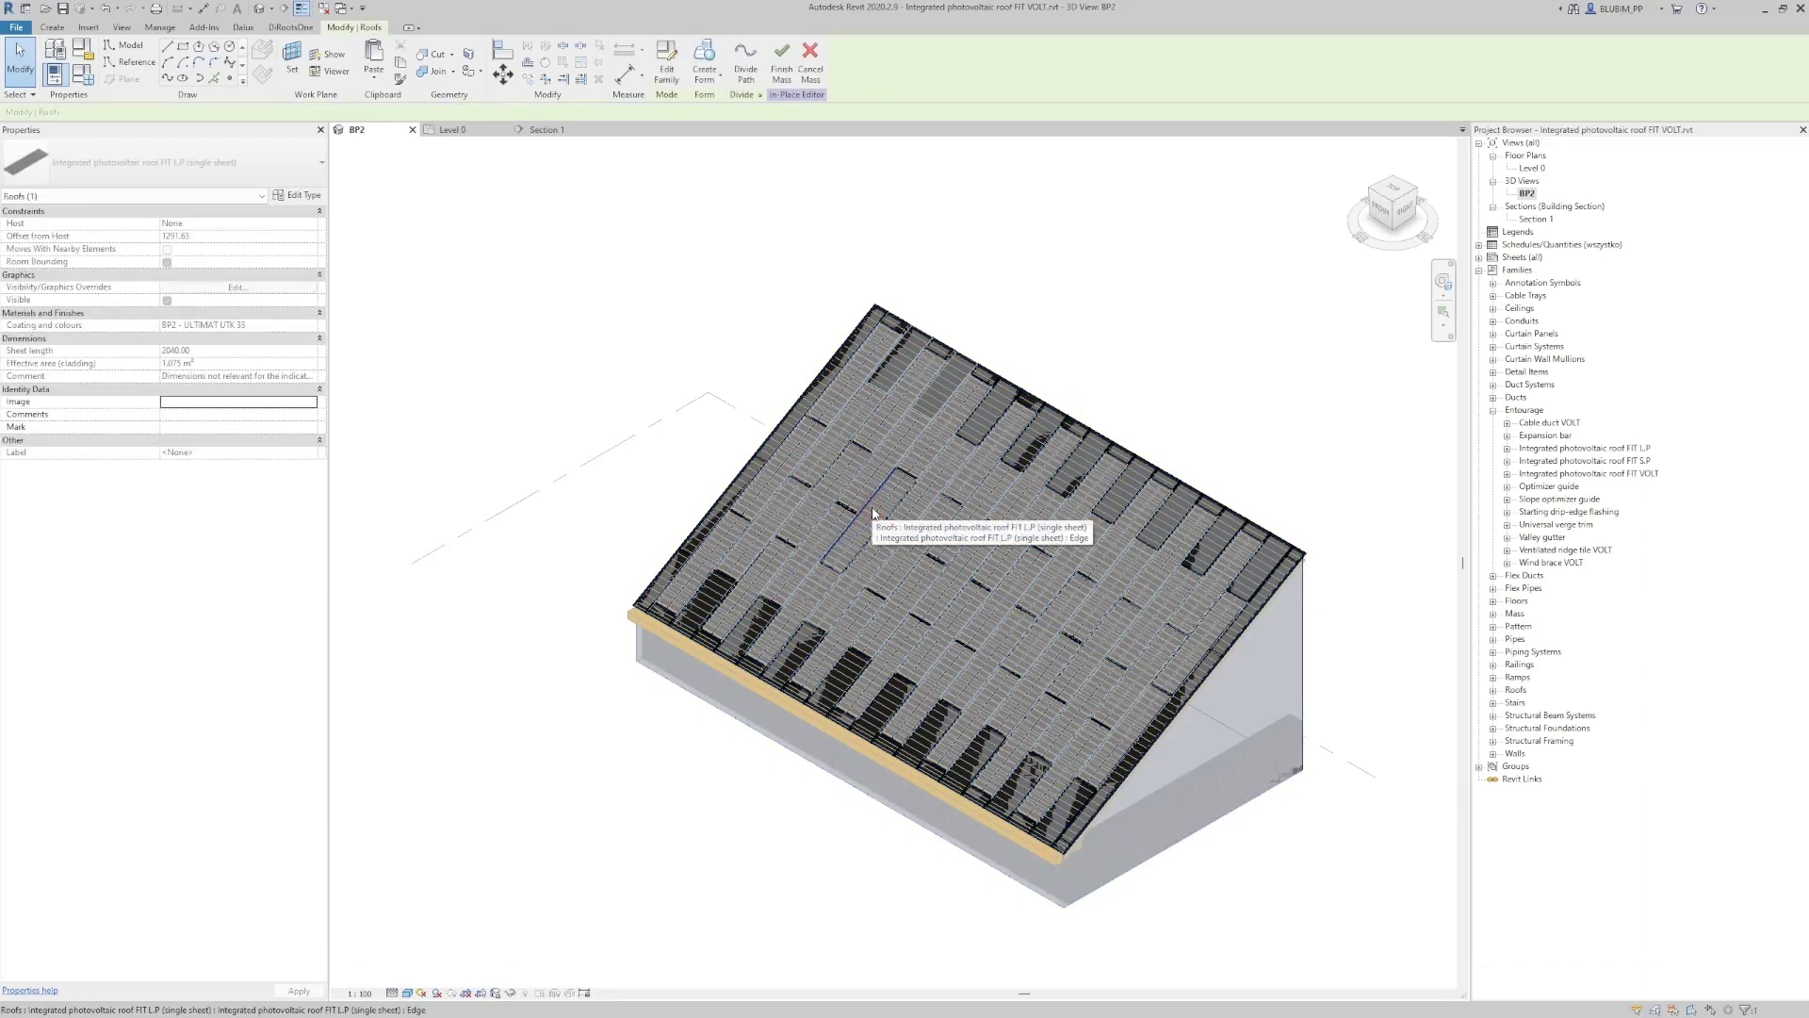
click(781, 68)
Hide the Mass category in the BP2 3D view so only the remaining roof panels are displayed
click(731, 260)
key(v)
key(g)
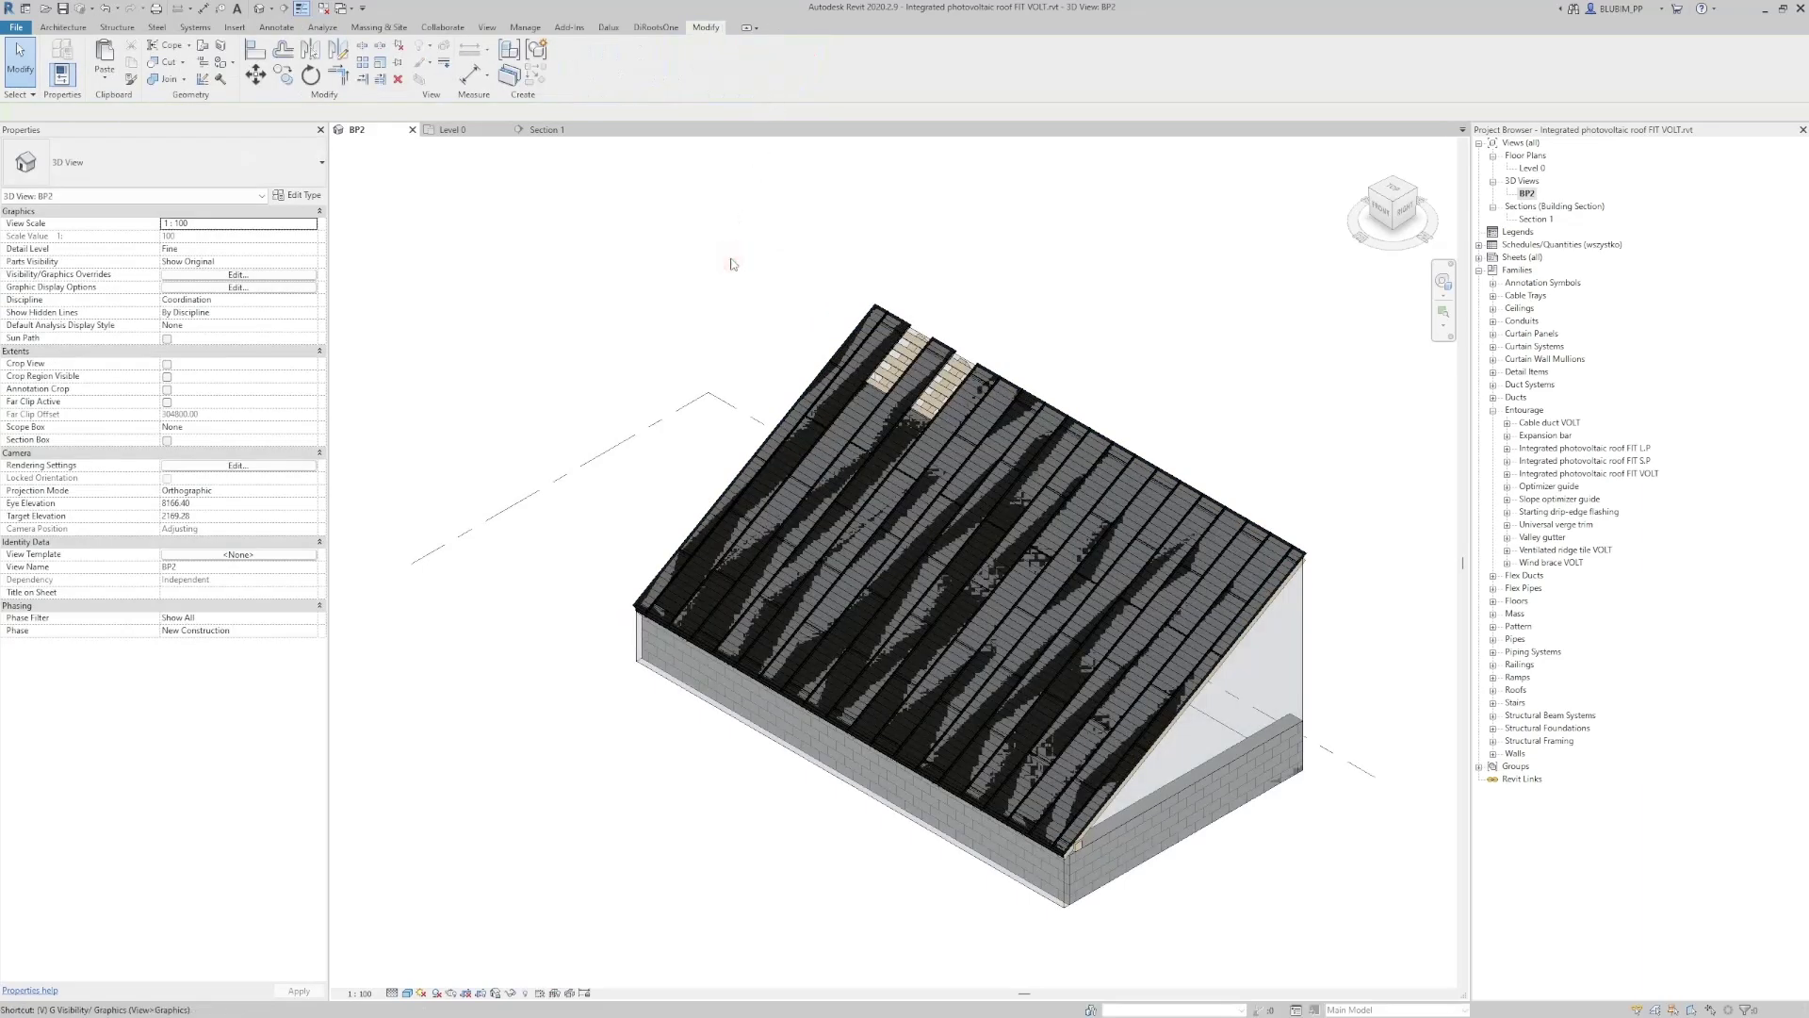
click(810, 452)
key(m)
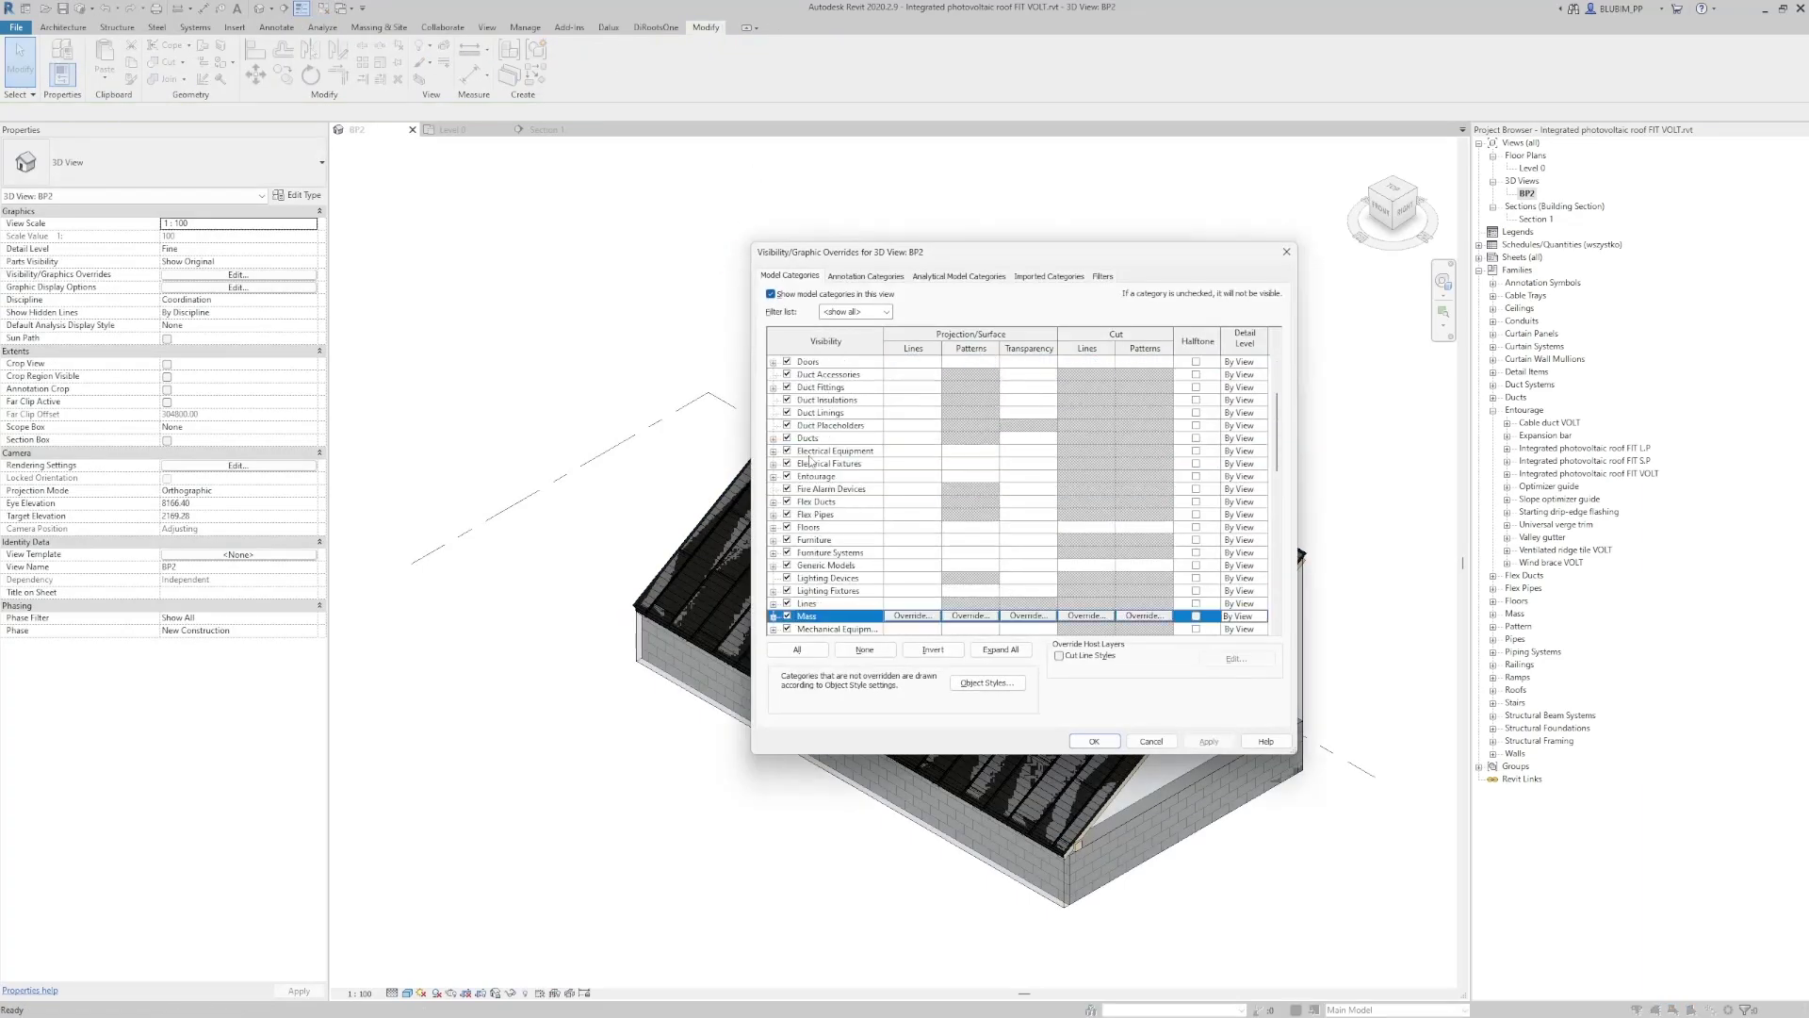
click(787, 616)
click(1094, 740)
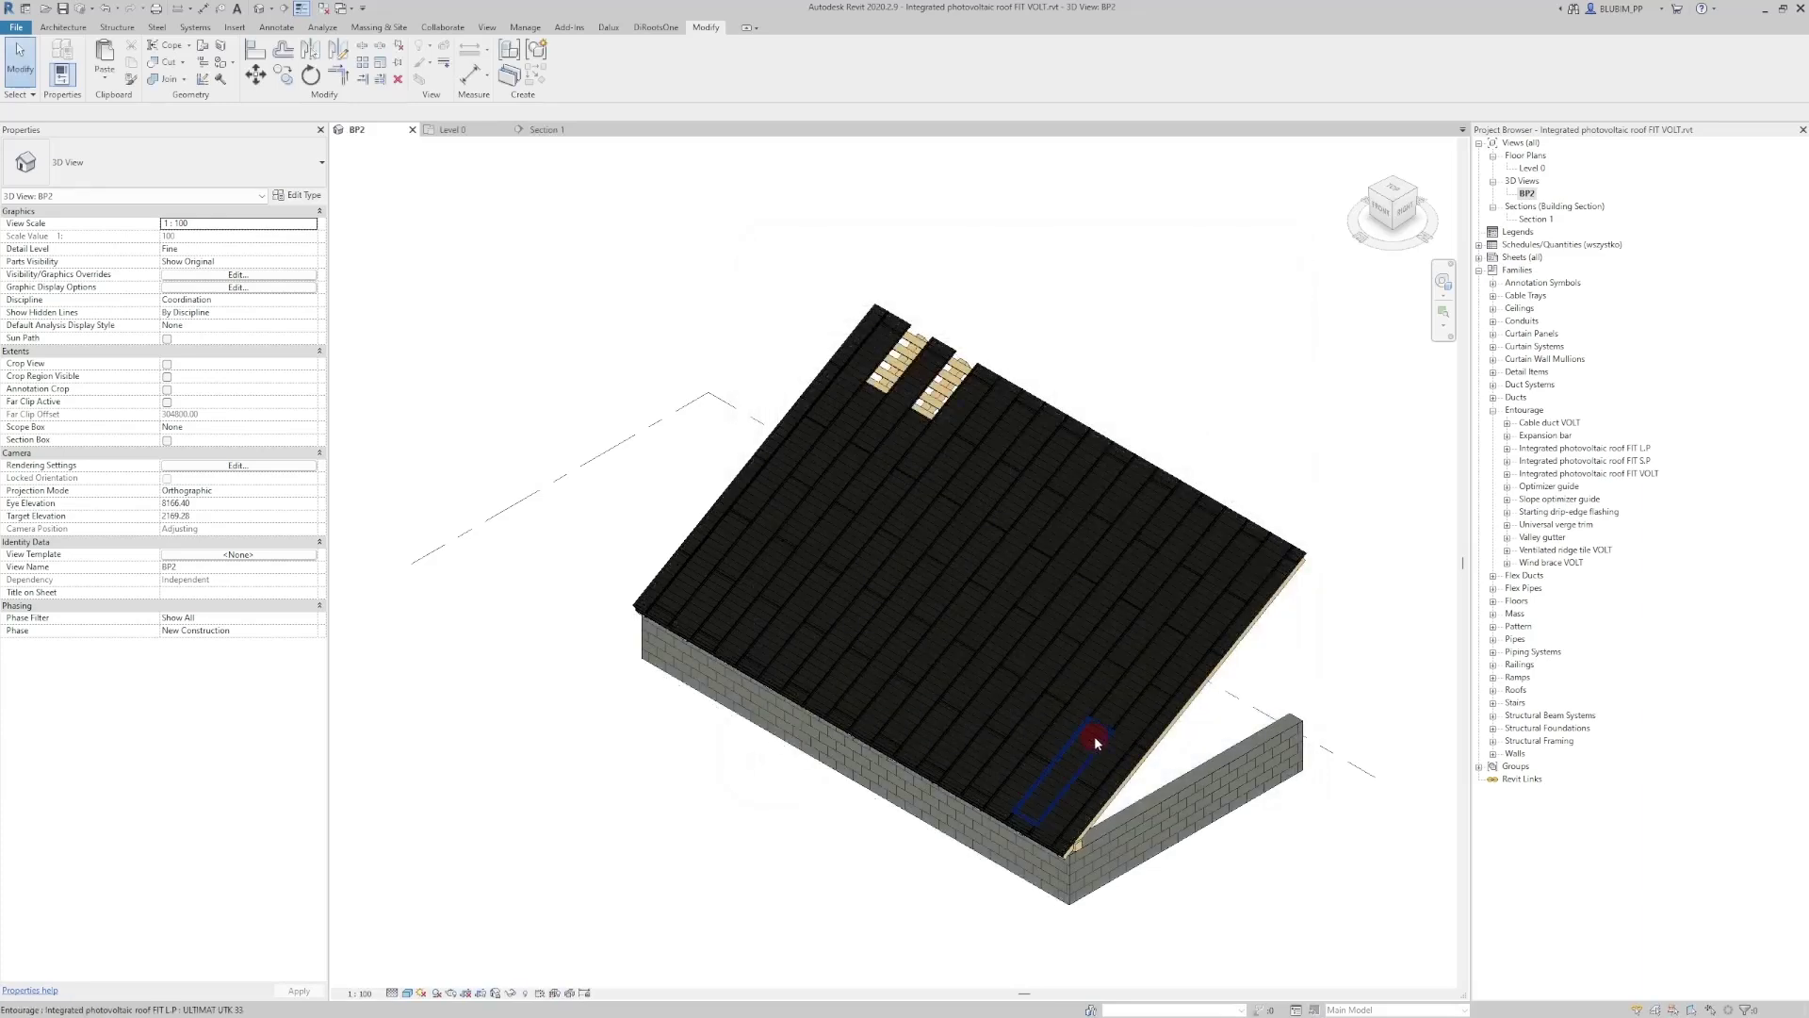
Select each of the two overlaid roof masses in turn to examine their FIT VOLT and FIT panel layouts
click(1305, 645)
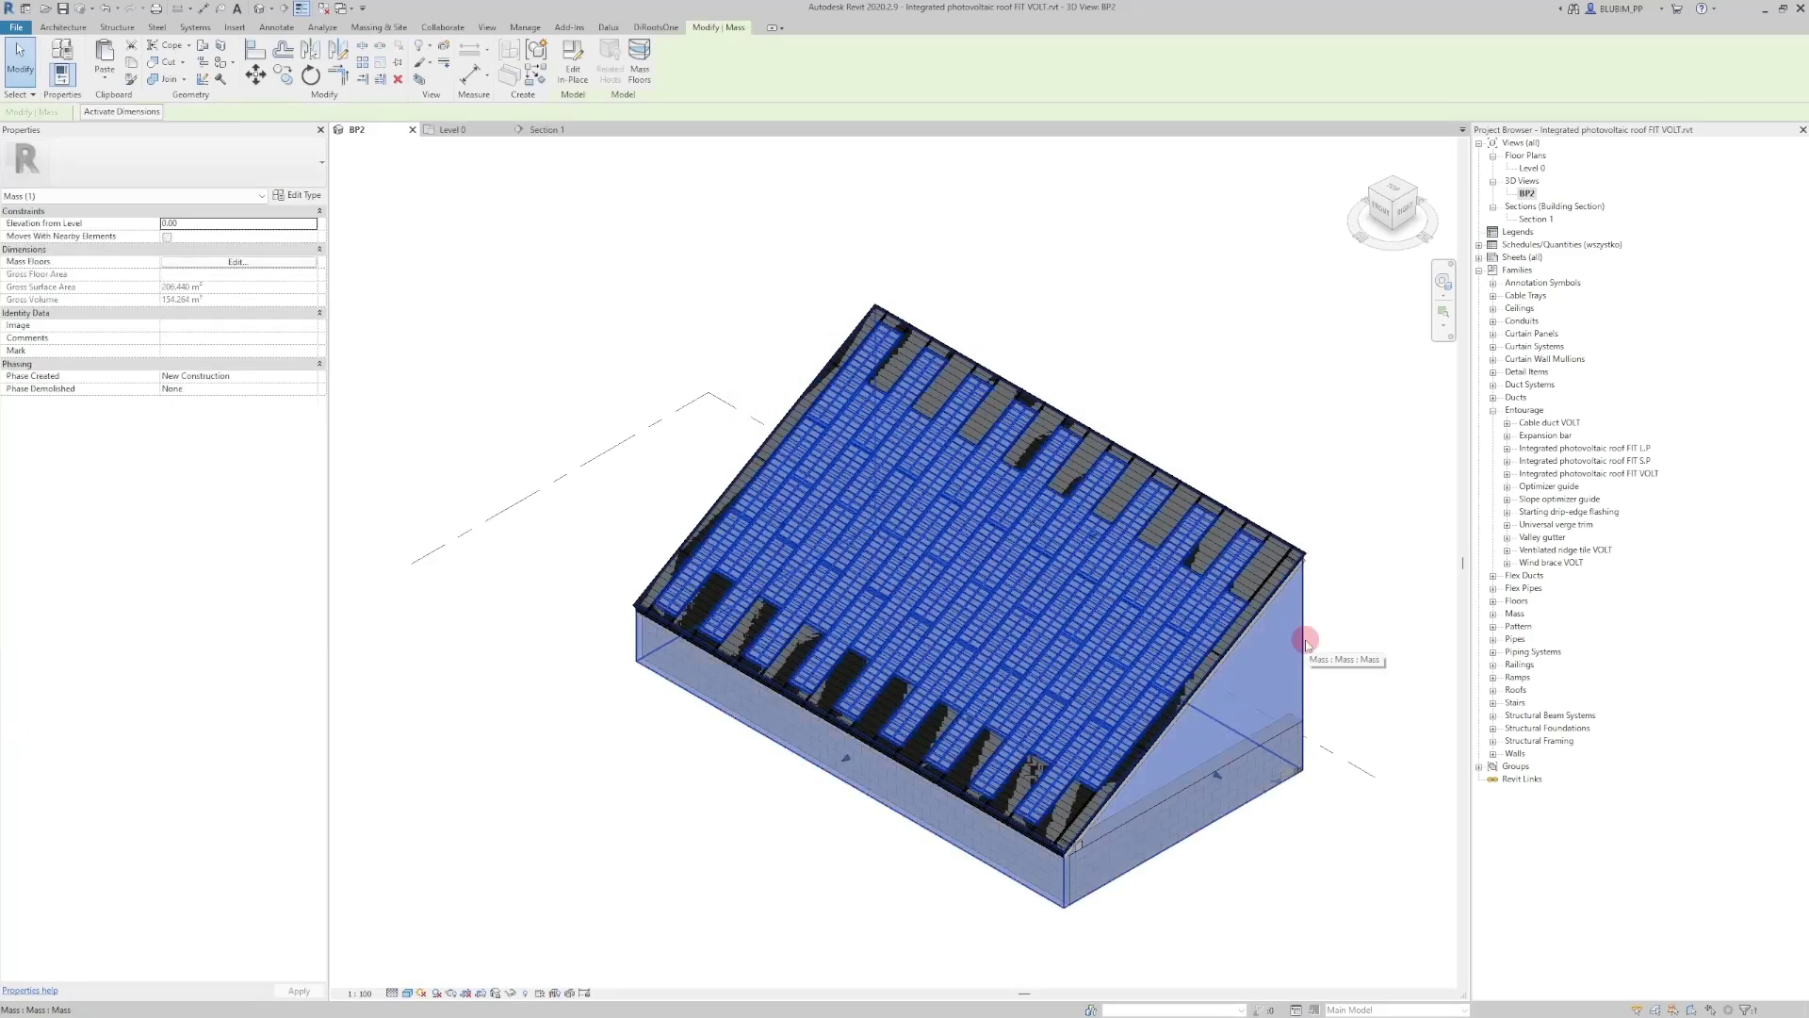
key(h)
key(h)
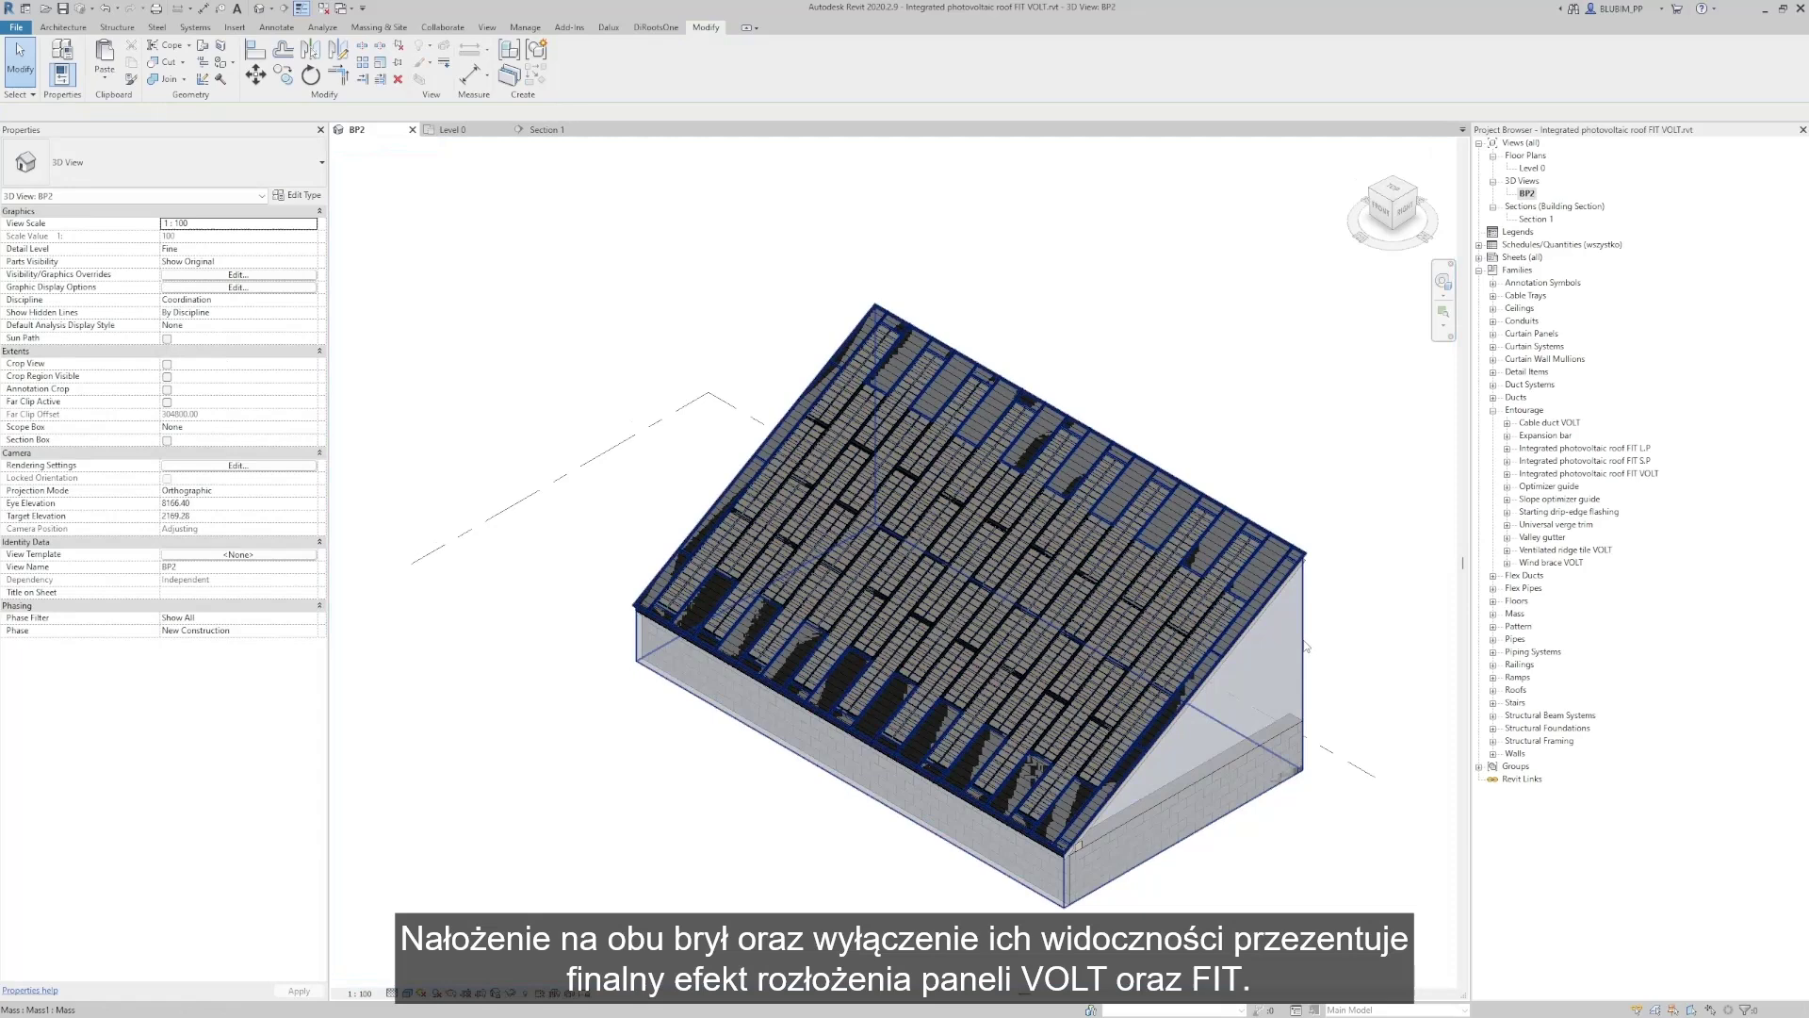
click(1305, 644)
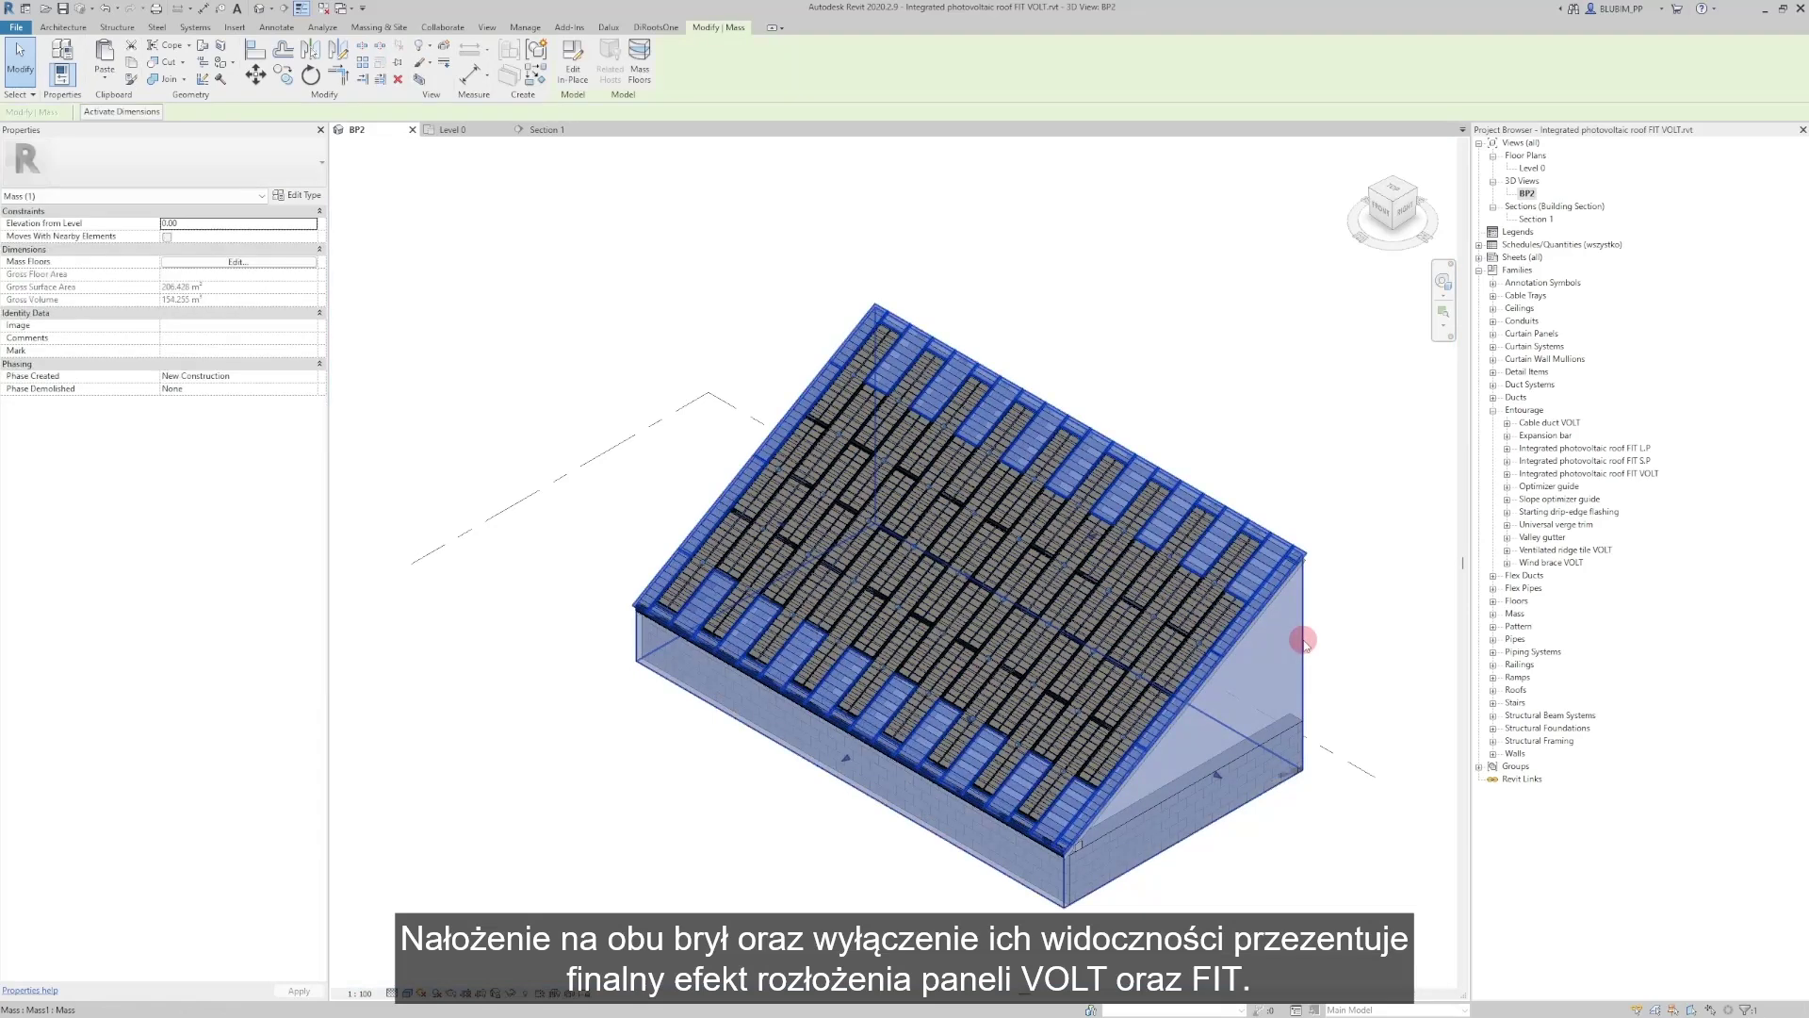
key(h)
key(h)
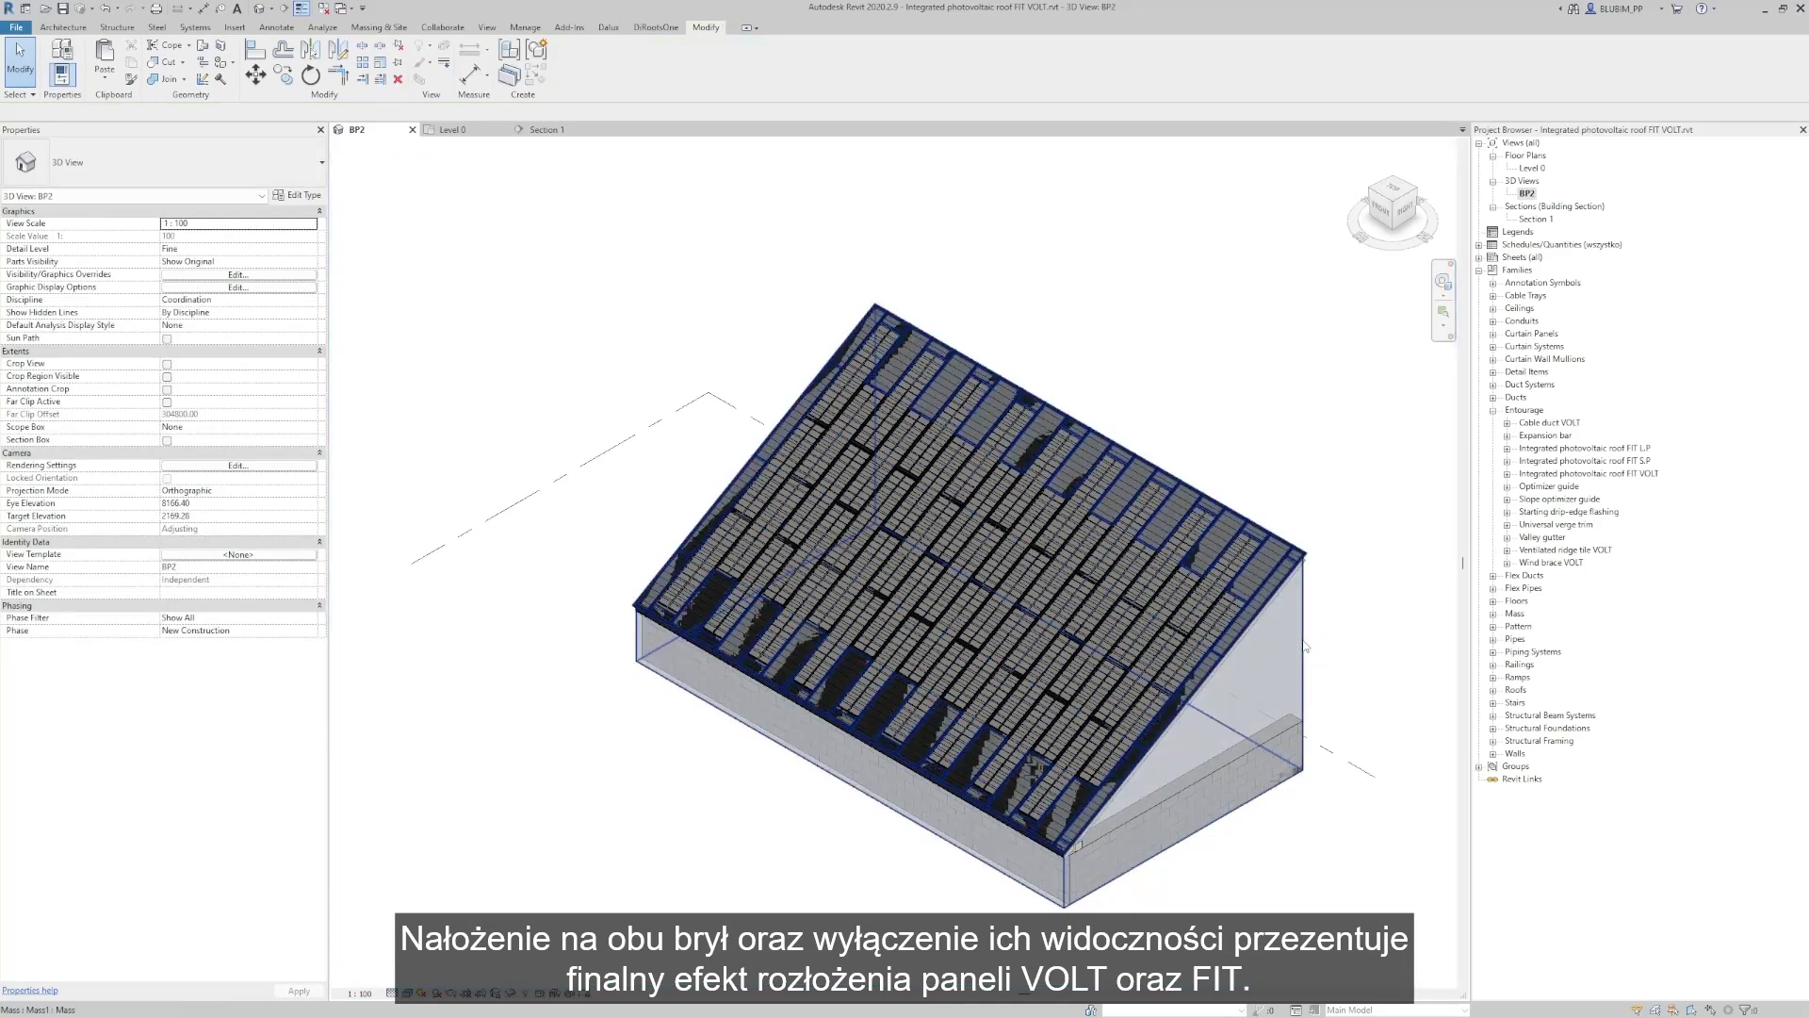
Switch off the visibility of the Mass category for both overlaid masses in the BP2 3D view
key(v)
key(g)
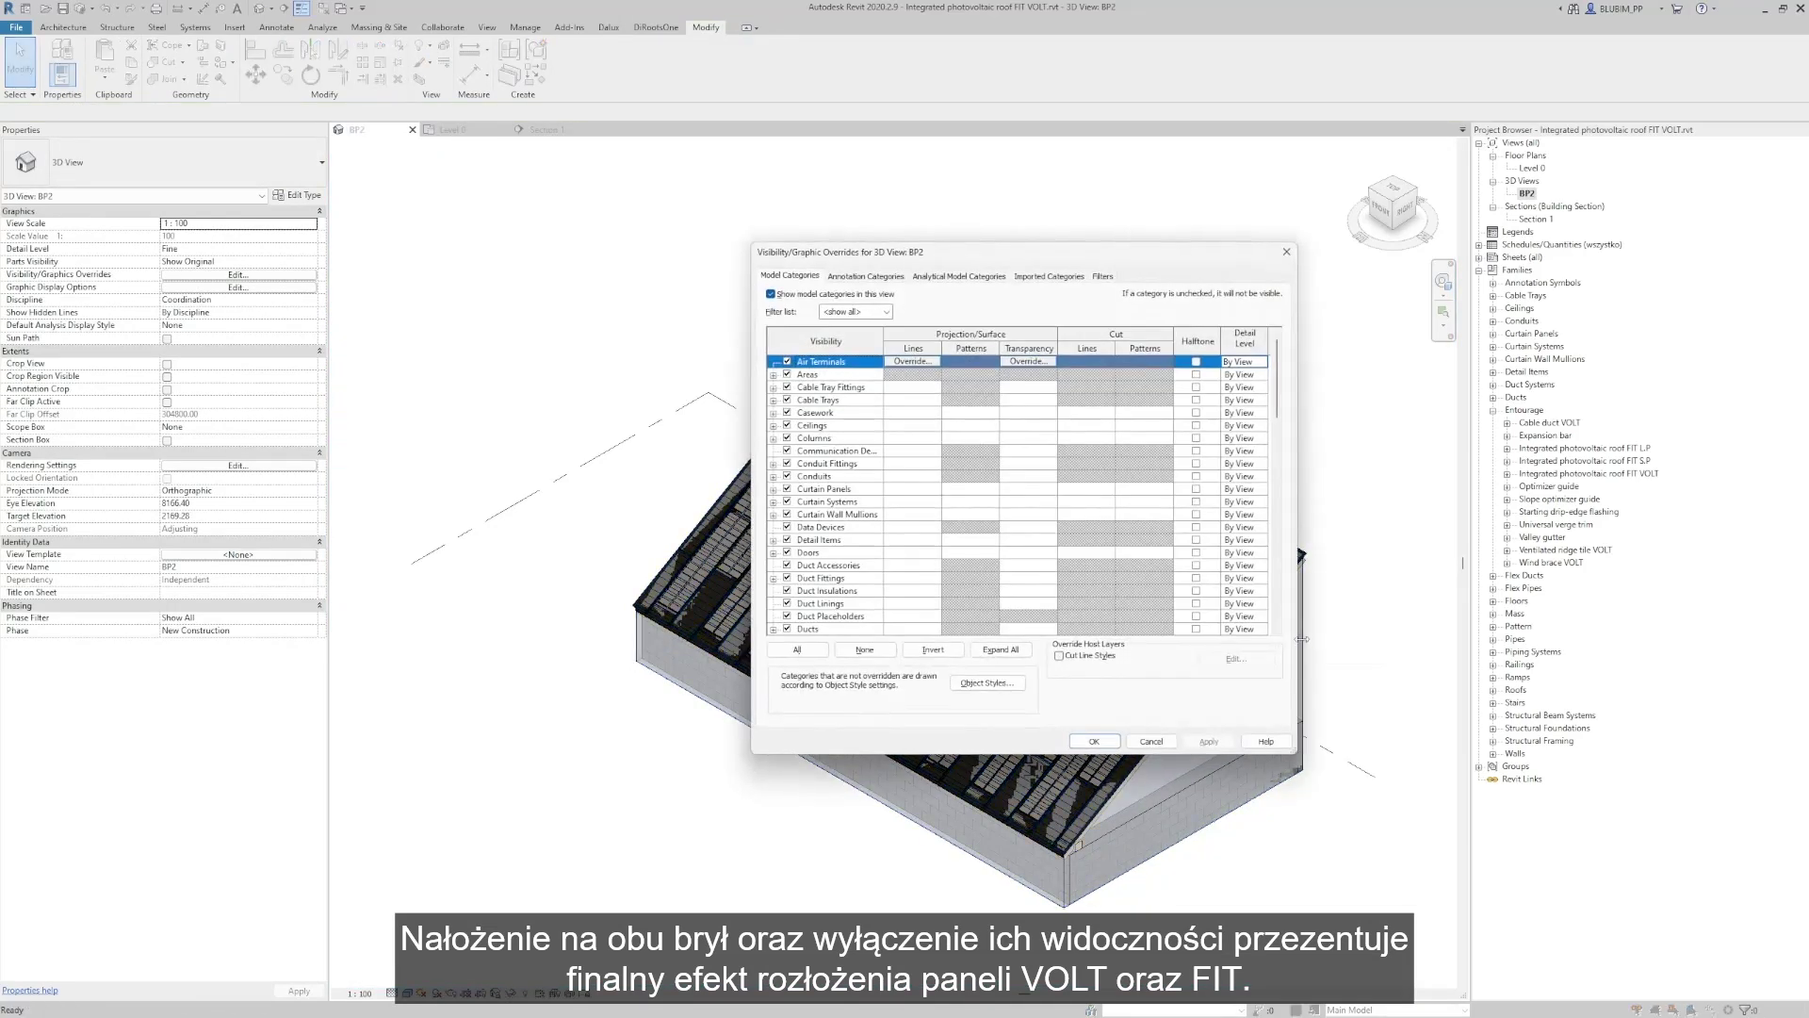
click(845, 580)
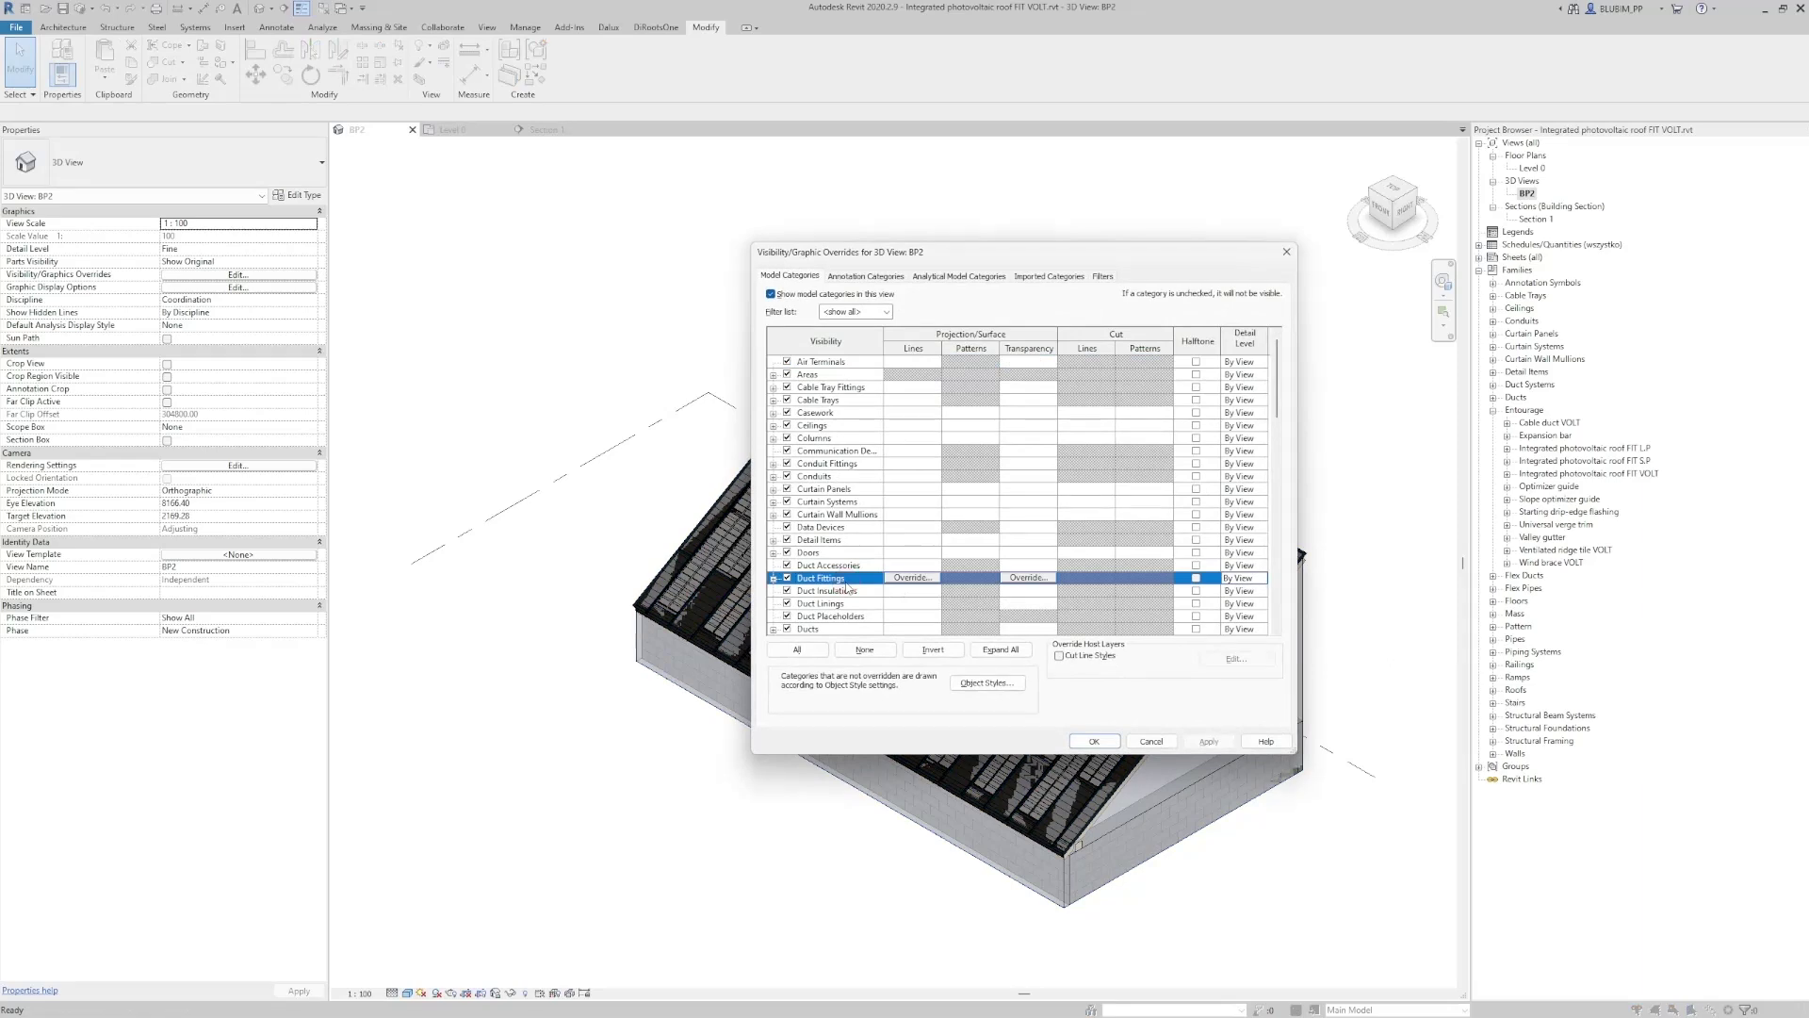
key(m)
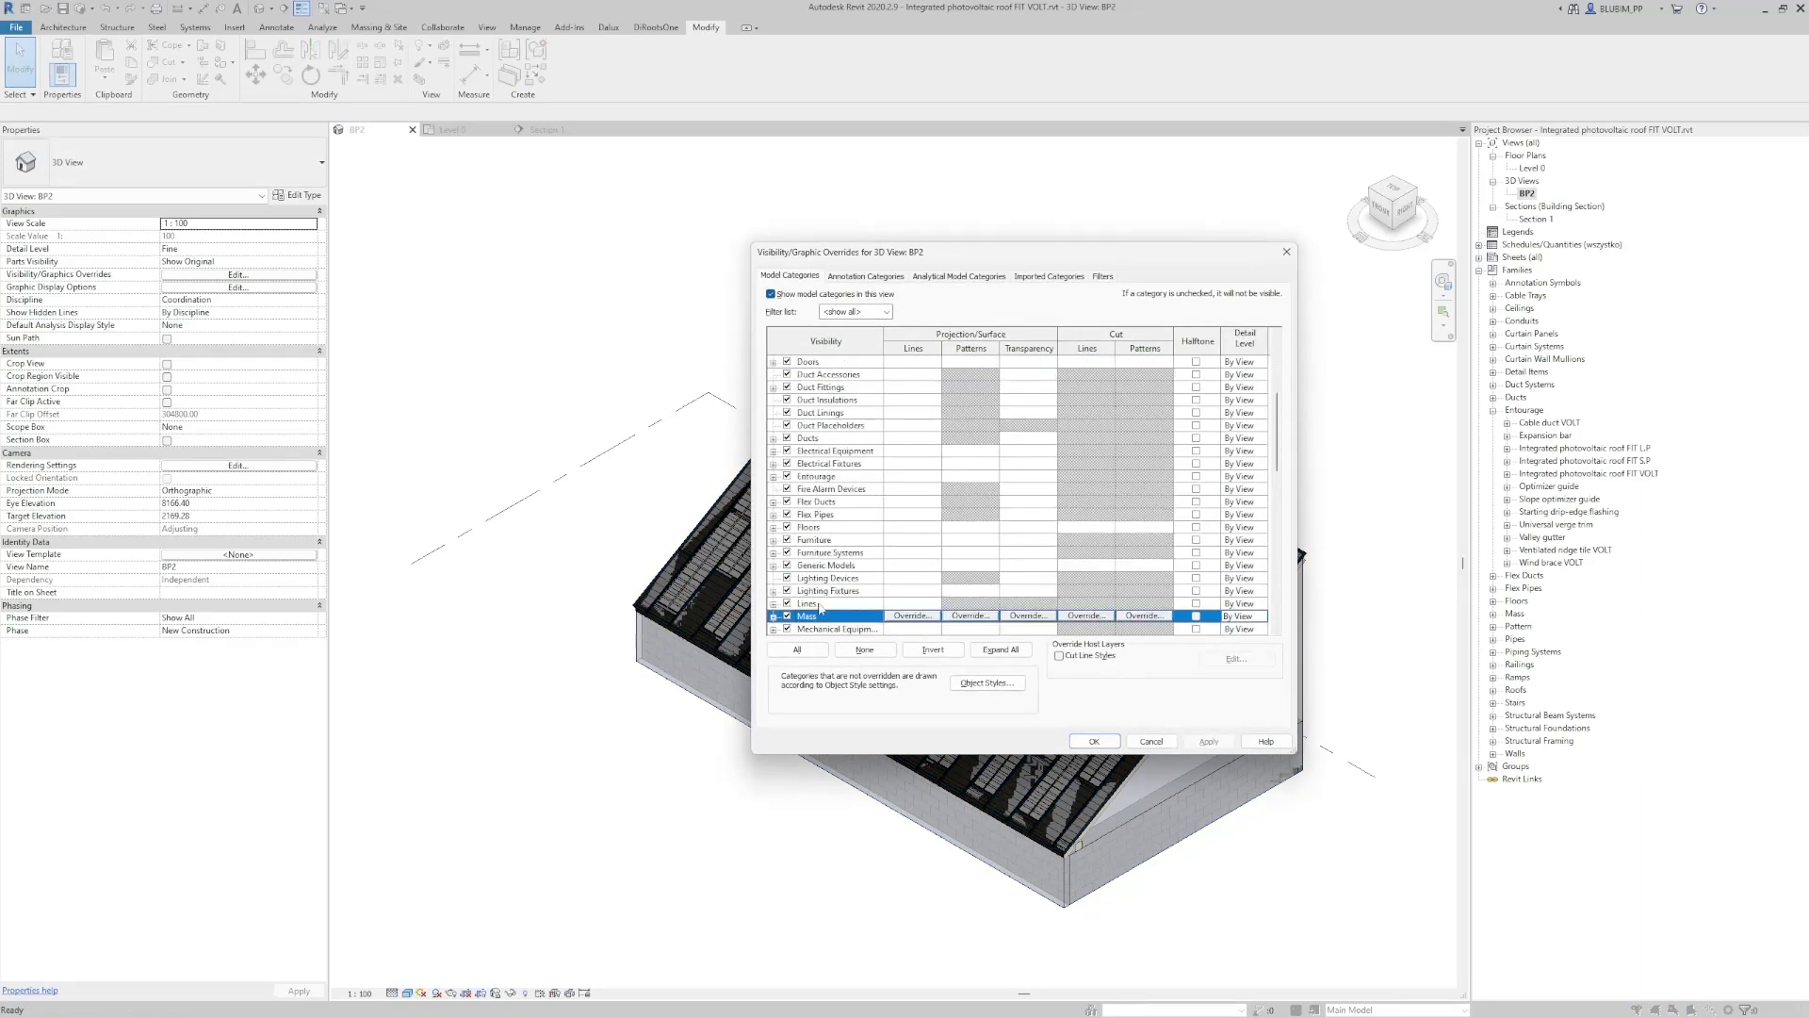
click(787, 617)
click(1095, 741)
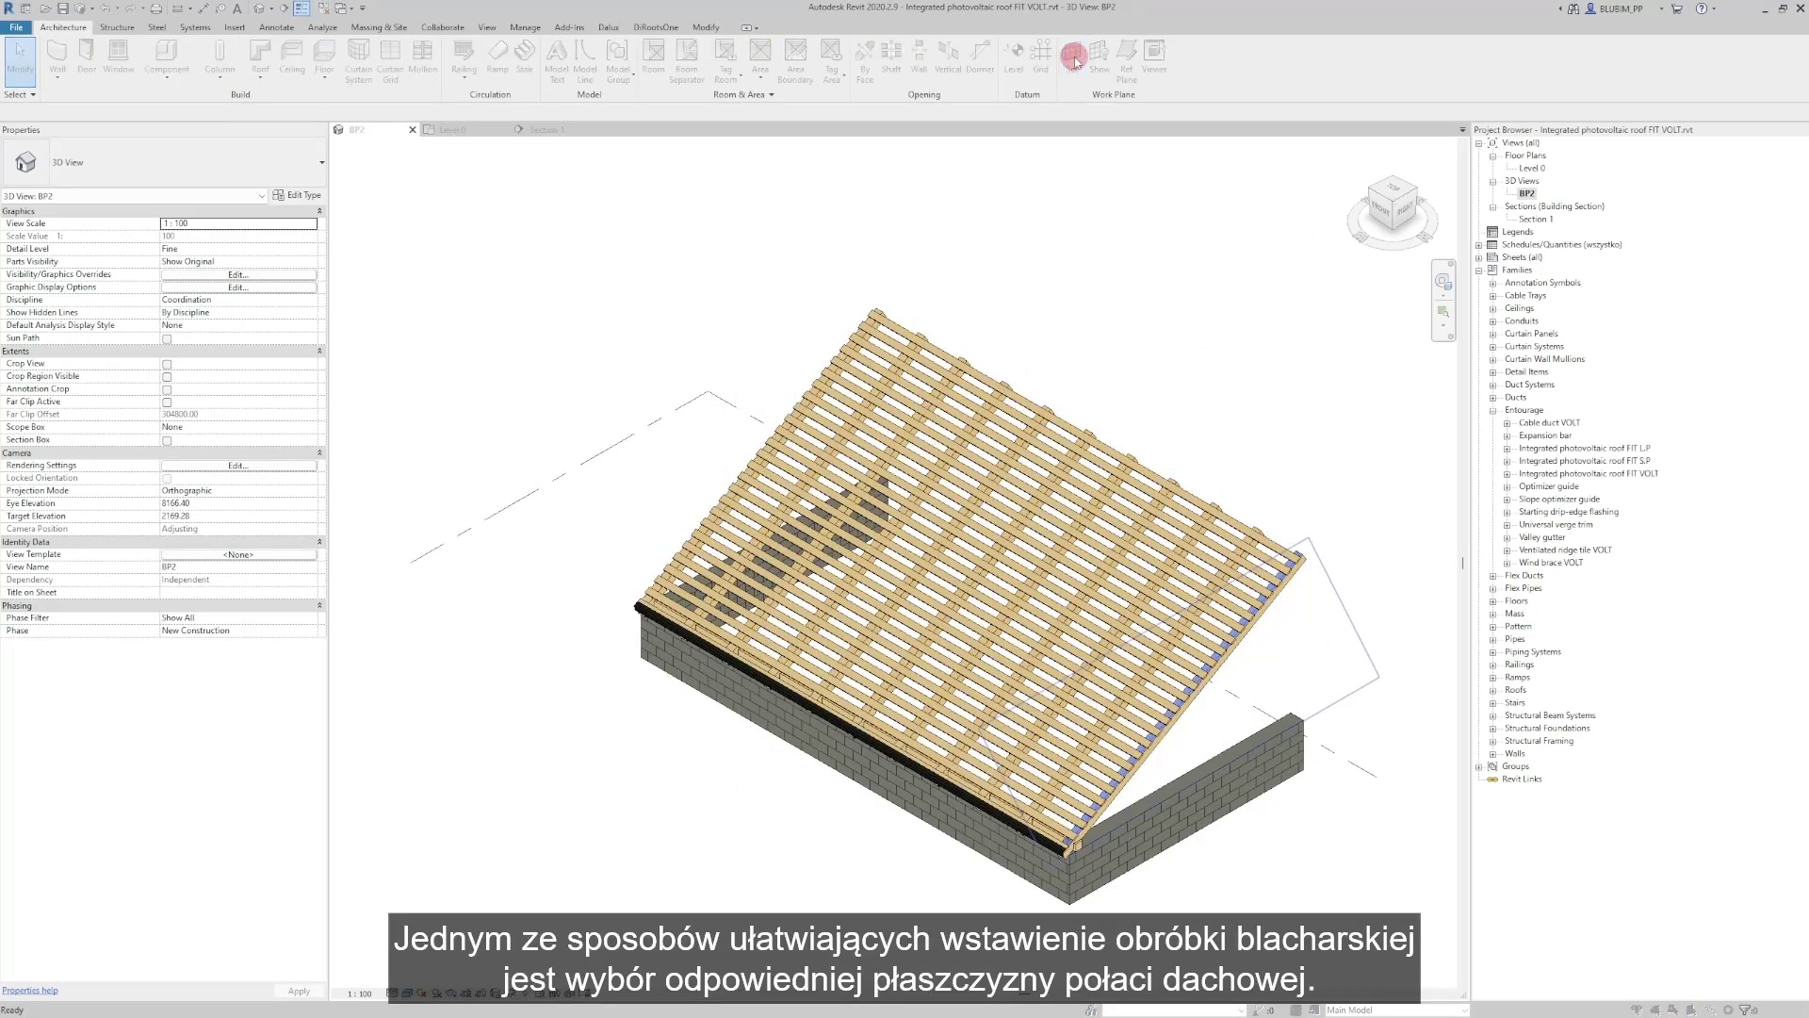
Set a new work plane by picking the roof slope plane on the timber framing at the eaves corner
click(1074, 60)
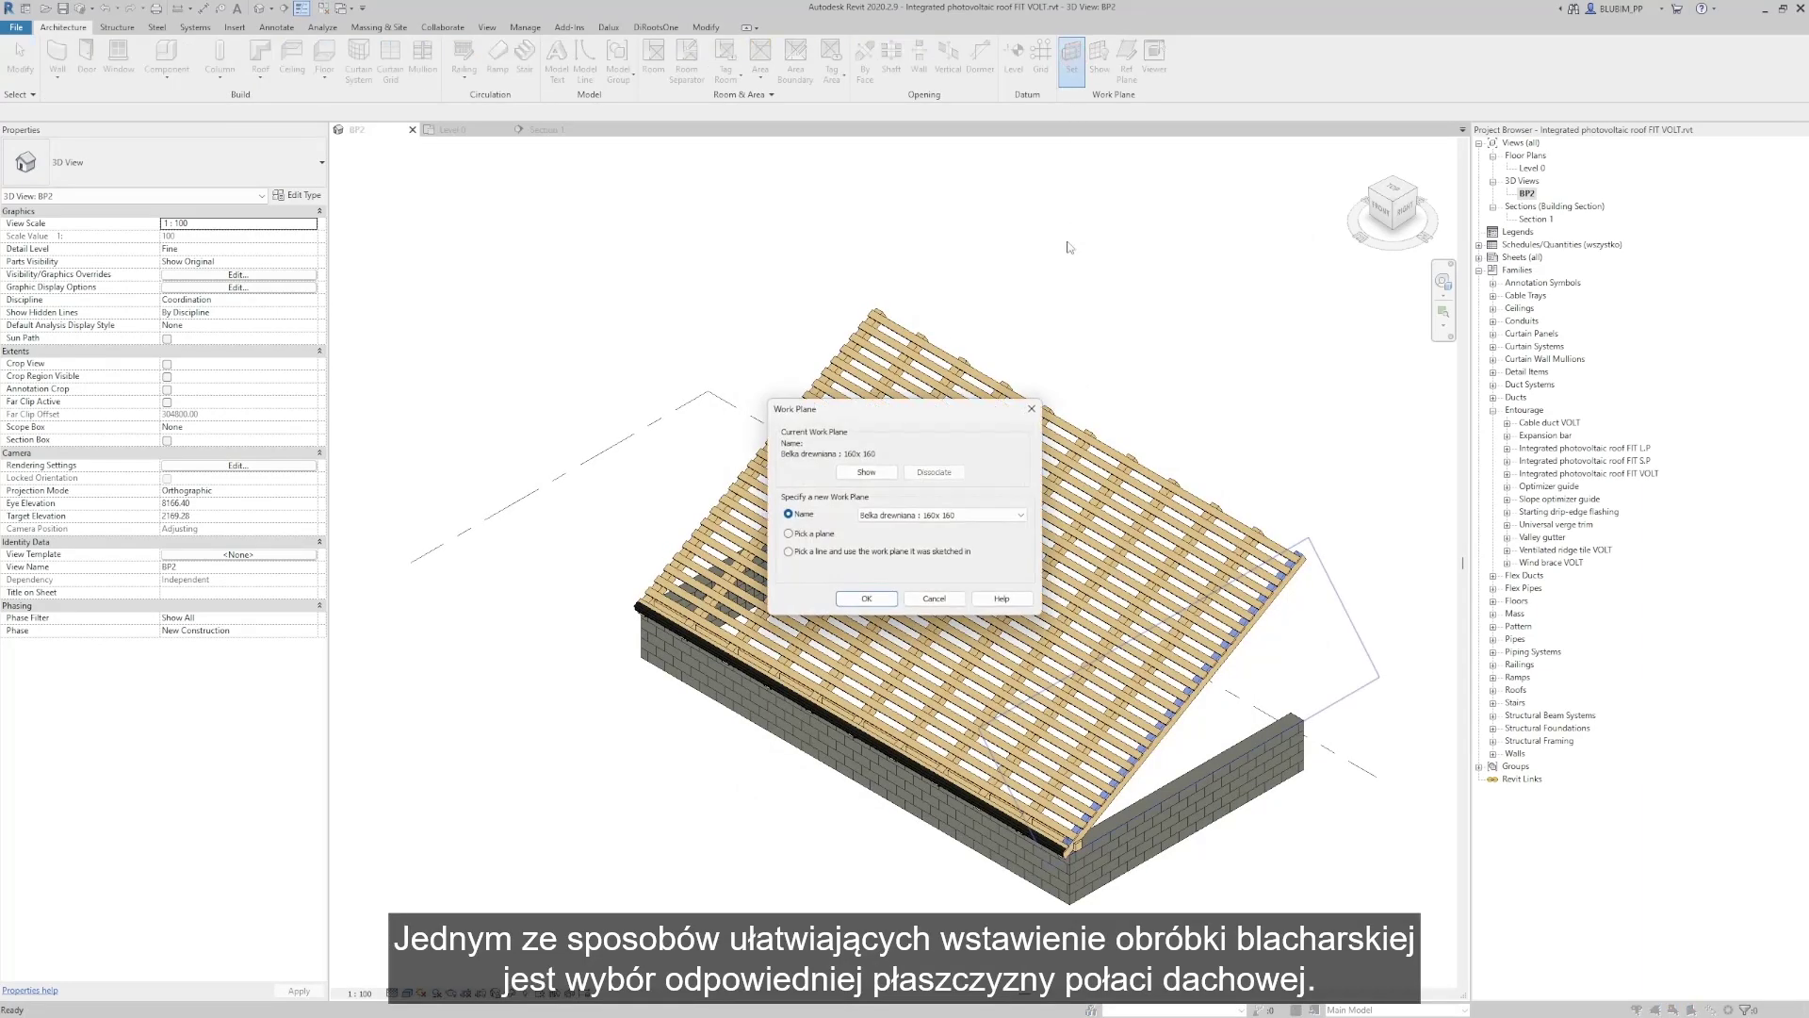
click(806, 534)
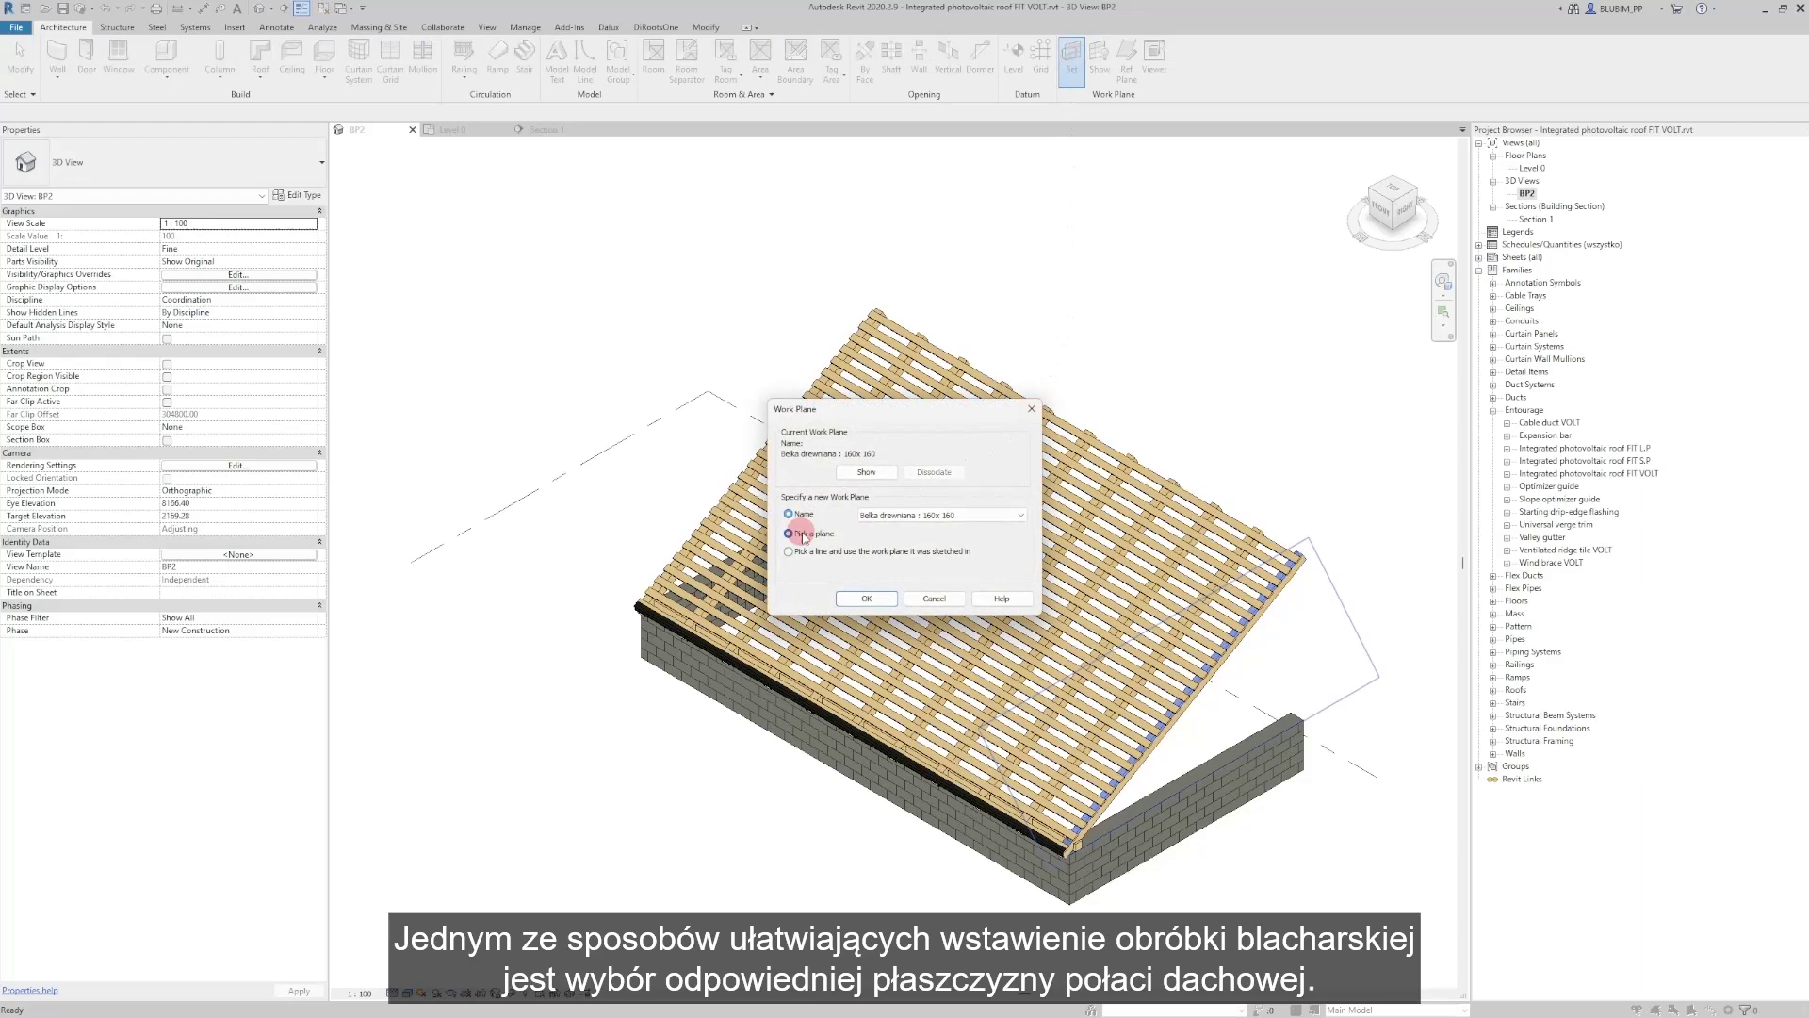
click(865, 598)
scroll(1065, 829, up, 5)
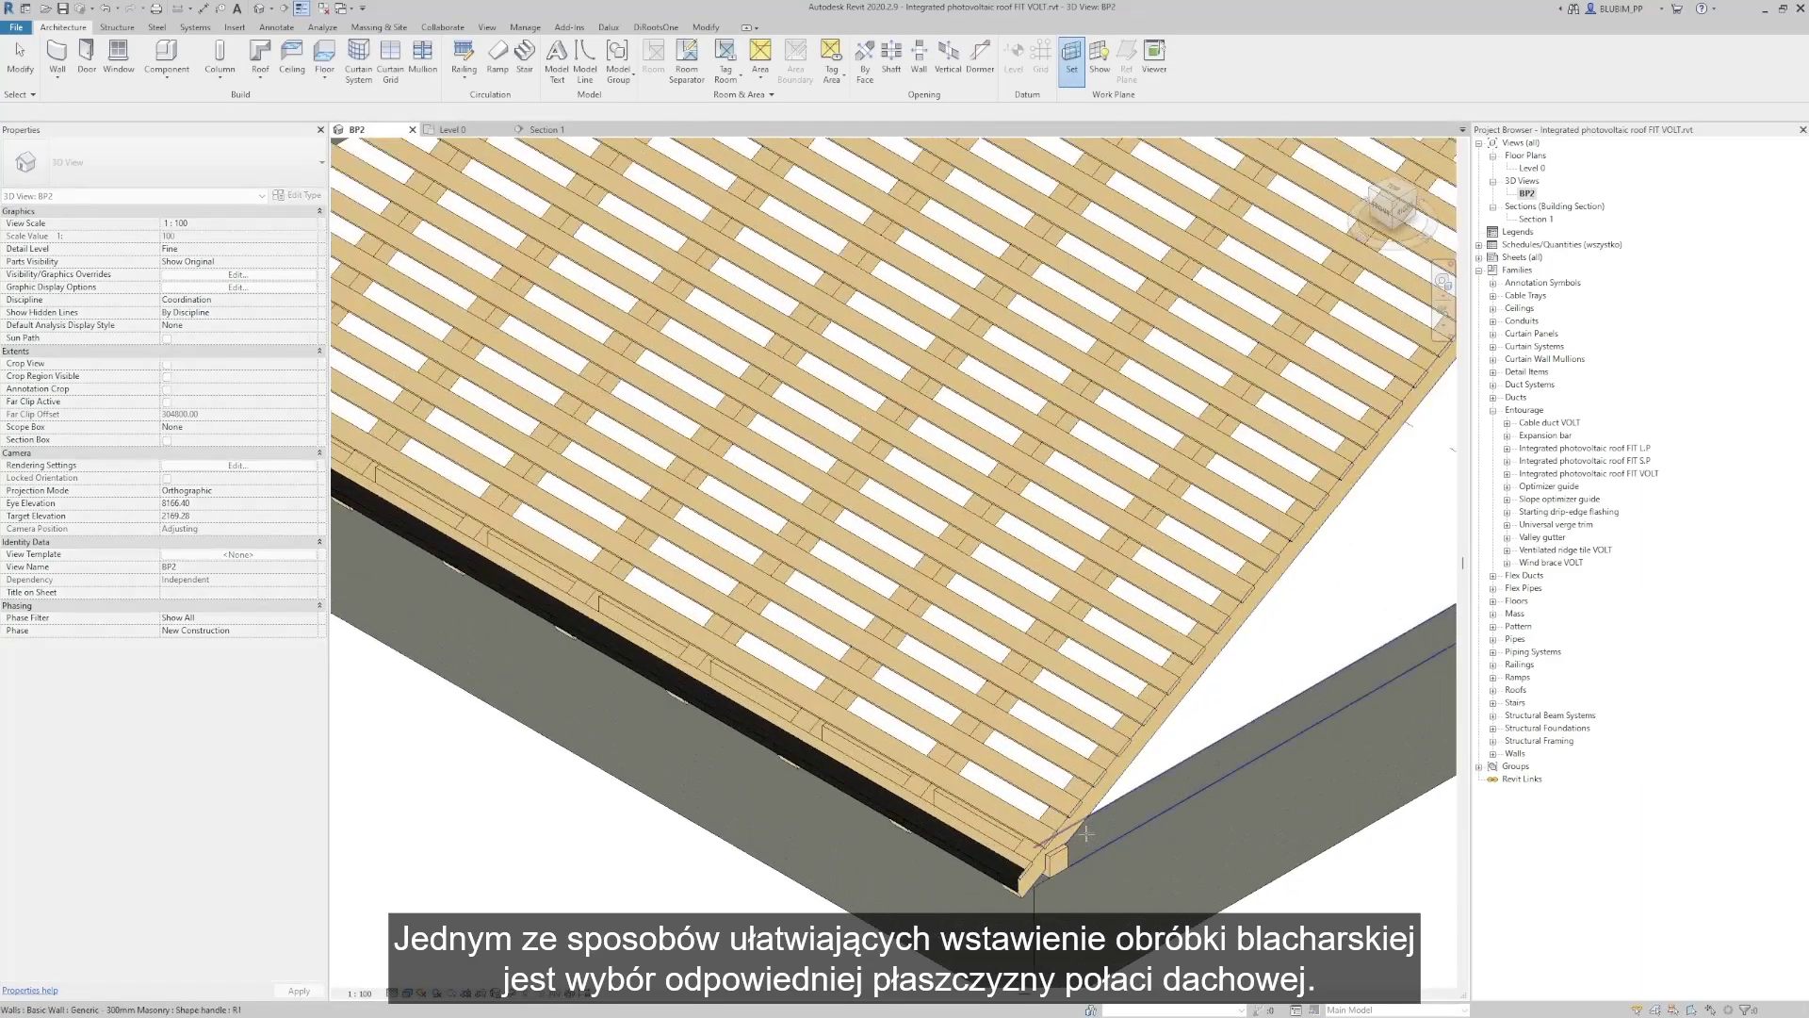
click(1060, 820)
scroll(1061, 820, down, 8)
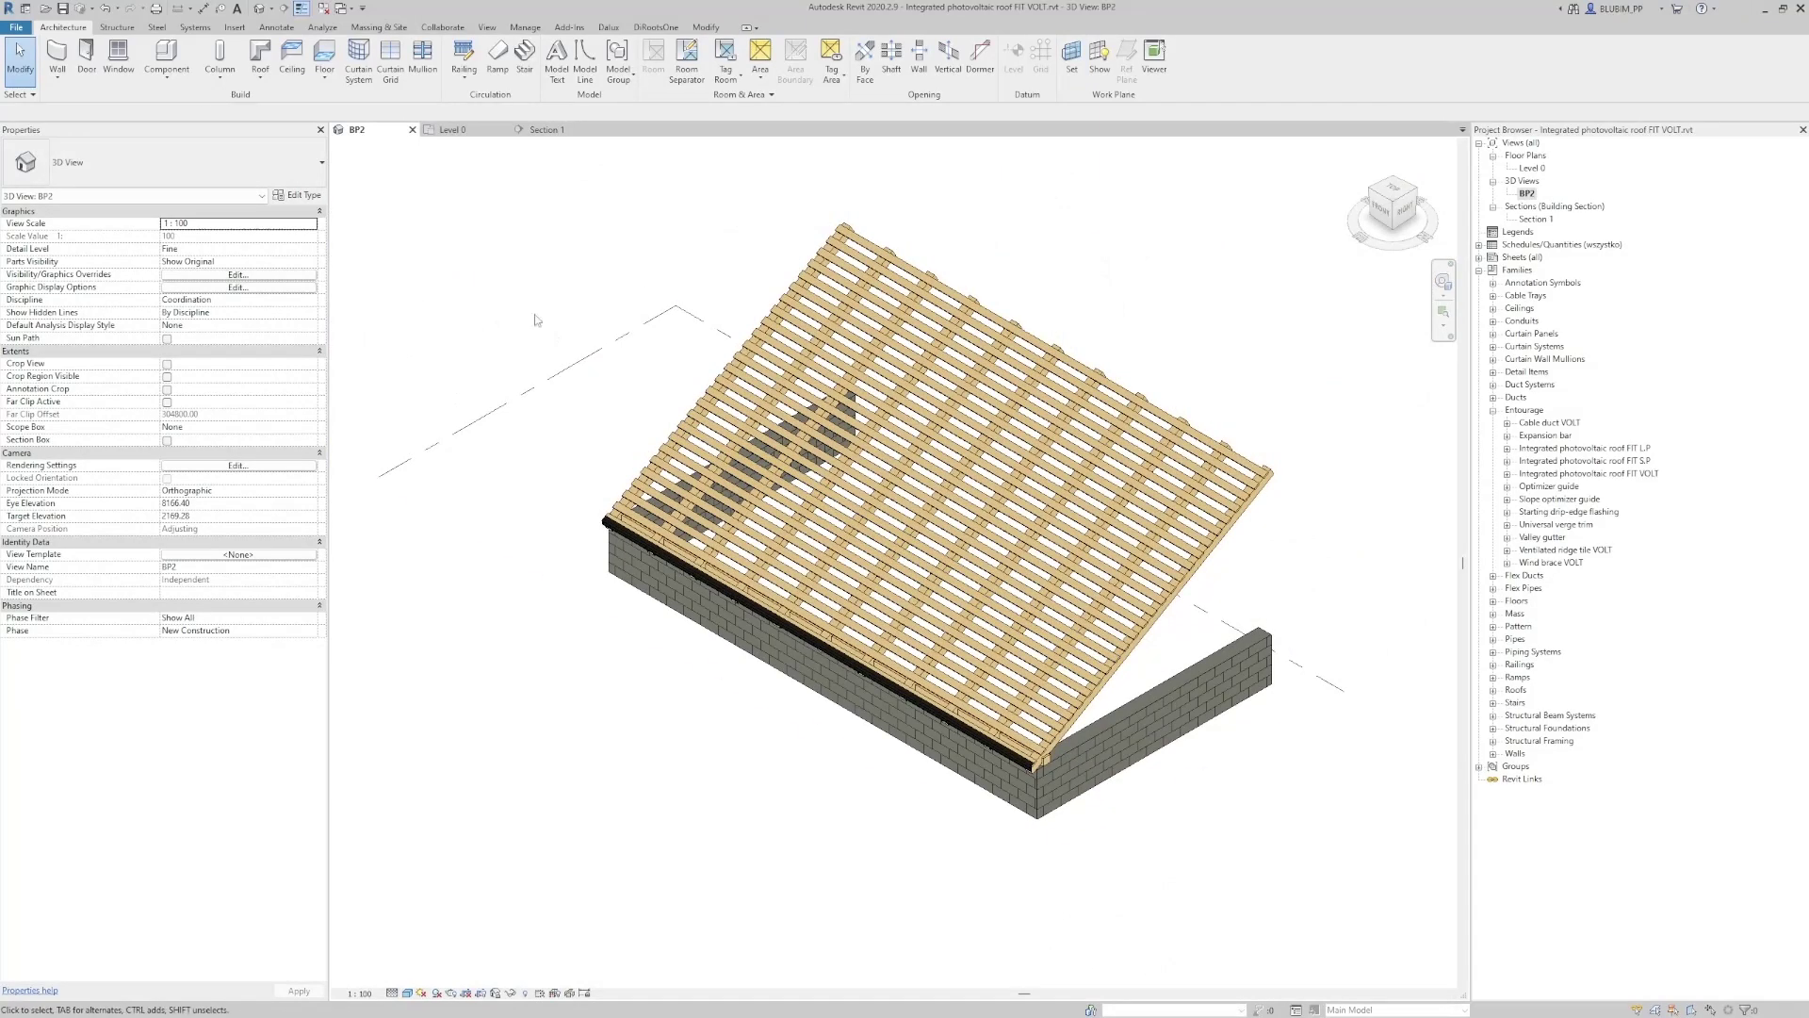
Place a Cable duct VOLT component about 10000 mm long between the battens near the ridge, from one roof edge to the other
click(165, 57)
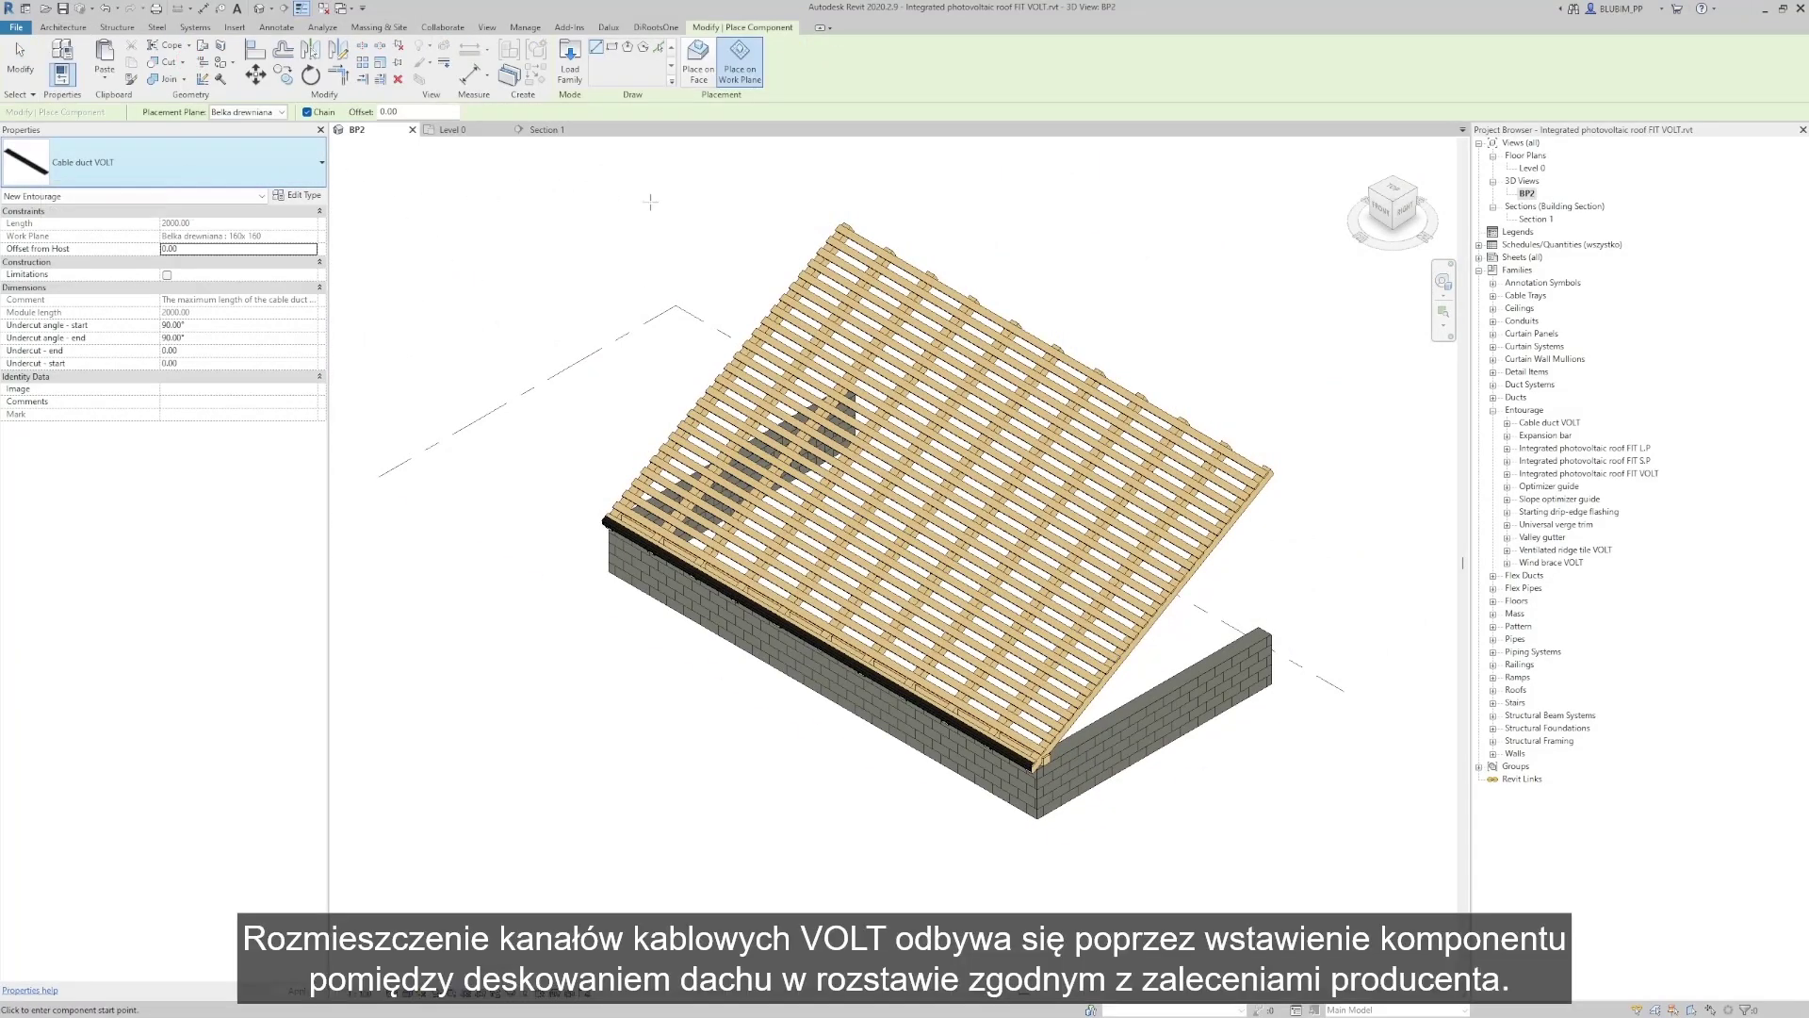
scroll(797, 238, up, 4)
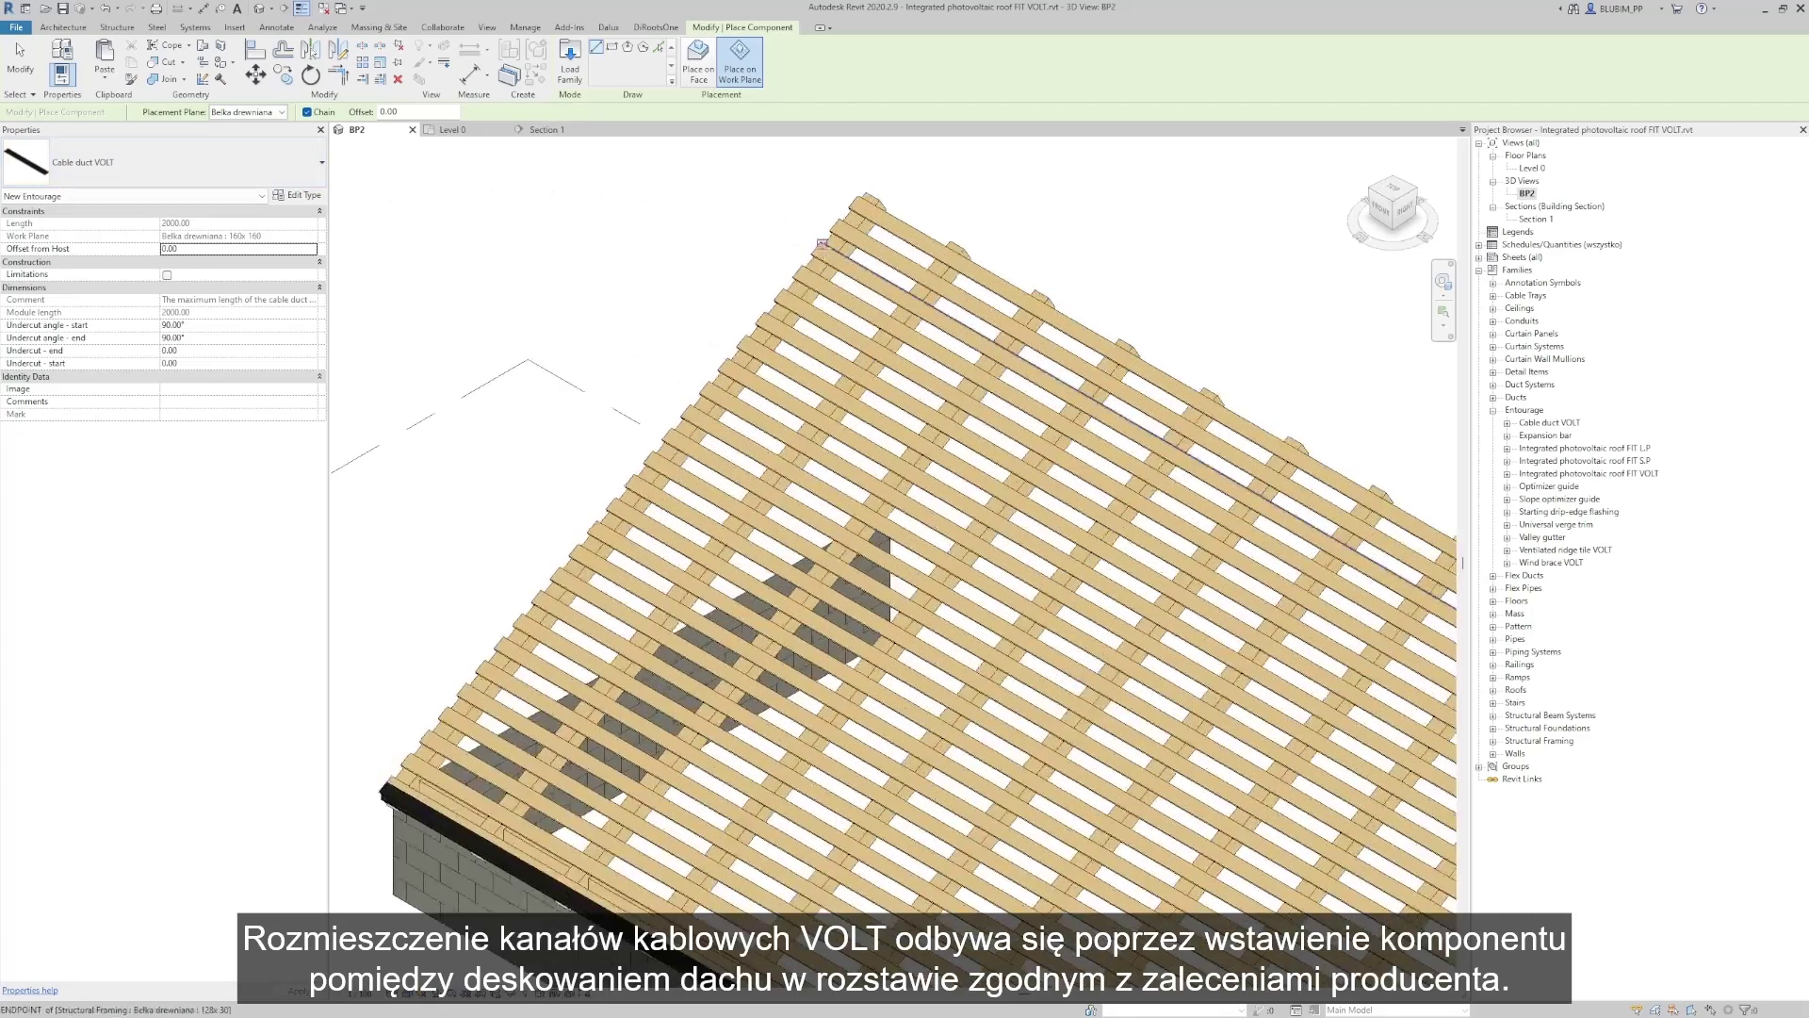
click(820, 243)
scroll(820, 243, down, 5)
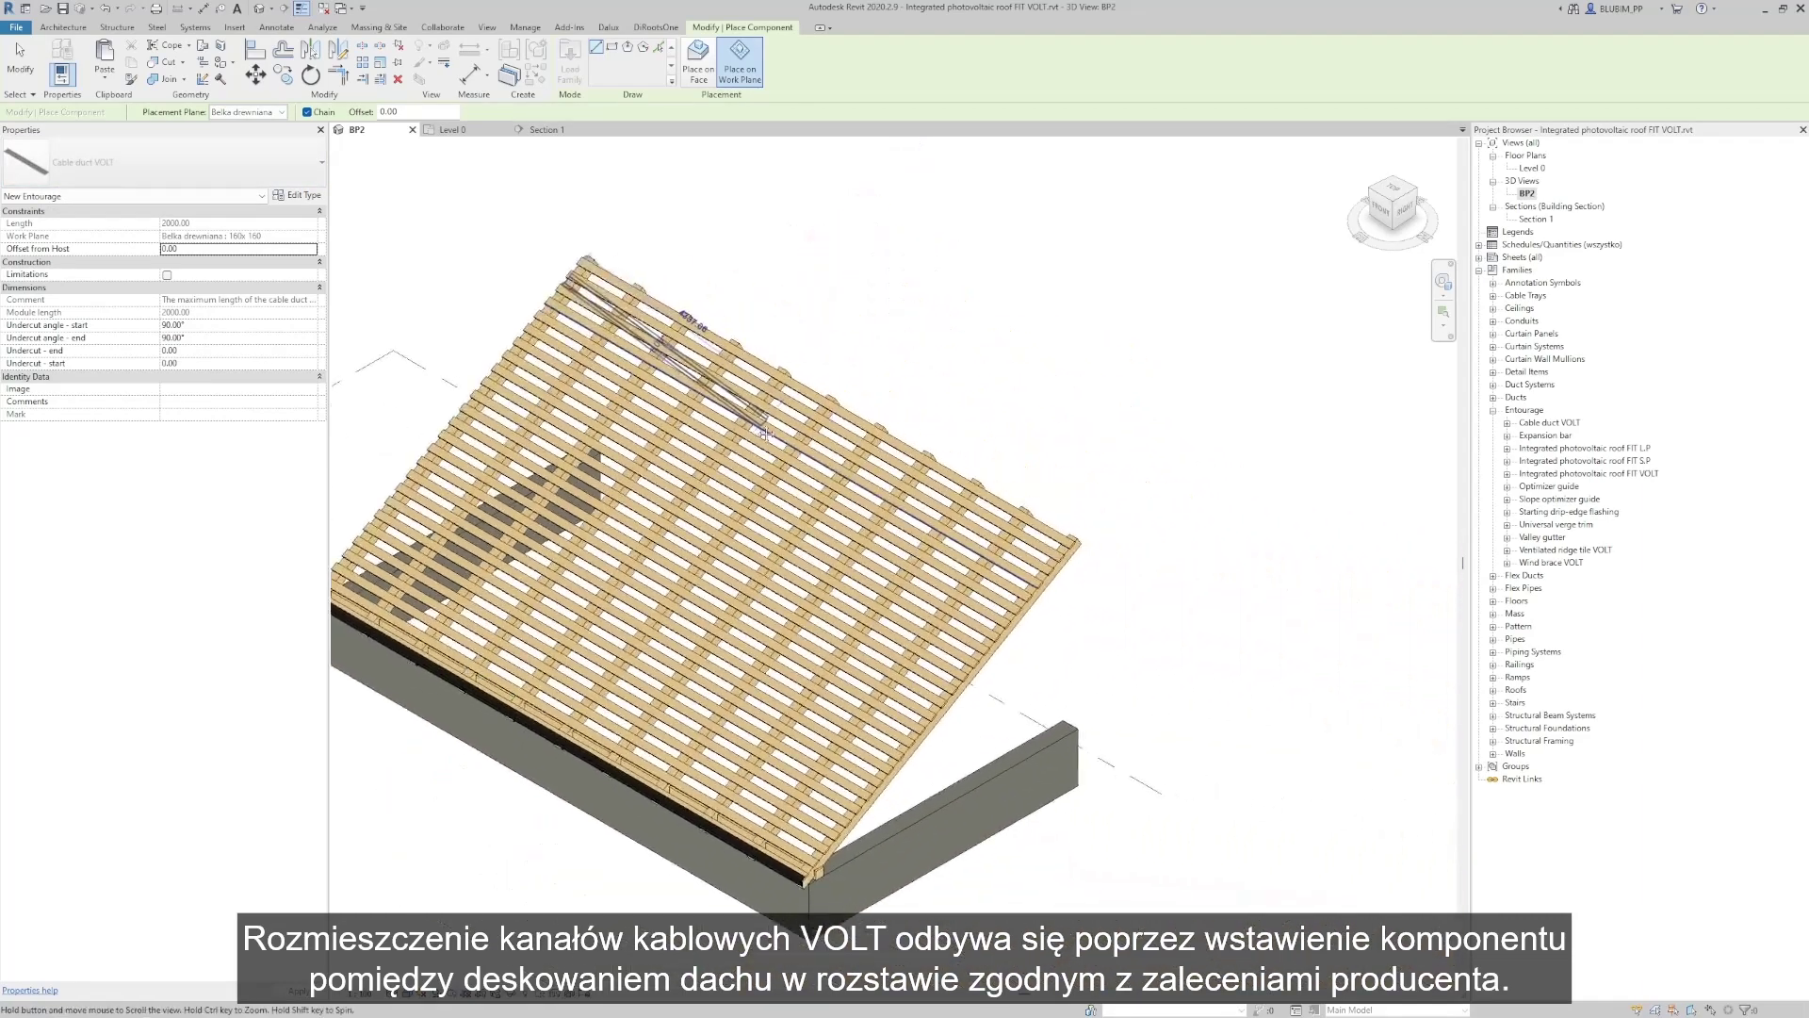
scroll(1083, 534, up, 4)
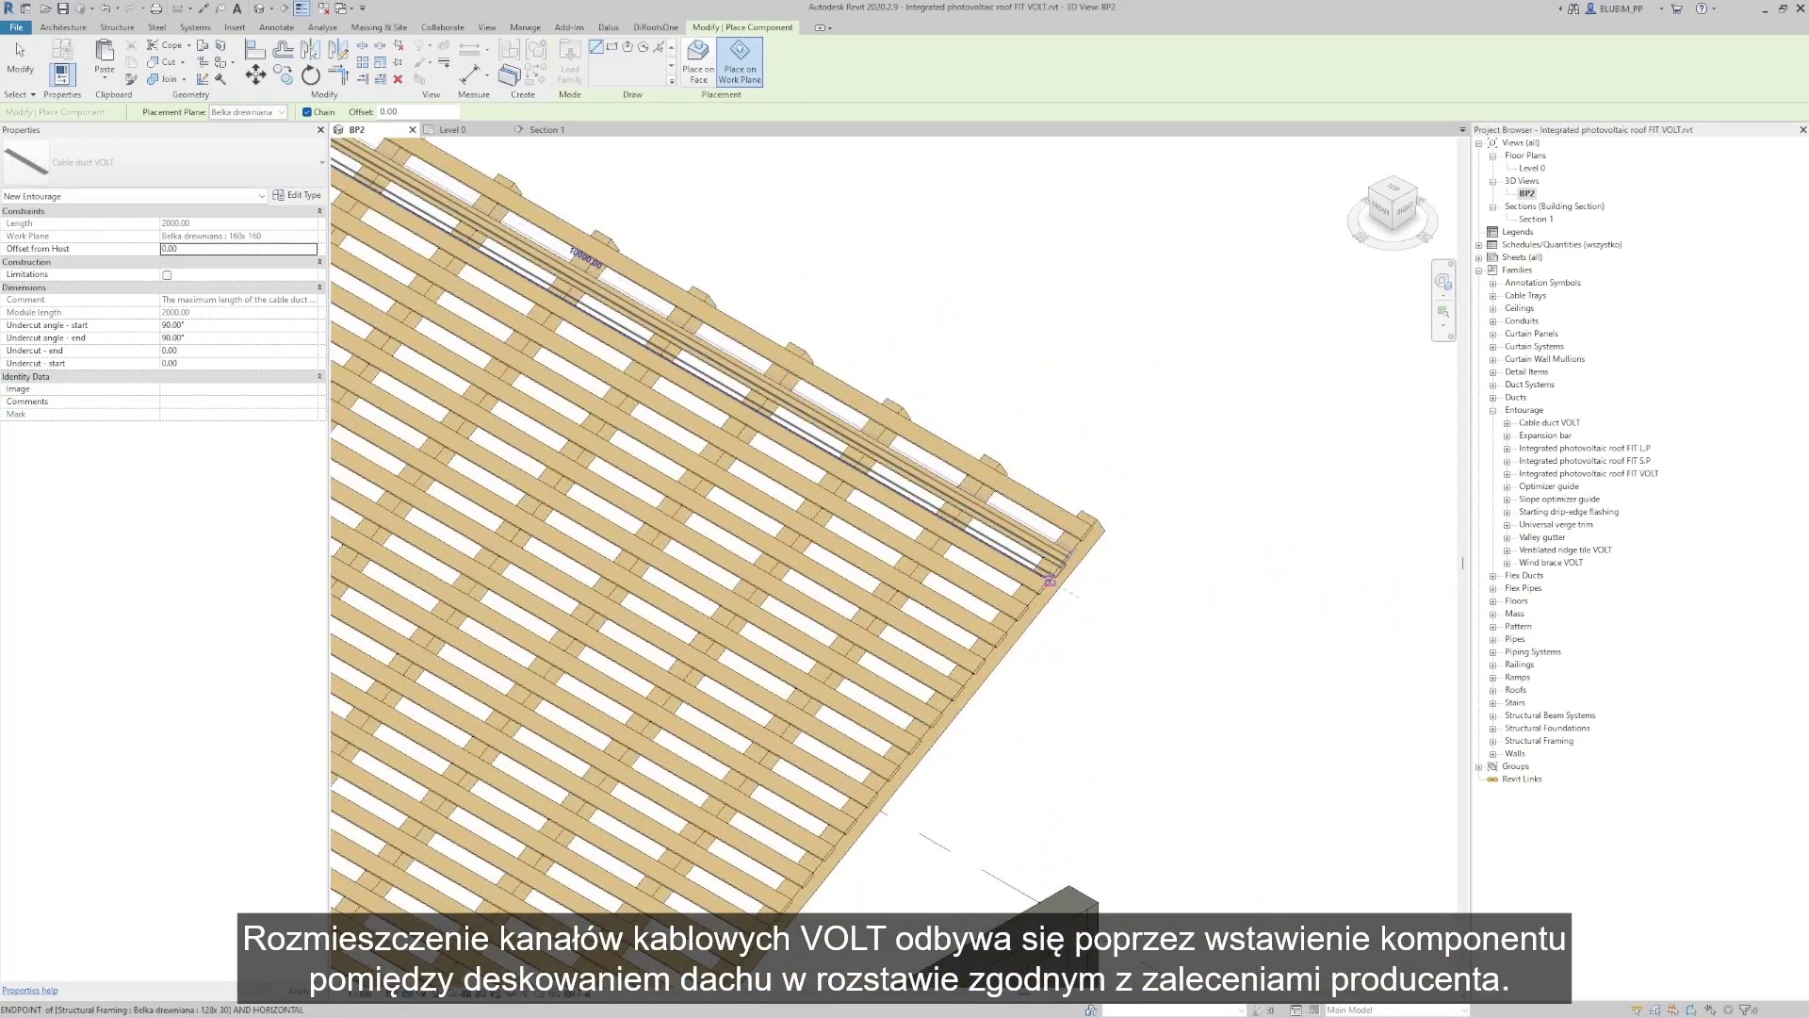
click(1051, 579)
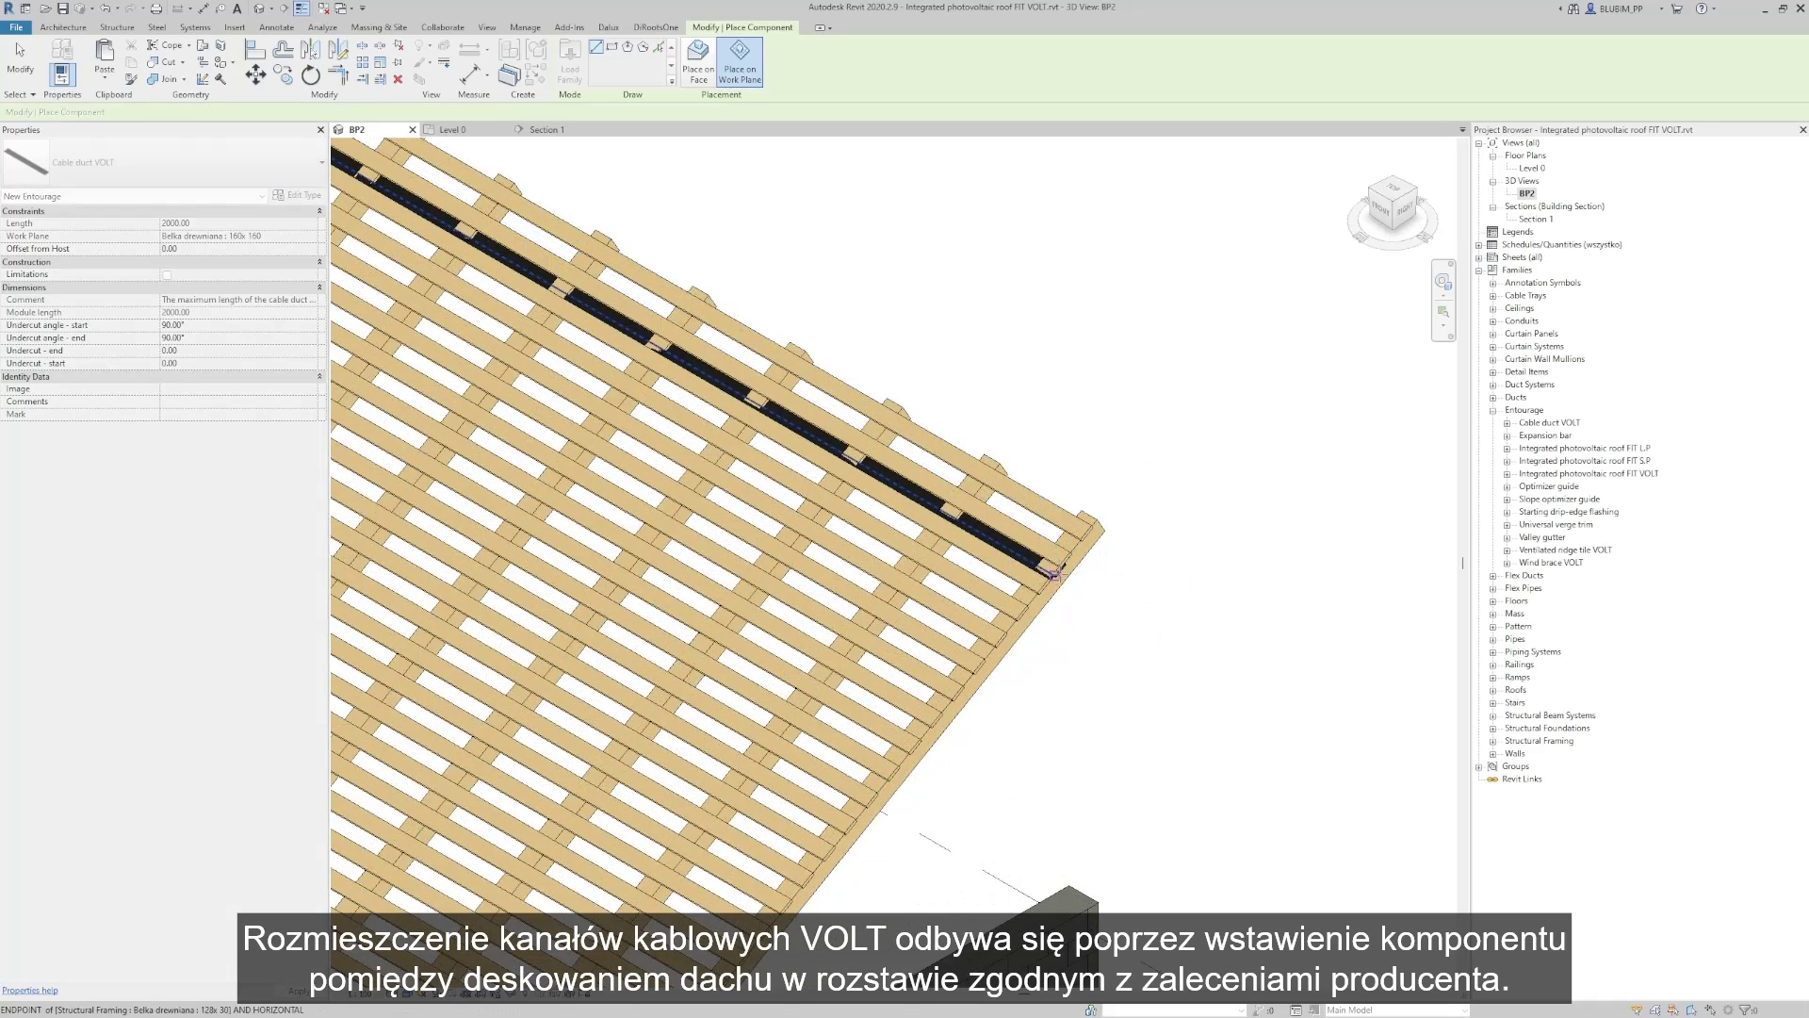
key(Escape)
key(Escape)
In the Section 1 view, move the cable duct from its corner onto the upper corner of the adjacent batten
click(1060, 577)
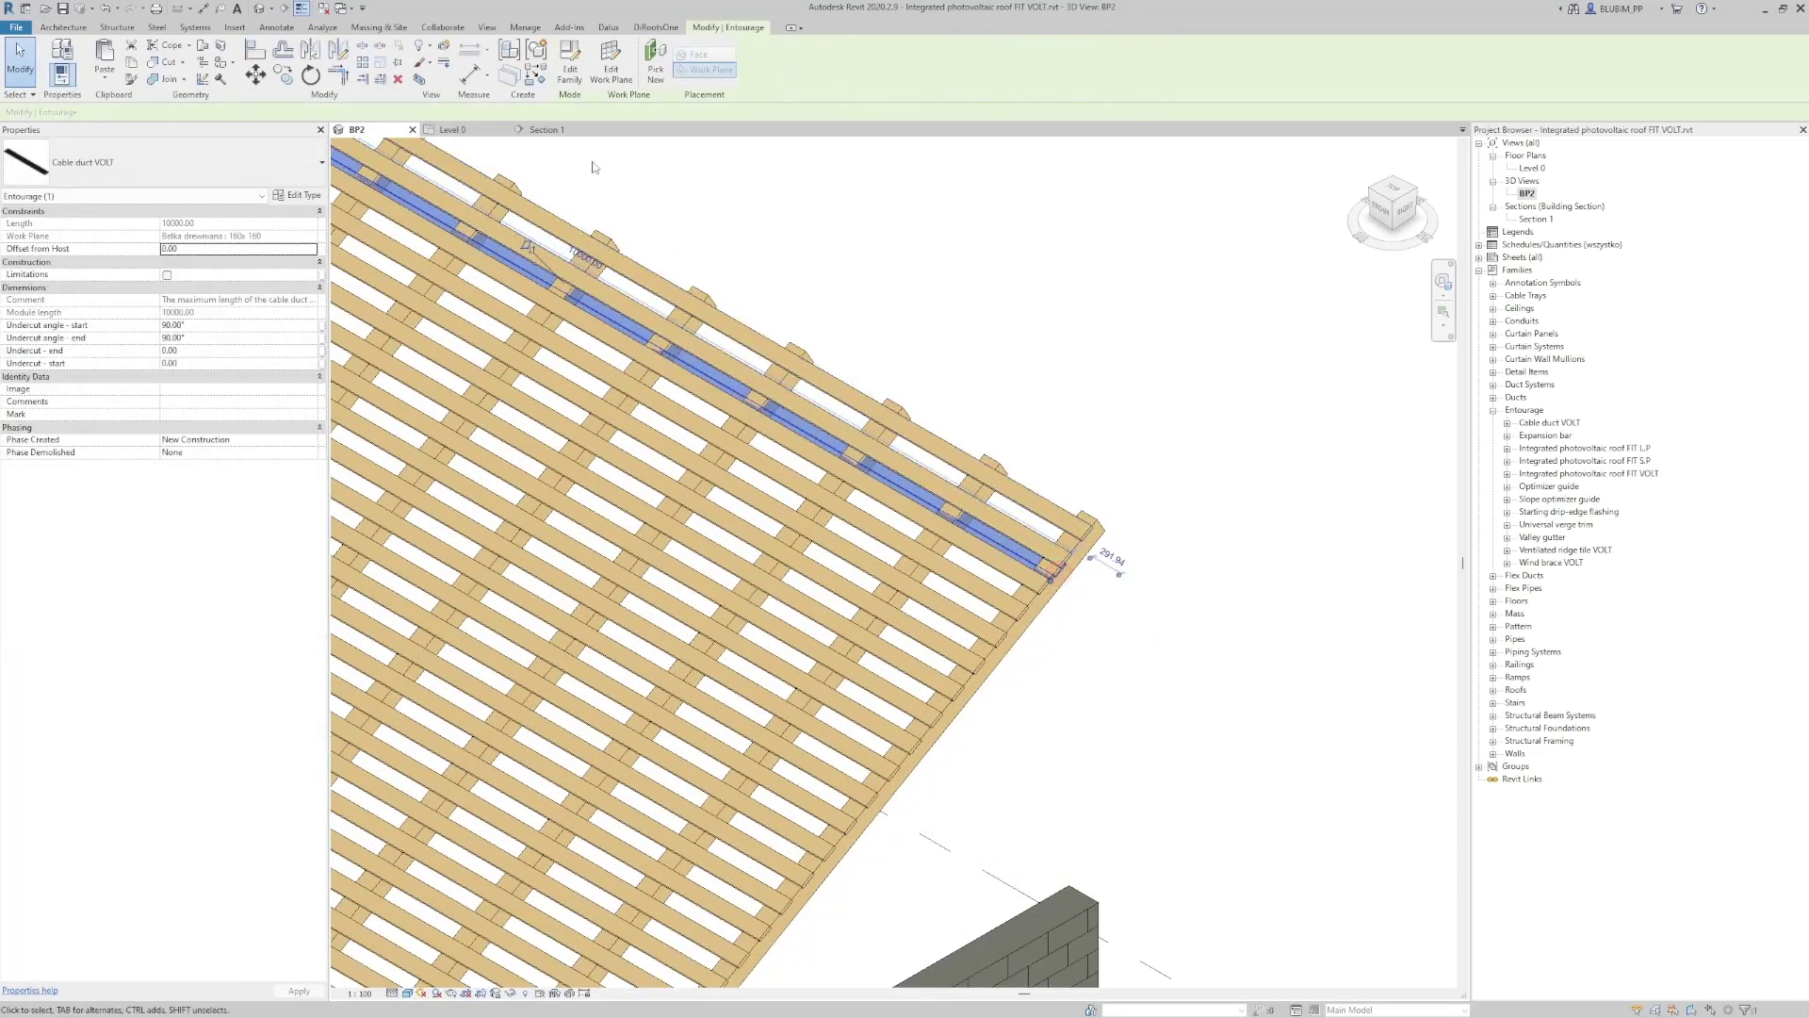
click(558, 138)
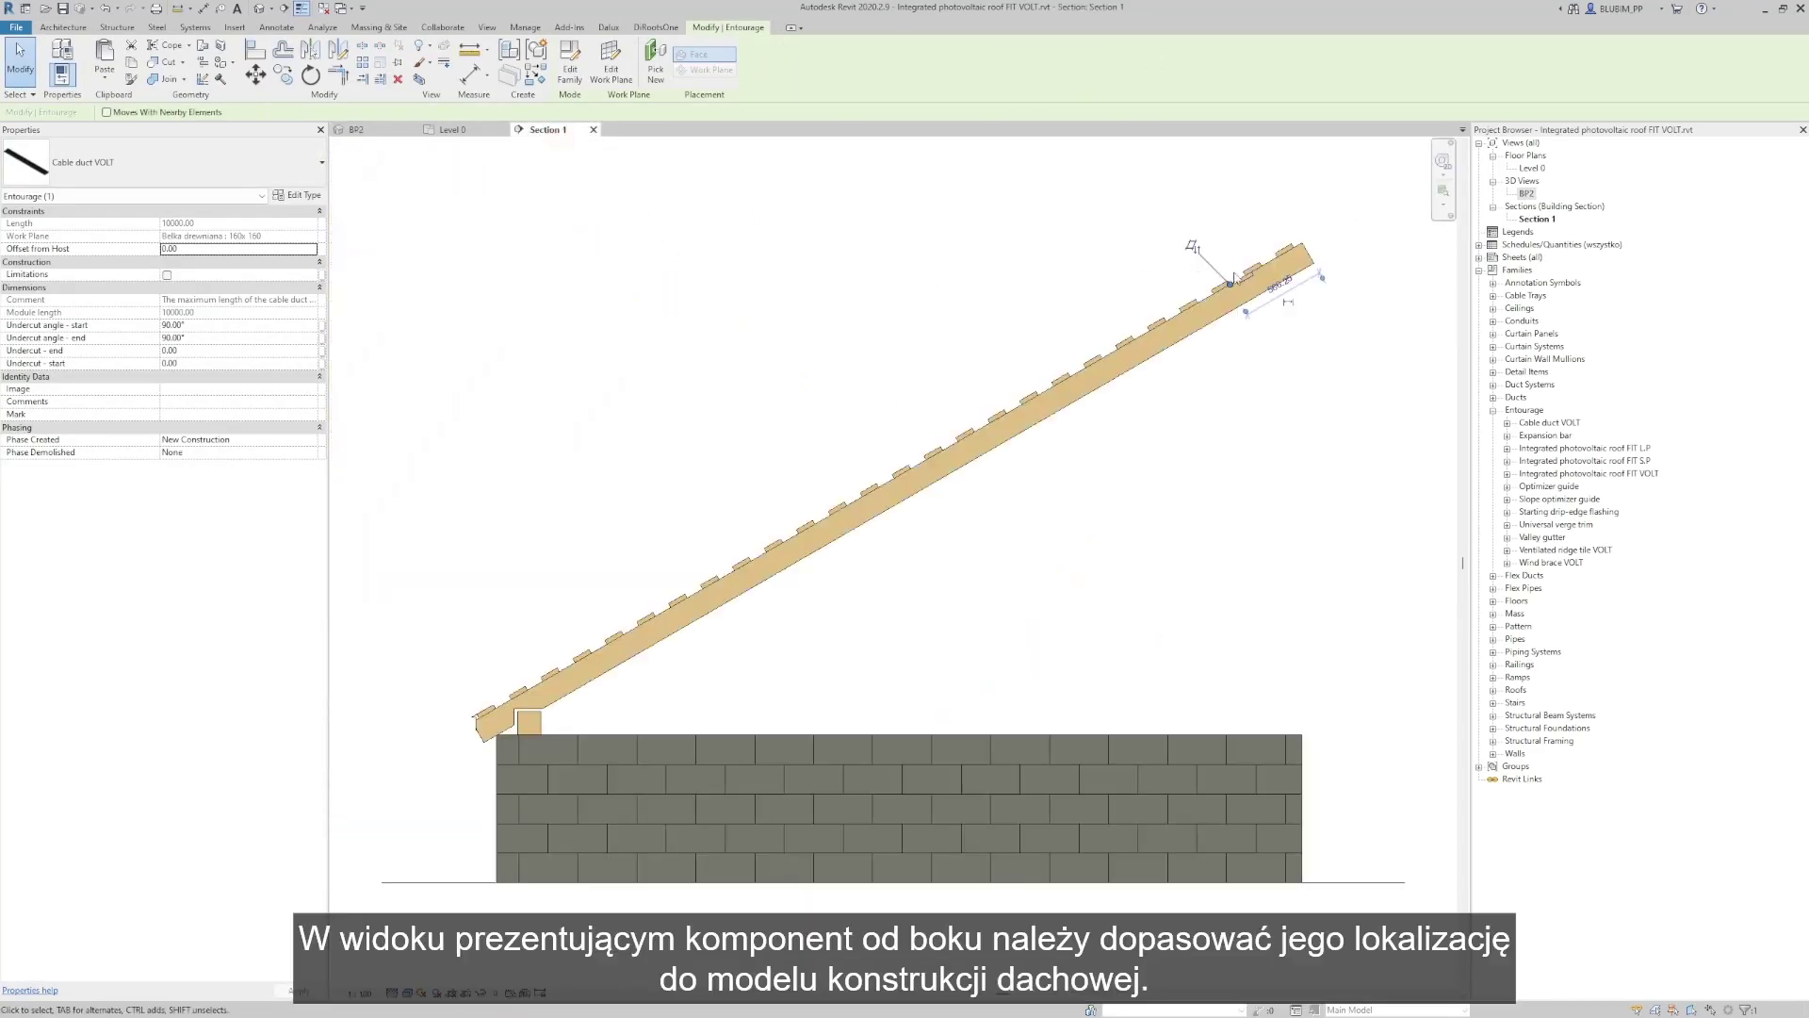
scroll(1251, 267, up, 5)
scroll(1251, 267, up, 1)
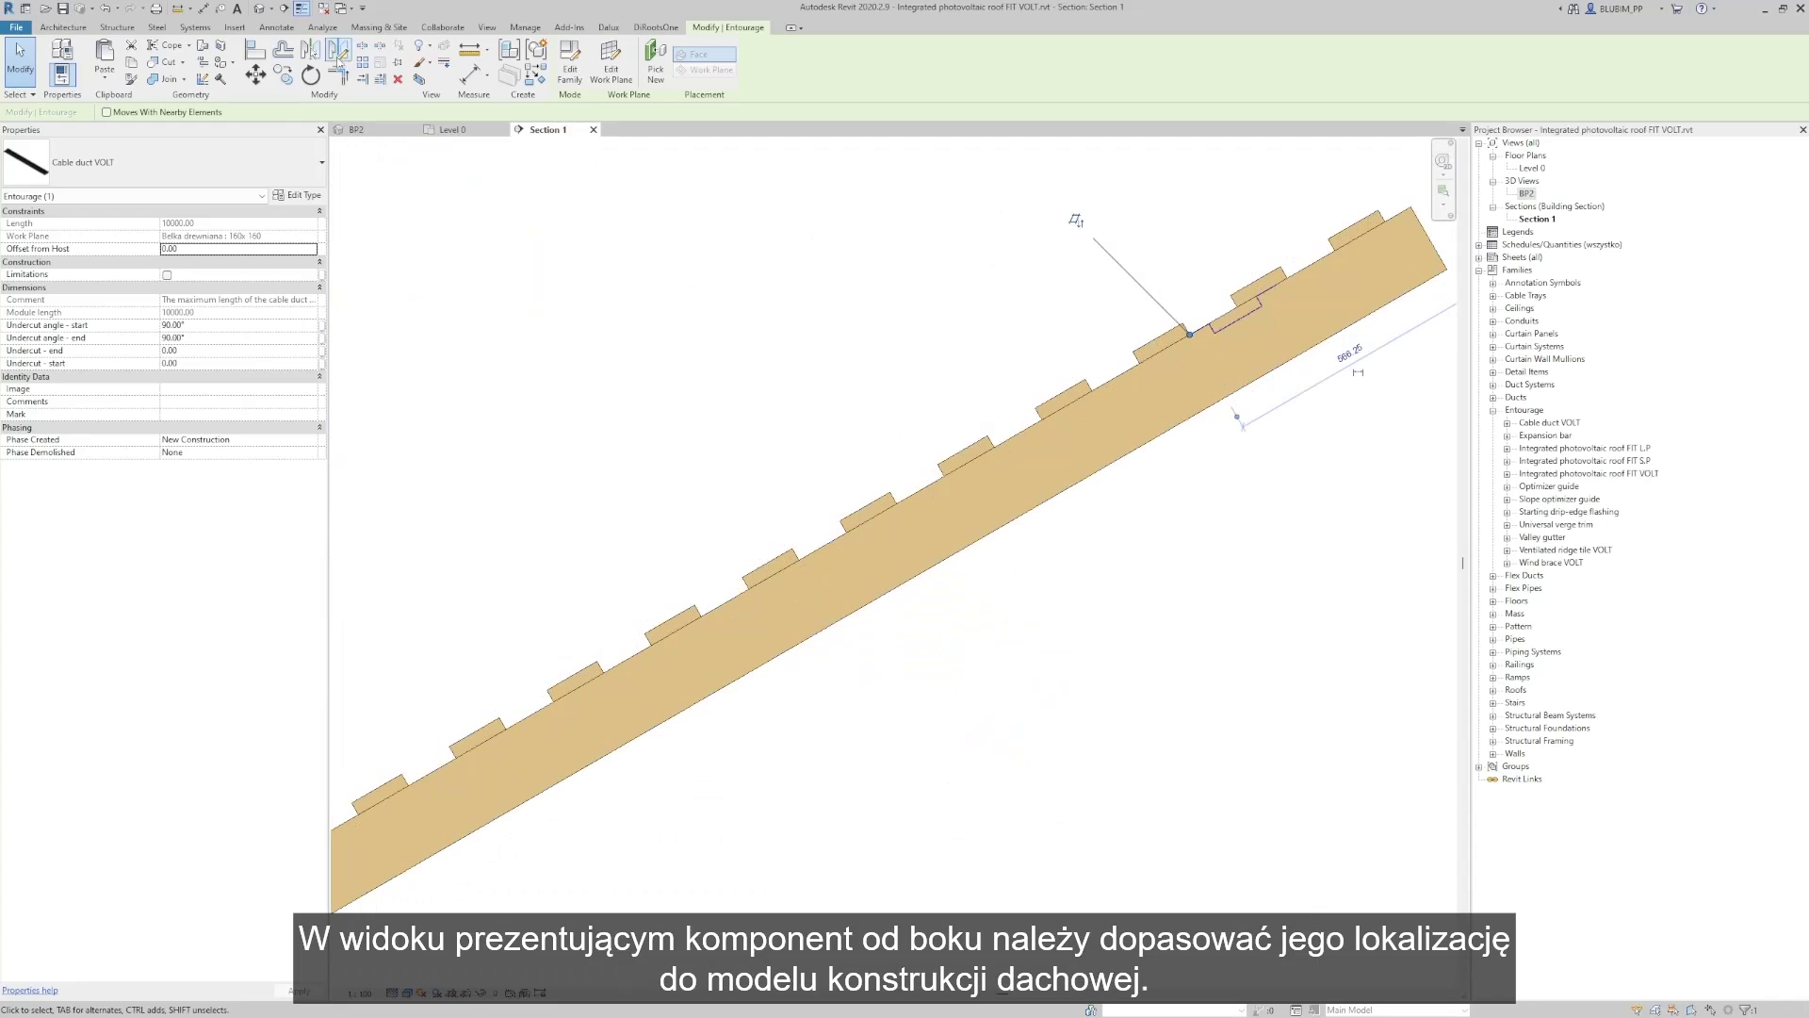
click(255, 74)
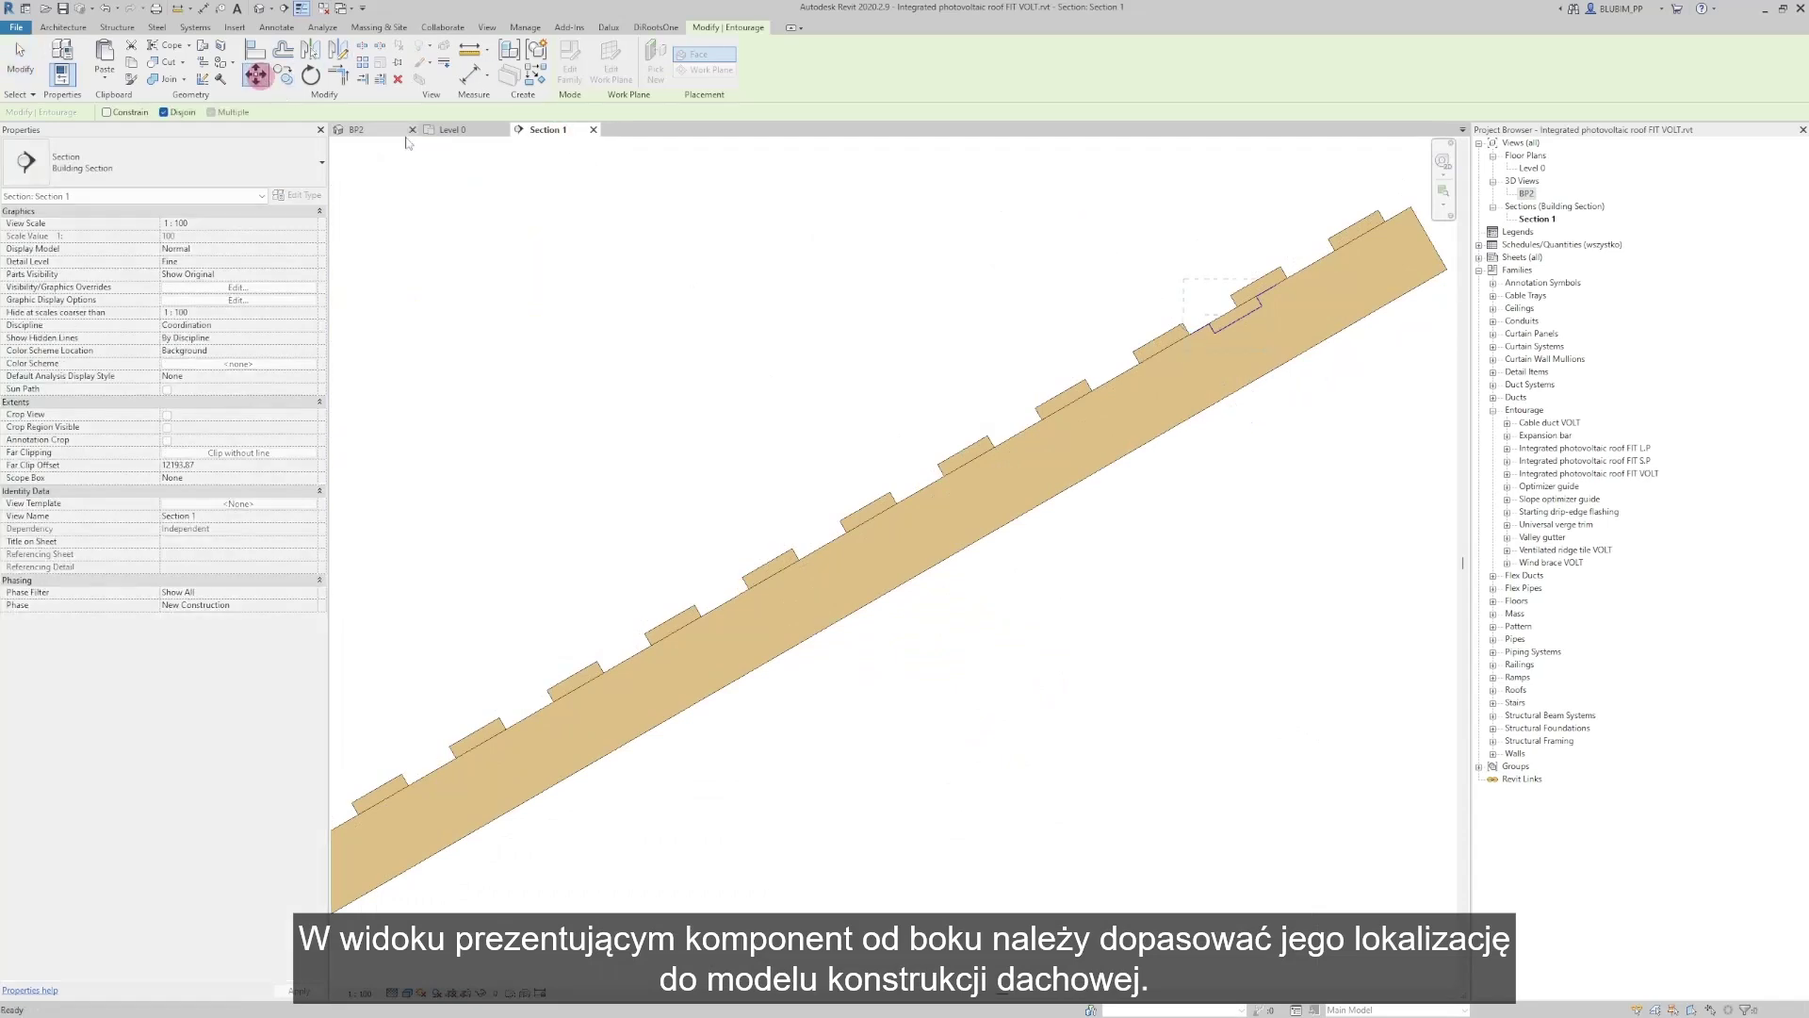
scroll(1216, 331, up, 3)
click(1207, 332)
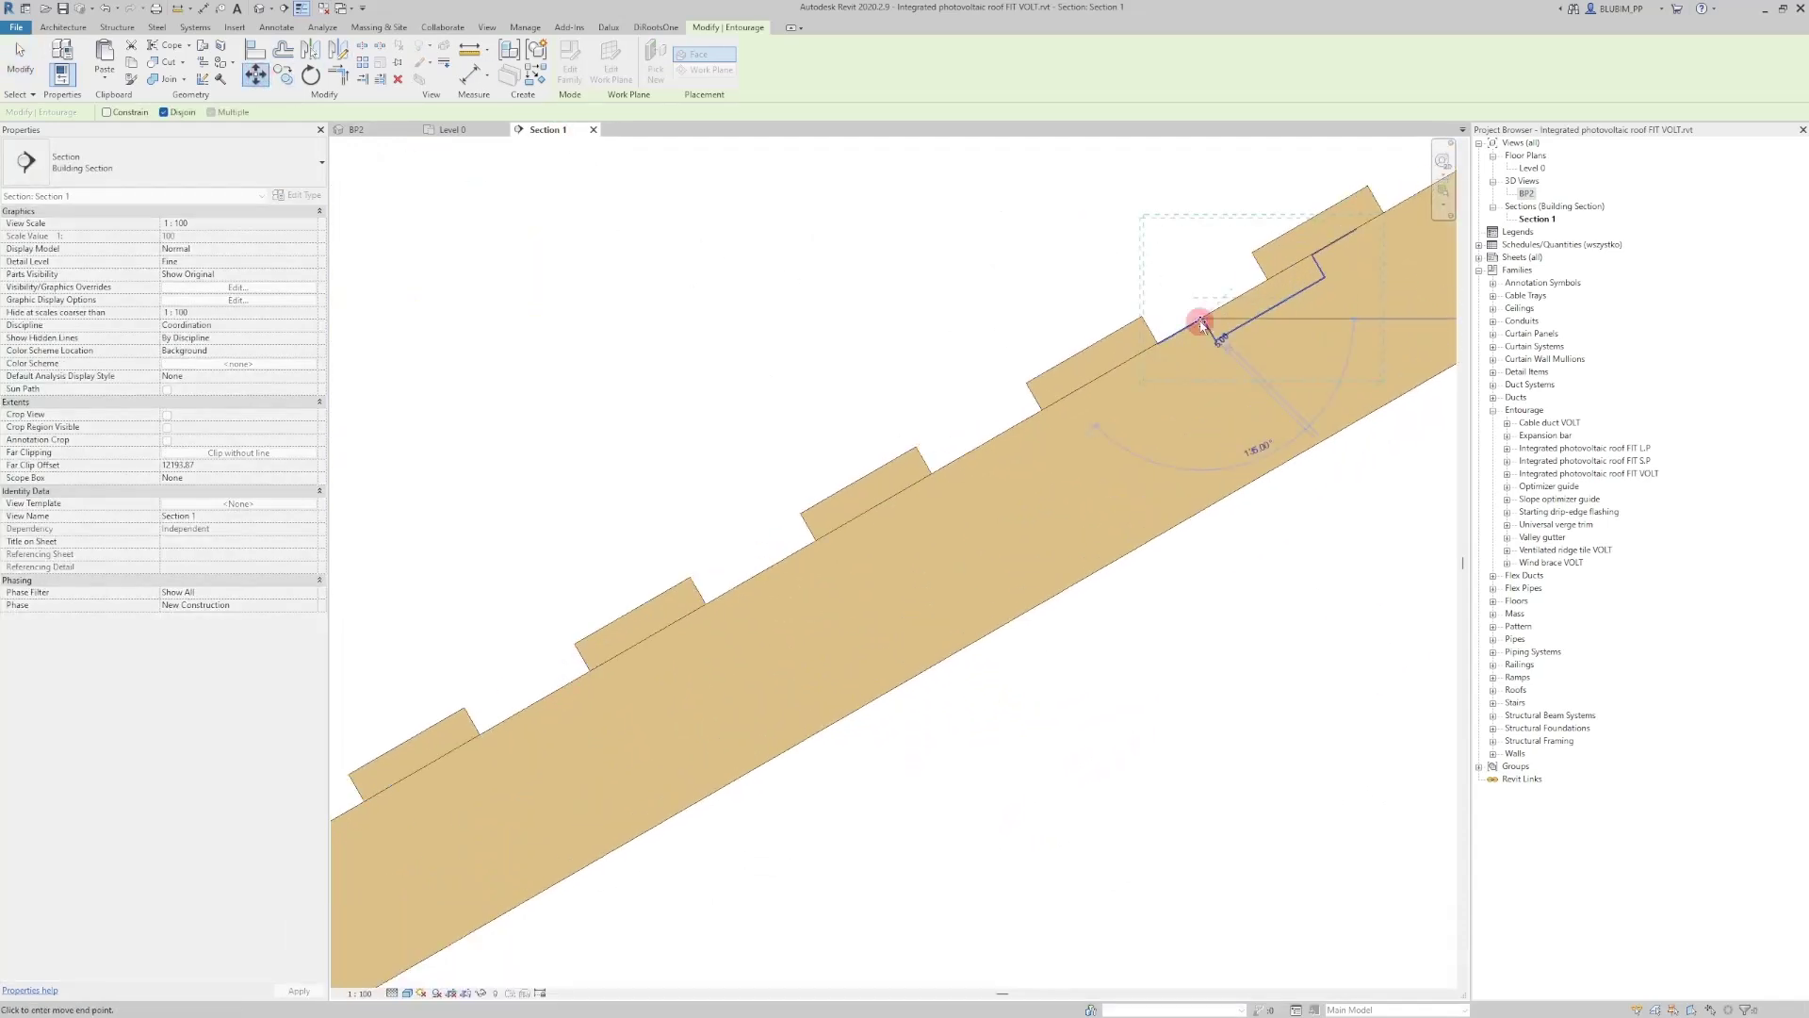
click(1142, 312)
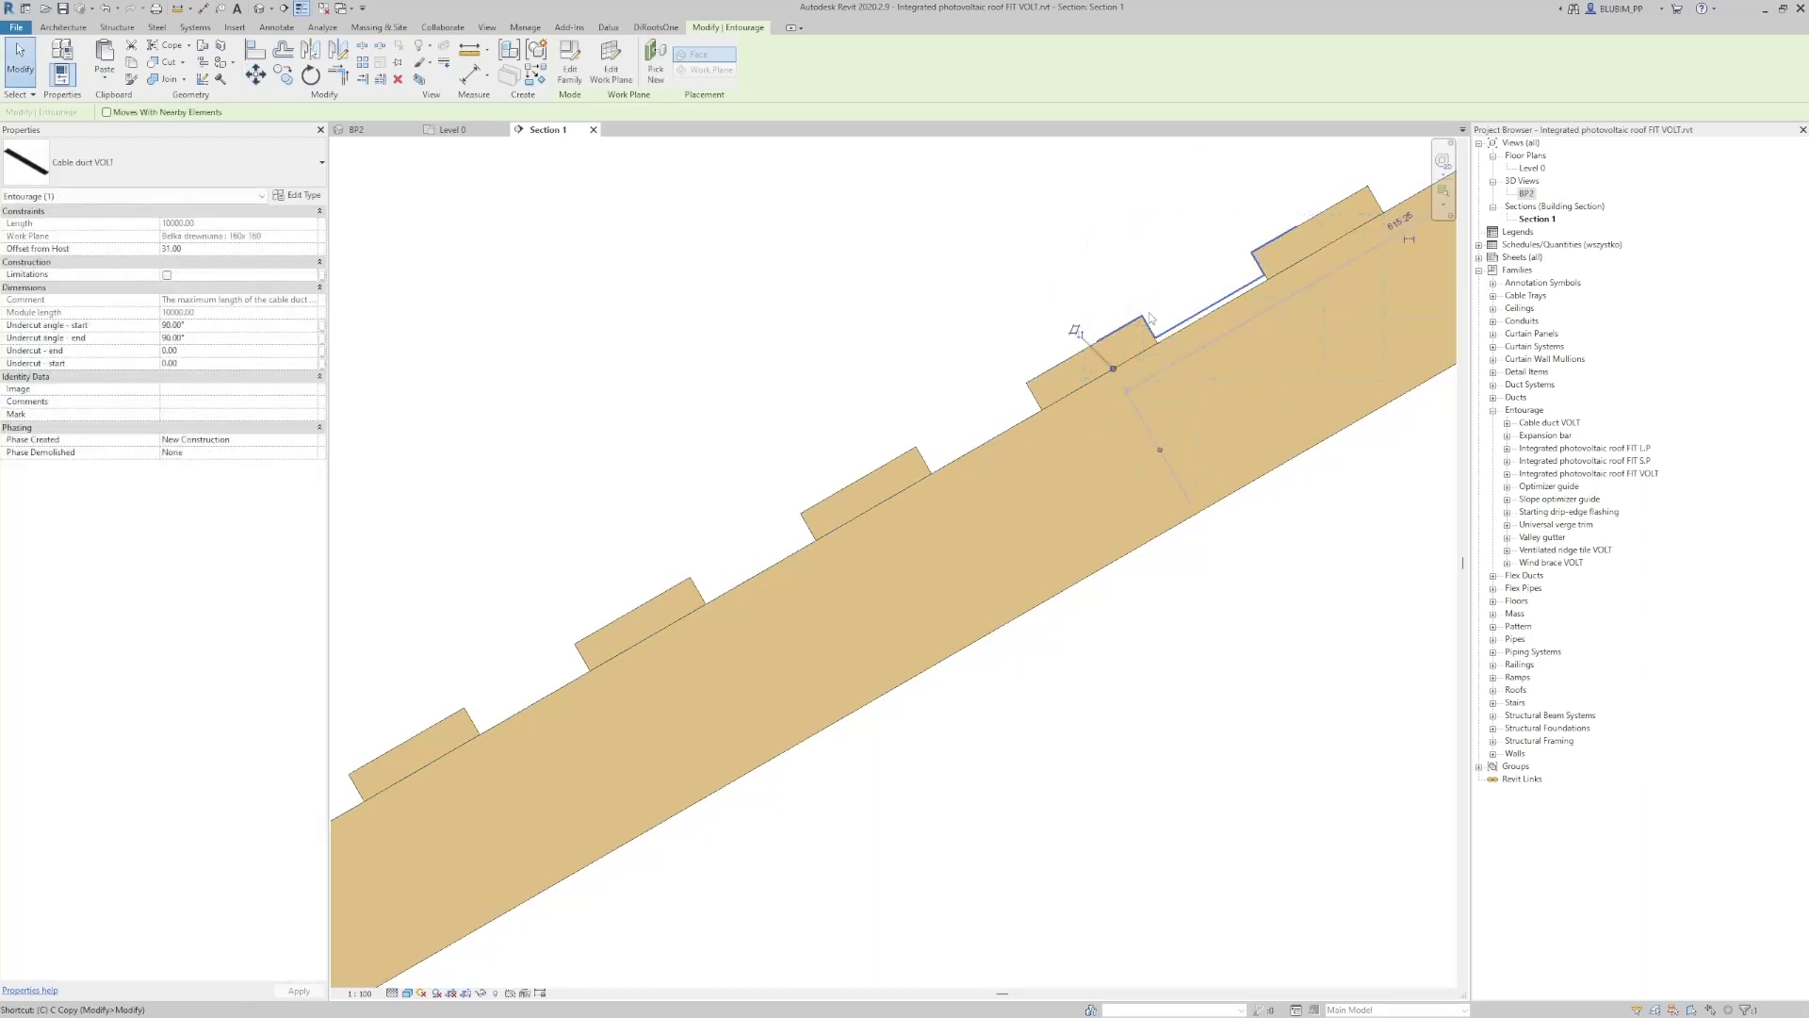
Copy the cable duct in Section 1 to two lower batten gaps, using the upper batten corners as base and end points
key(c)
scroll(1142, 317, up, 3)
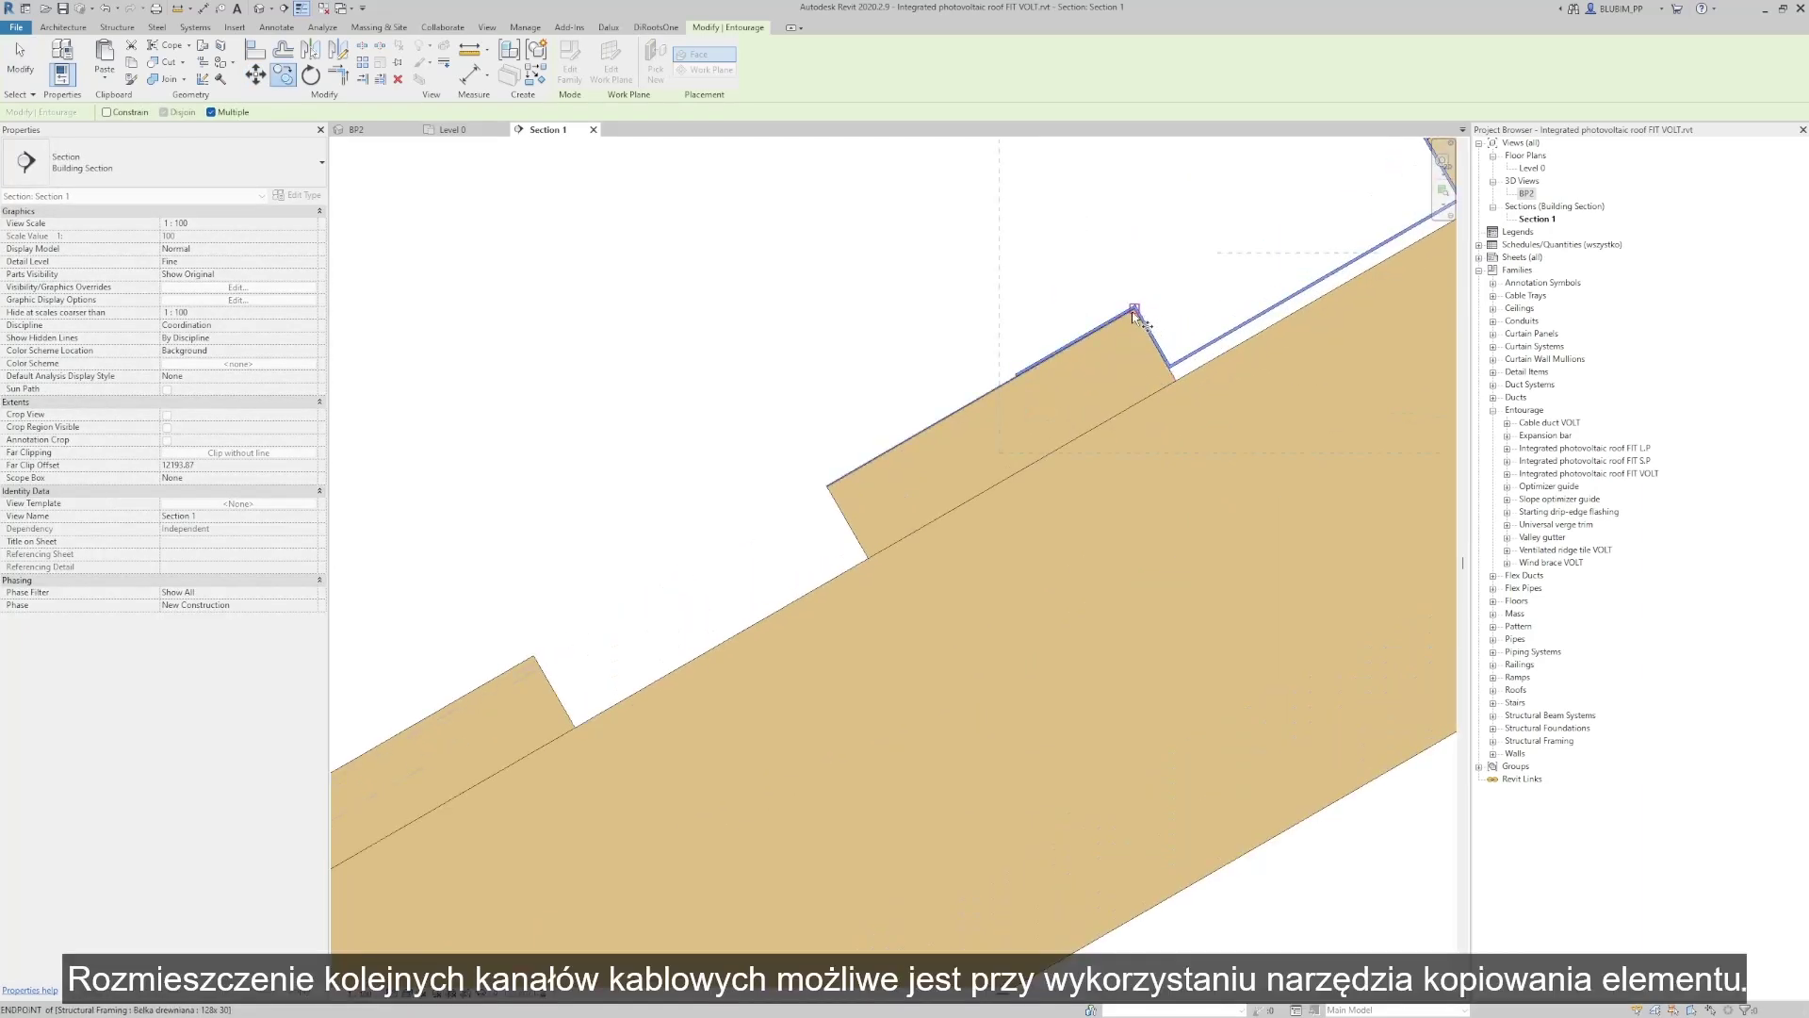
click(1134, 311)
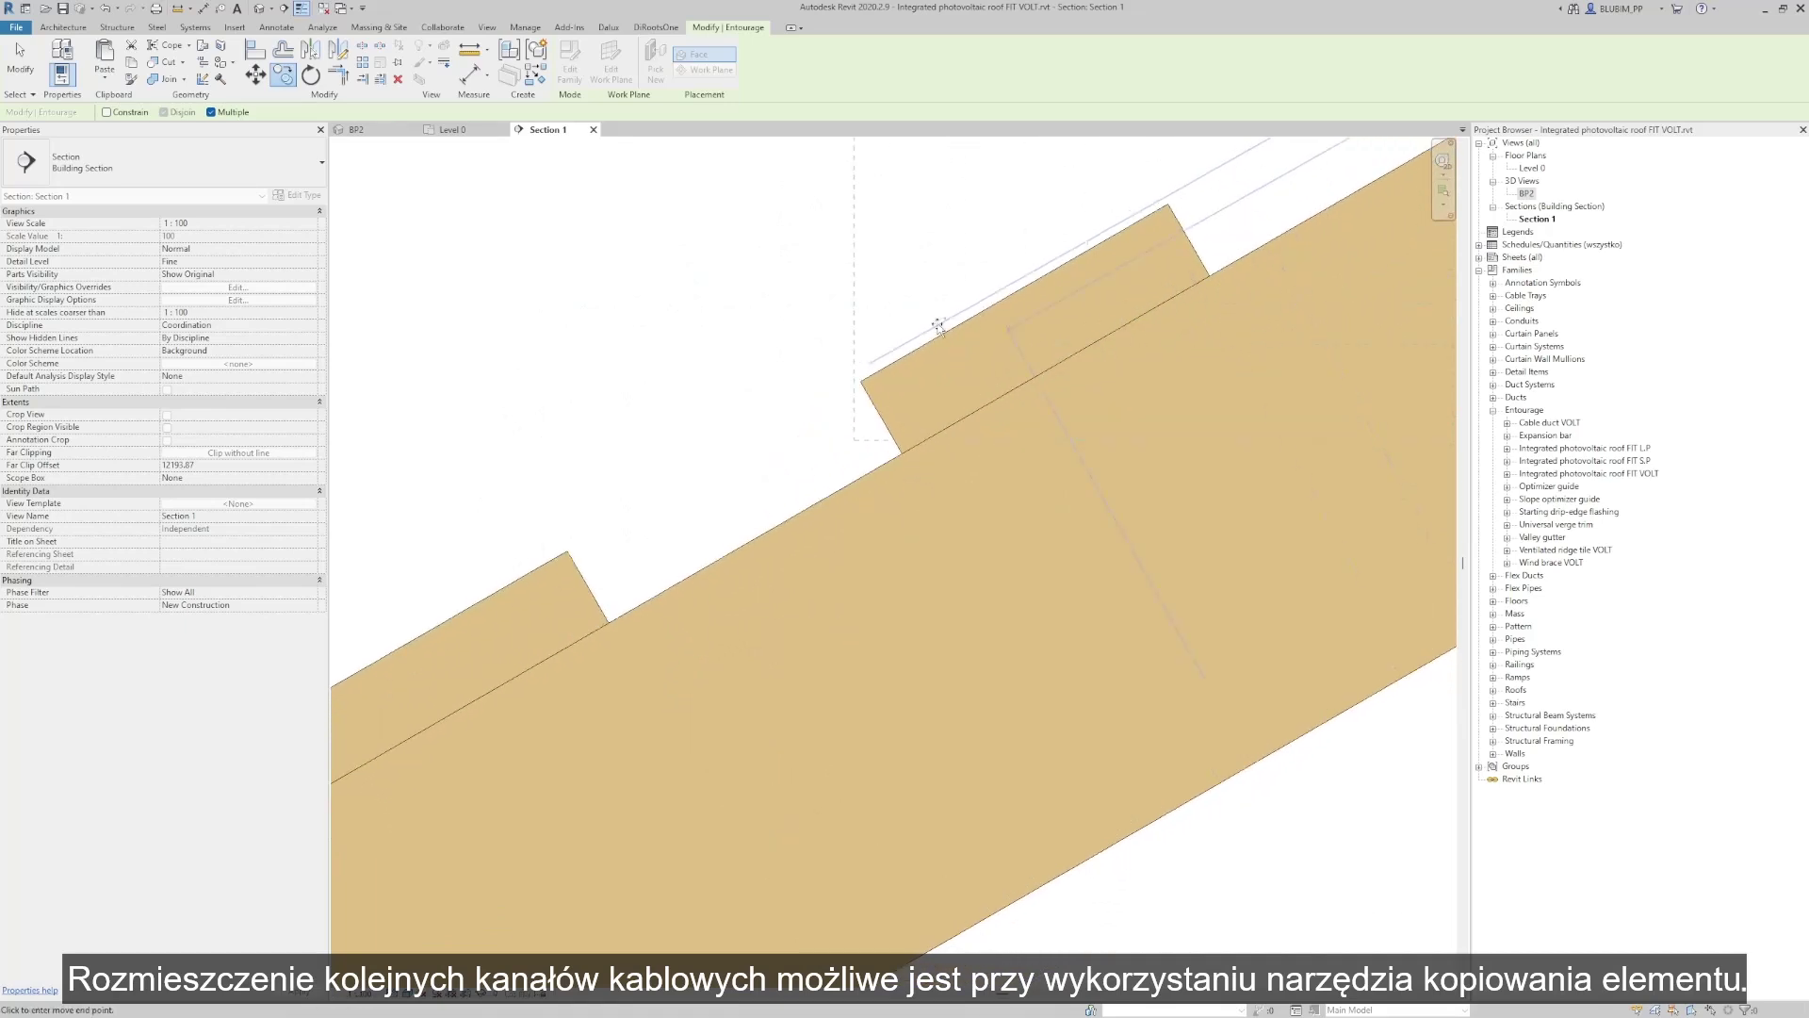
click(573, 548)
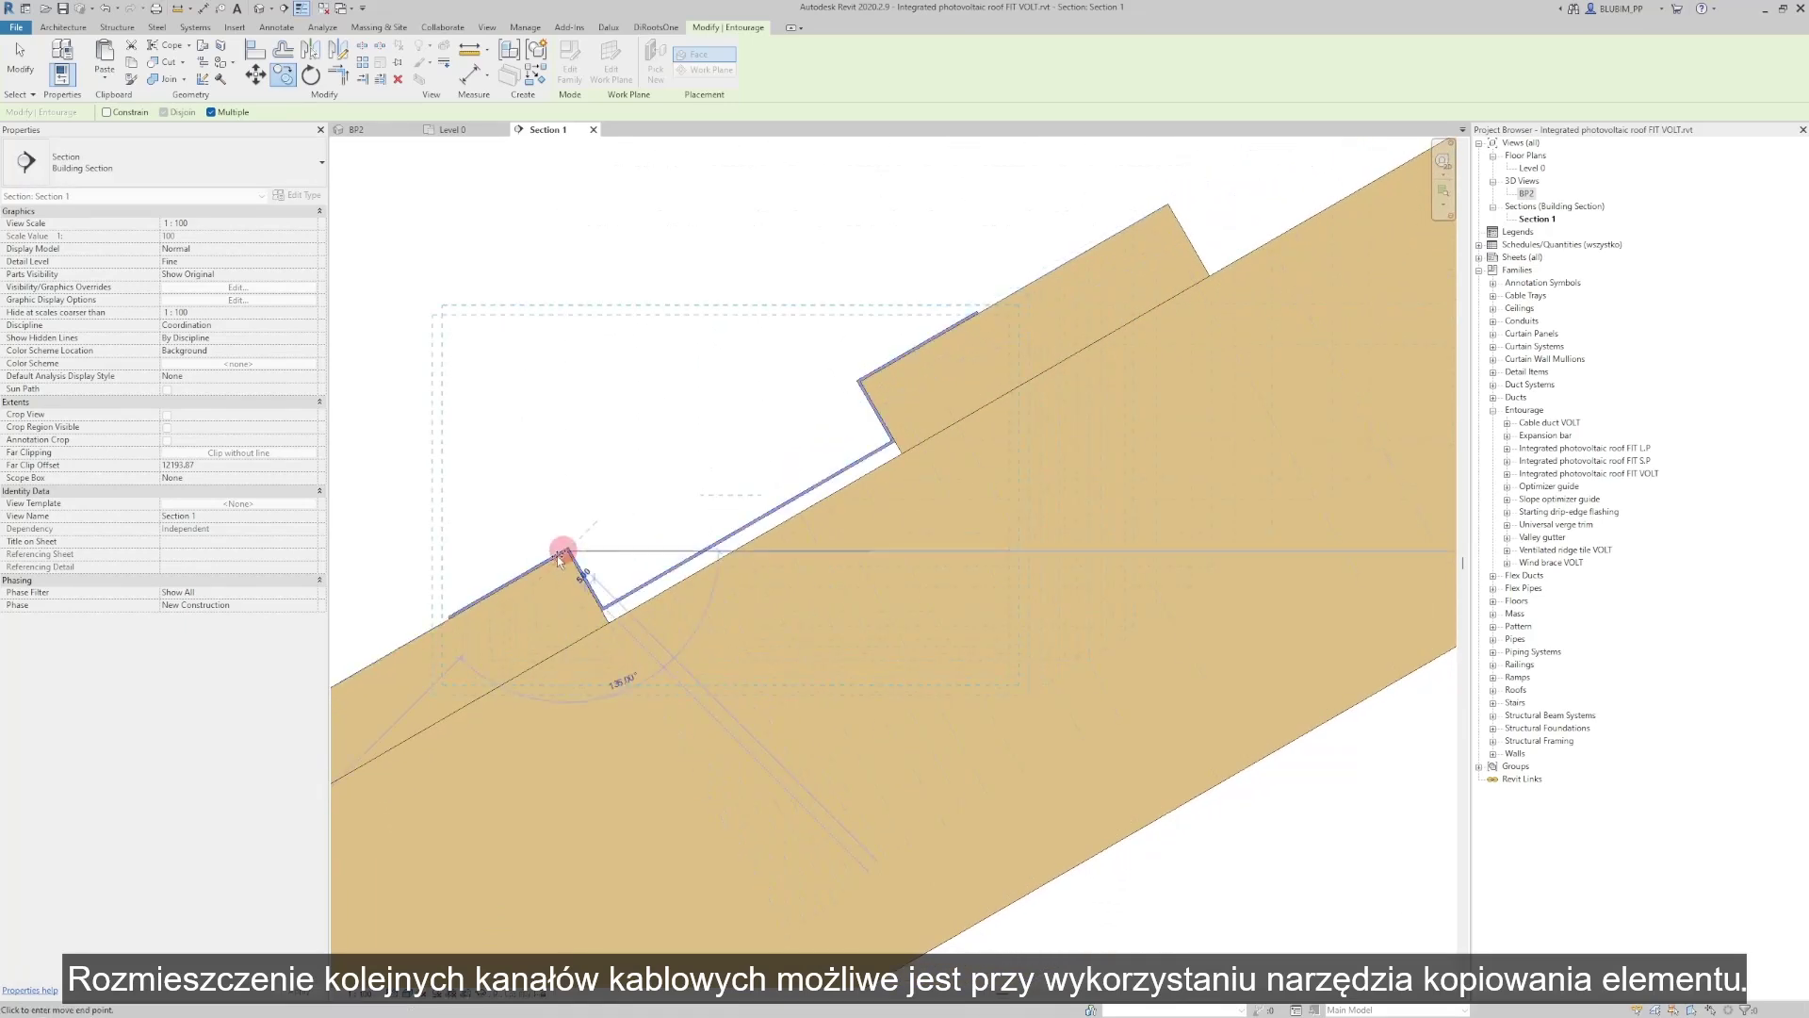
middle_drag(573, 549, 1296, 59)
middle_drag(592, 522, 1058, 317)
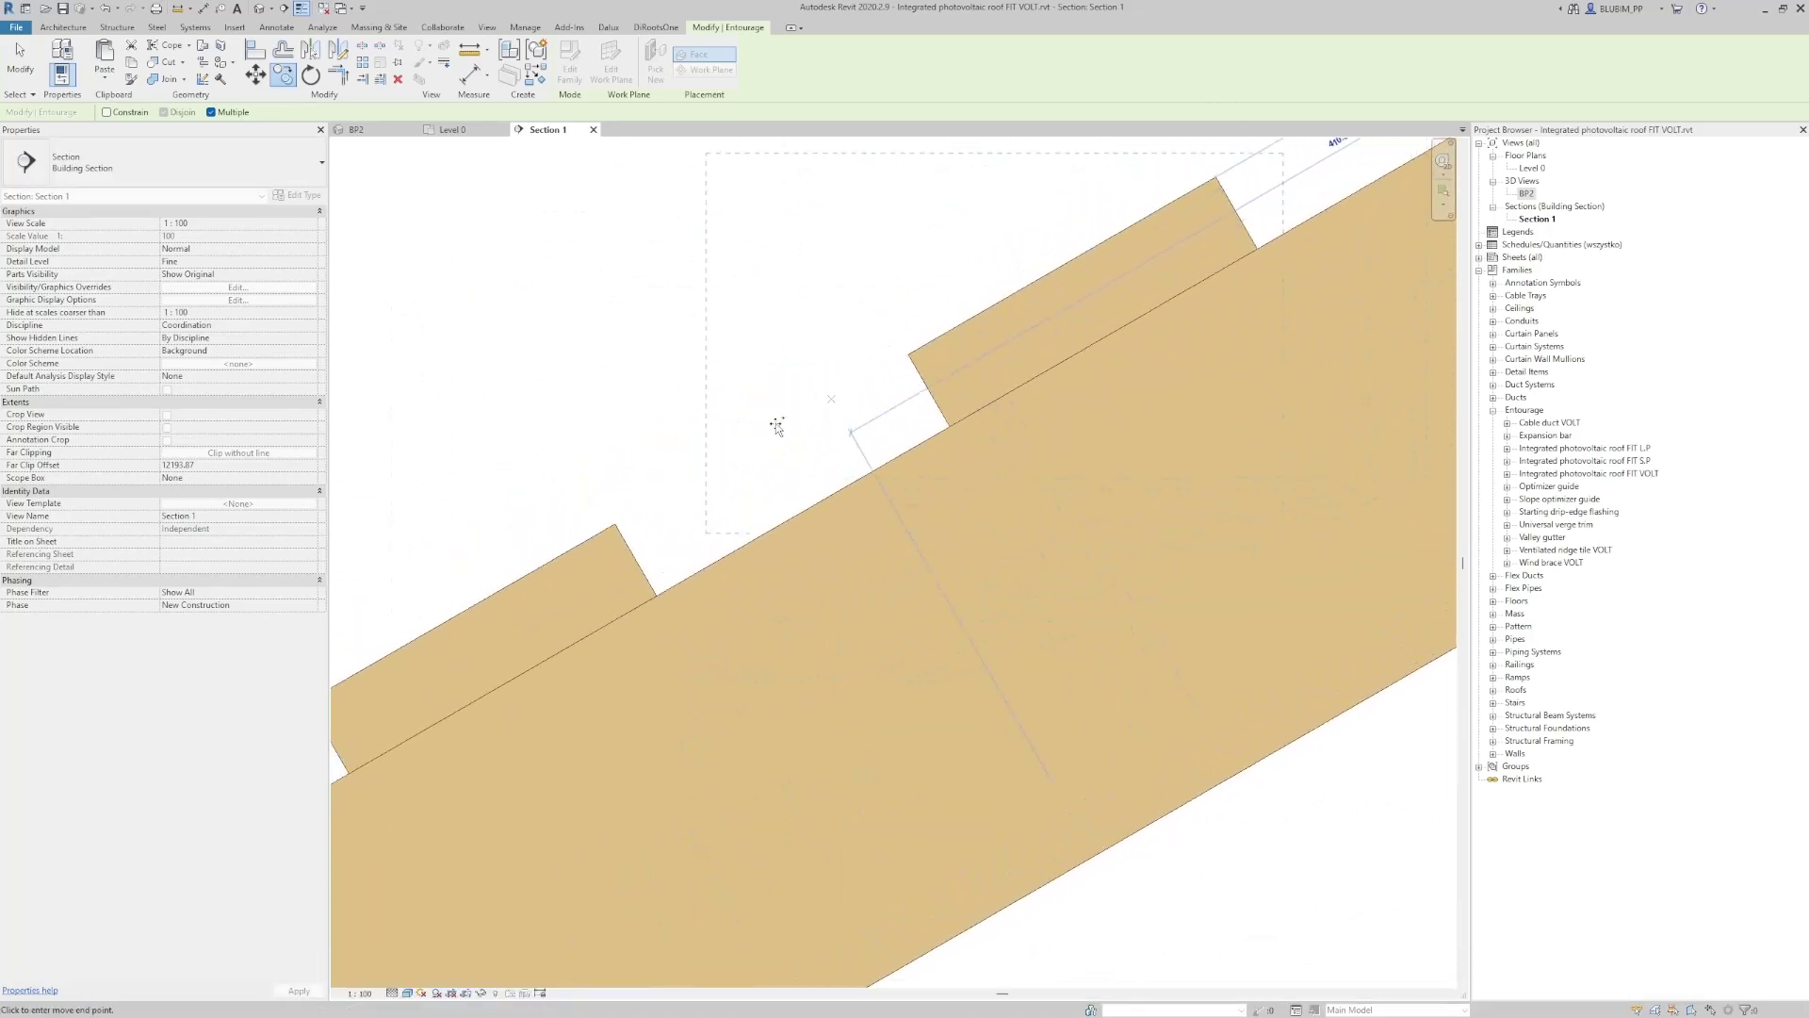
click(620, 521)
key(Escape)
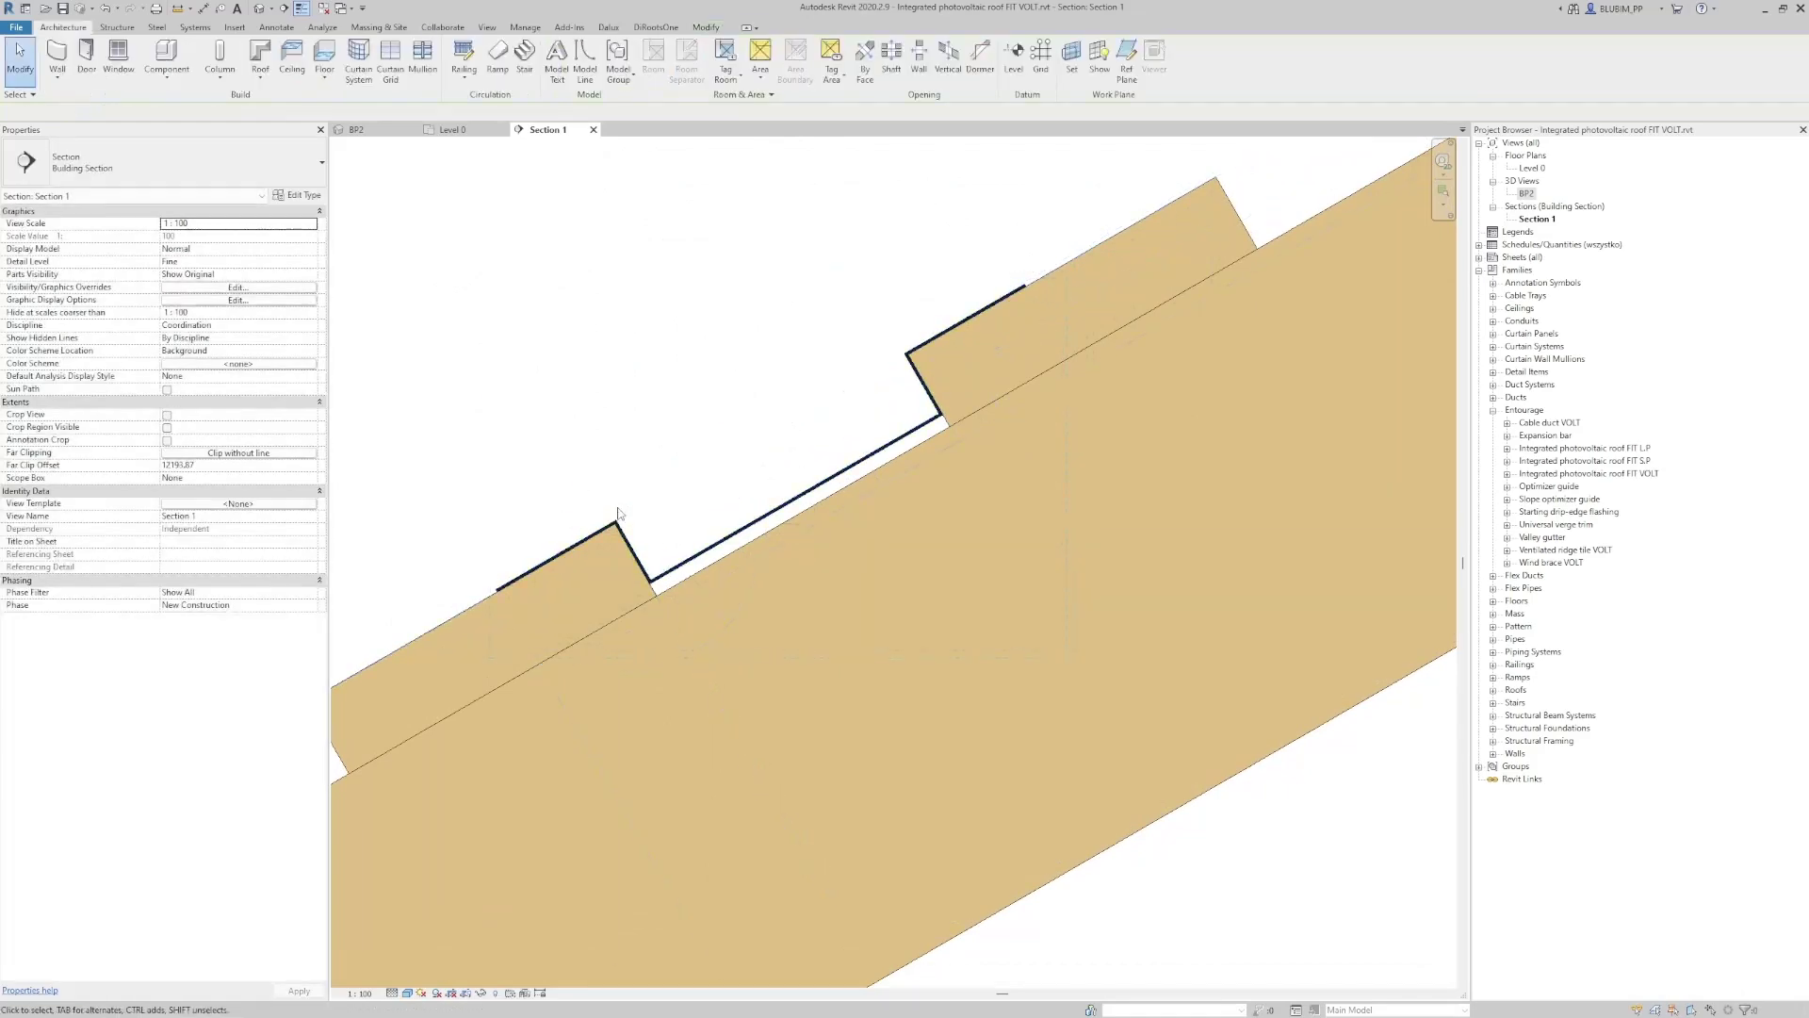
In the BP2 3D view, enable the Limitations property for the cable duct nearest the ridge
click(375, 131)
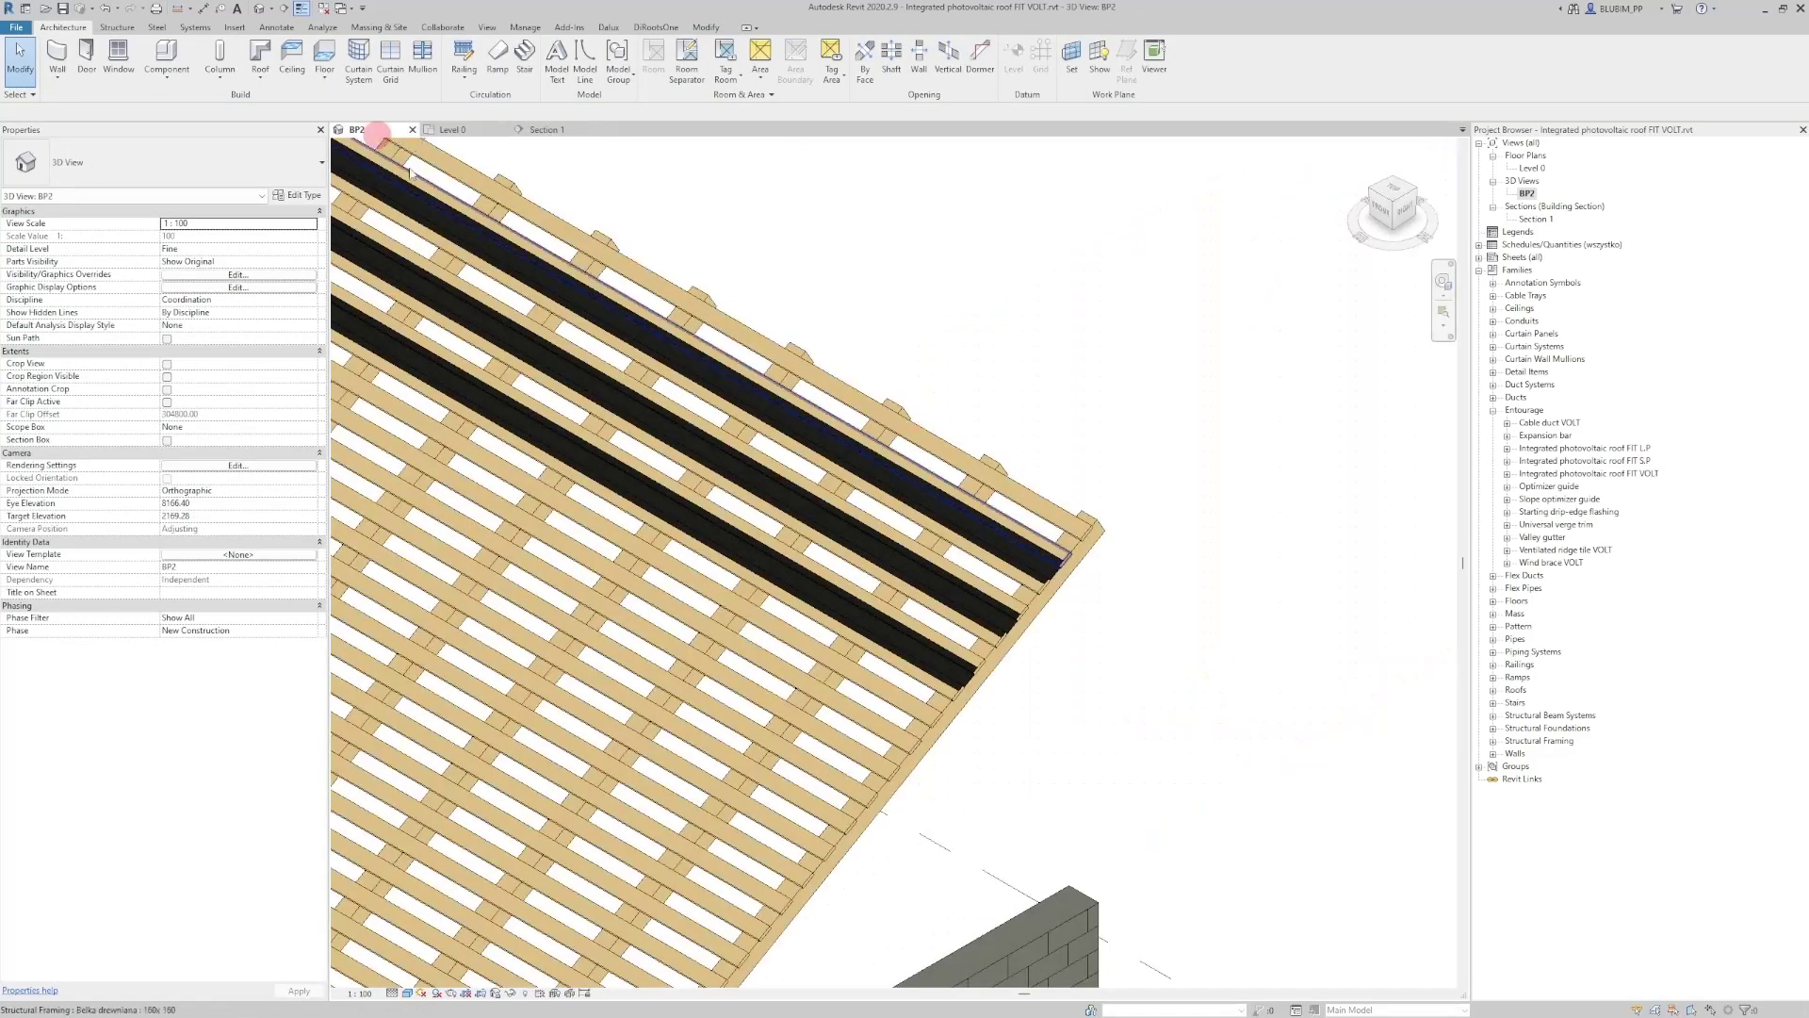
click(912, 480)
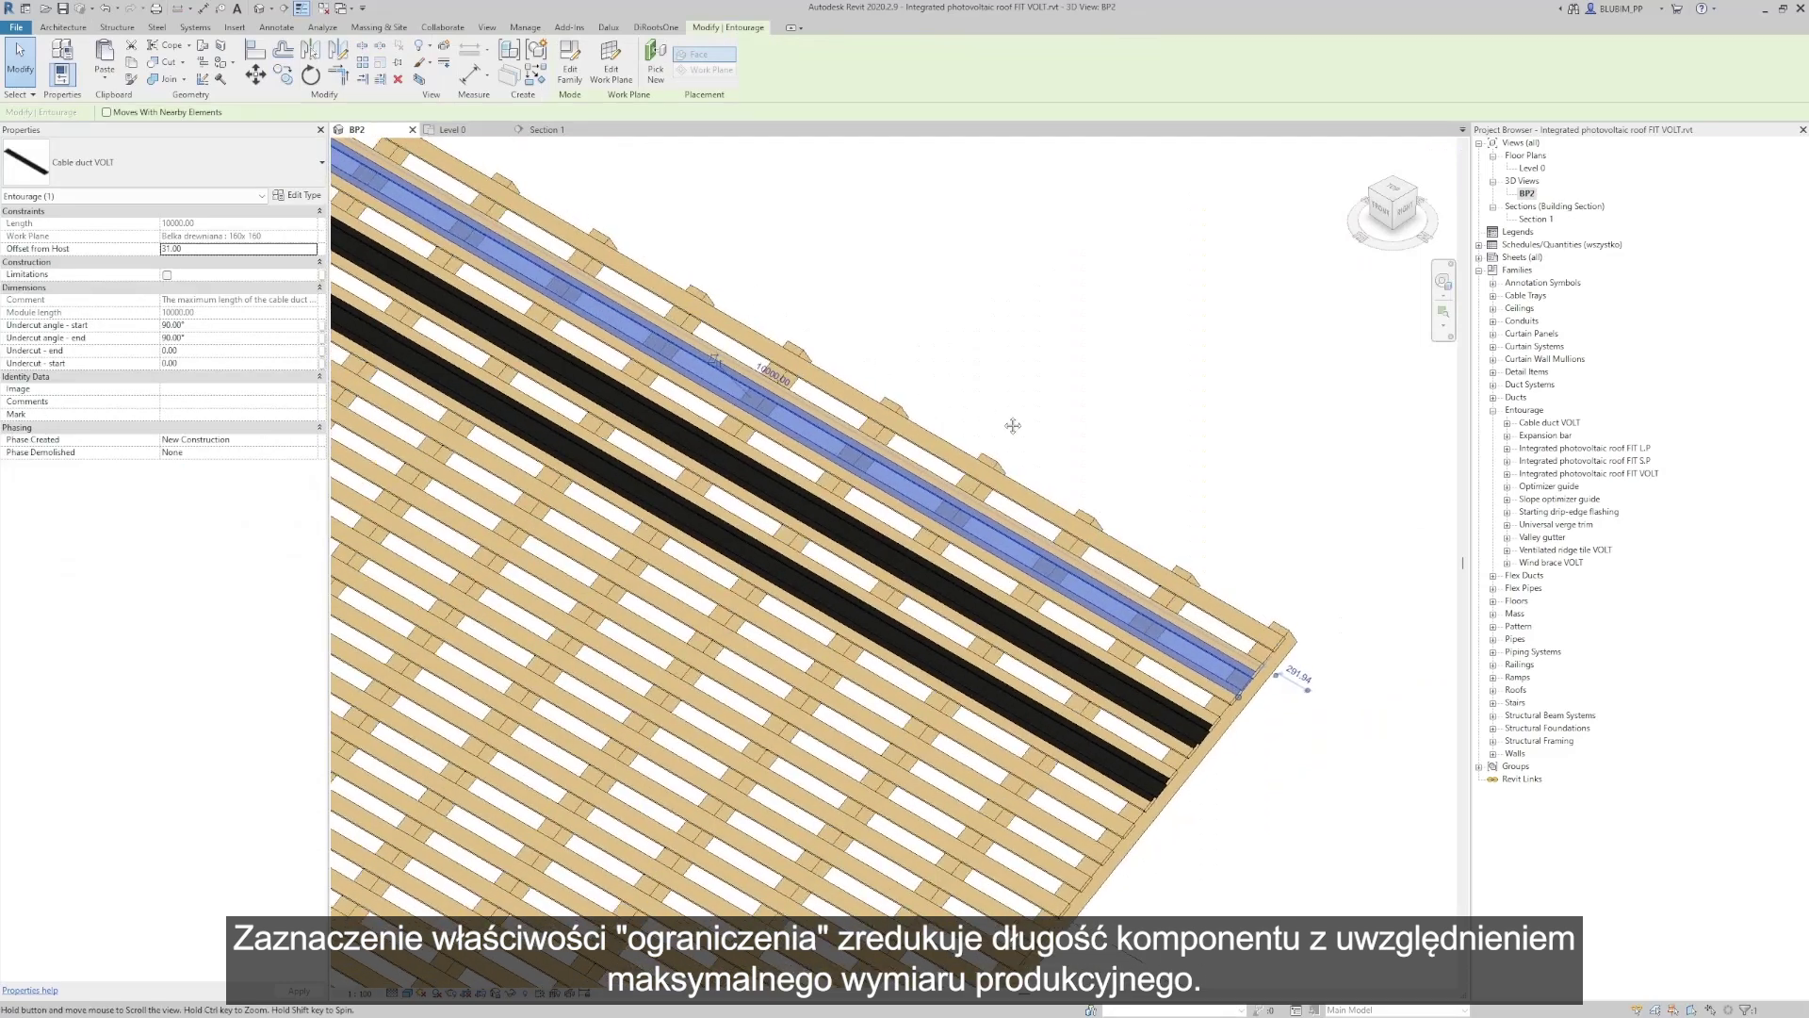
click(167, 274)
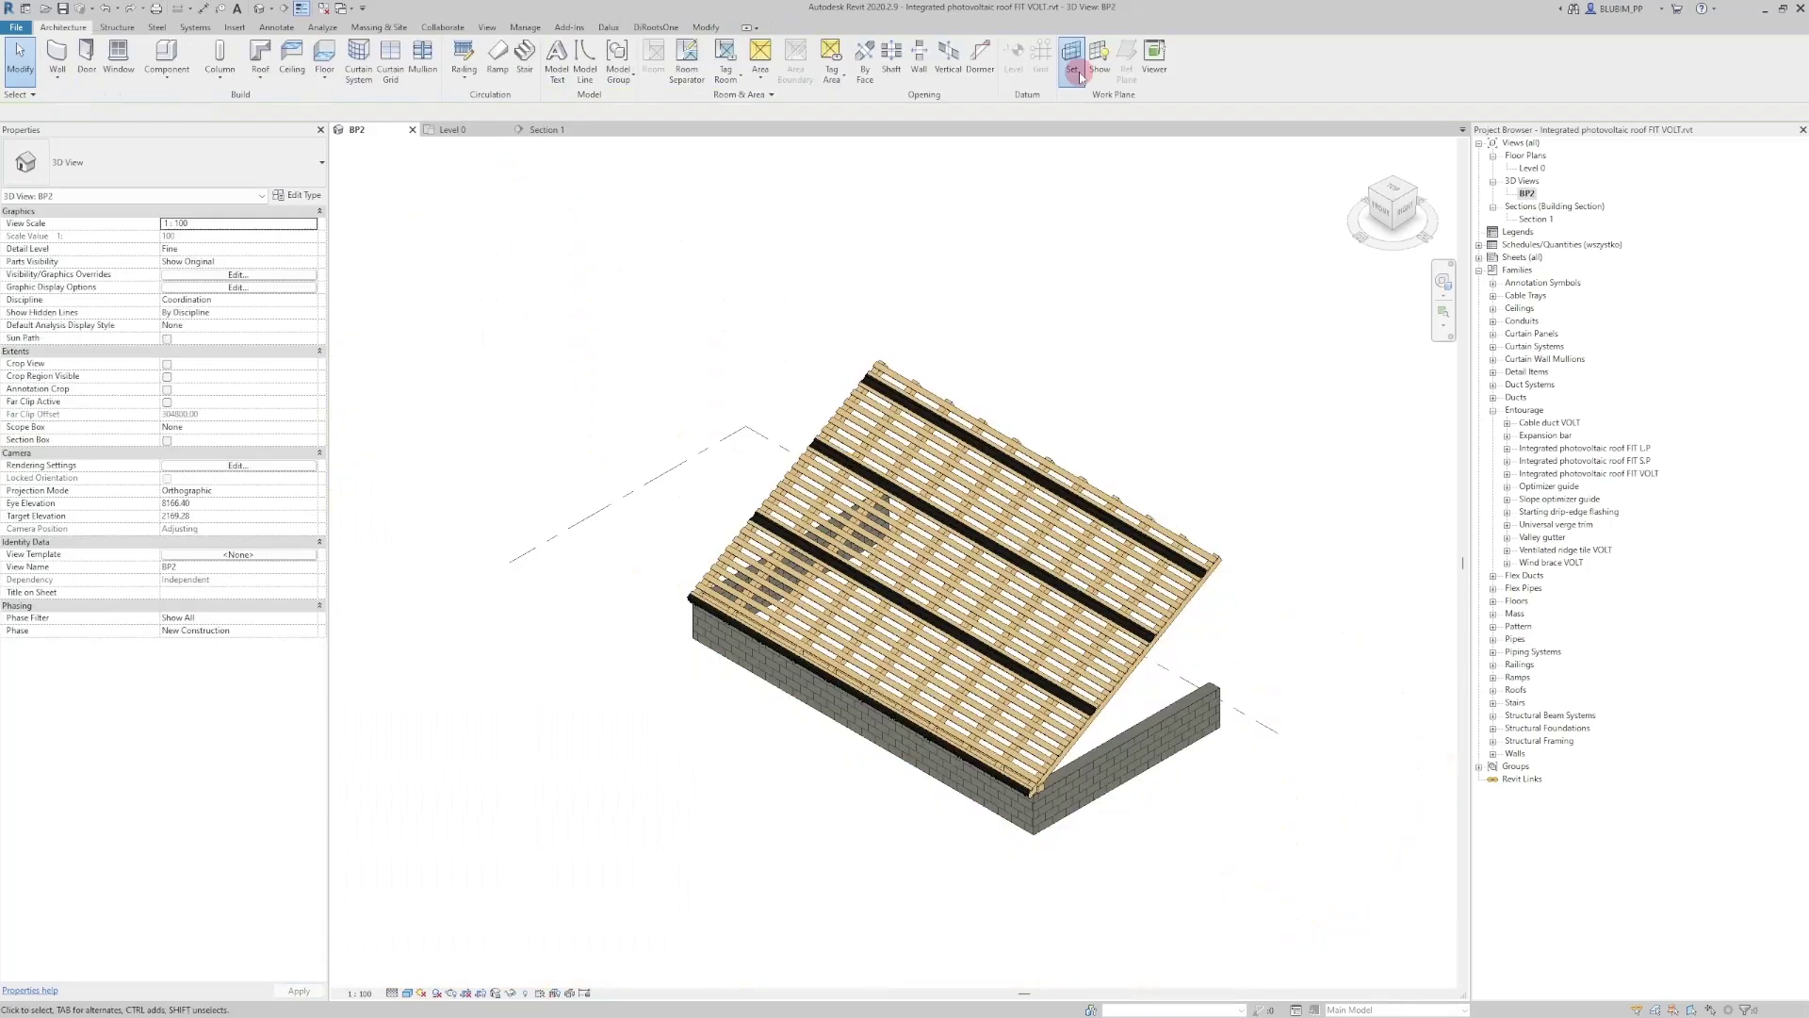
Keep the timber beam work plane and place an Optimizer guide on it by picking the gable rafter's edge line
click(1077, 68)
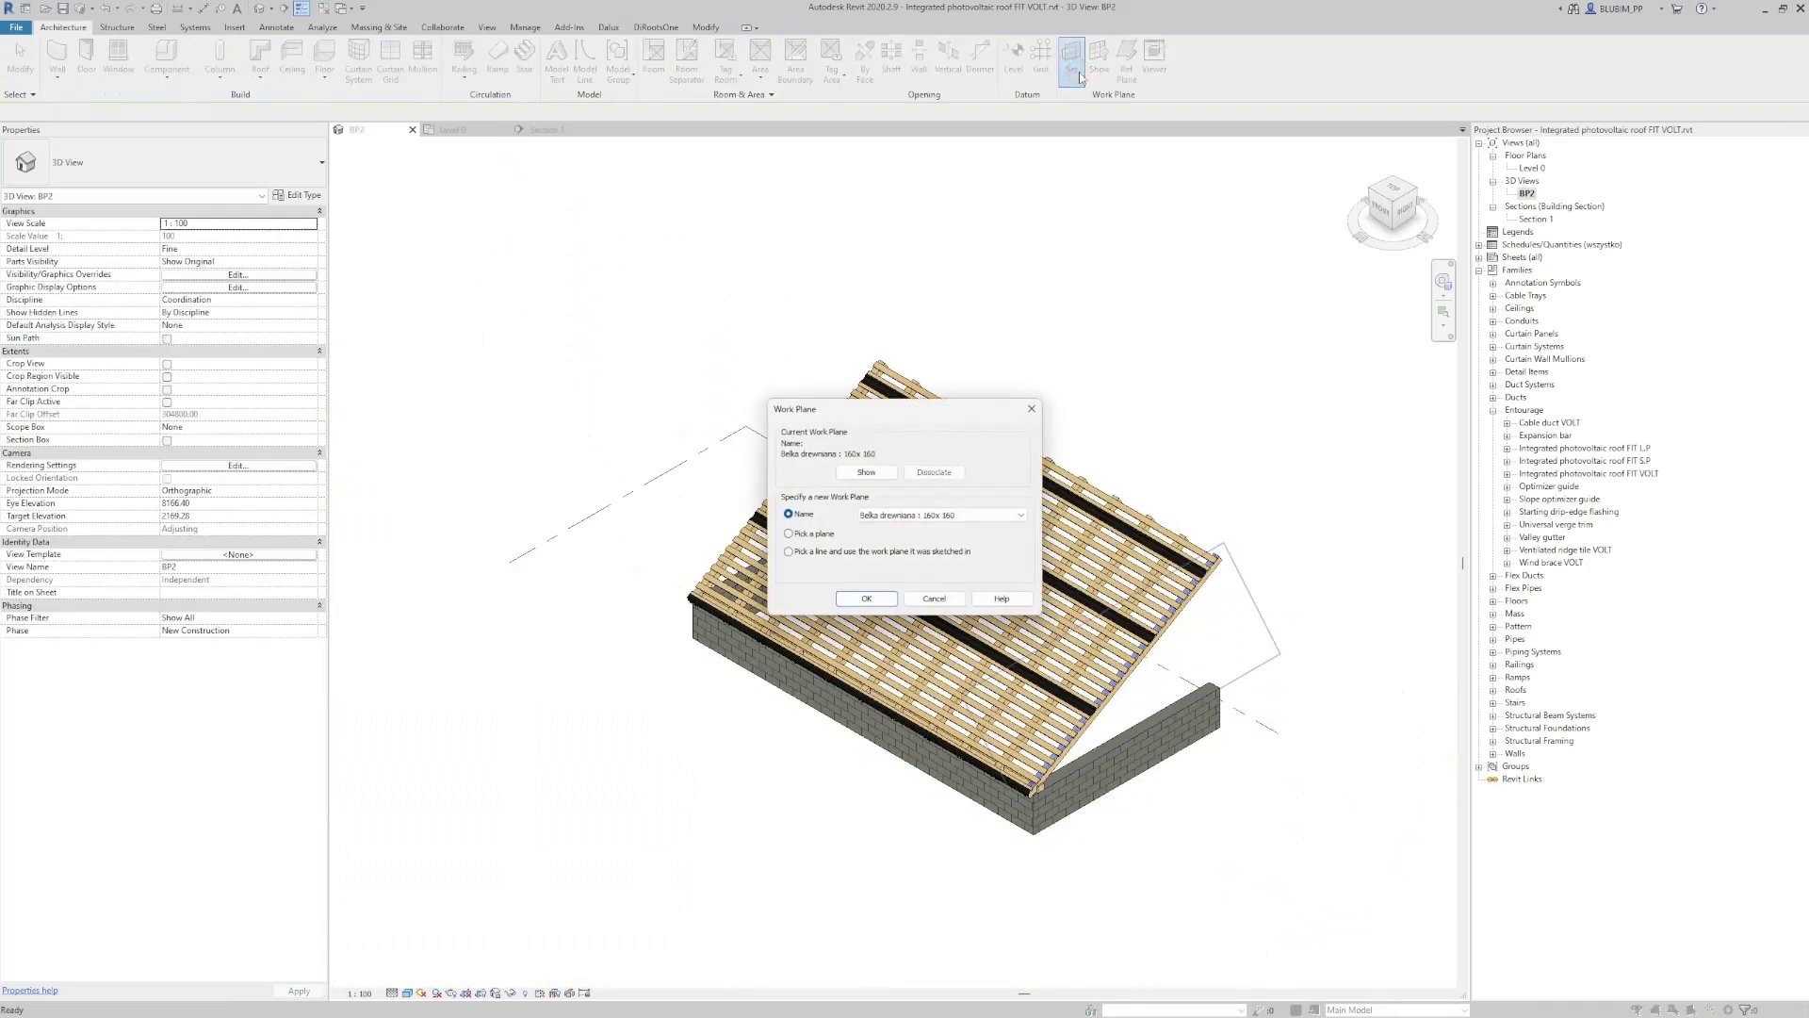
key(Return)
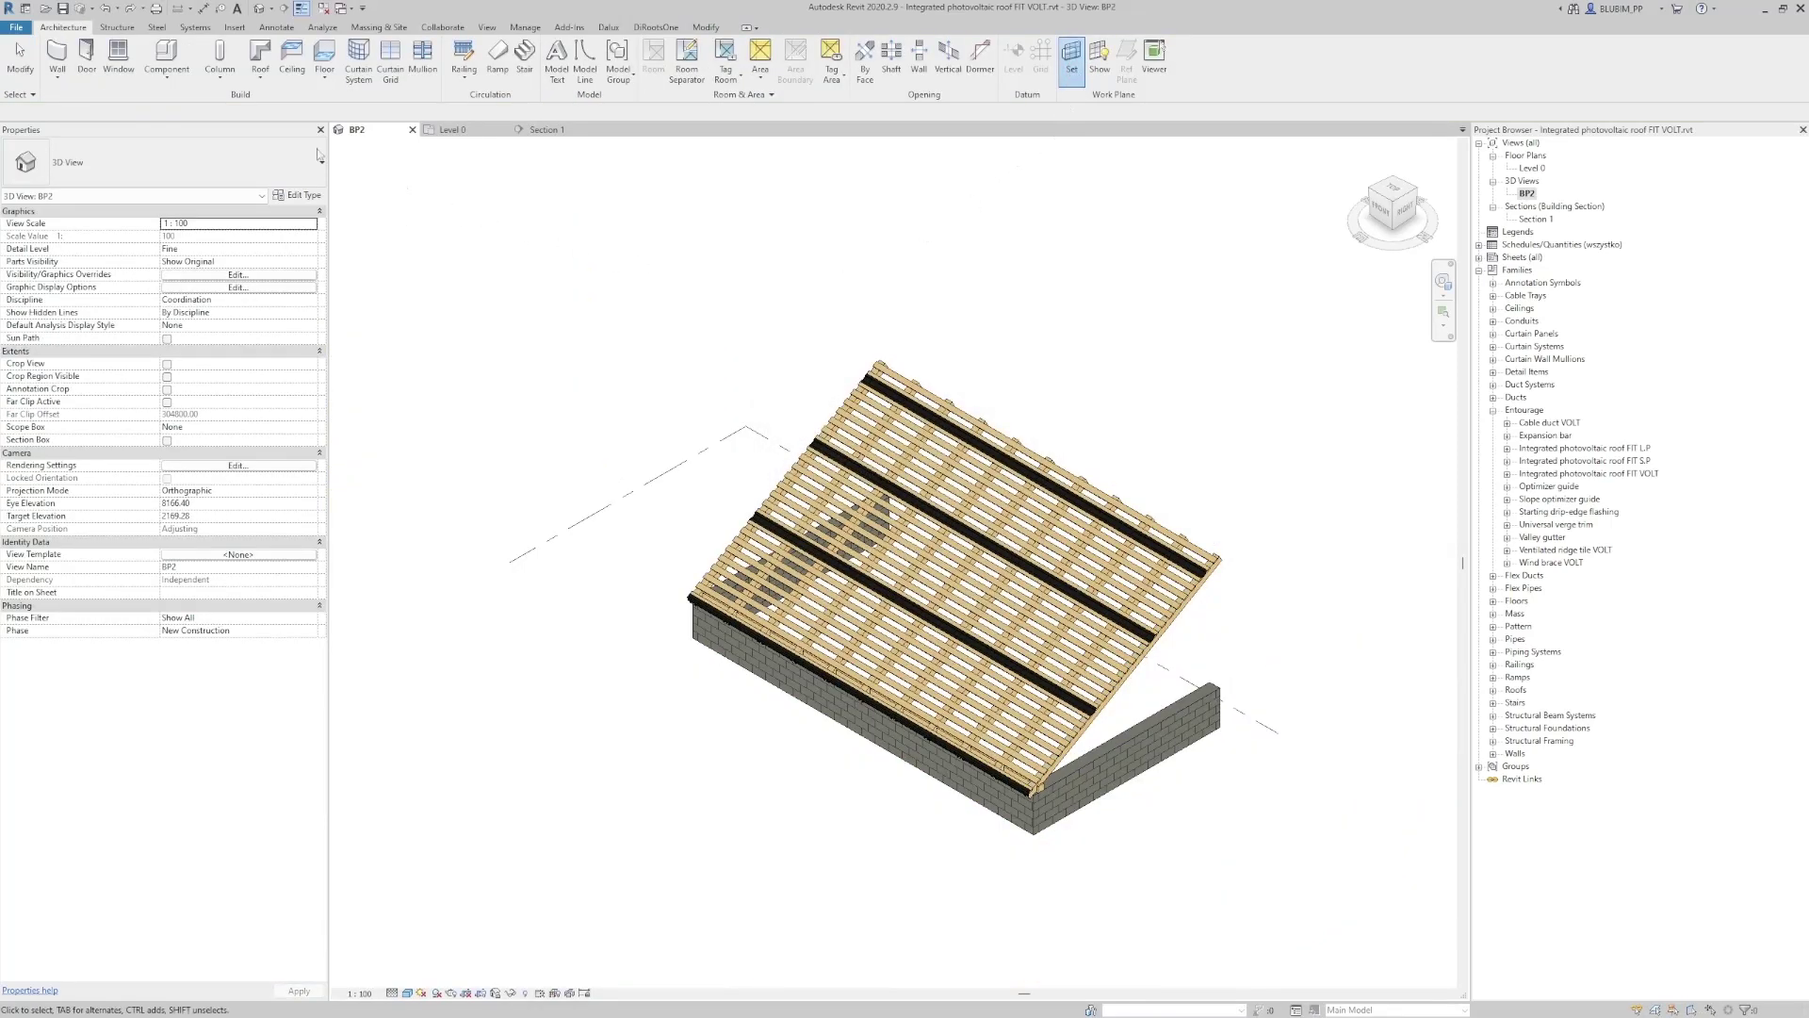
click(165, 55)
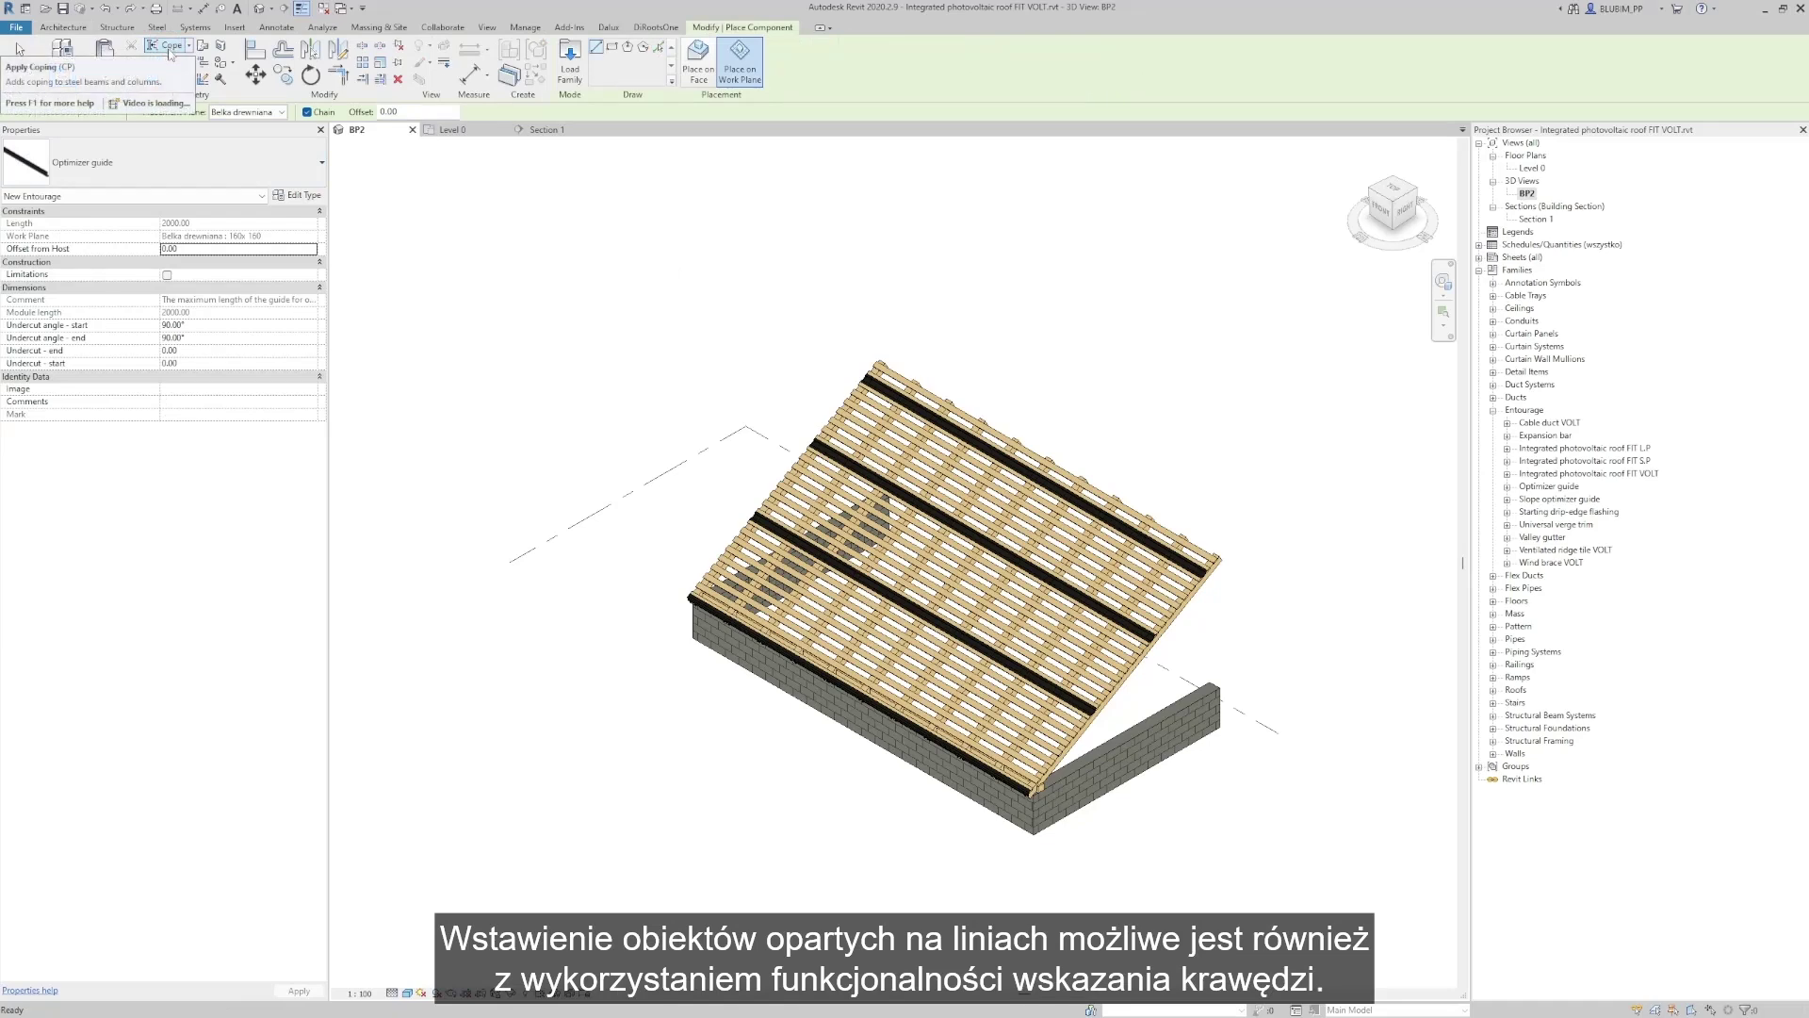
click(727, 81)
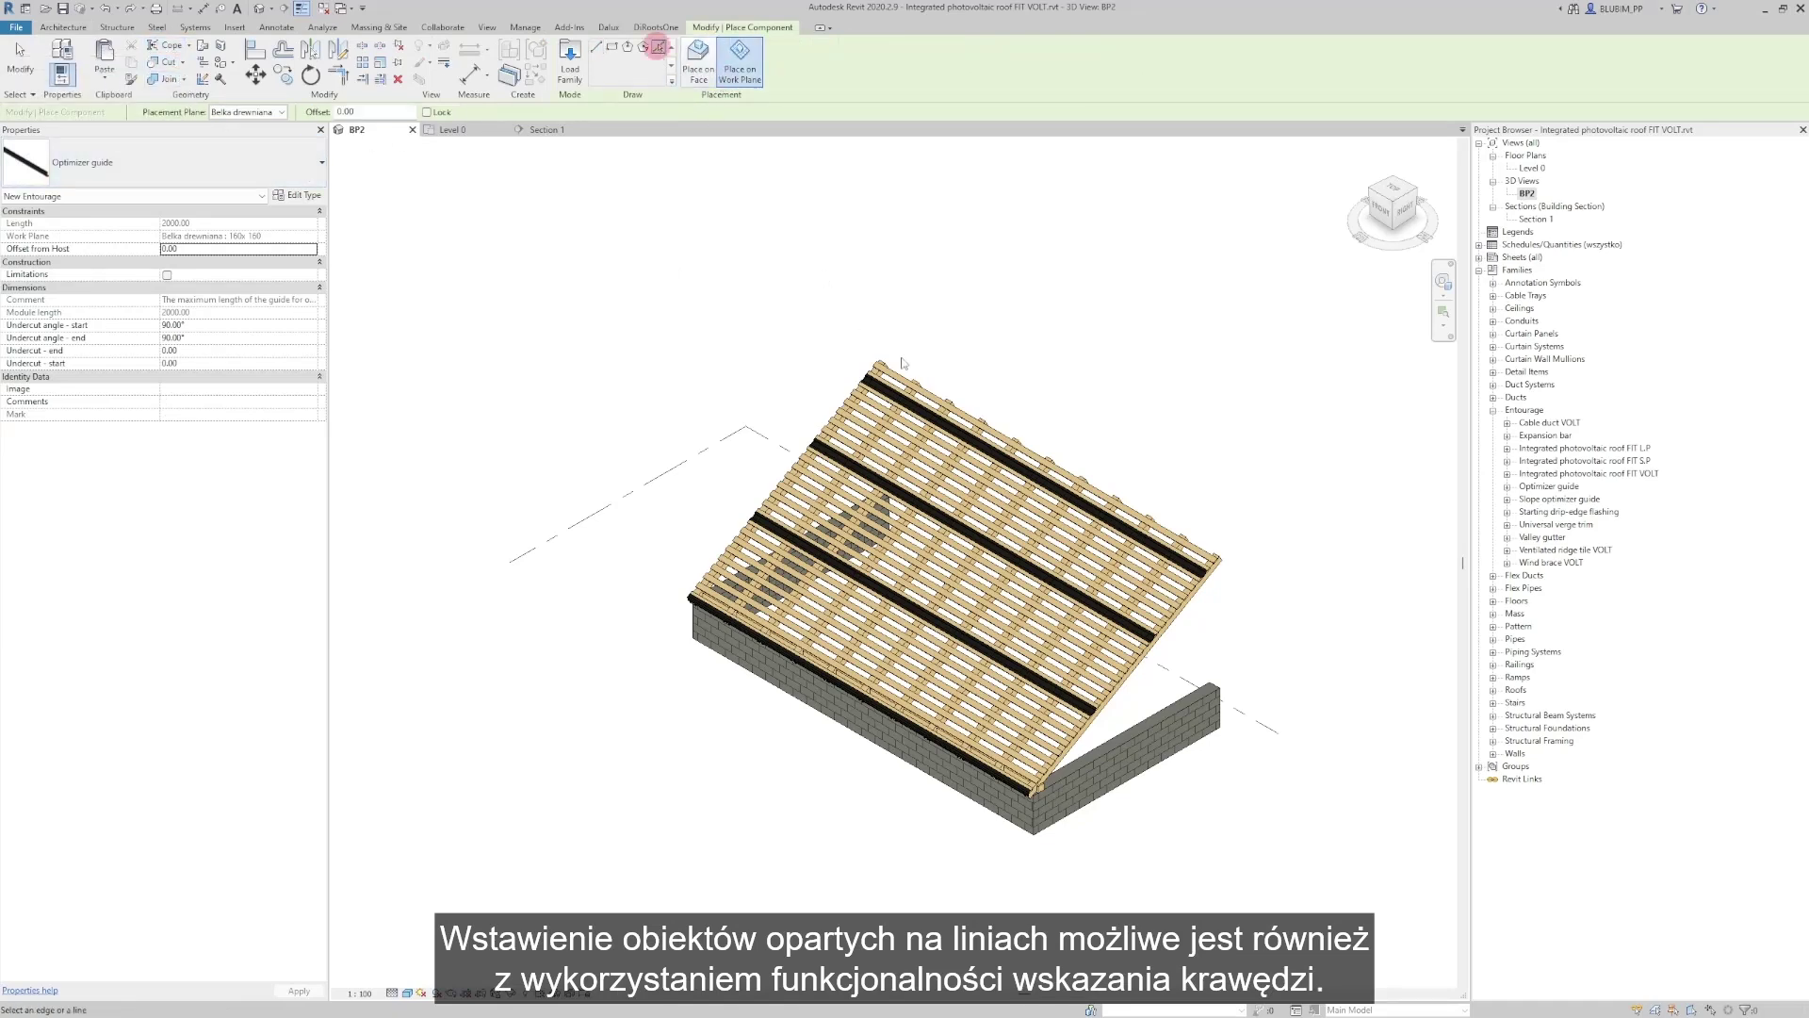
scroll(999, 697, up, 8)
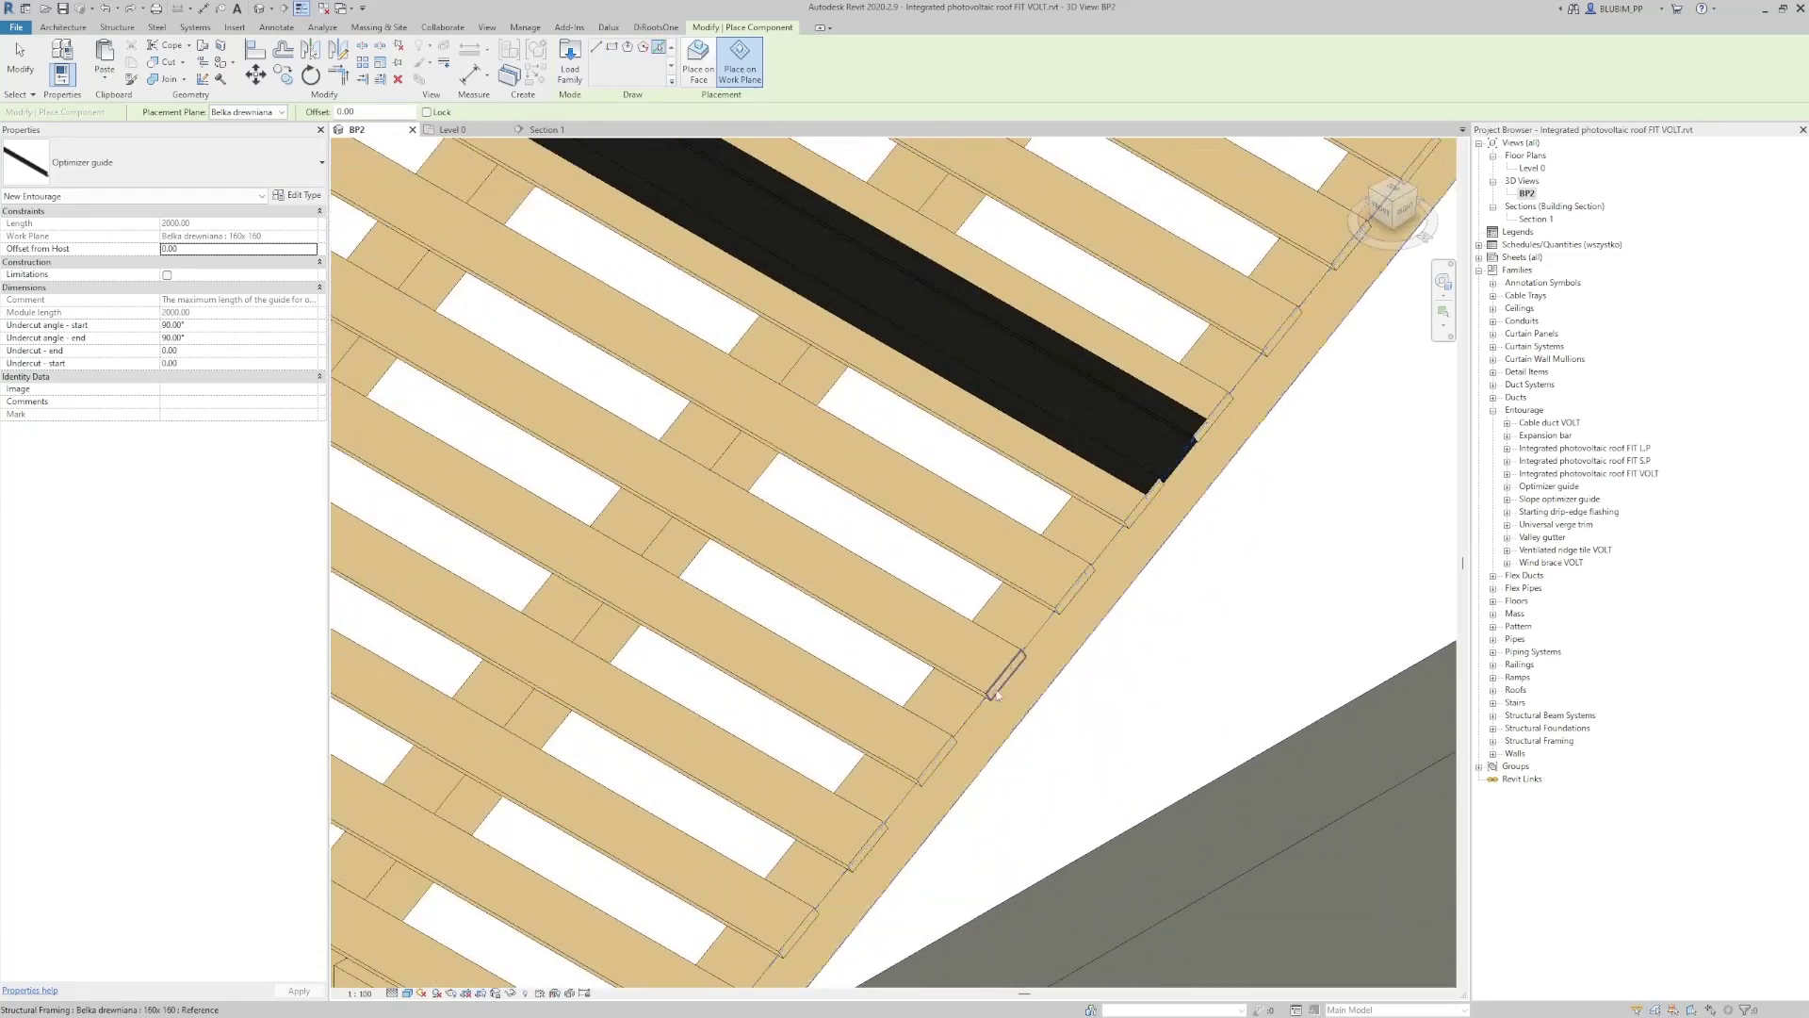
click(1033, 640)
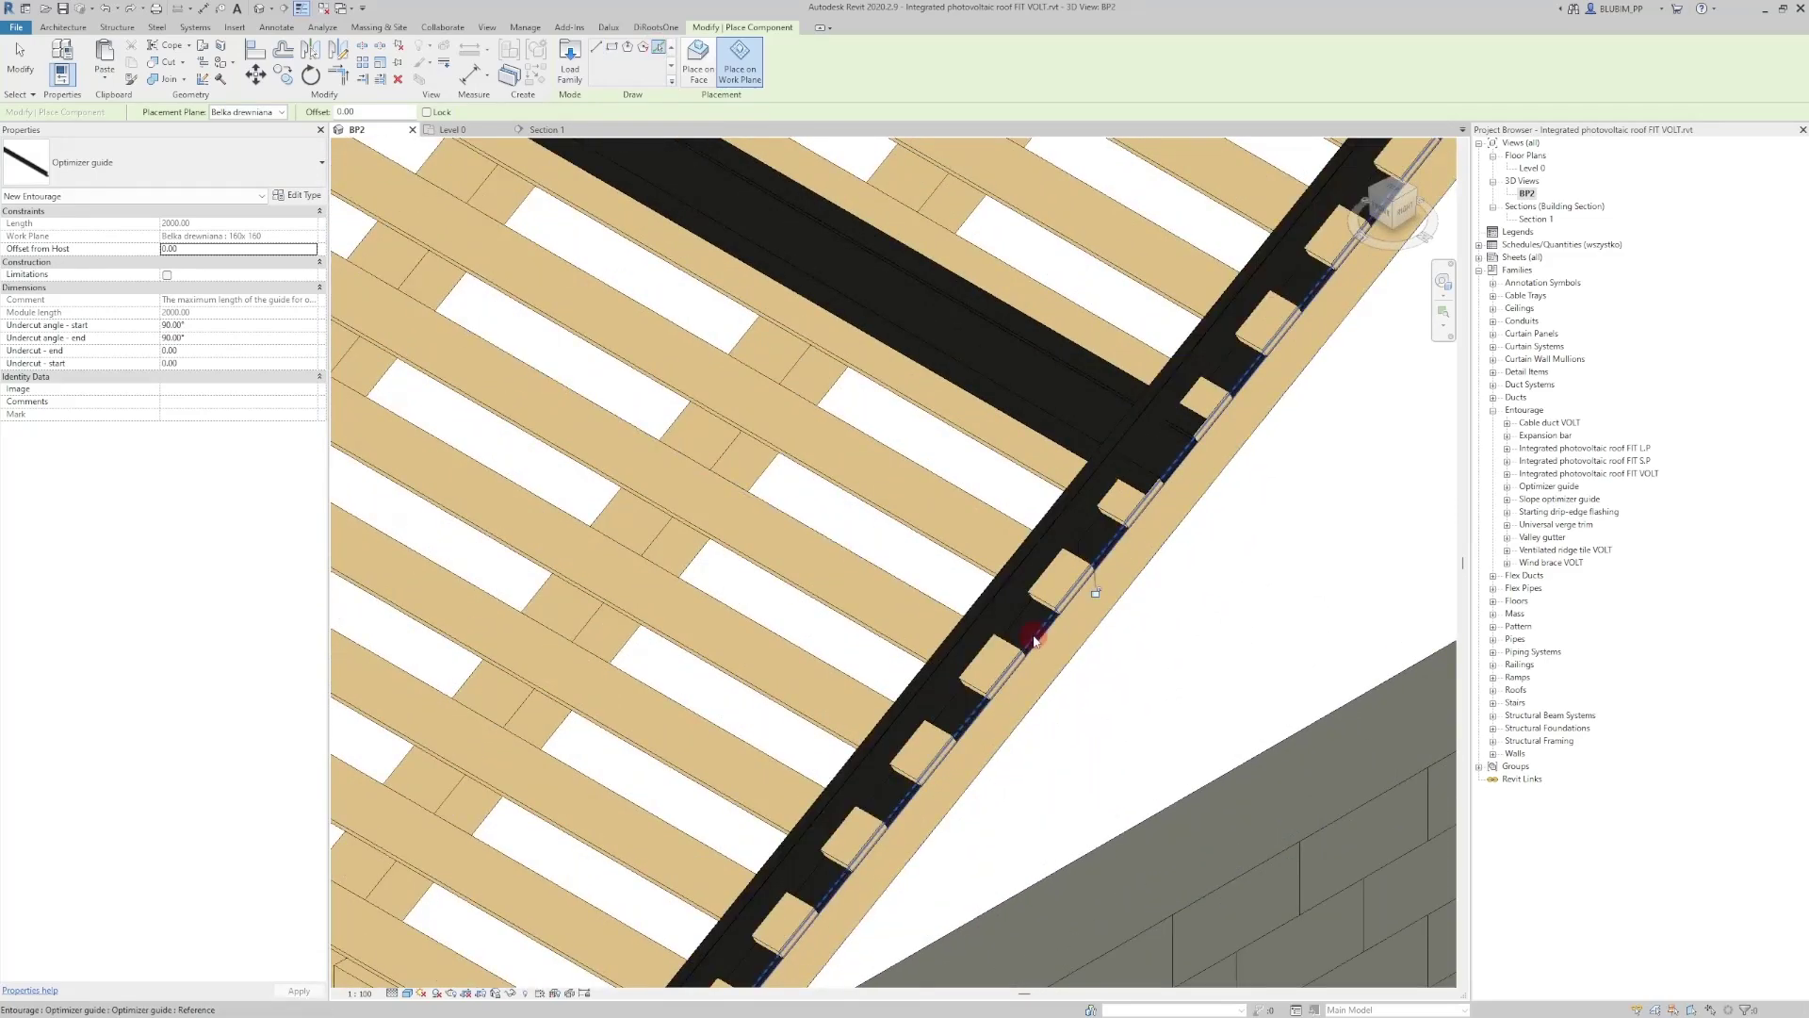
scroll(1034, 640, down, 8)
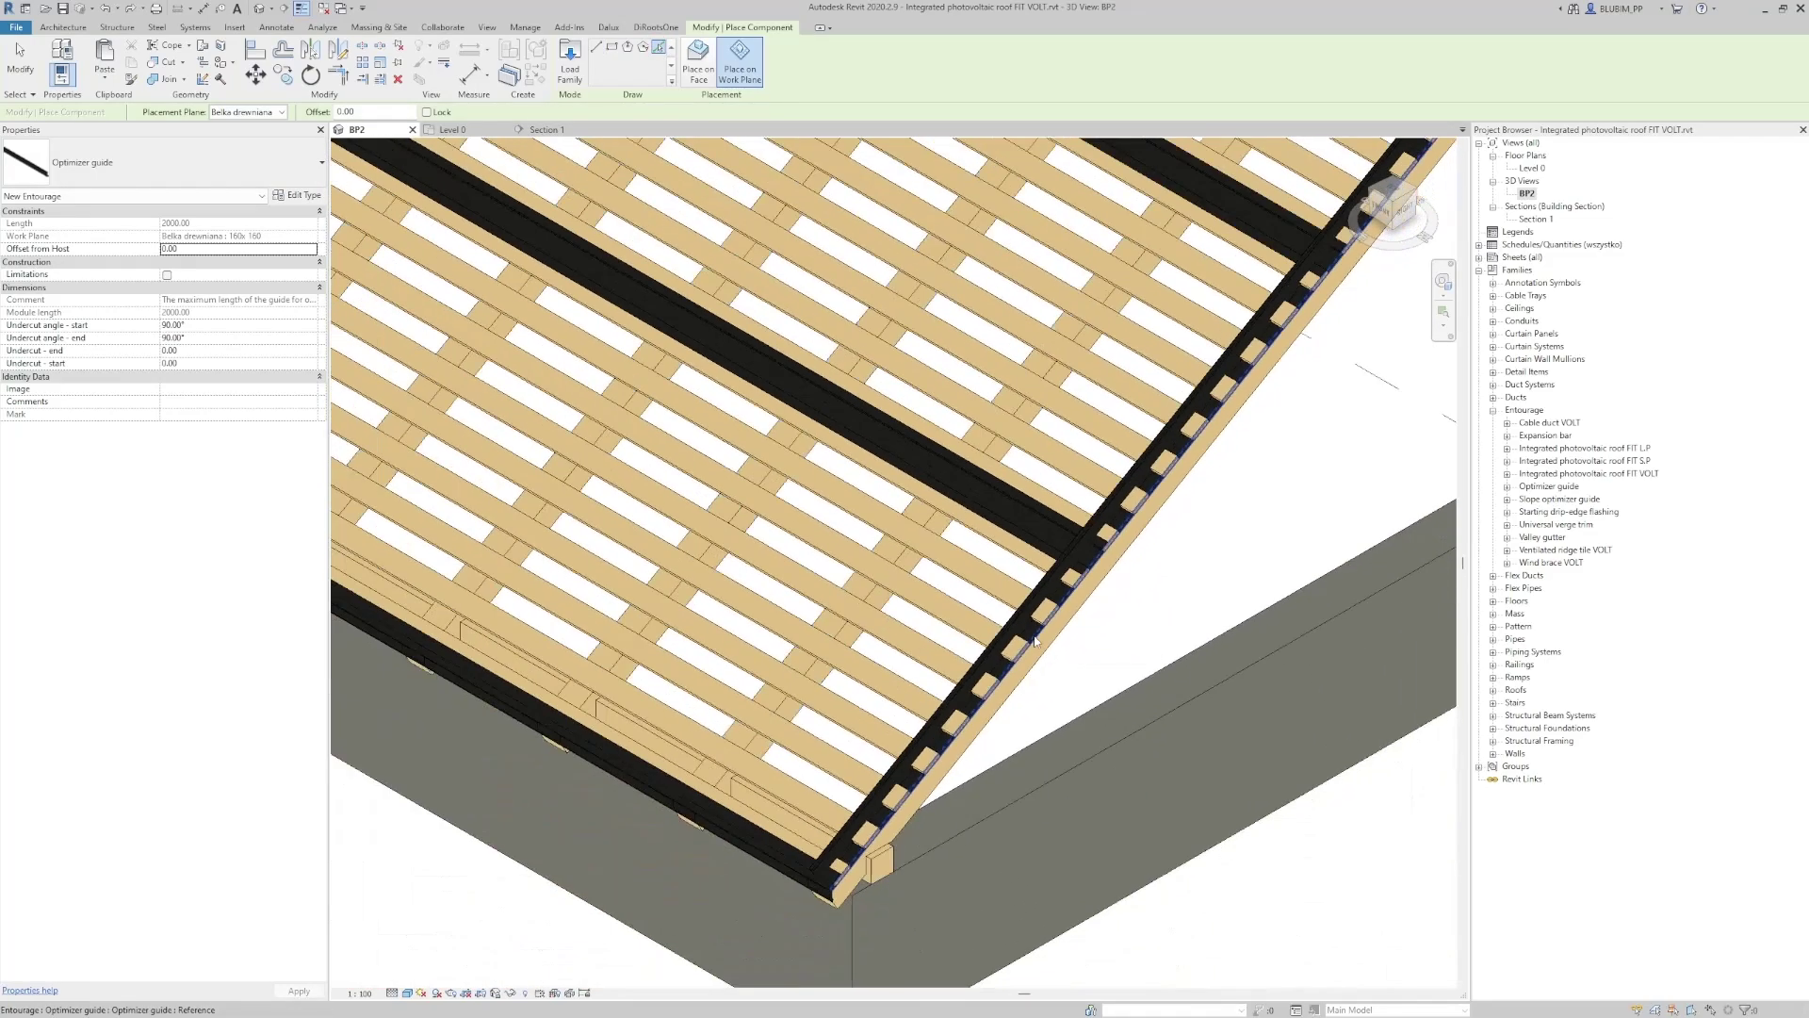
scroll(1035, 640, down, 1)
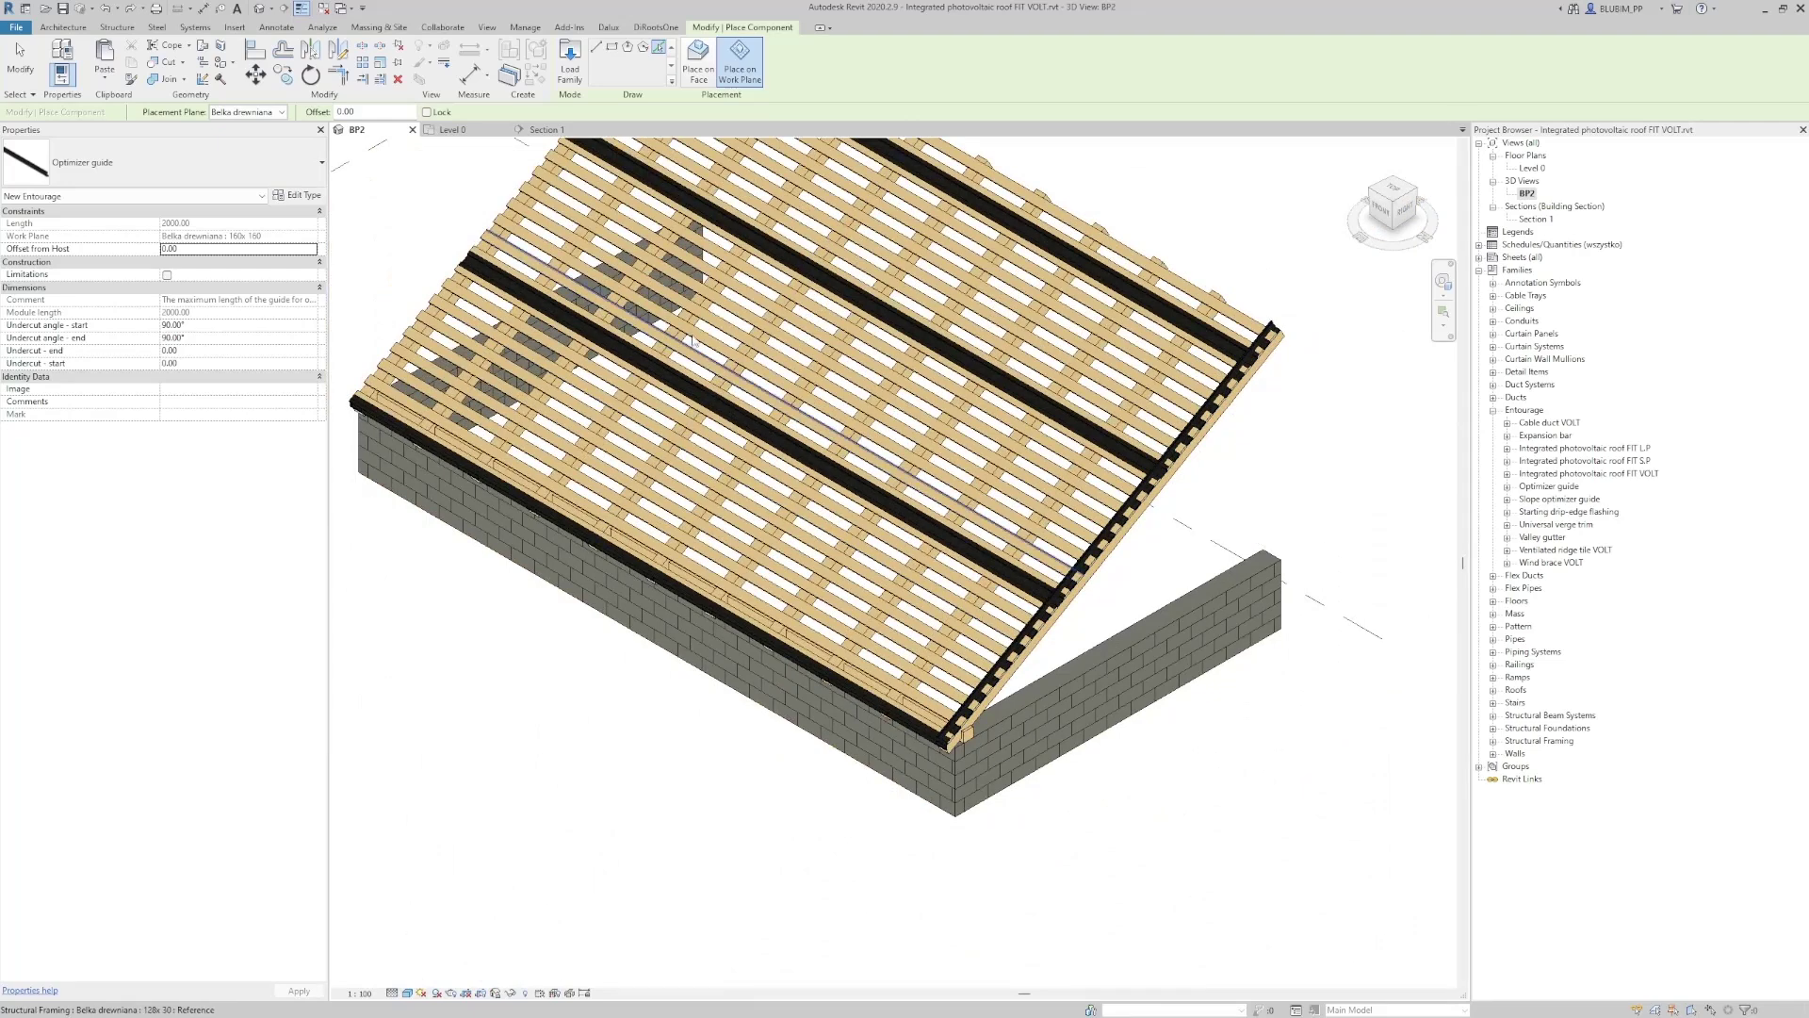
In the Level 0 plan, align the Optimizer guide's inner edge with the outer ends of the battens
click(476, 129)
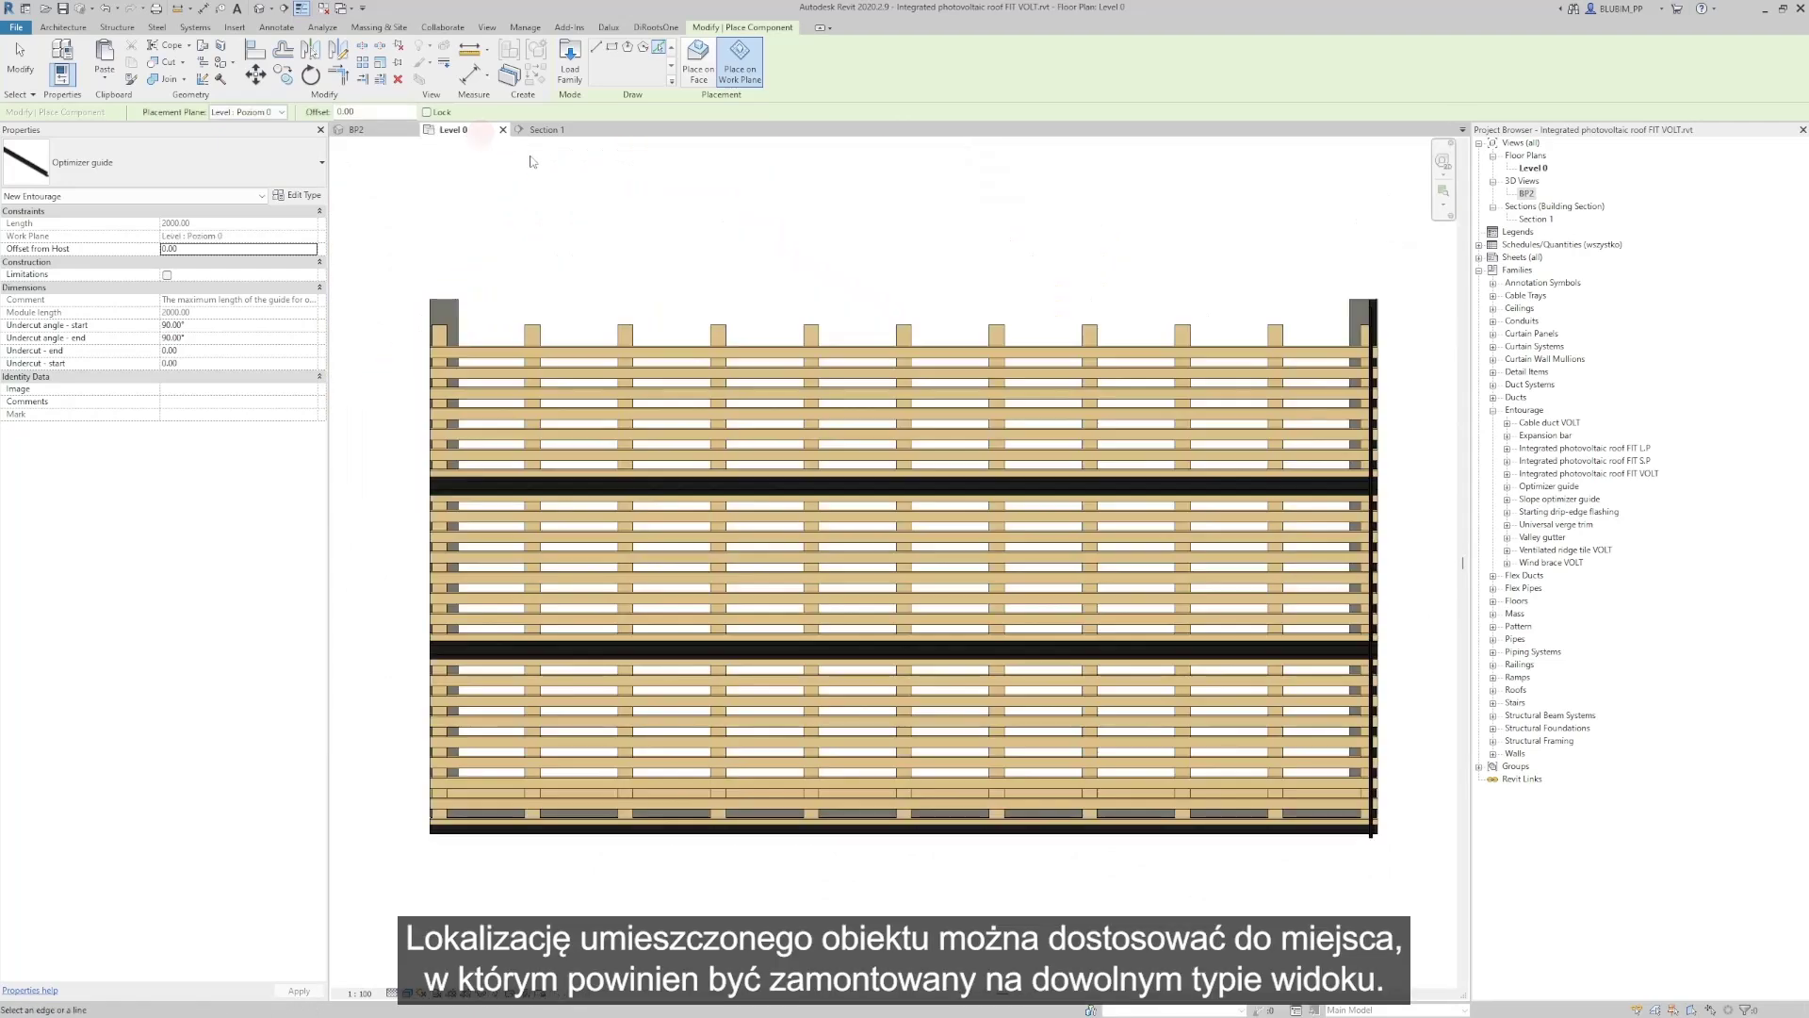
scroll(1392, 332, up, 5)
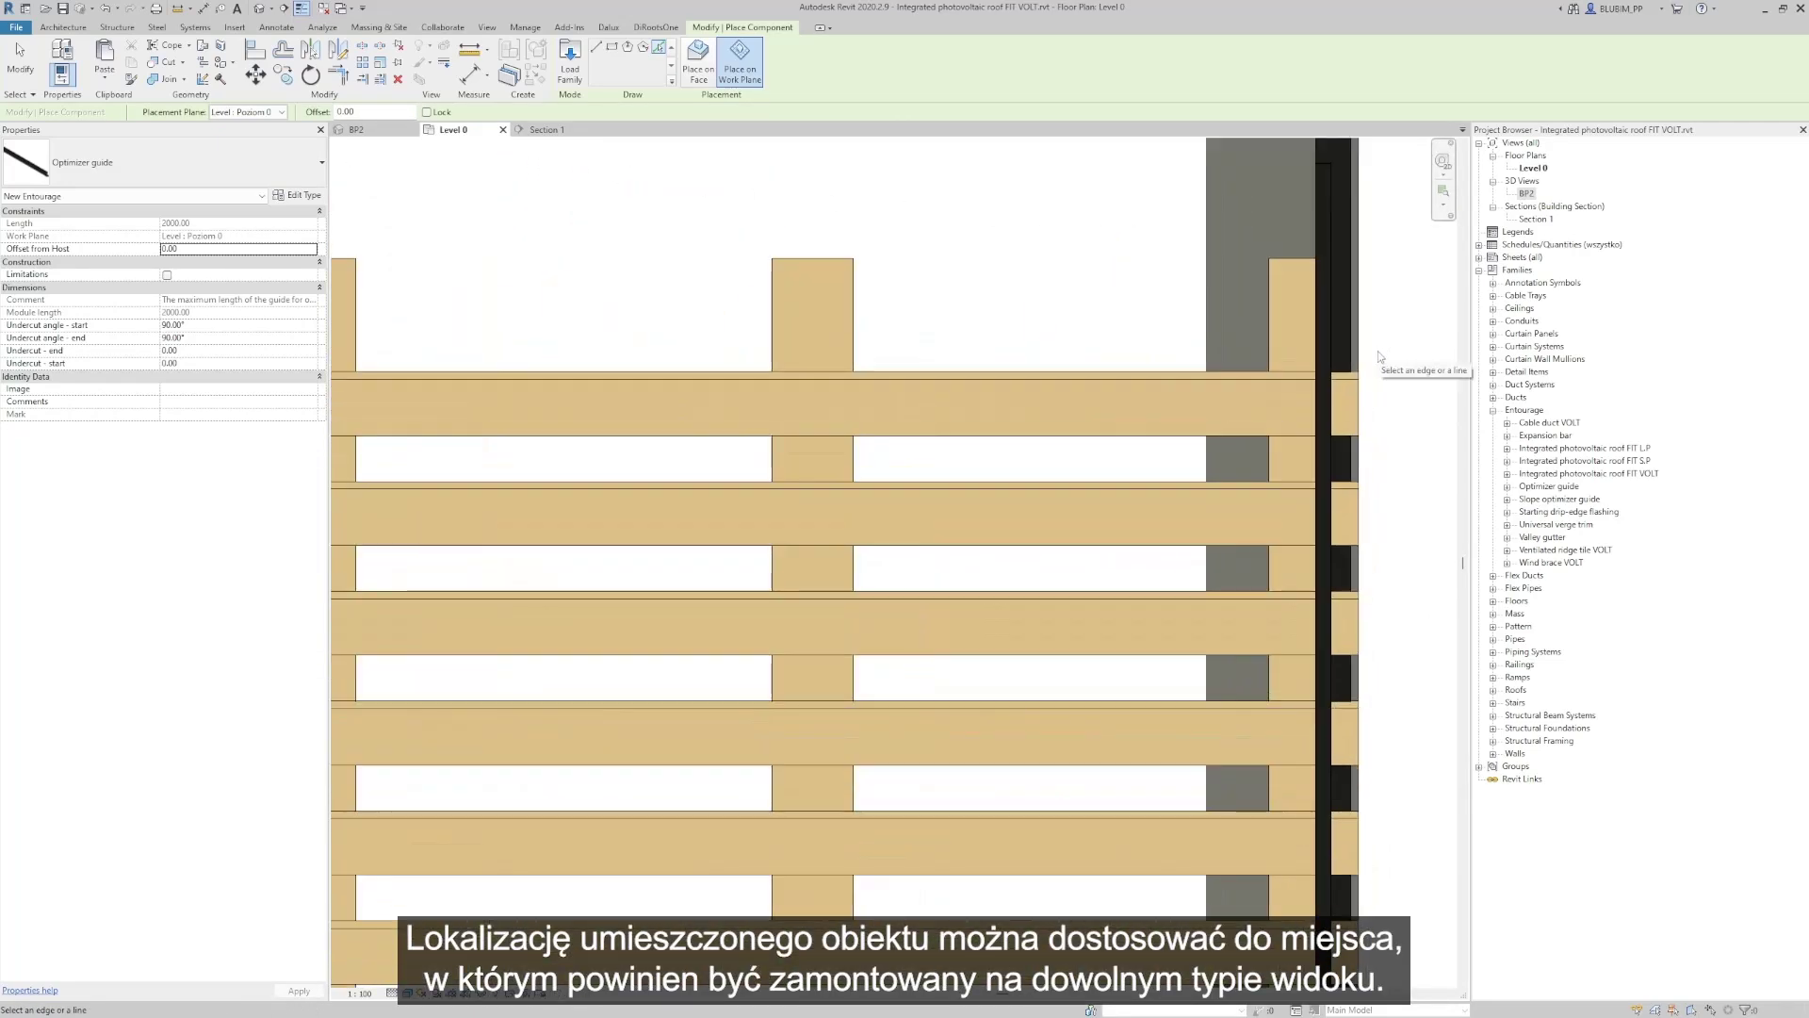
key(Escape)
key(a)
key(l)
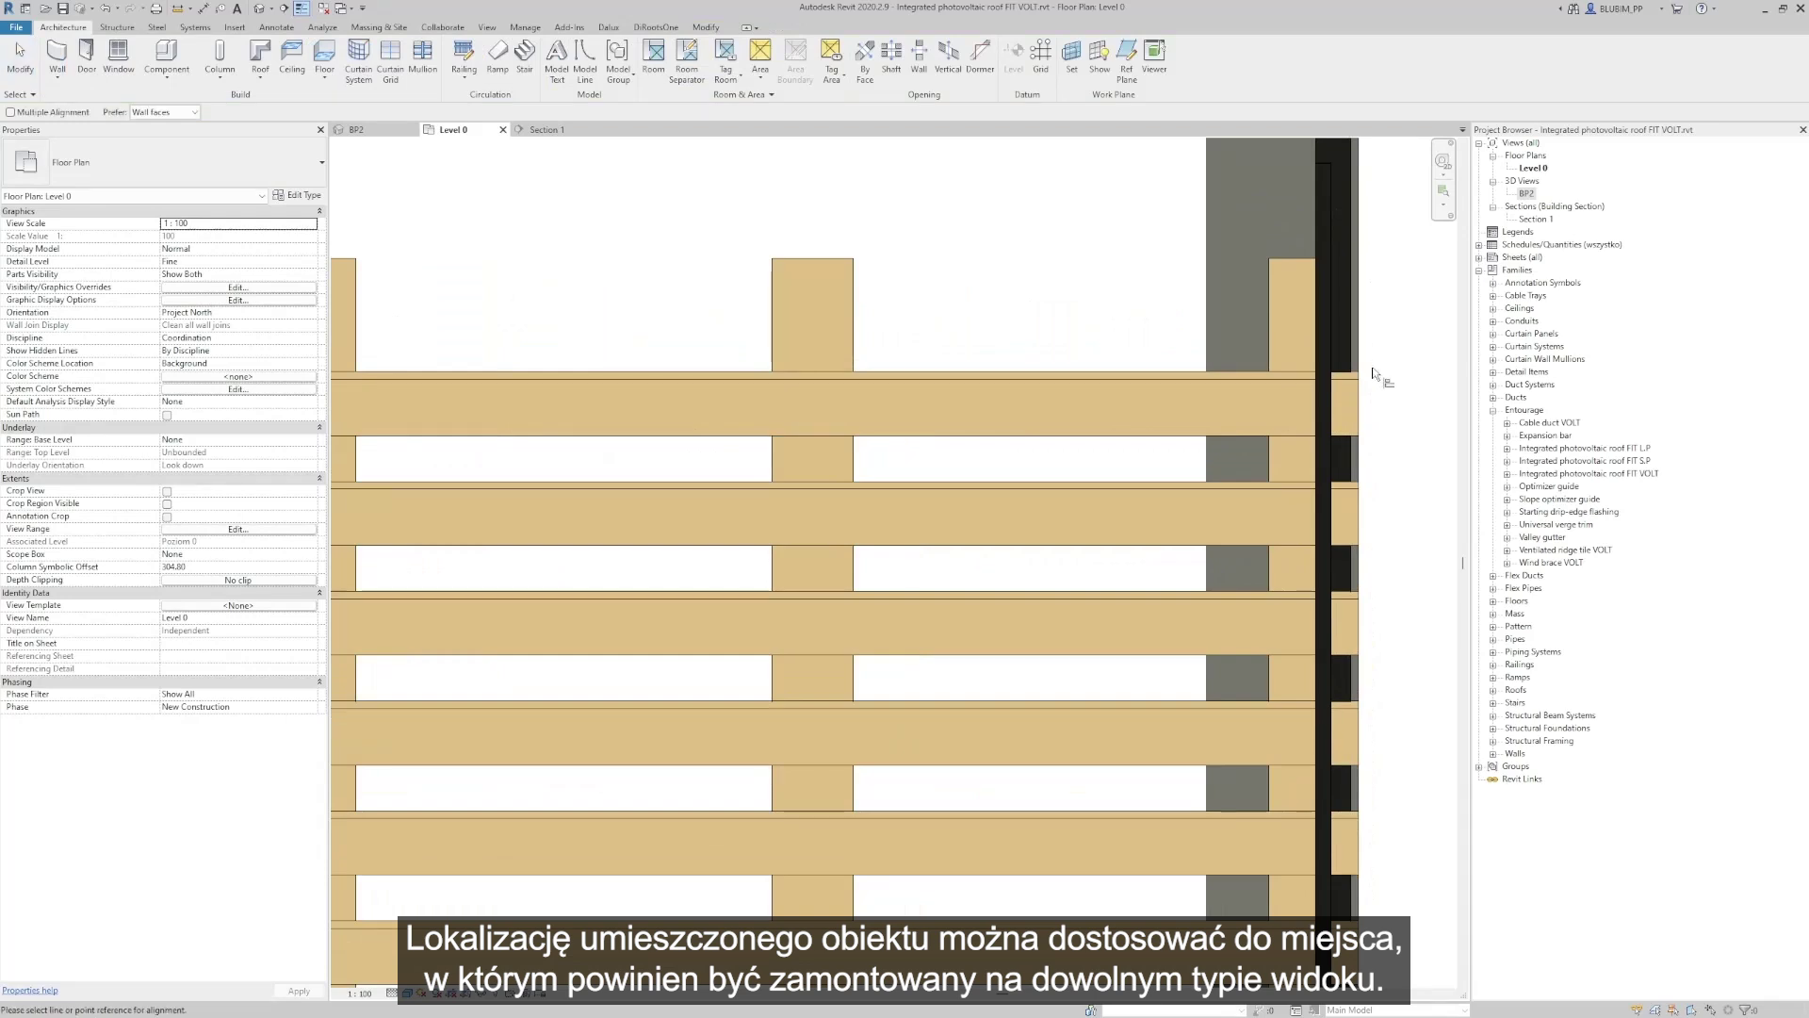
click(1358, 399)
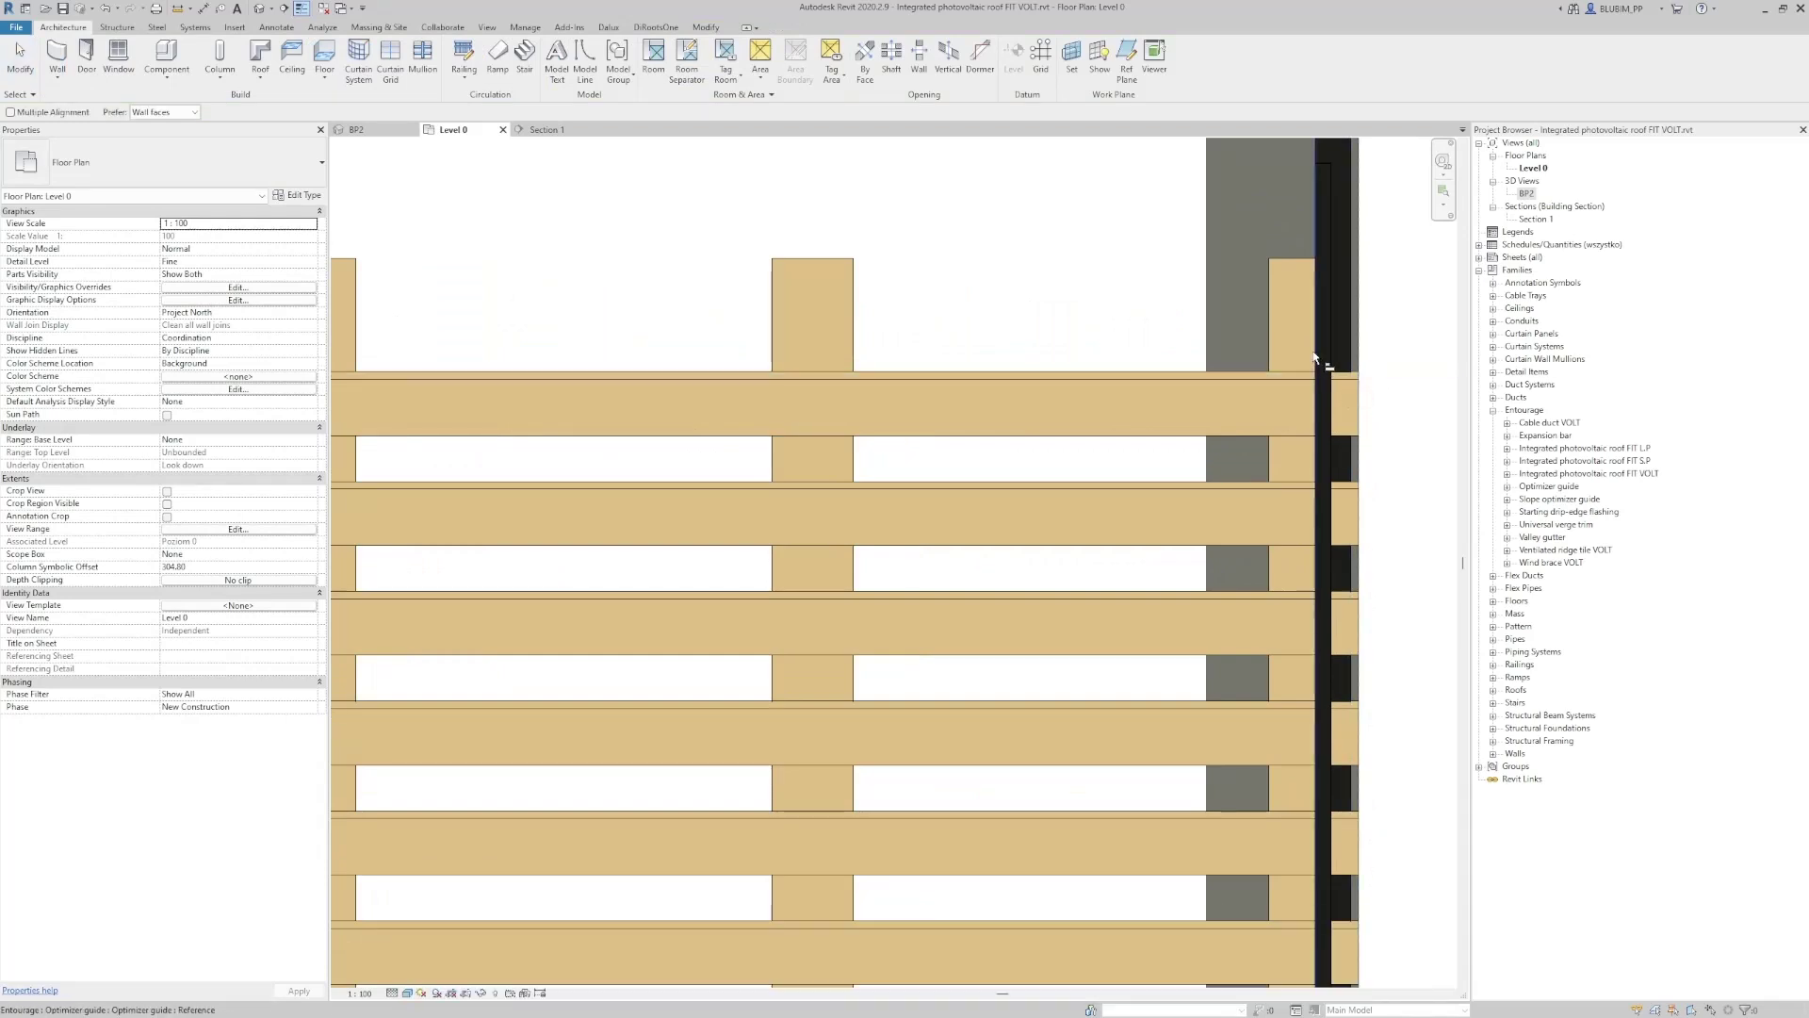
click(1315, 358)
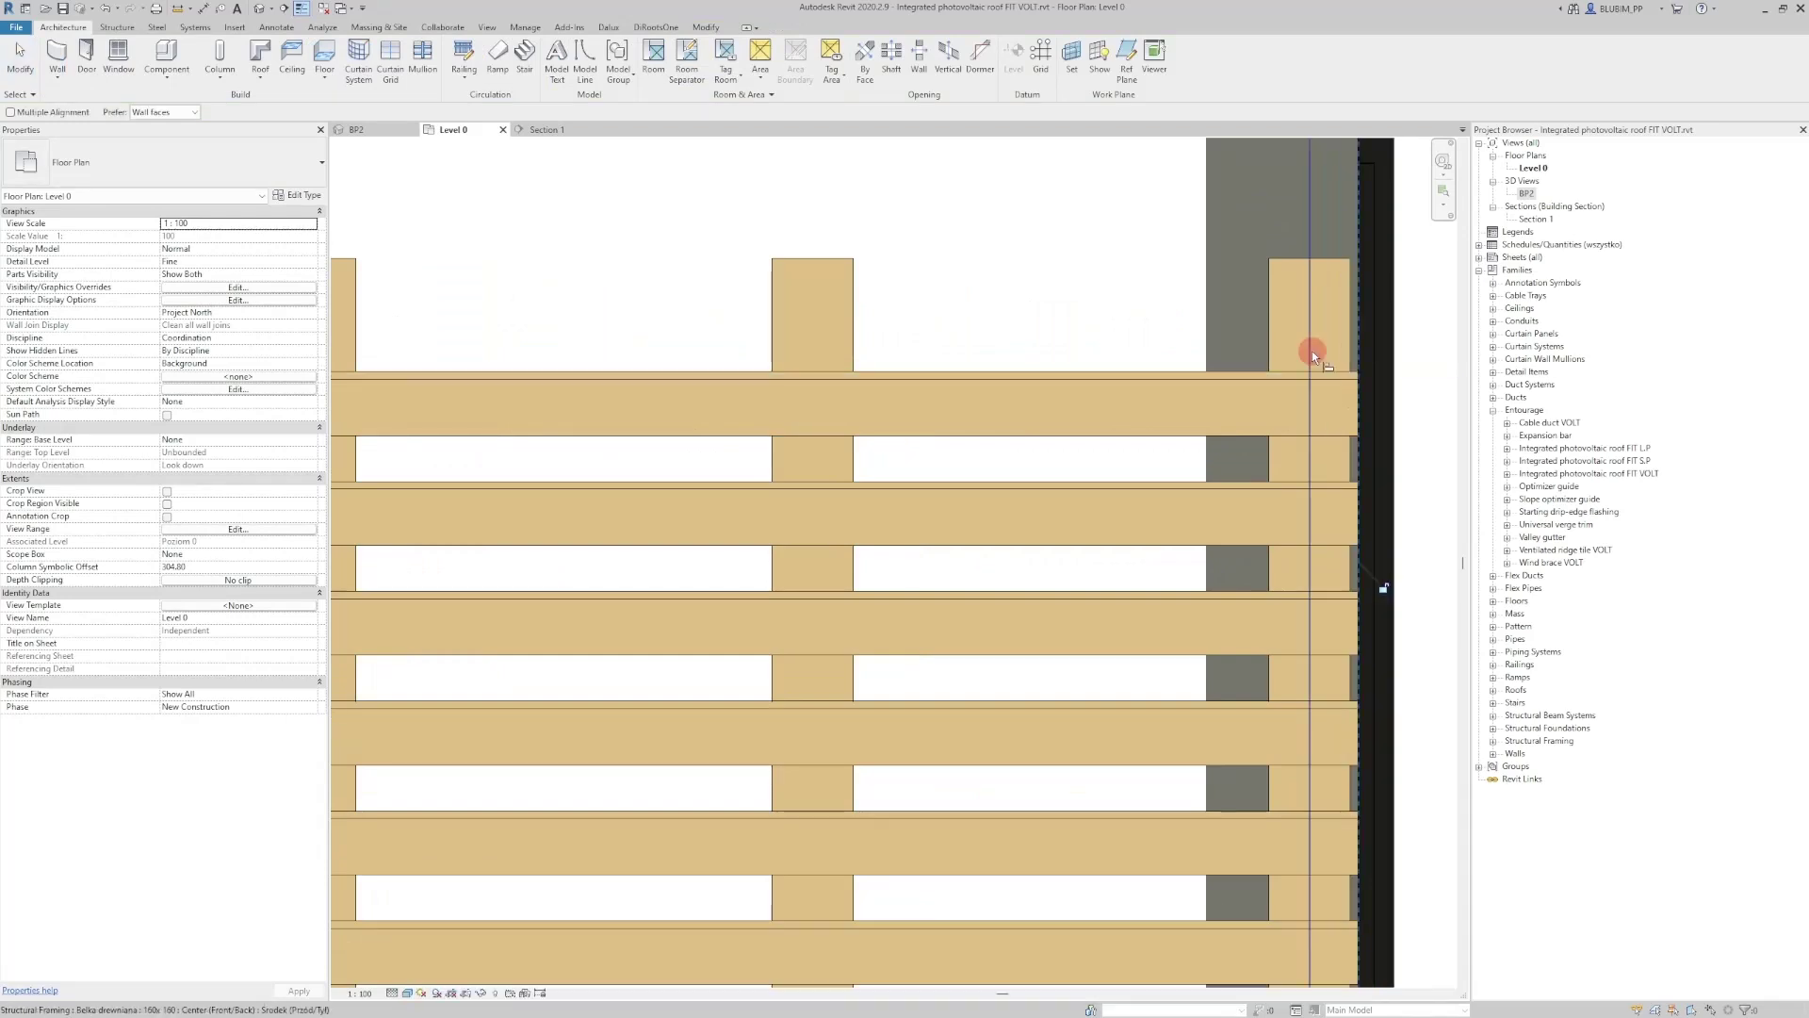
In Section 1, shorten the Optimizer guide's eaves end to the lowest batten, giving a guide length of 6345 mm
click(556, 133)
click(856, 619)
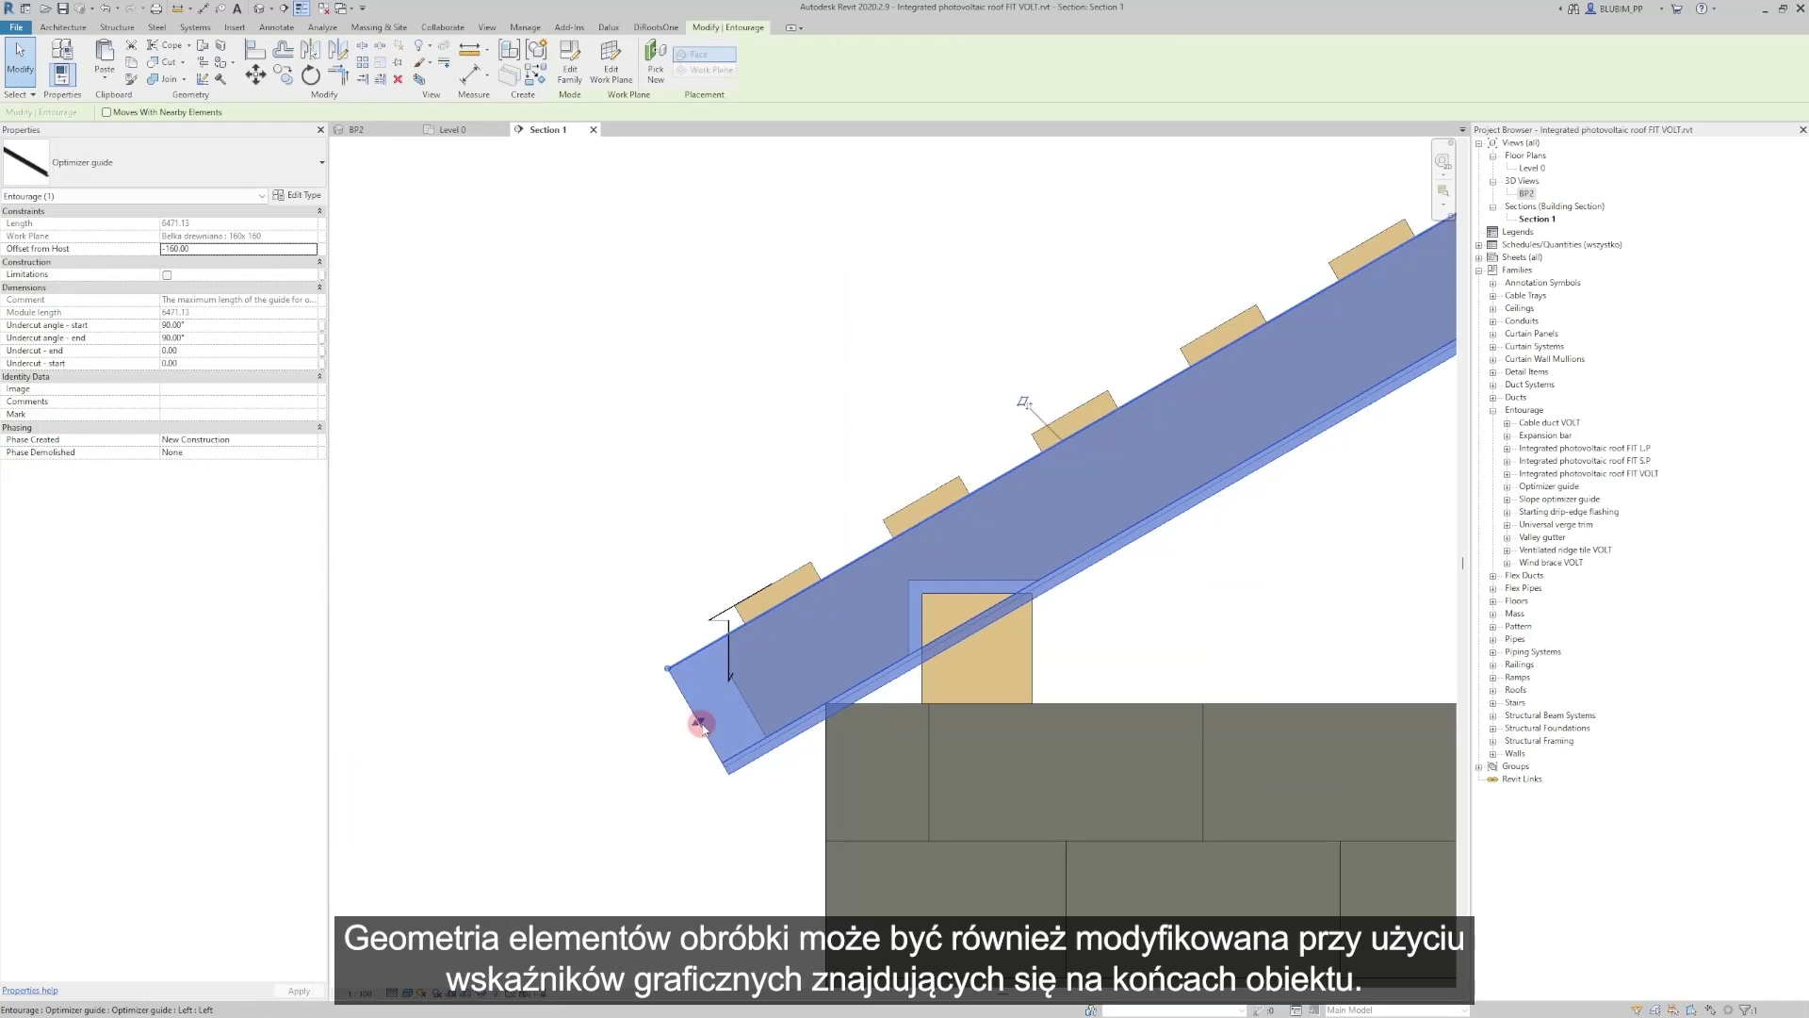
drag(700, 724, 779, 686)
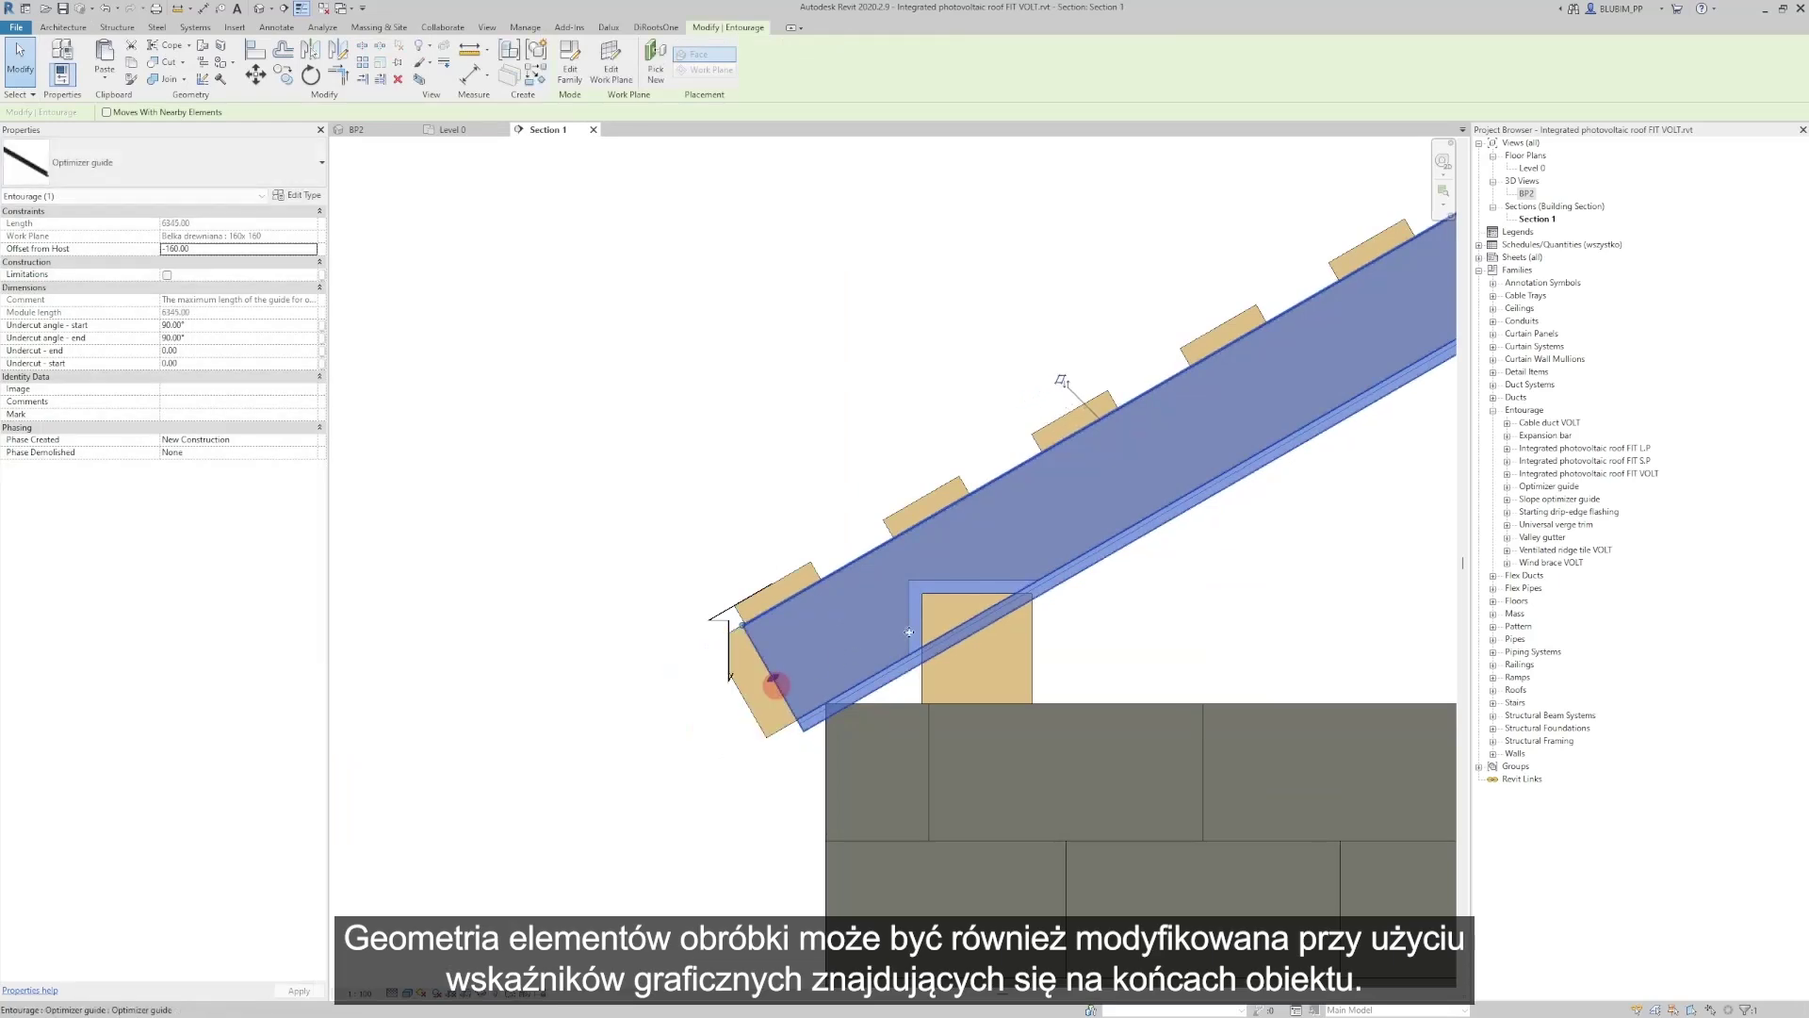
Extend the Optimizer guide's ridge end to the upper end of the rafter, giving a length of about 6448 mm
scroll(1200, 545, down, 3)
middle_drag(1204, 546, 449, 833)
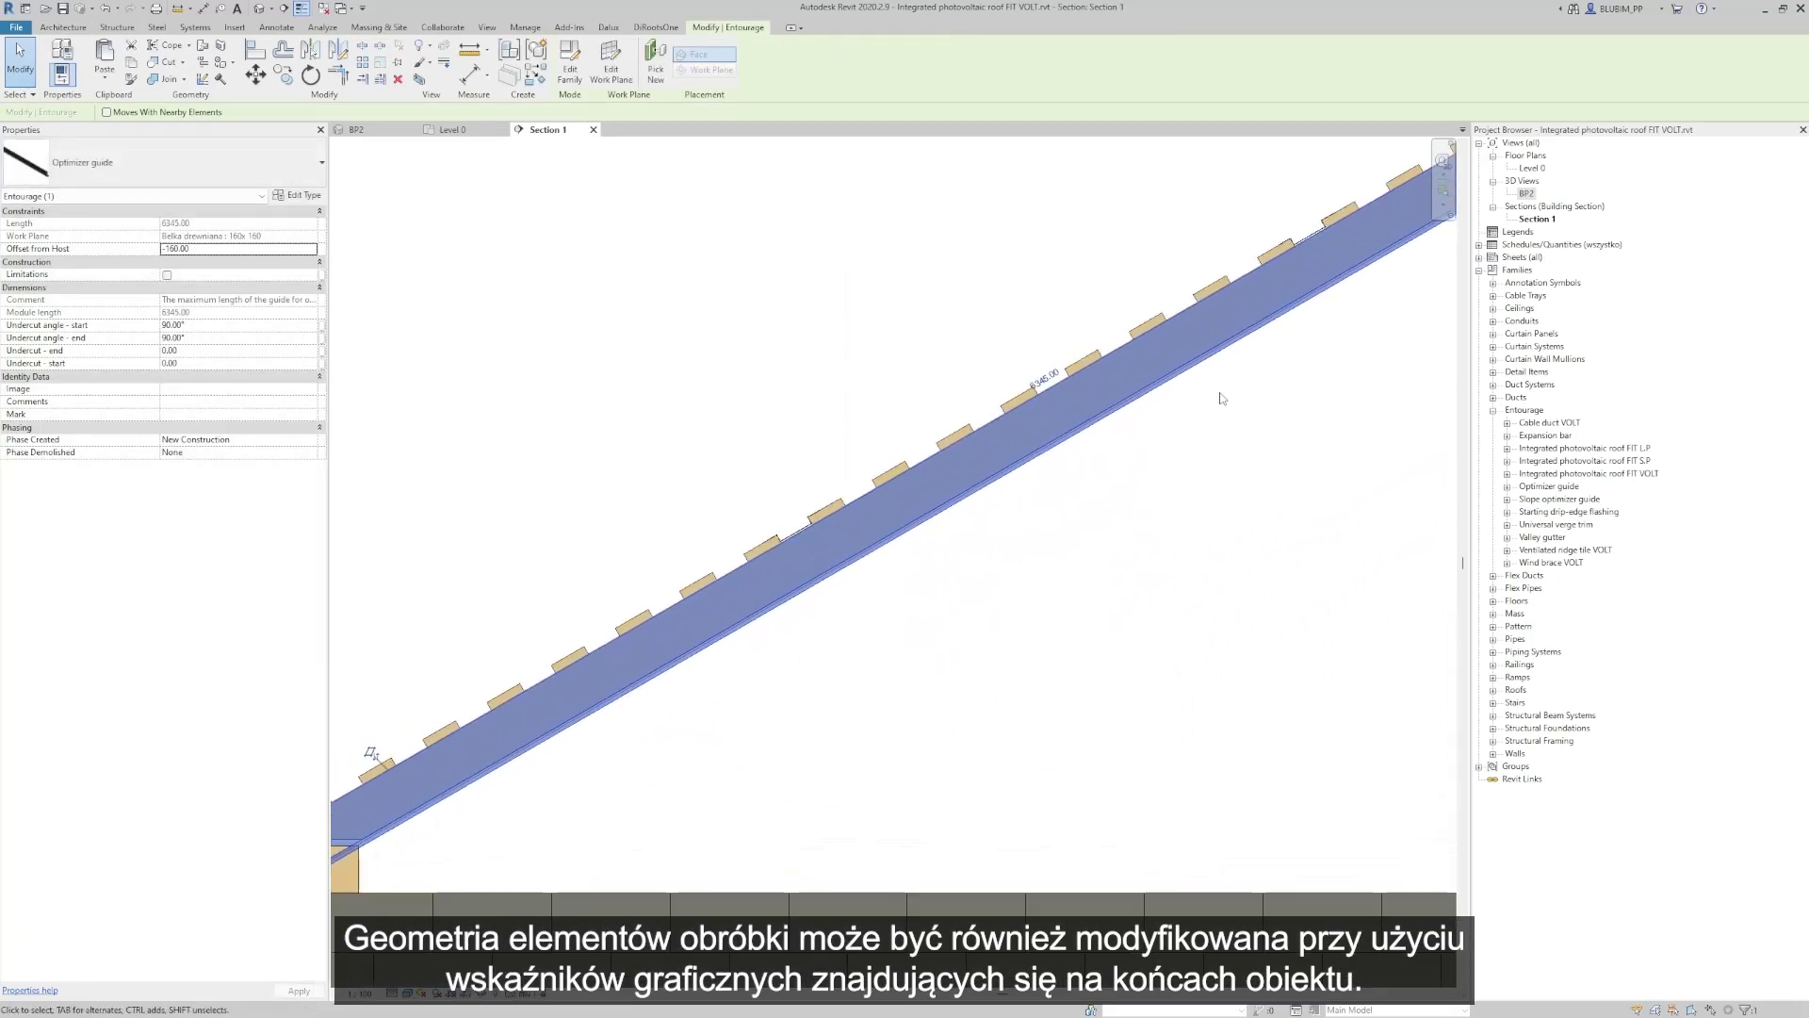
middle_drag(1223, 396, 676, 699)
scroll(1207, 363, up, 3)
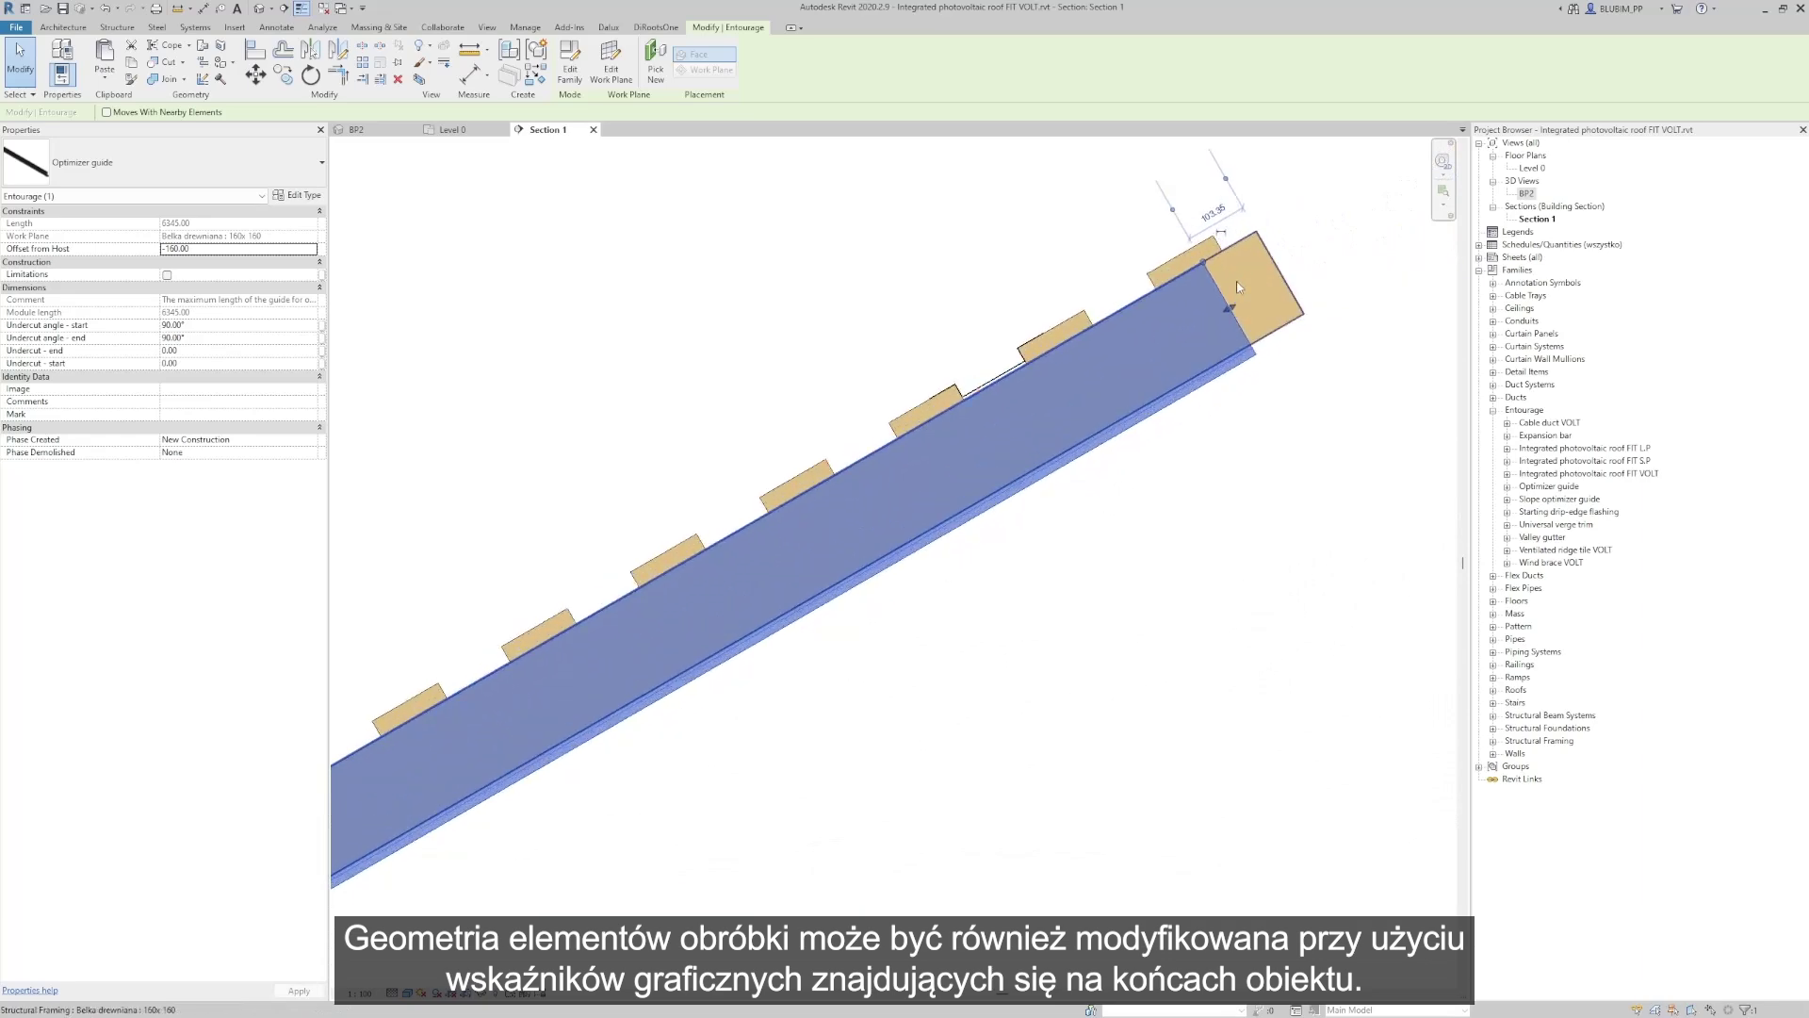
drag(1261, 276, 1285, 271)
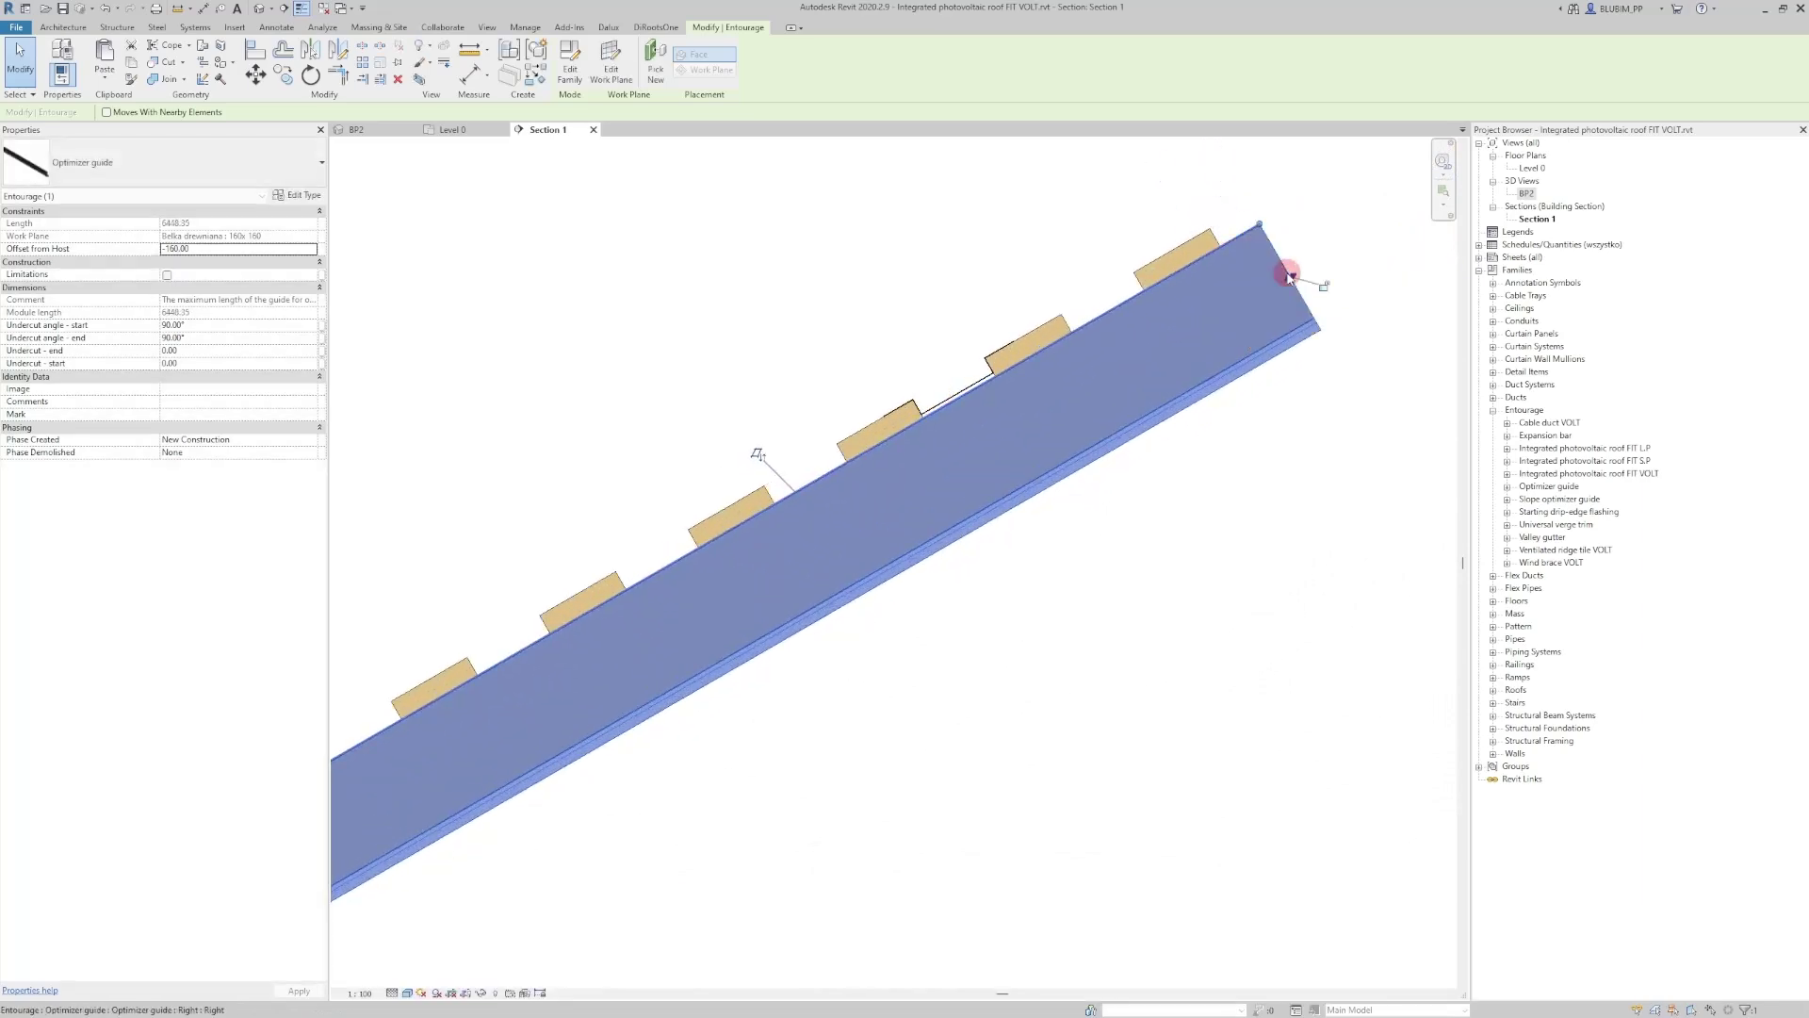
key(Escape)
In the BP2 3D view, place a Wind brace VOLT on the current beam work plane by picking the gable edge line, then select it
click(705, 272)
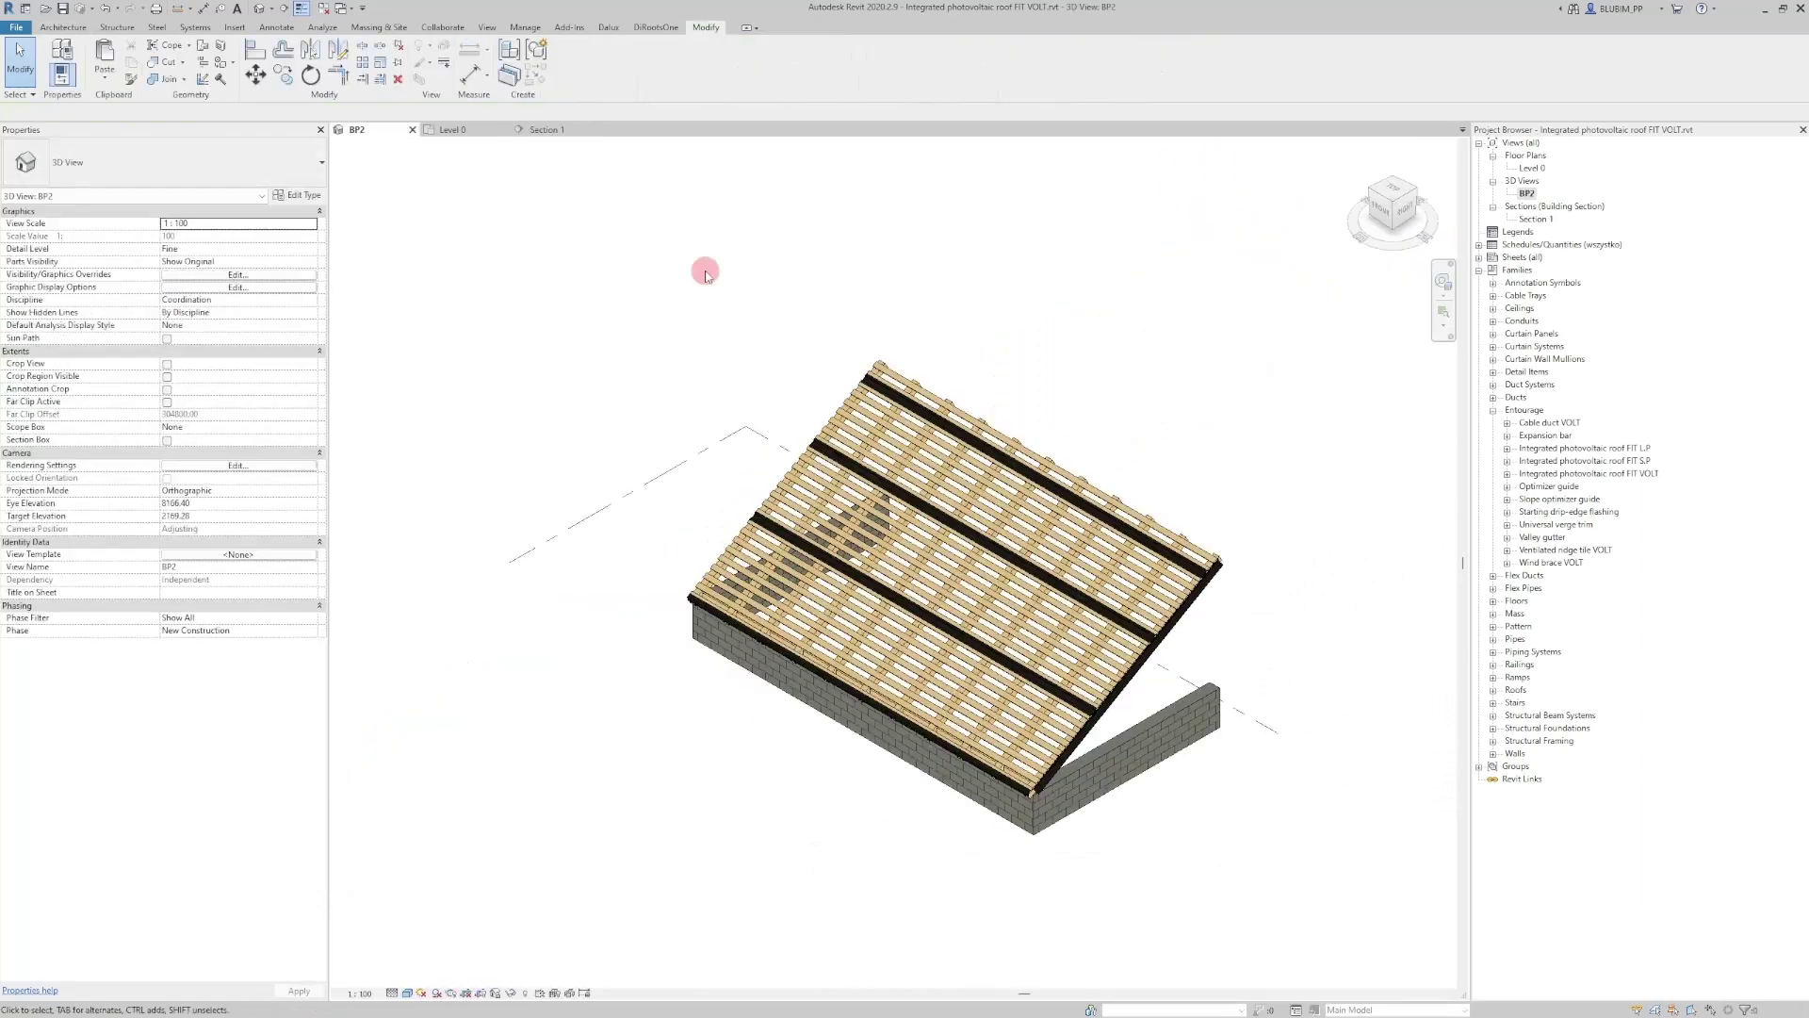
click(66, 28)
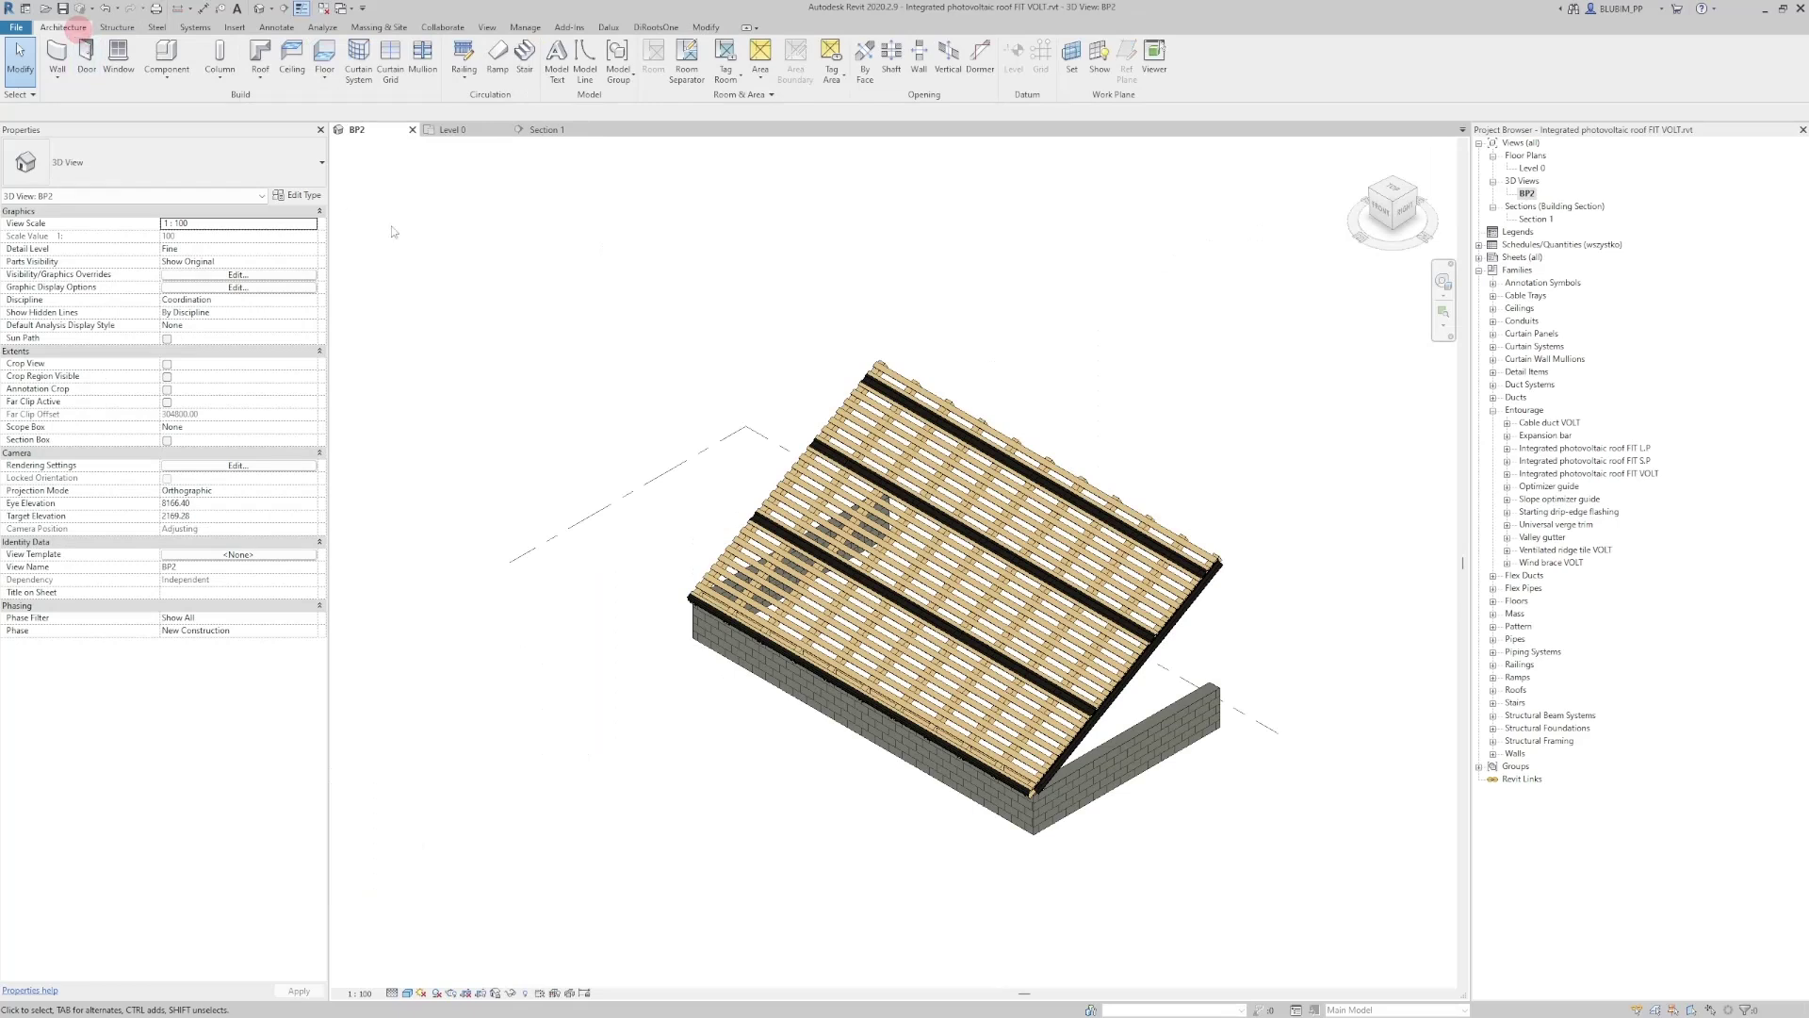
click(1074, 62)
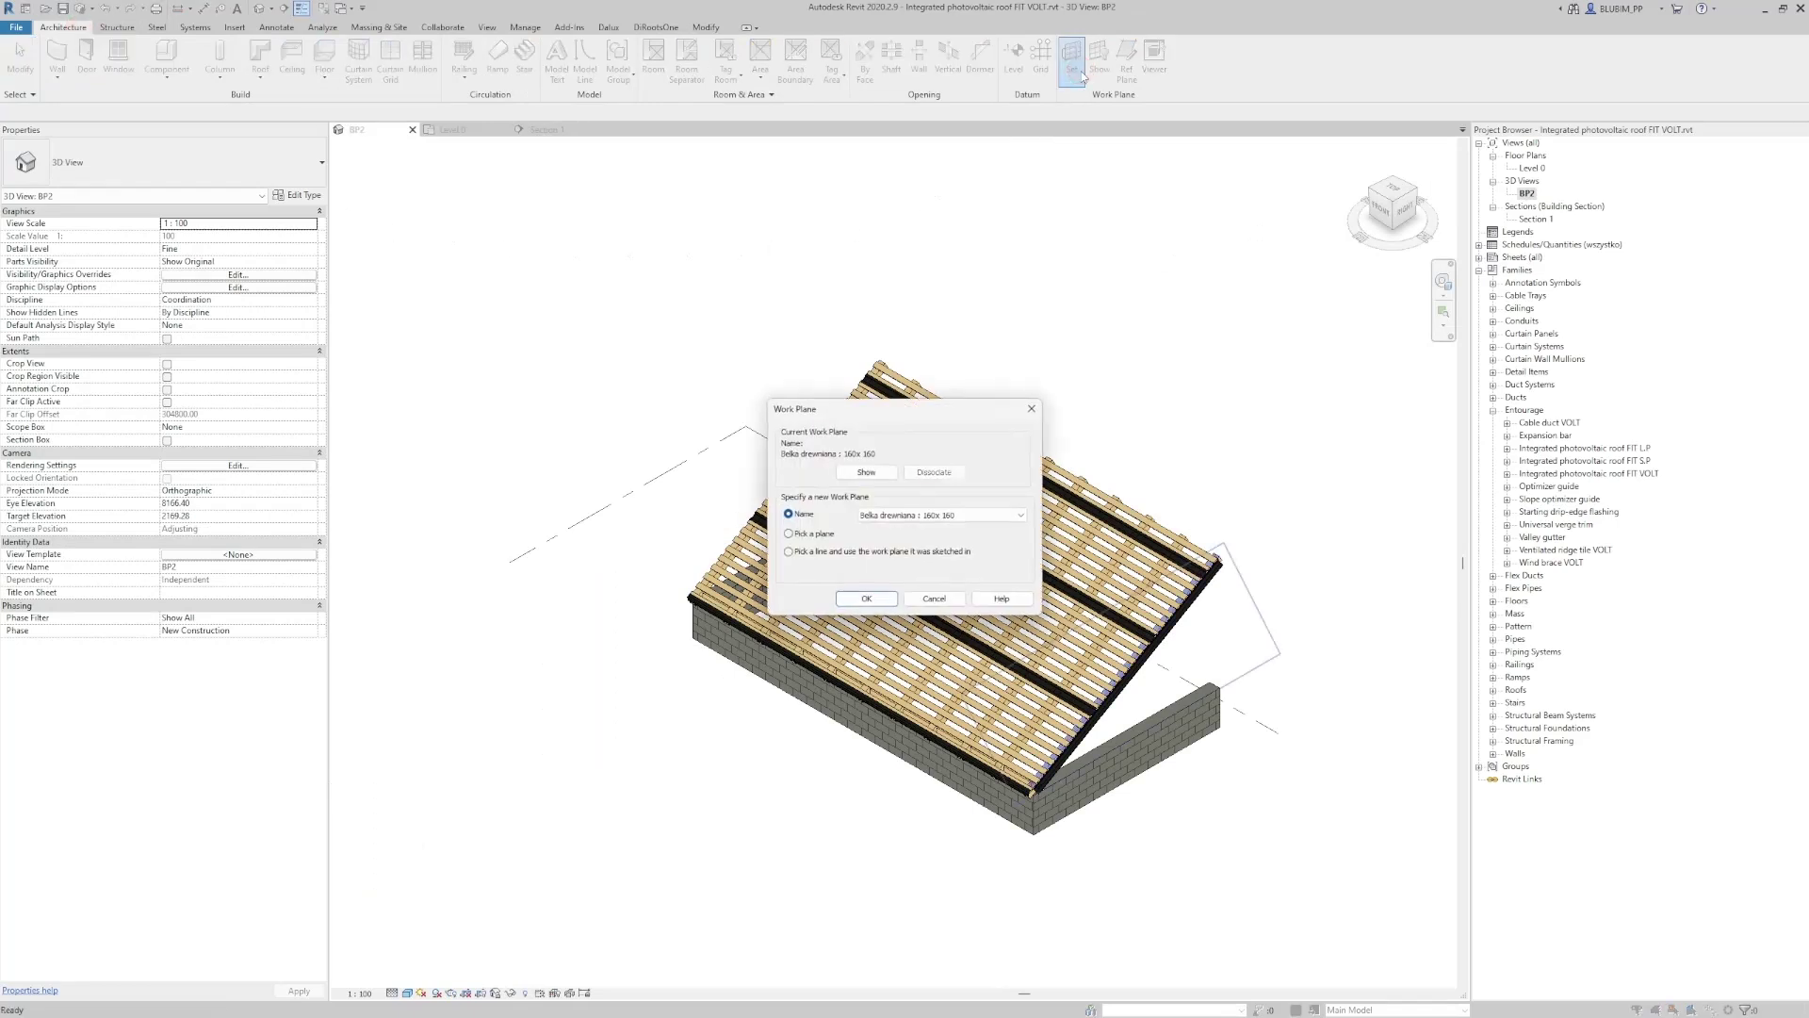
click(866, 597)
click(166, 55)
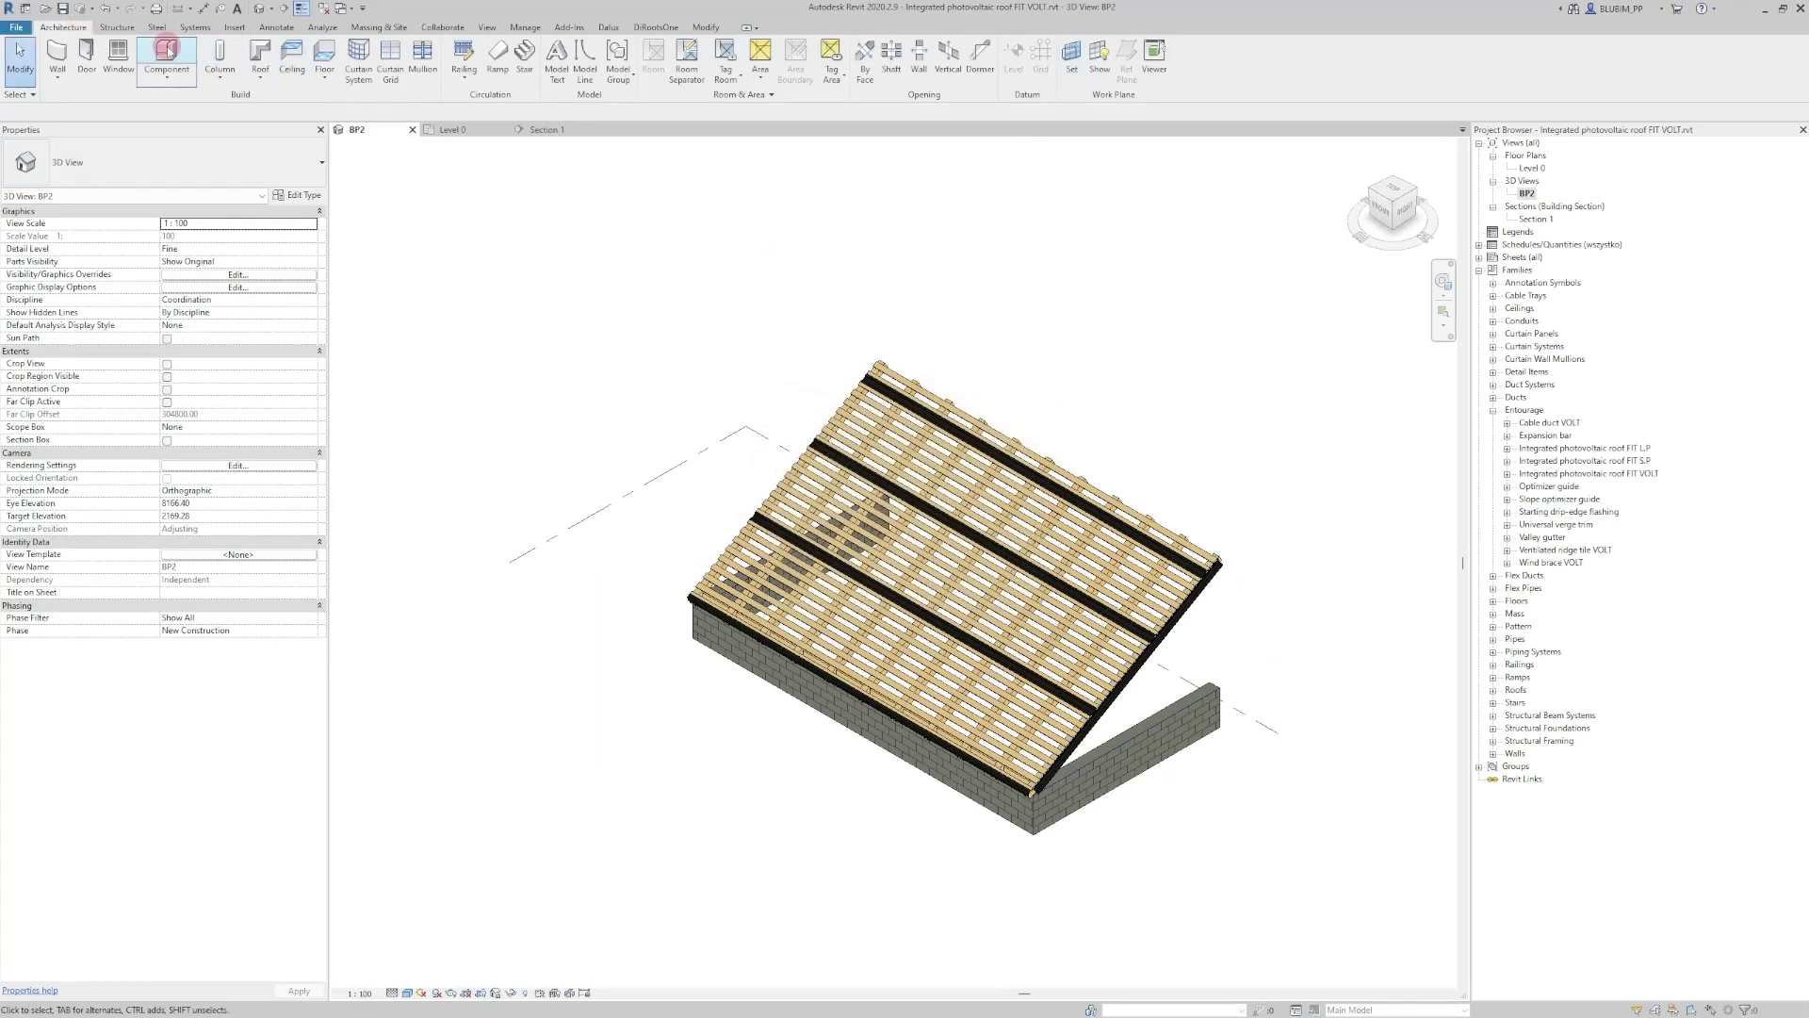
click(164, 165)
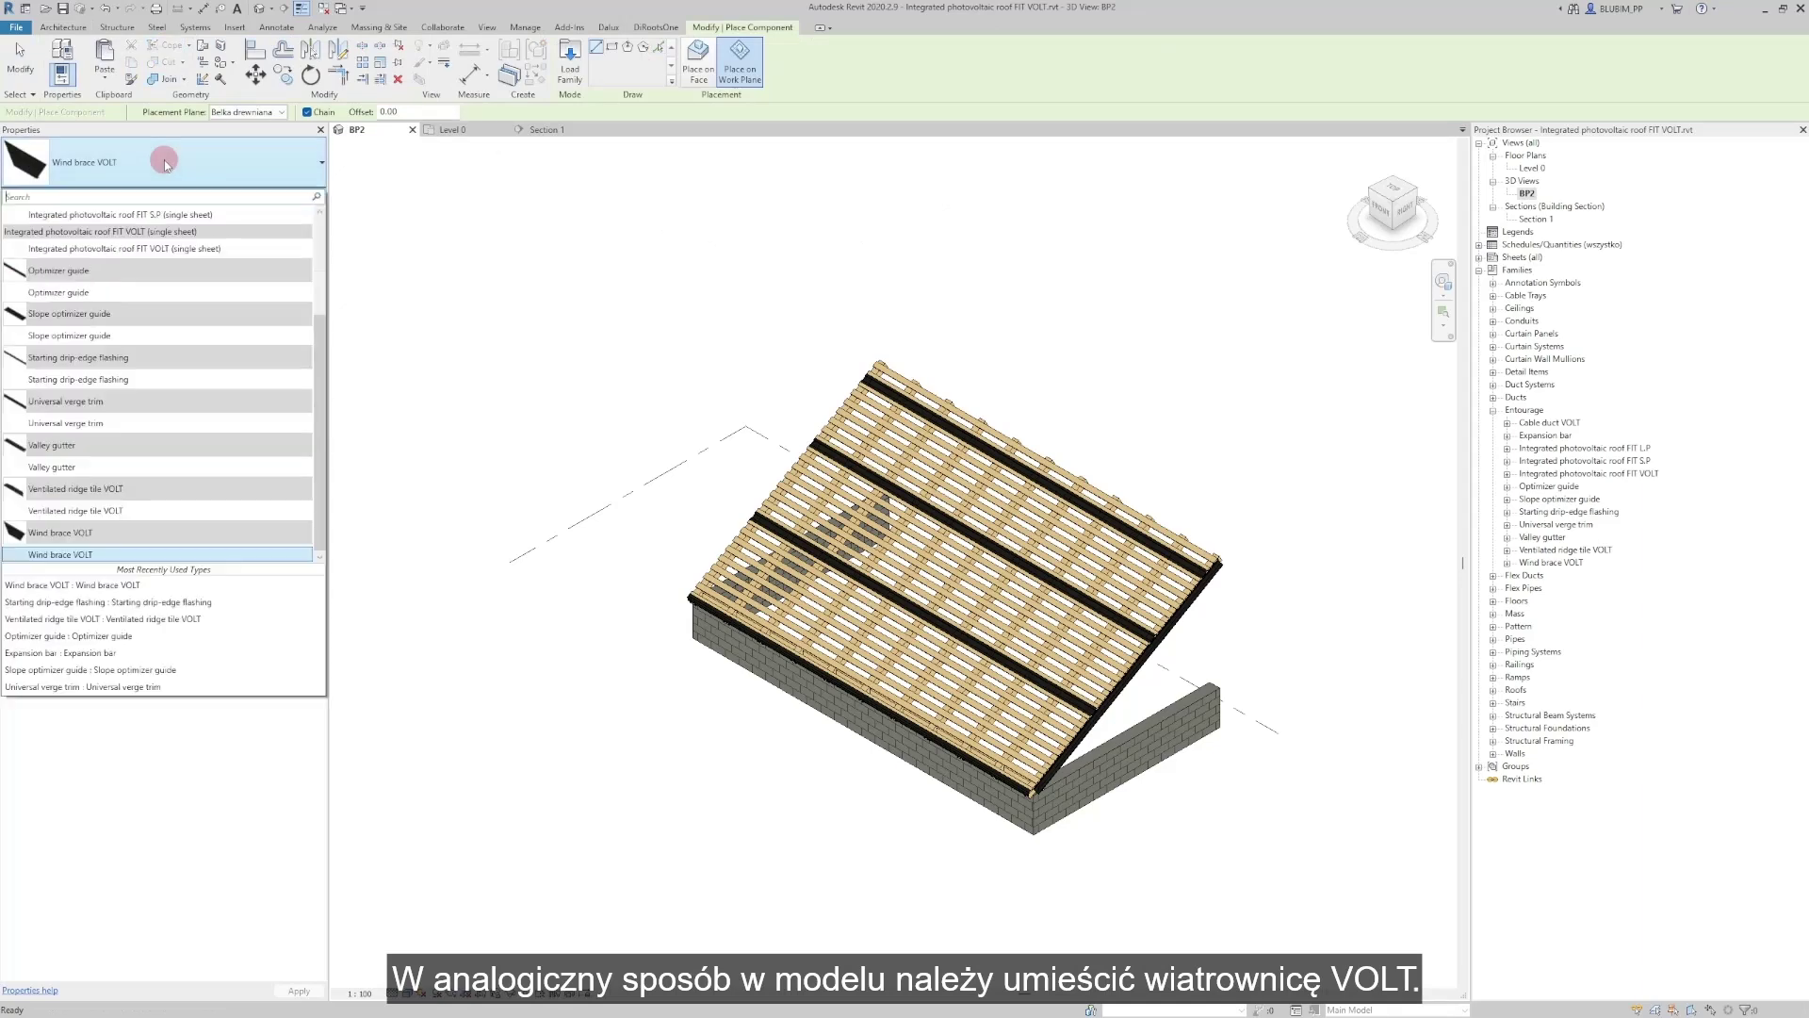
click(164, 165)
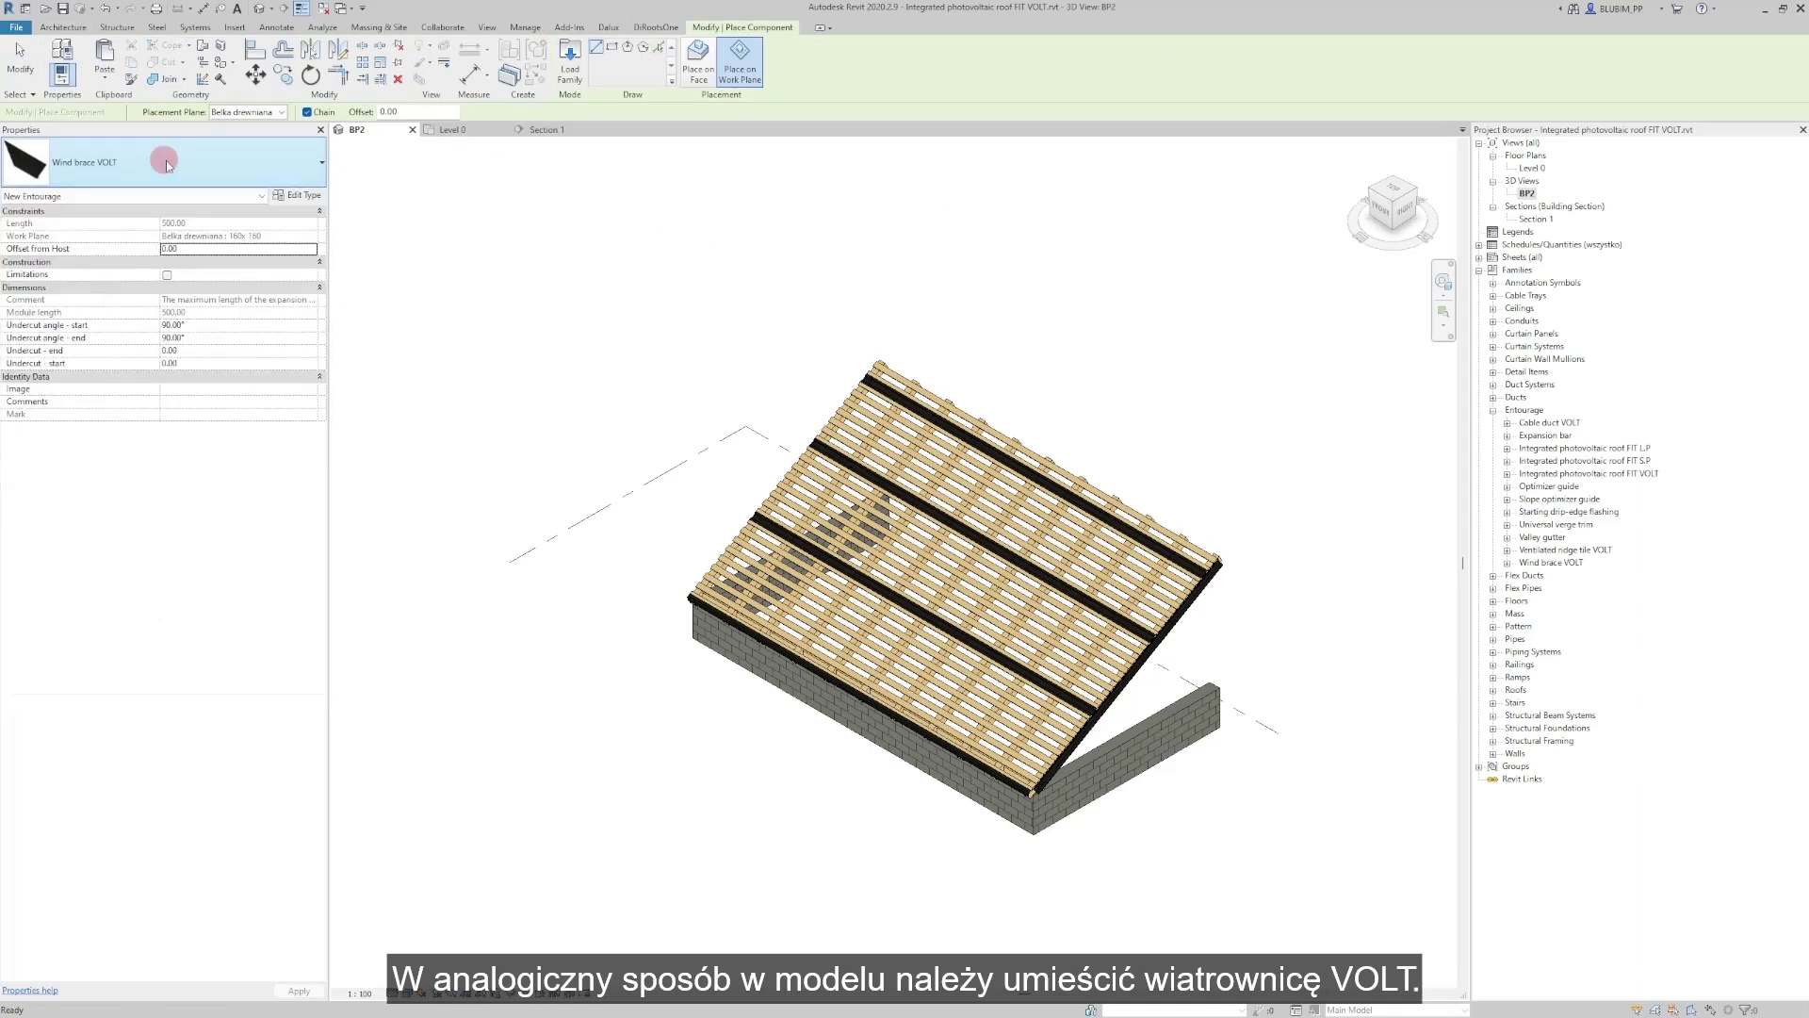
click(754, 81)
click(659, 47)
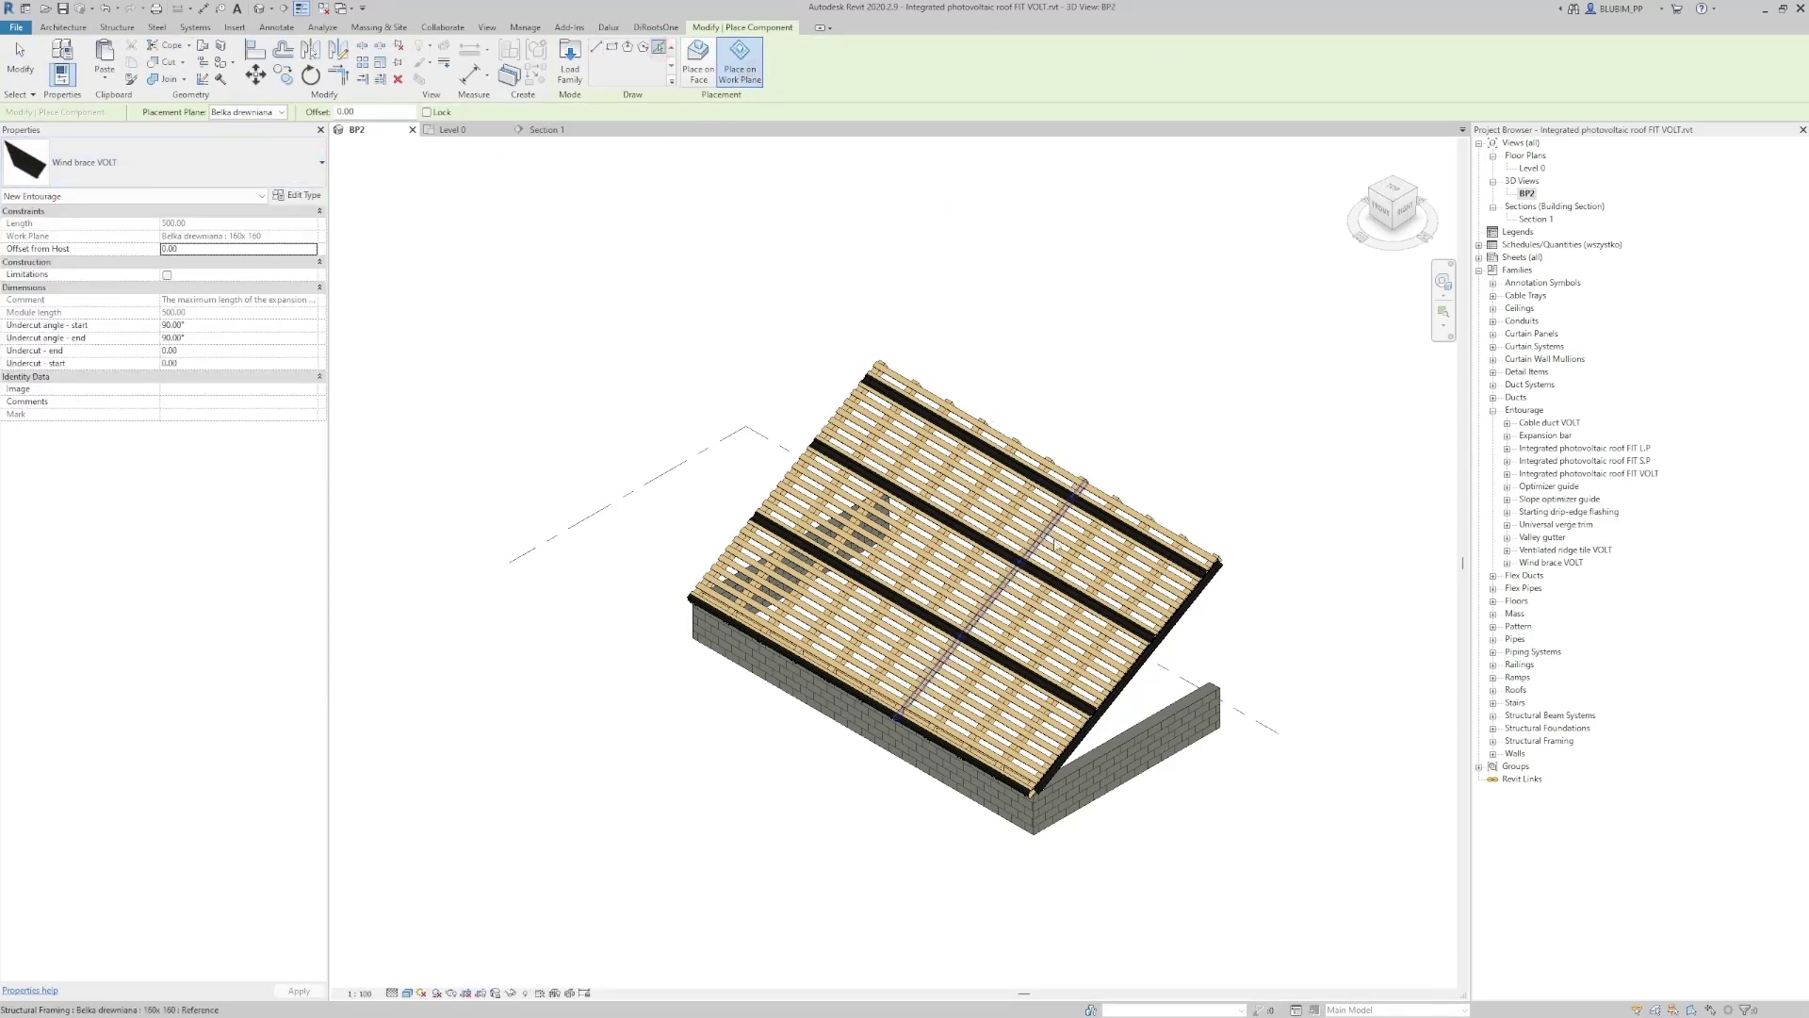
scroll(1113, 687, up, 6)
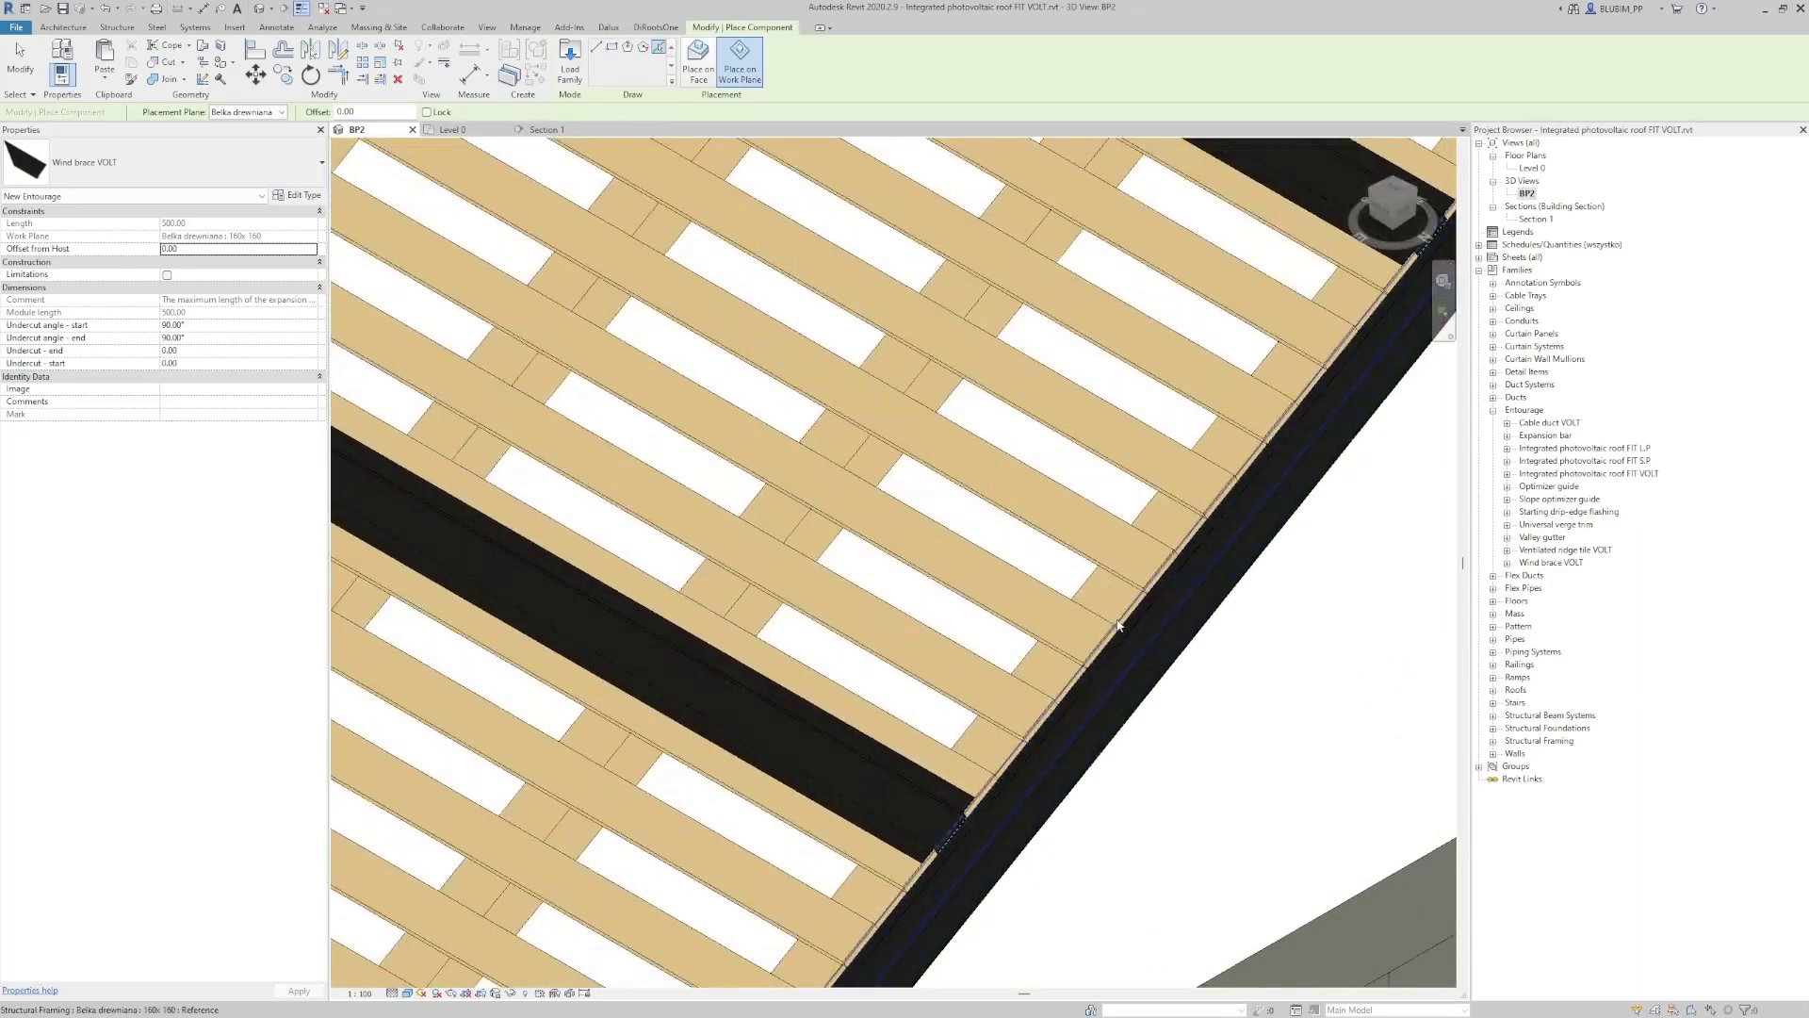
click(1121, 618)
key(Escape)
click(1102, 578)
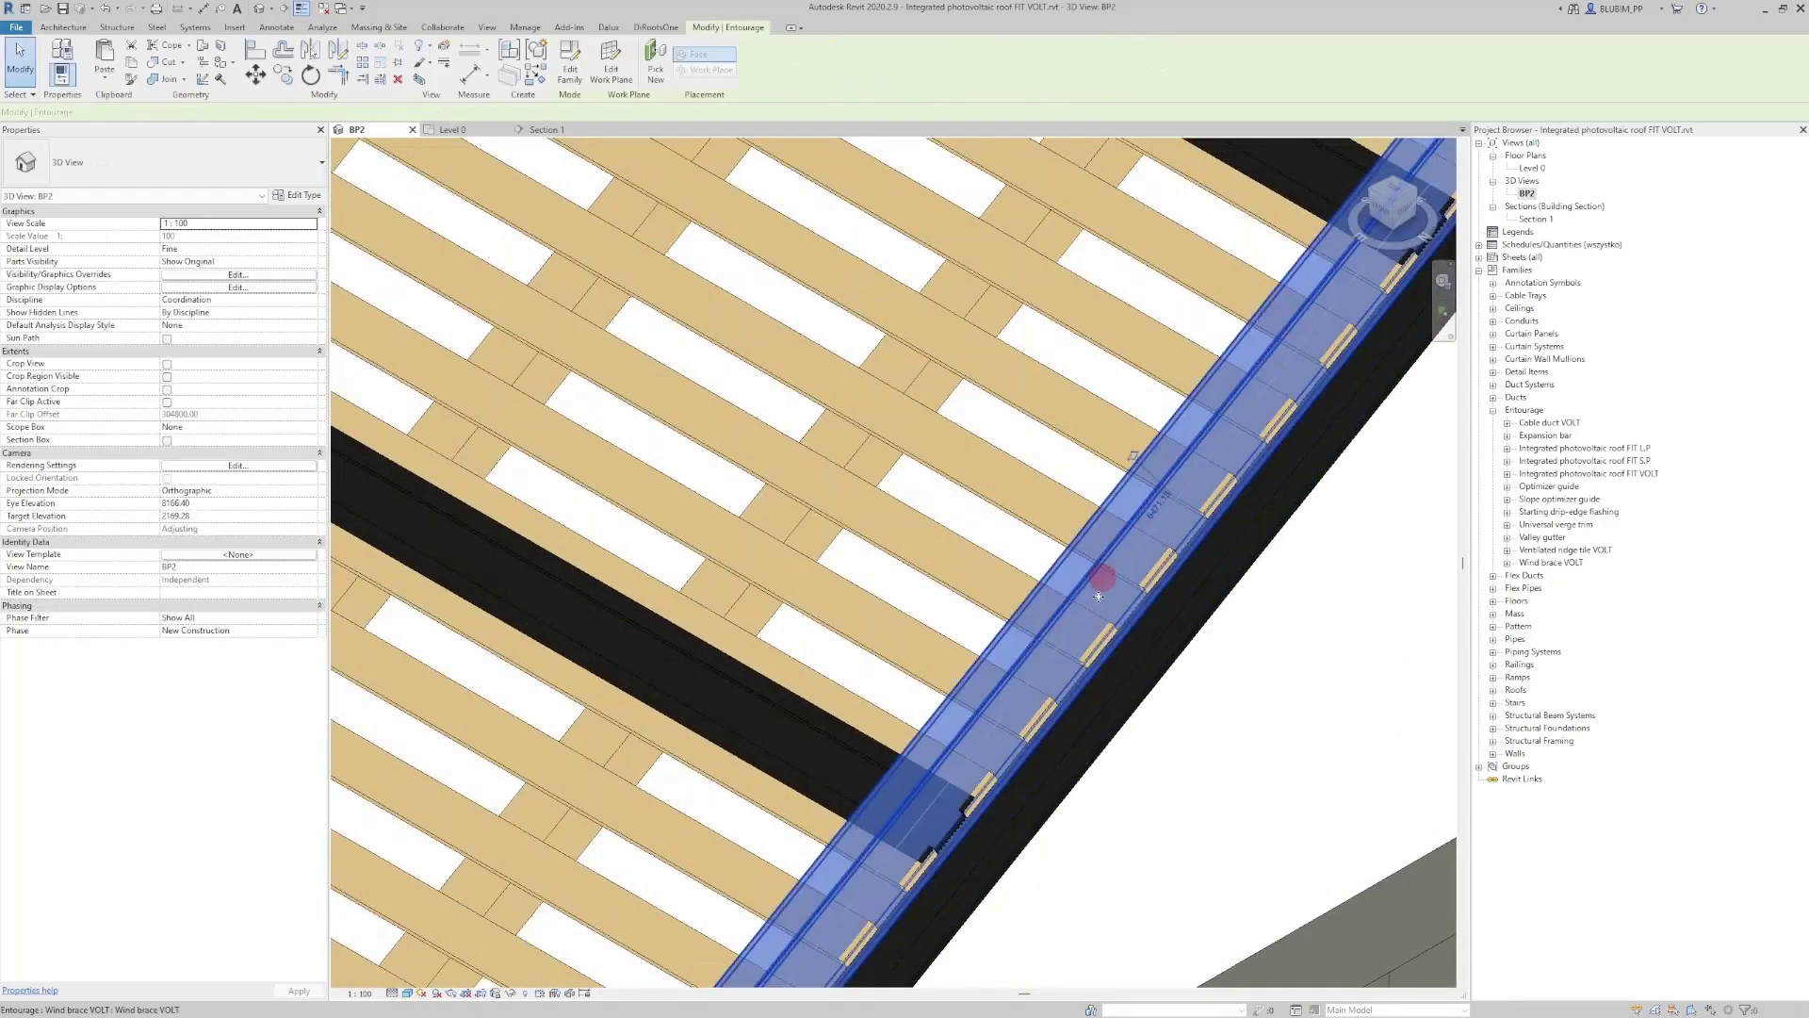
In Section 1, move the Wind brace VOLT up by about 193 mm so that it stands above the battens
scroll(1131, 659, down, 2)
shift+middle_drag(1131, 666, 1128, 521)
key(Escape)
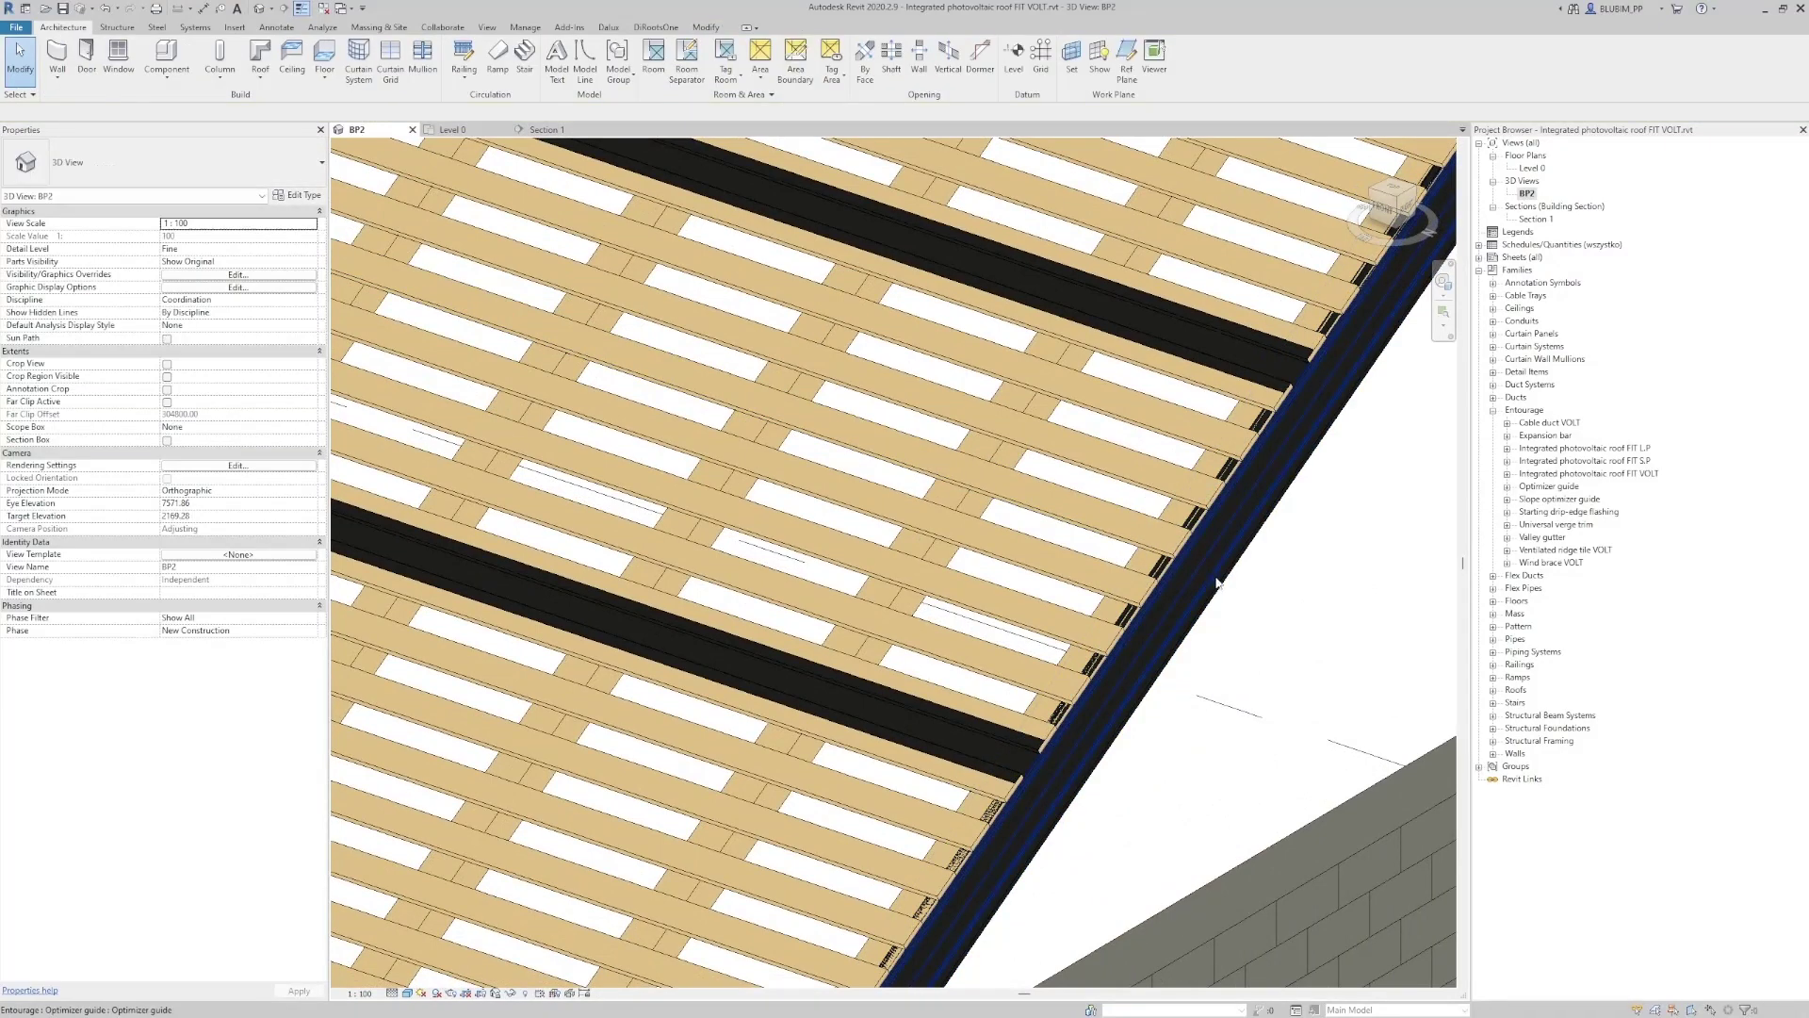
key(Tab)
click(1223, 583)
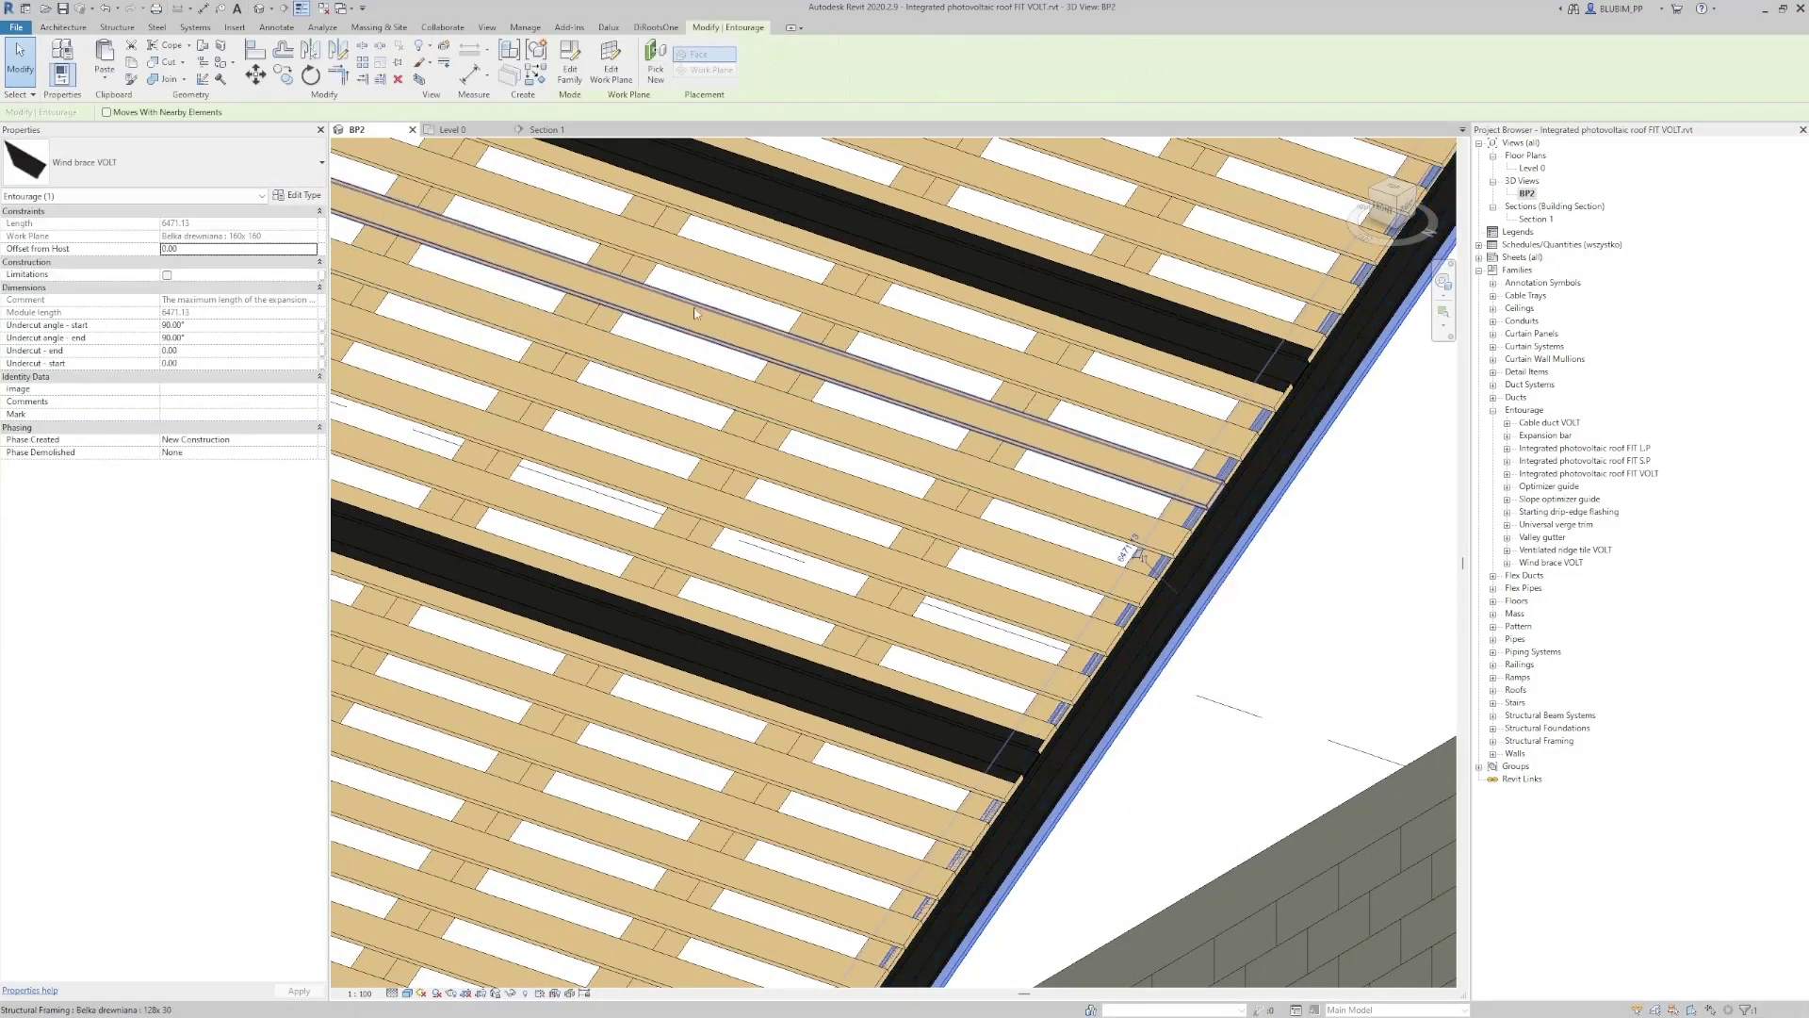
click(543, 129)
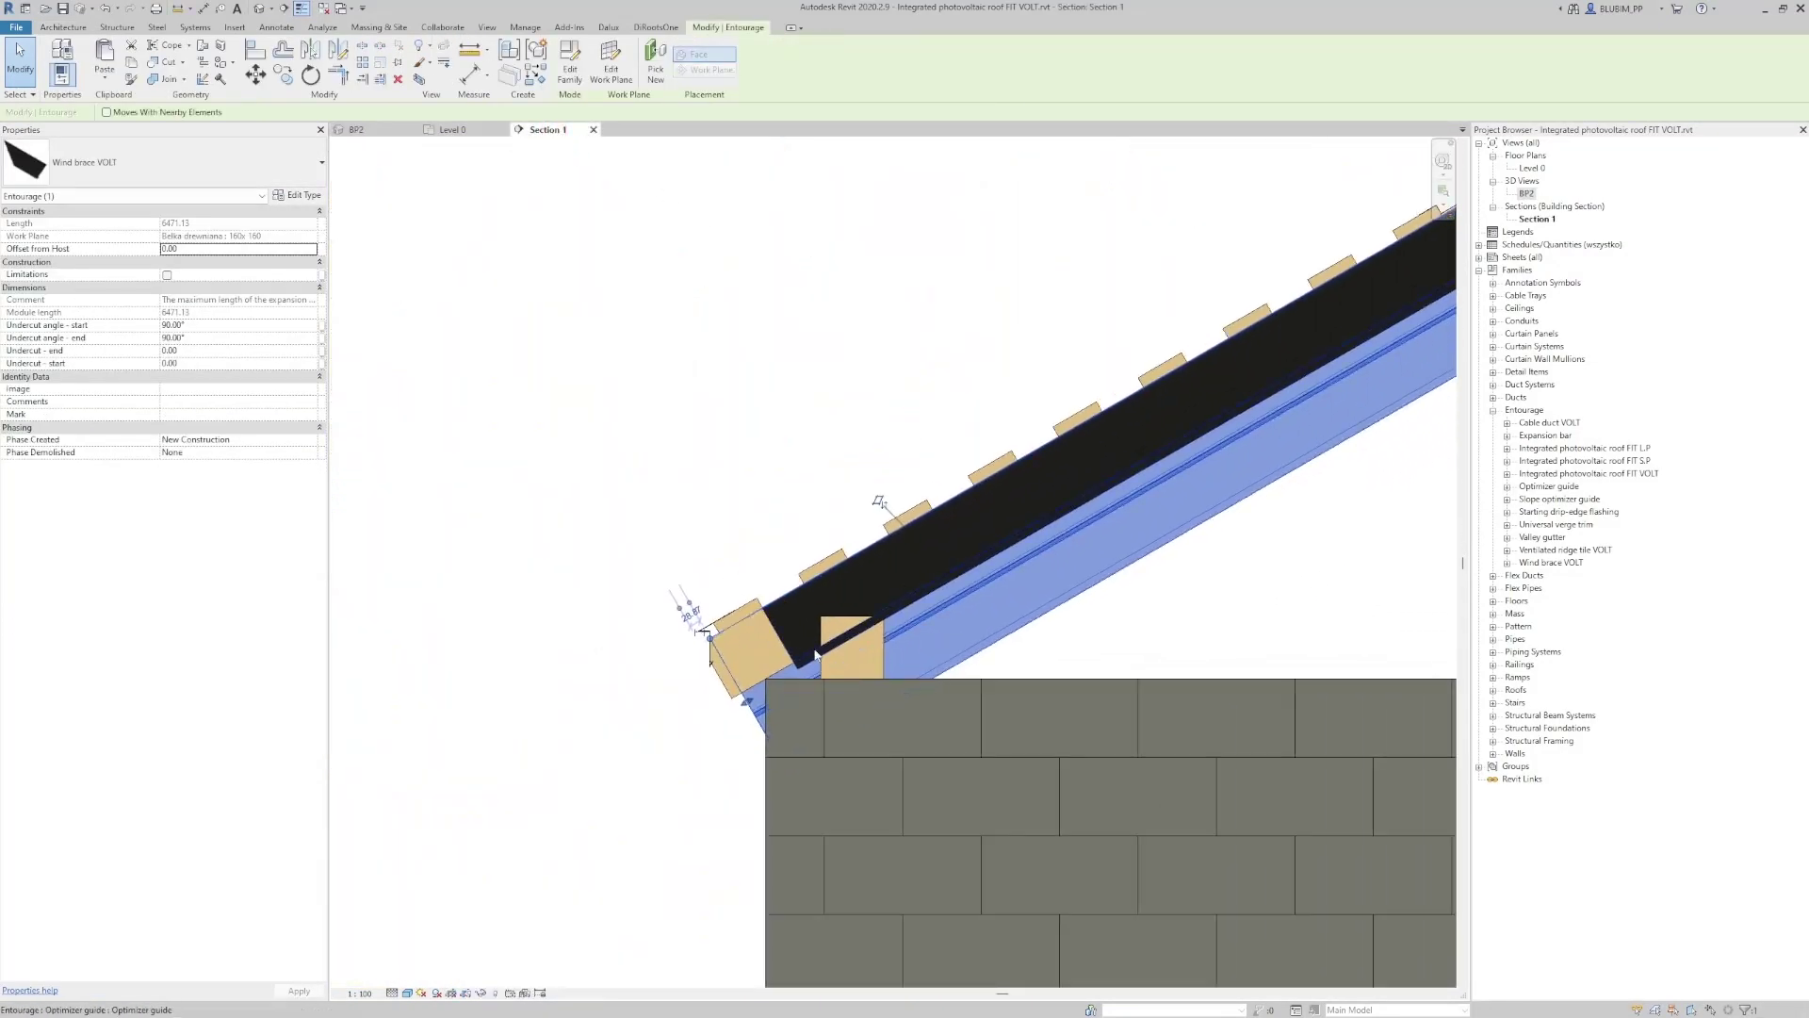
key(m)
key(v)
click(1005, 647)
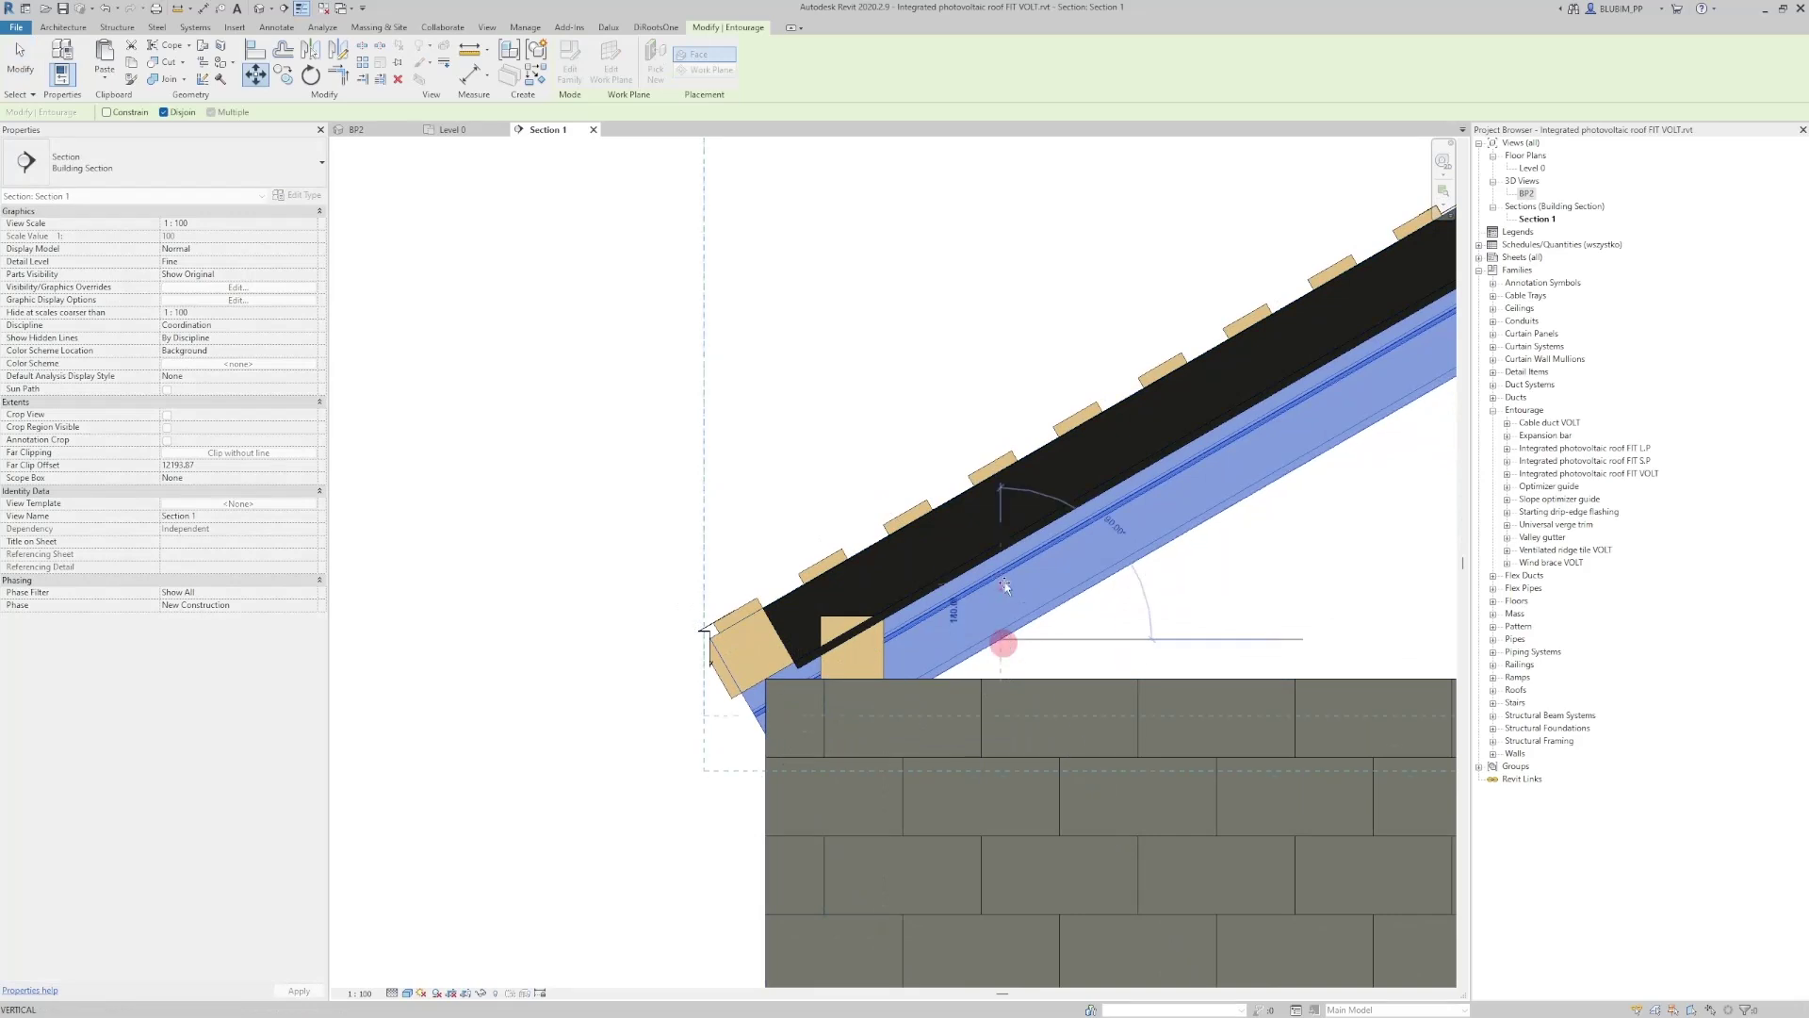
click(1023, 514)
Try an end undercut angle of 60° at the wind brace's ridge end
scroll(1113, 553, down, 5)
middle_drag(1064, 586, 252, 865)
scroll(1056, 301, up, 5)
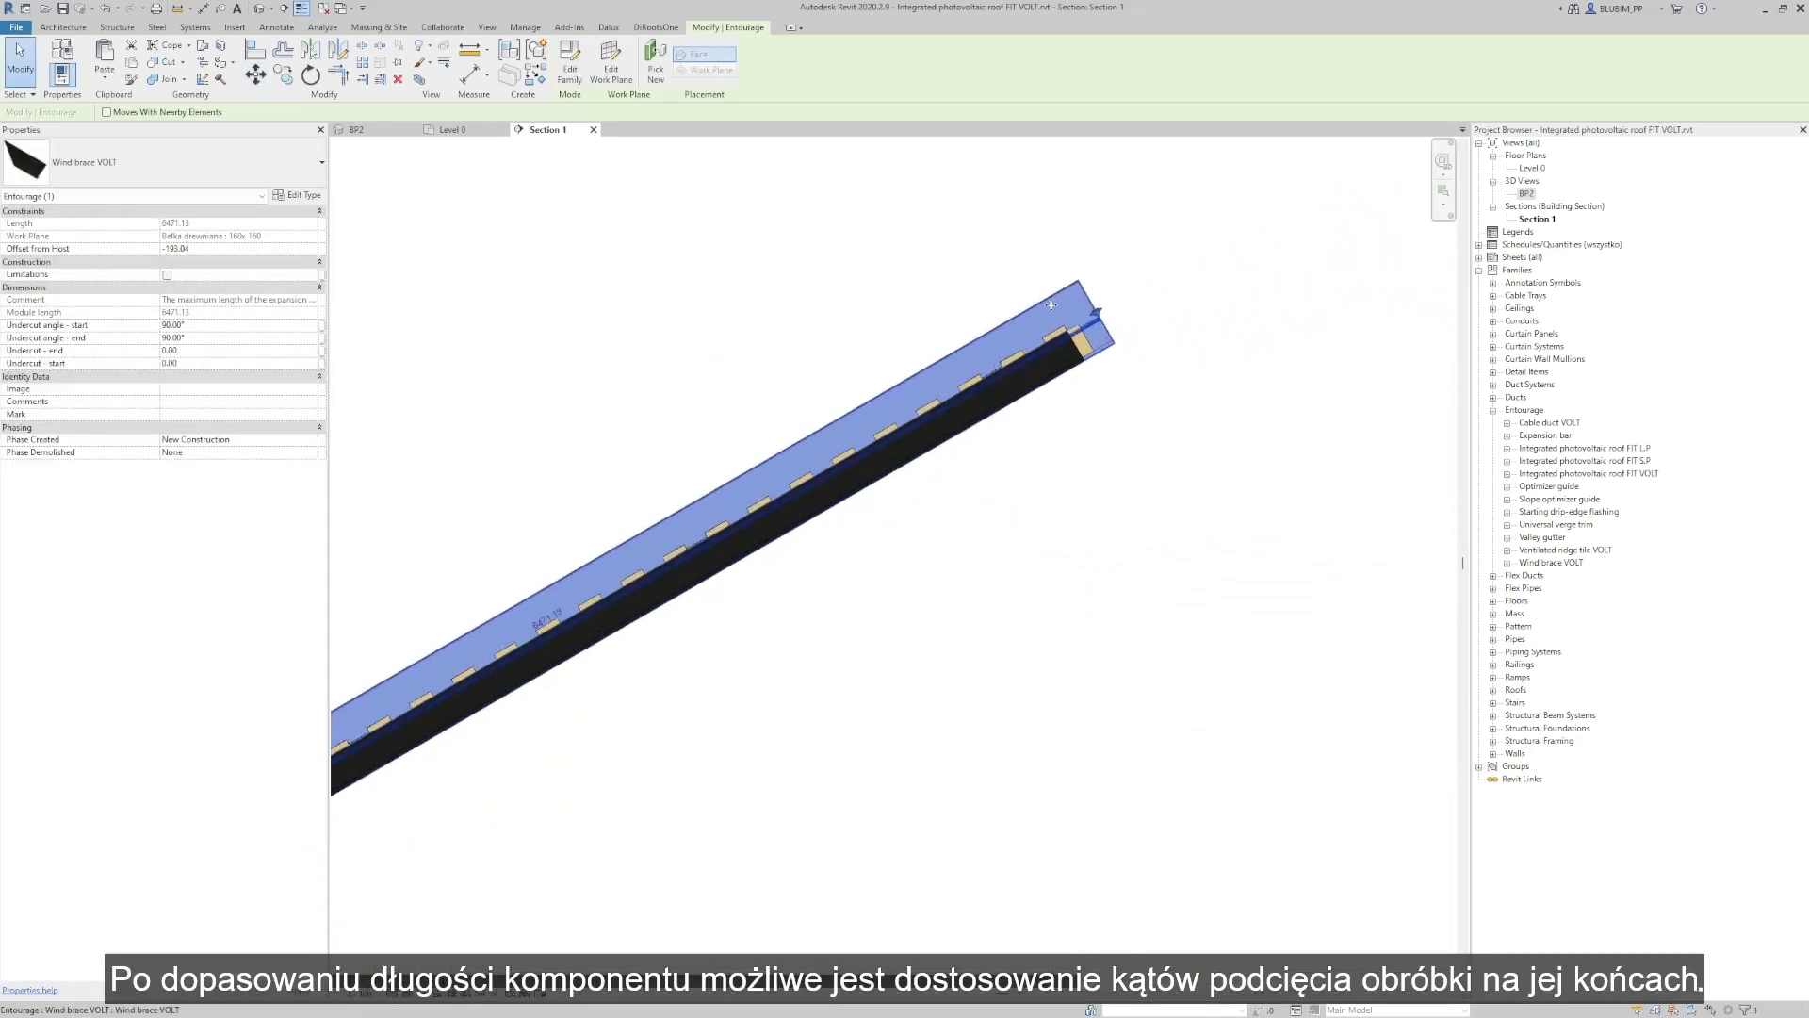
click(202, 352)
text(6)
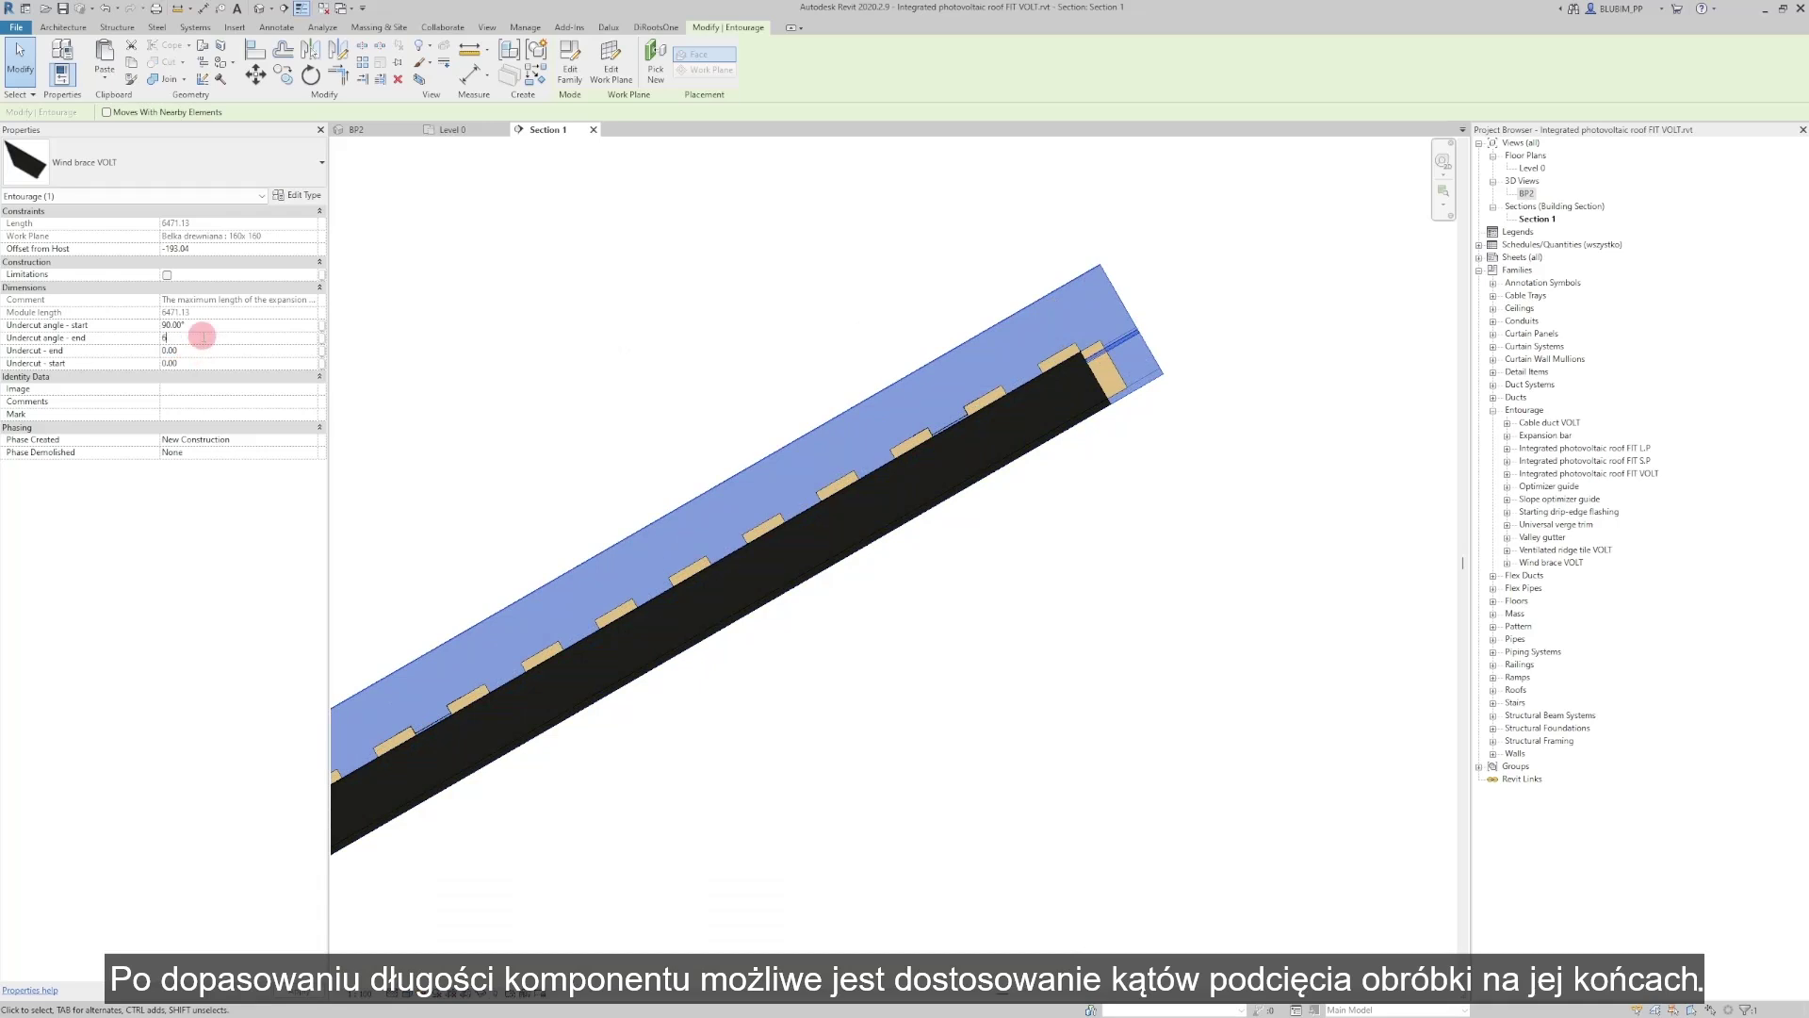
text(0)
key(Return)
Set the wind brace's end undercut angle to 120° so that its ridge end is cut vertically
click(202, 337)
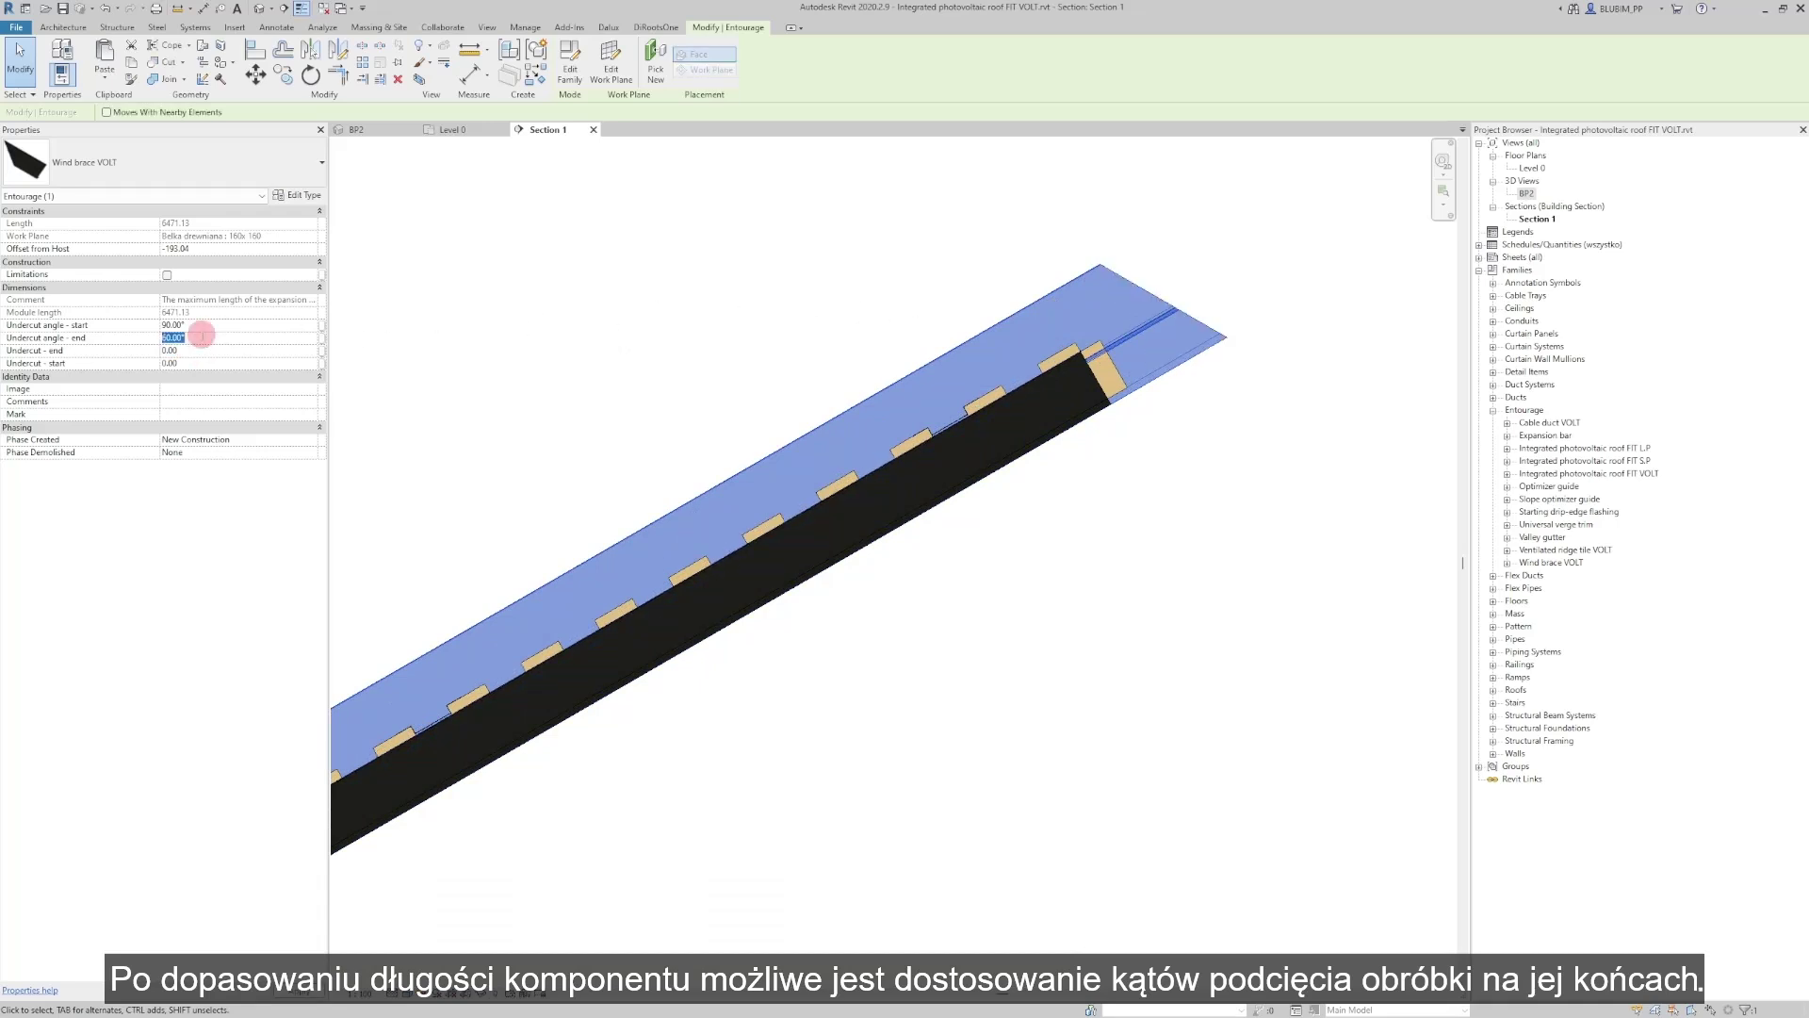
text(120)
key(Return)
scroll(1442, 285, down, 3)
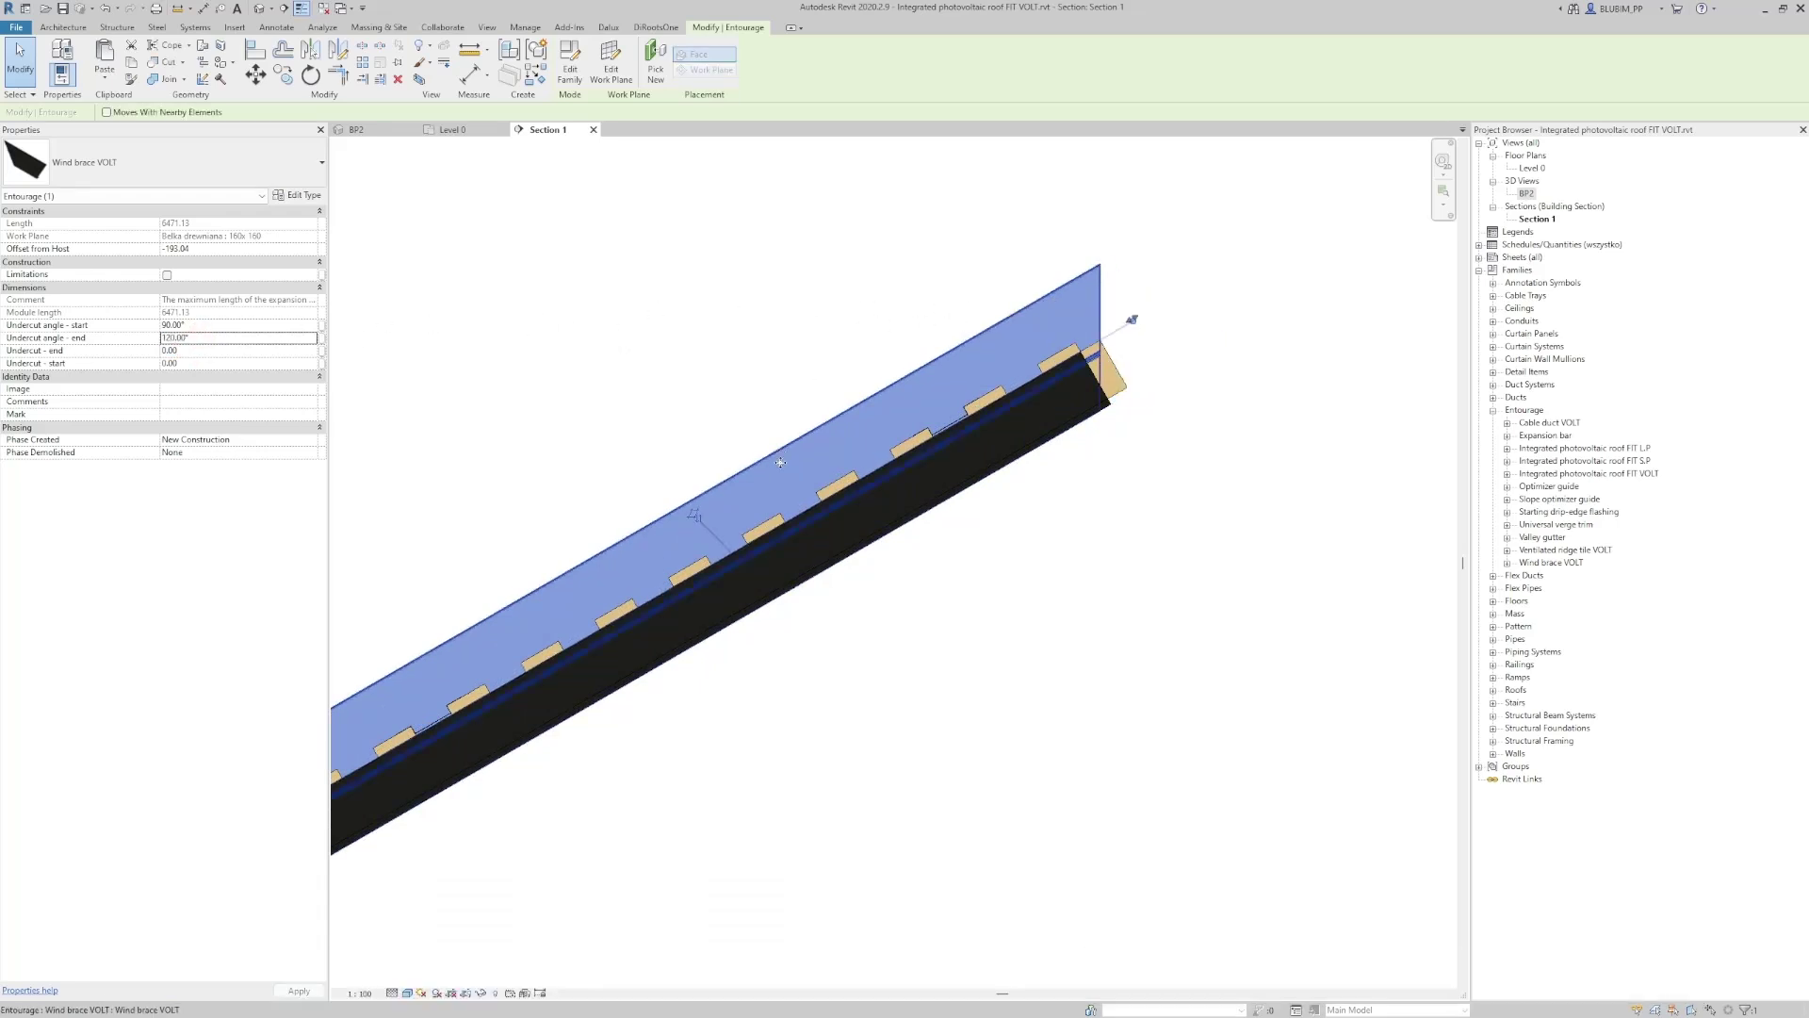
scroll(748, 765, up, 3)
Try a start undercut angle of 120° at the wind brace's eaves end and return it to 90°
click(233, 327)
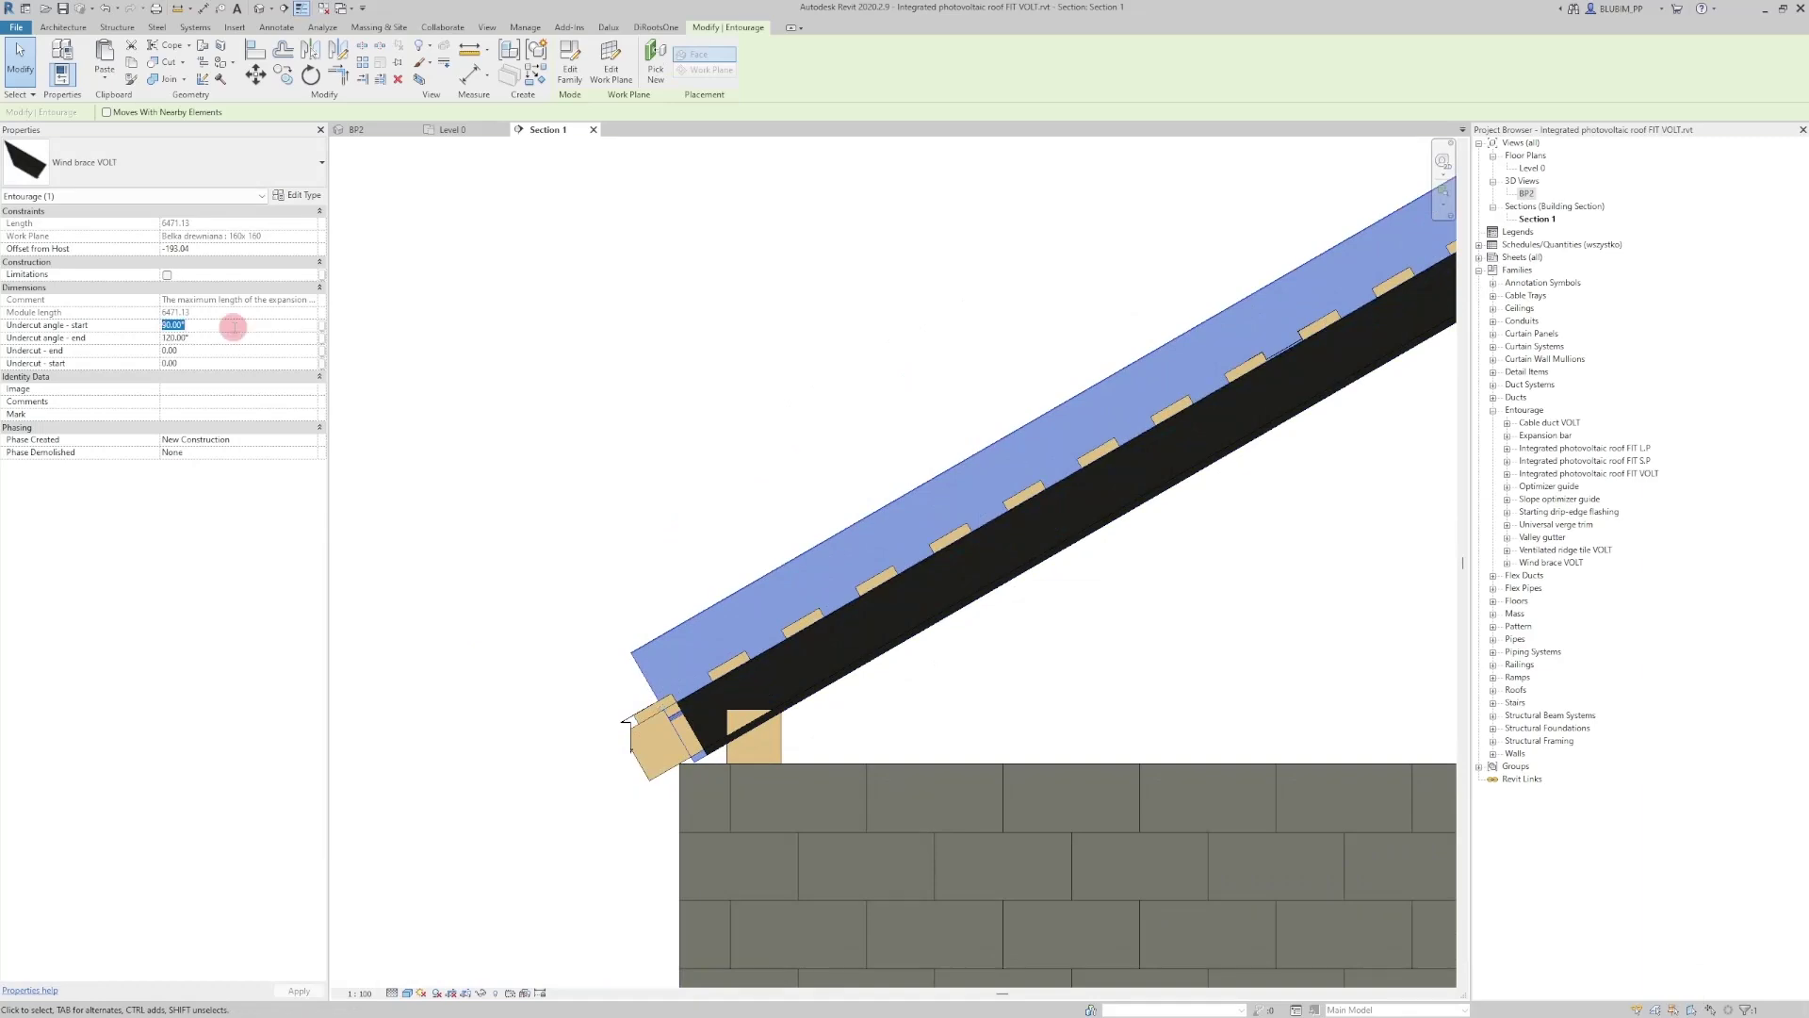
key(Return)
double_click(244, 326)
text(120)
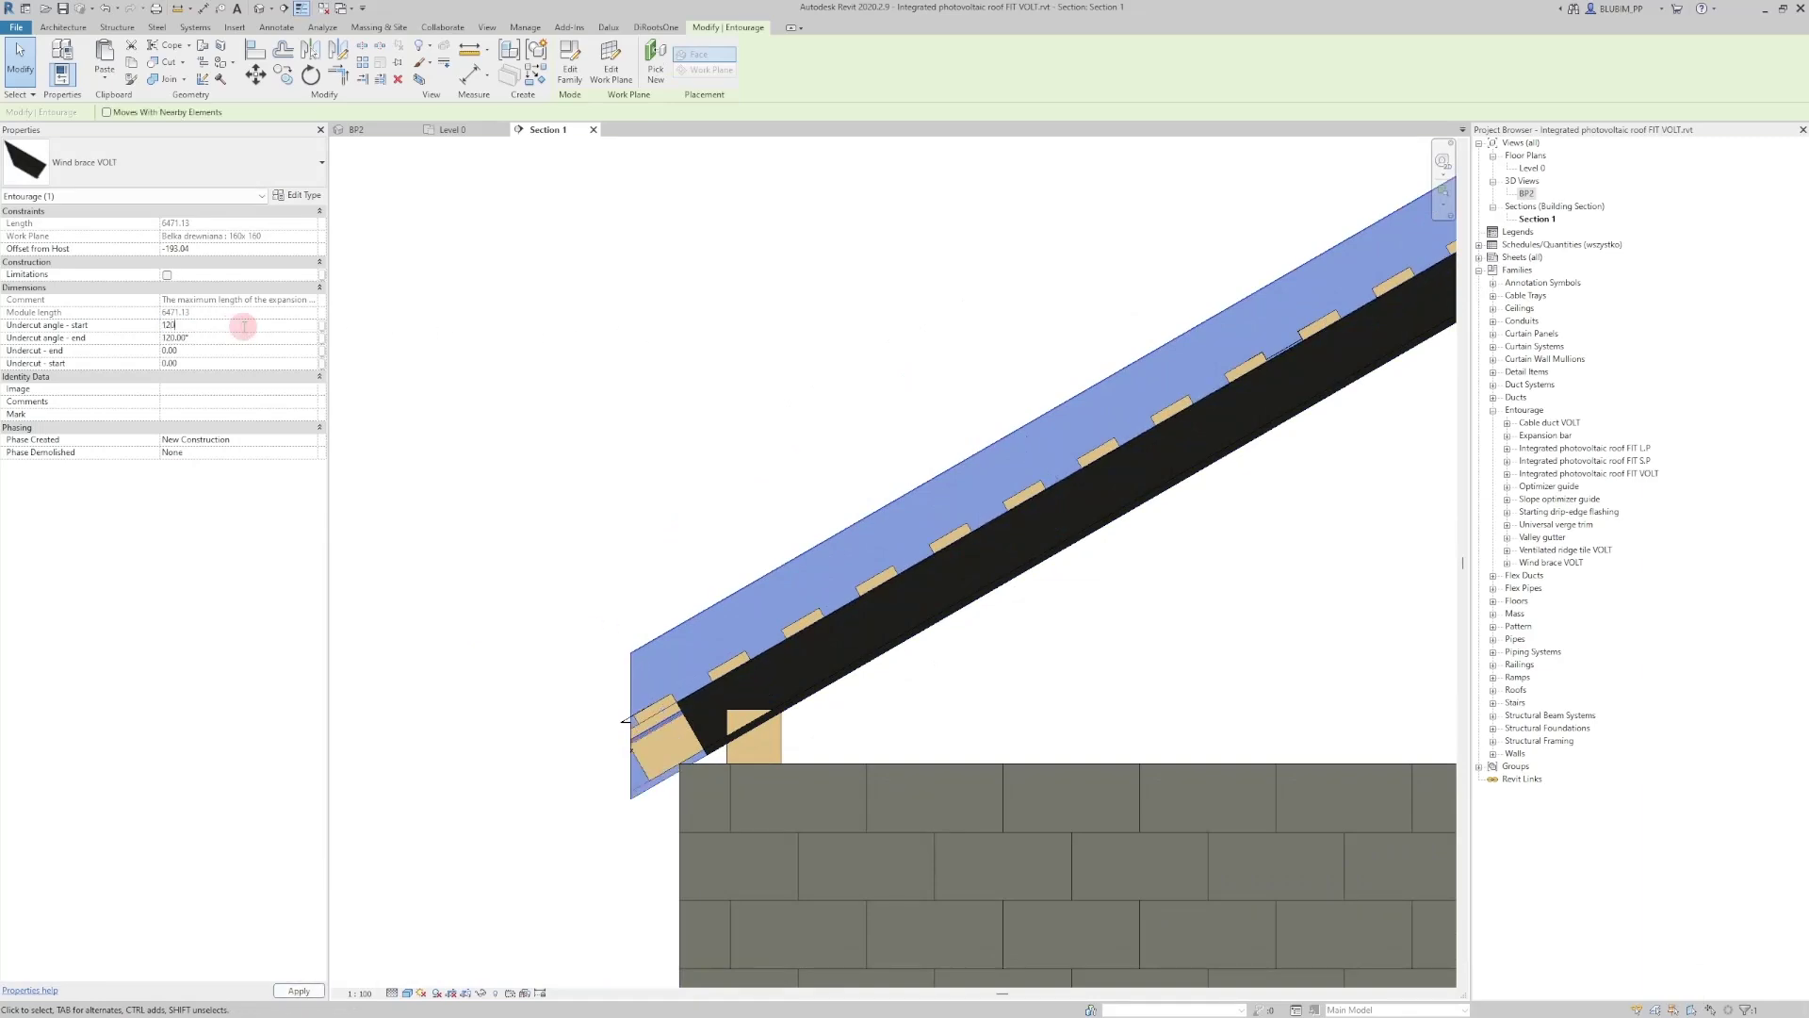
key(Return)
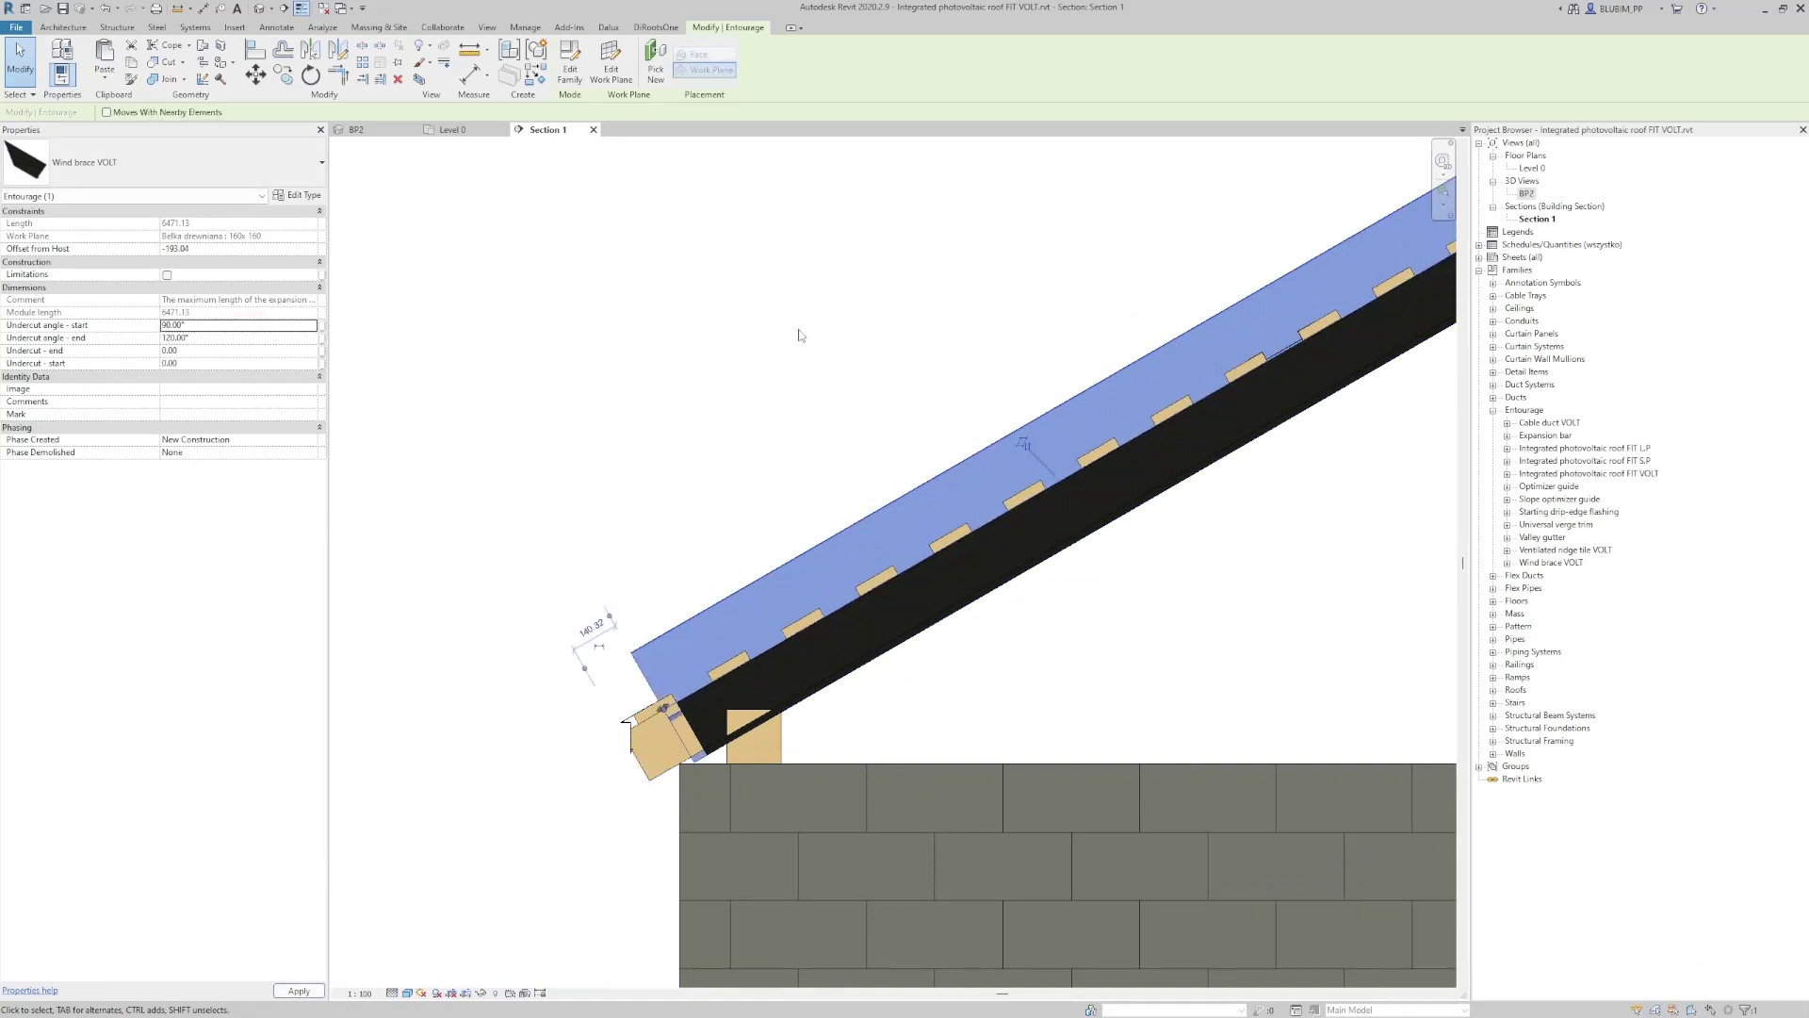
click(800, 327)
In the BP2 3D view, align the Wind brace VOLT's reference with the Optimizer guide along the gable edge
key(ctrl+Tab)
scroll(1189, 545, up, 2)
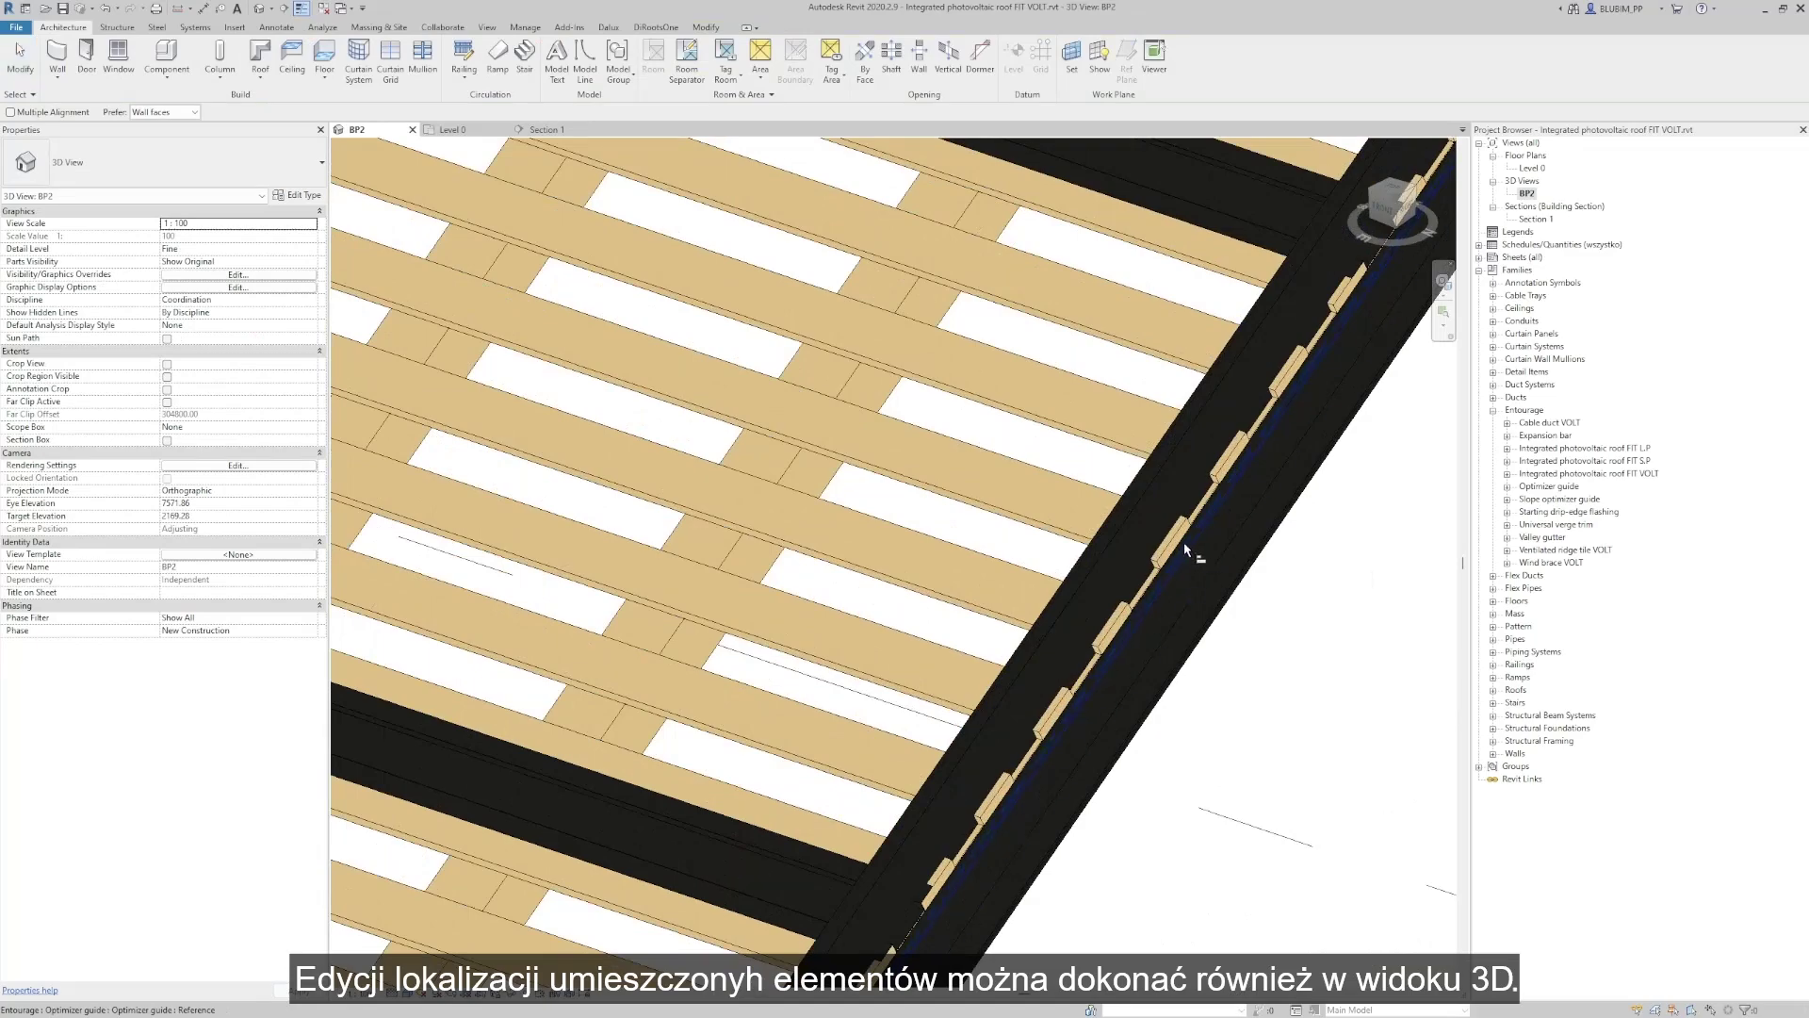
scroll(1125, 599, down, 3)
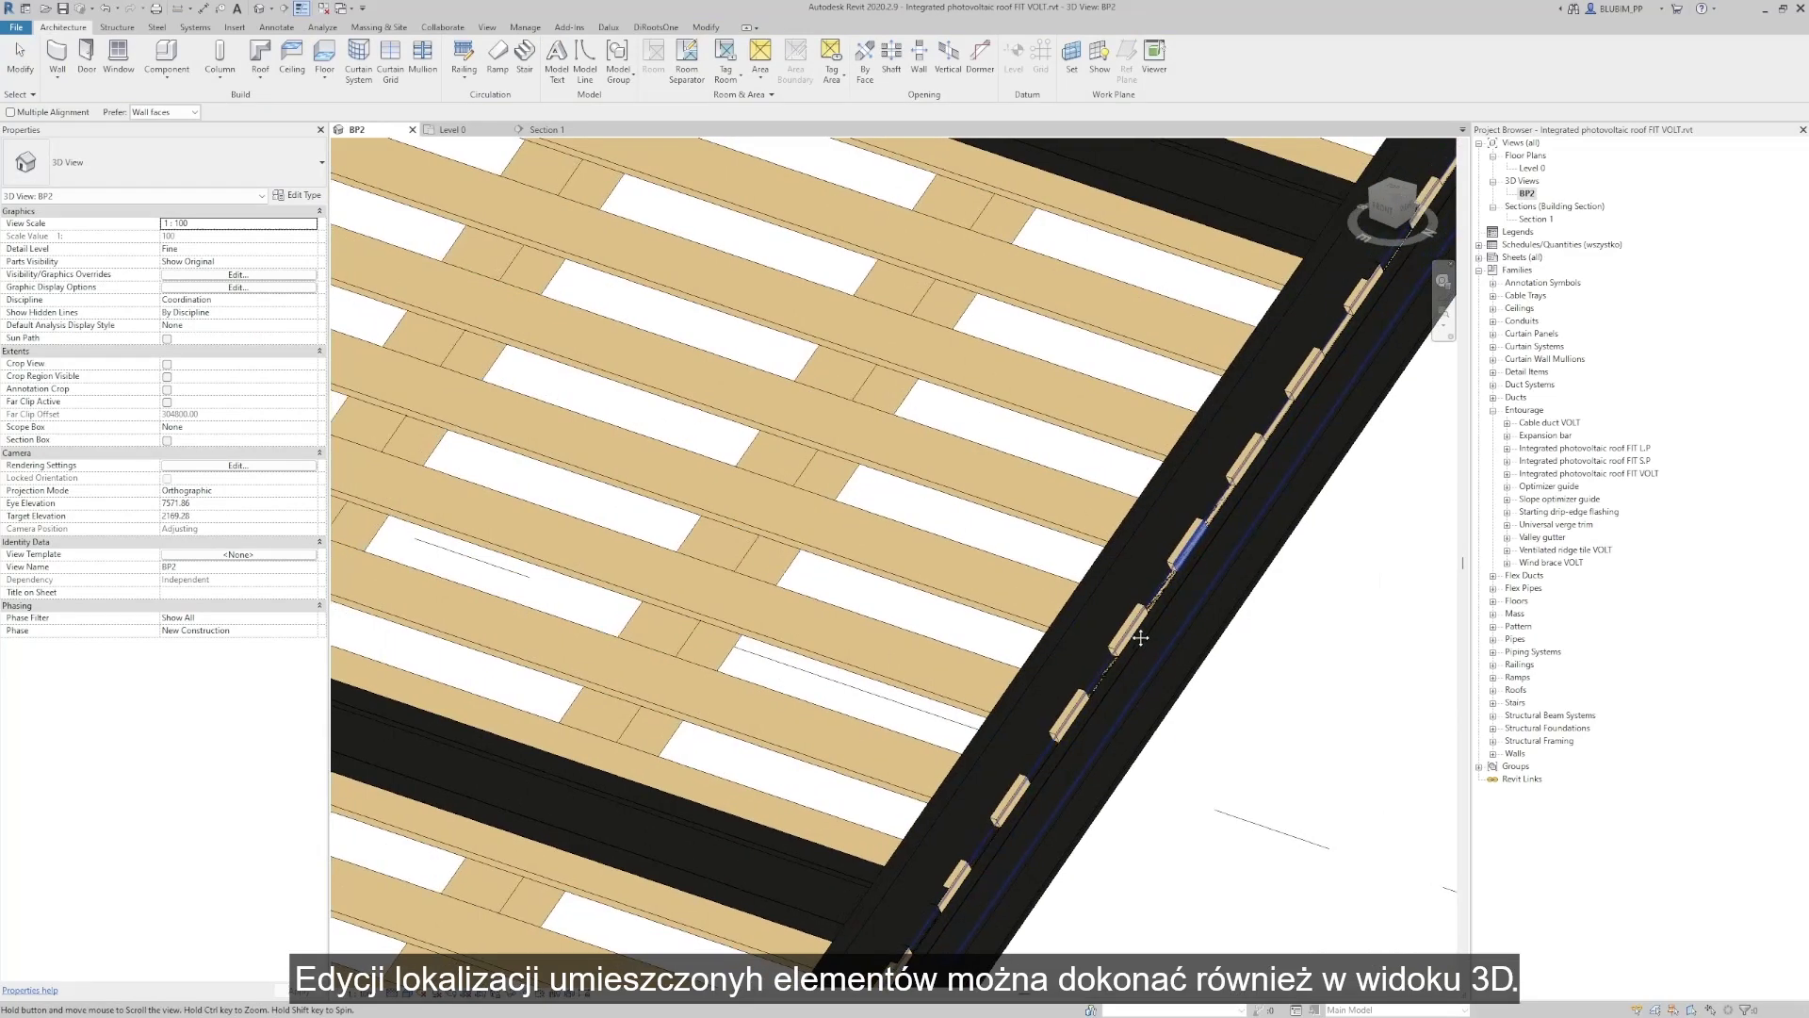
mouse_move(1143, 626)
shift+middle_down()
mouse_move(1160, 625)
mouse_move(1141, 622)
shift+middle_up()
scroll(1141, 622, up, 4)
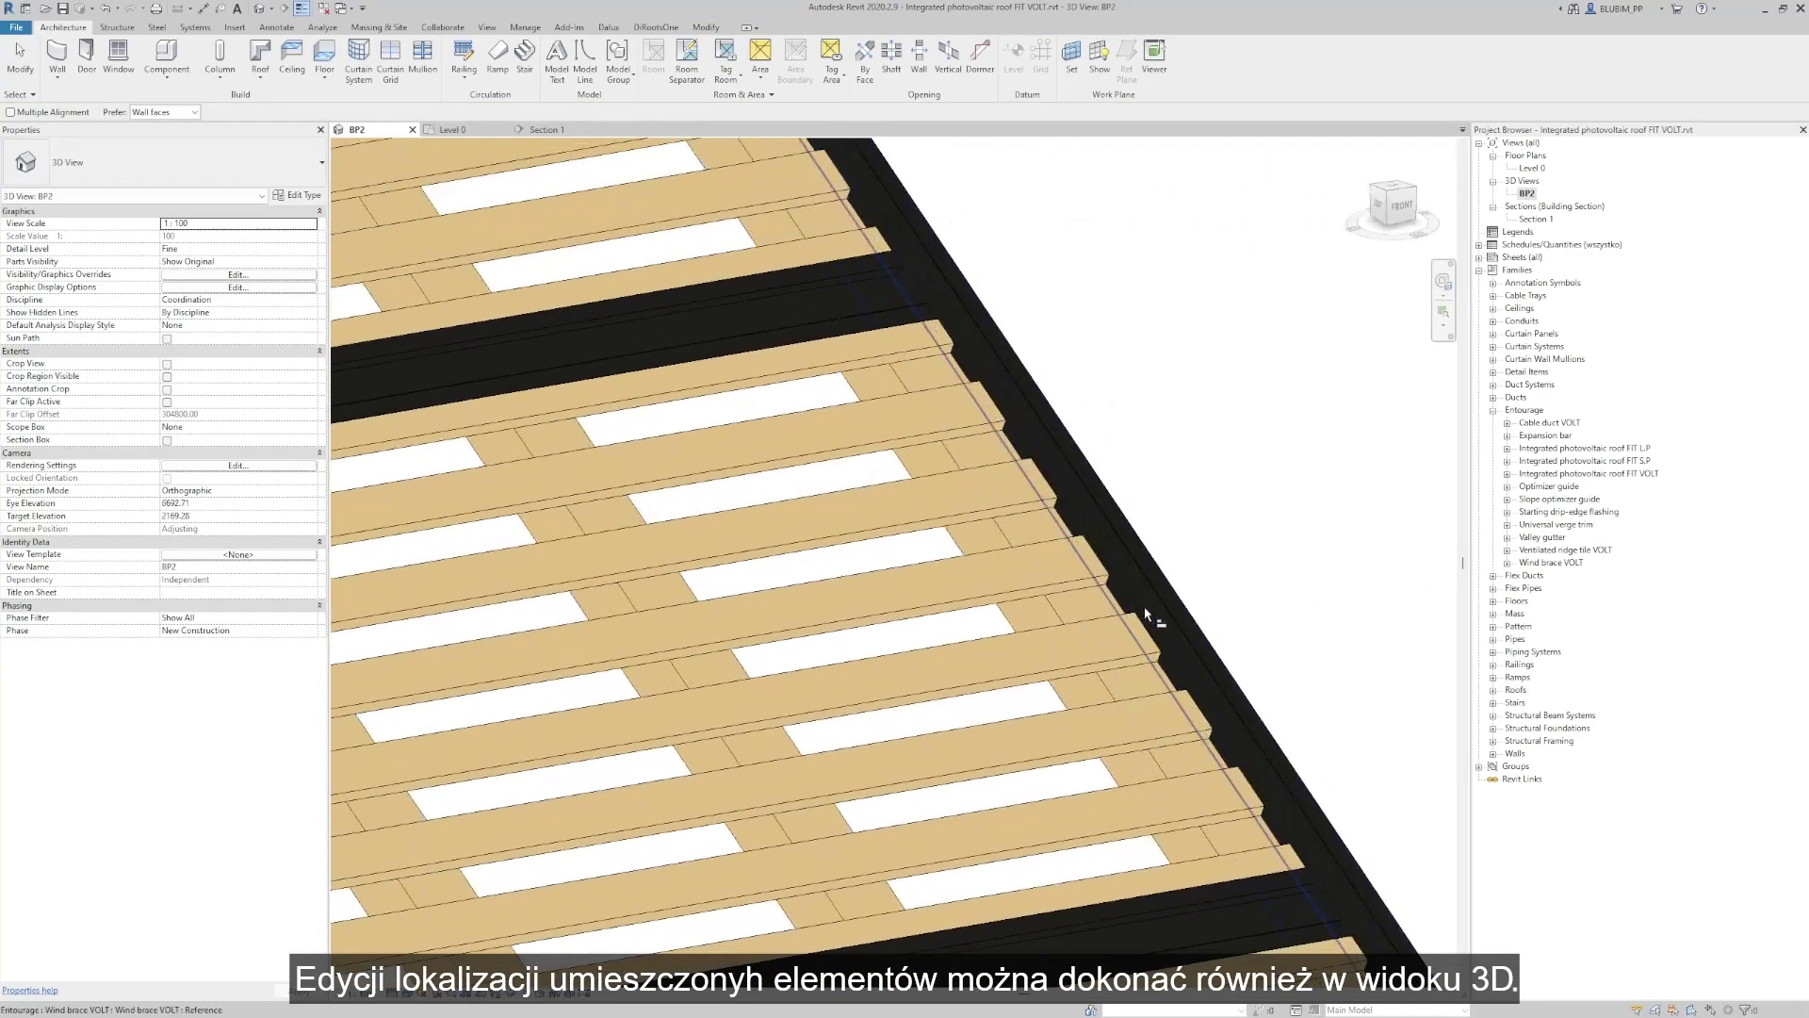
scroll(1163, 606, down, 1)
middle_drag(1195, 595, 1281, 676)
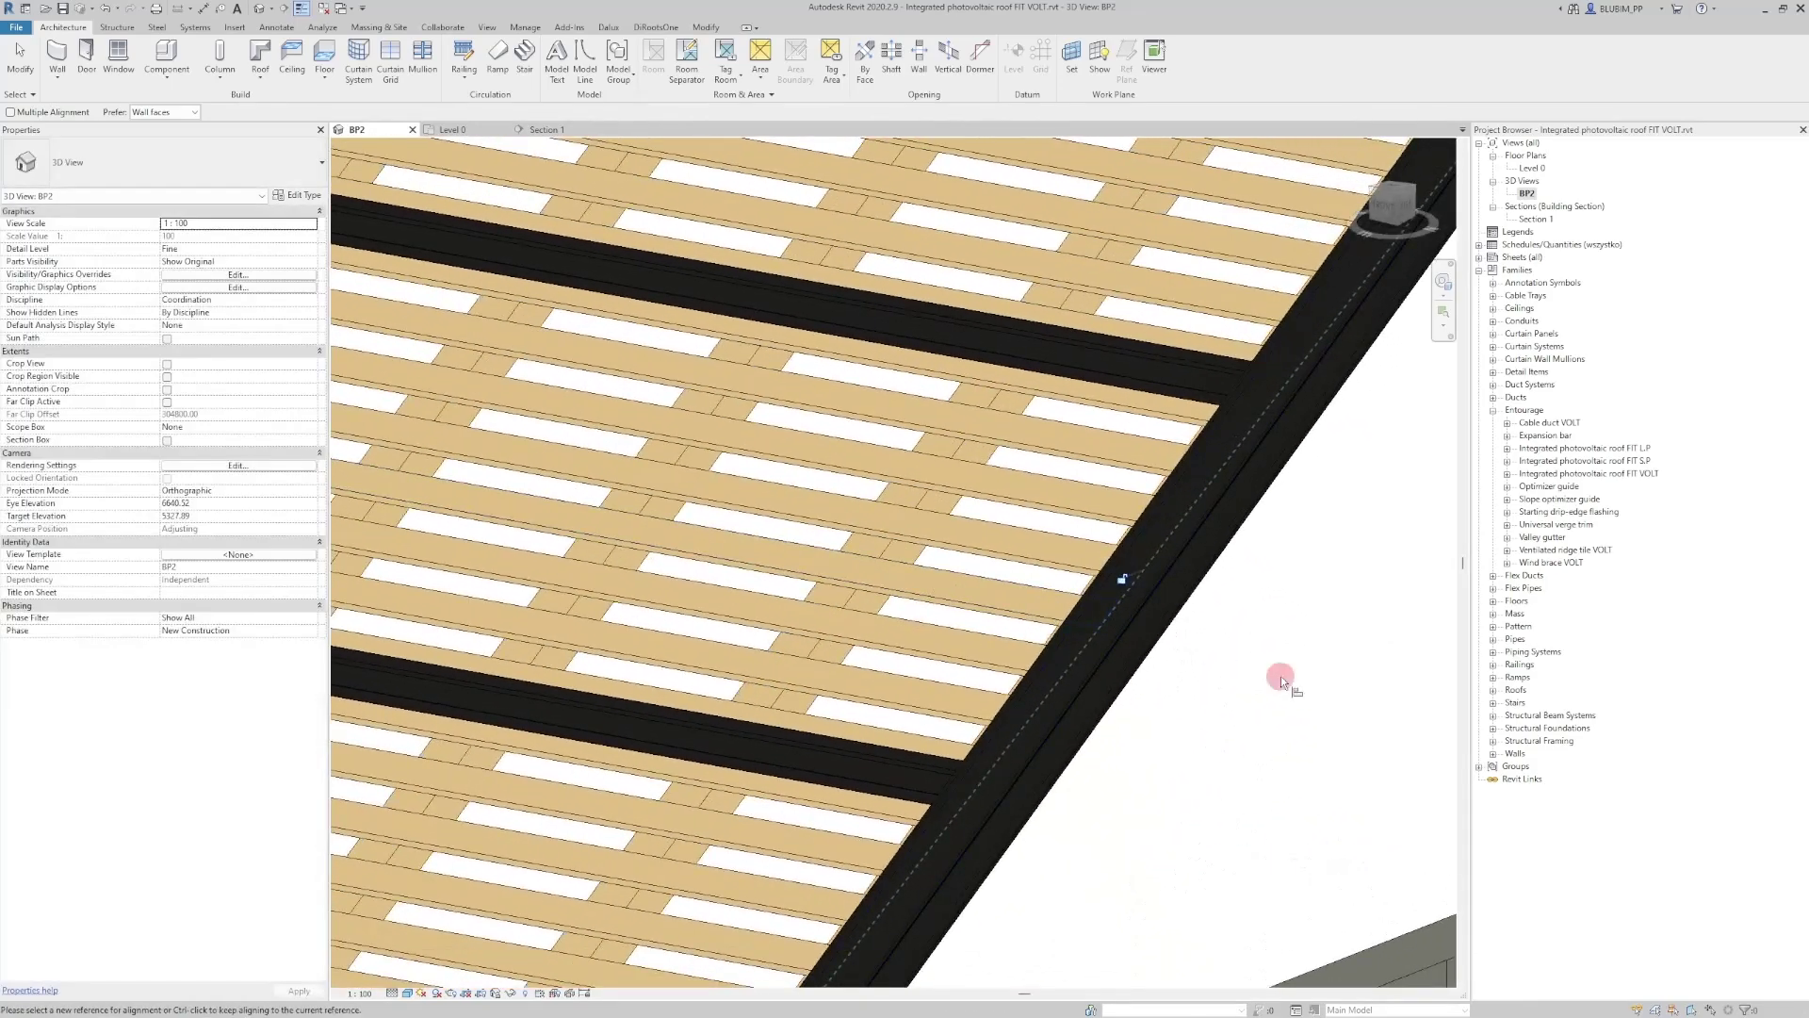
middle_click(1281, 675)
In the Level 0 plan, place a Ventilated ridge tile VOLT about 9999 mm long across the upper rafter ends
click(166, 55)
click(142, 160)
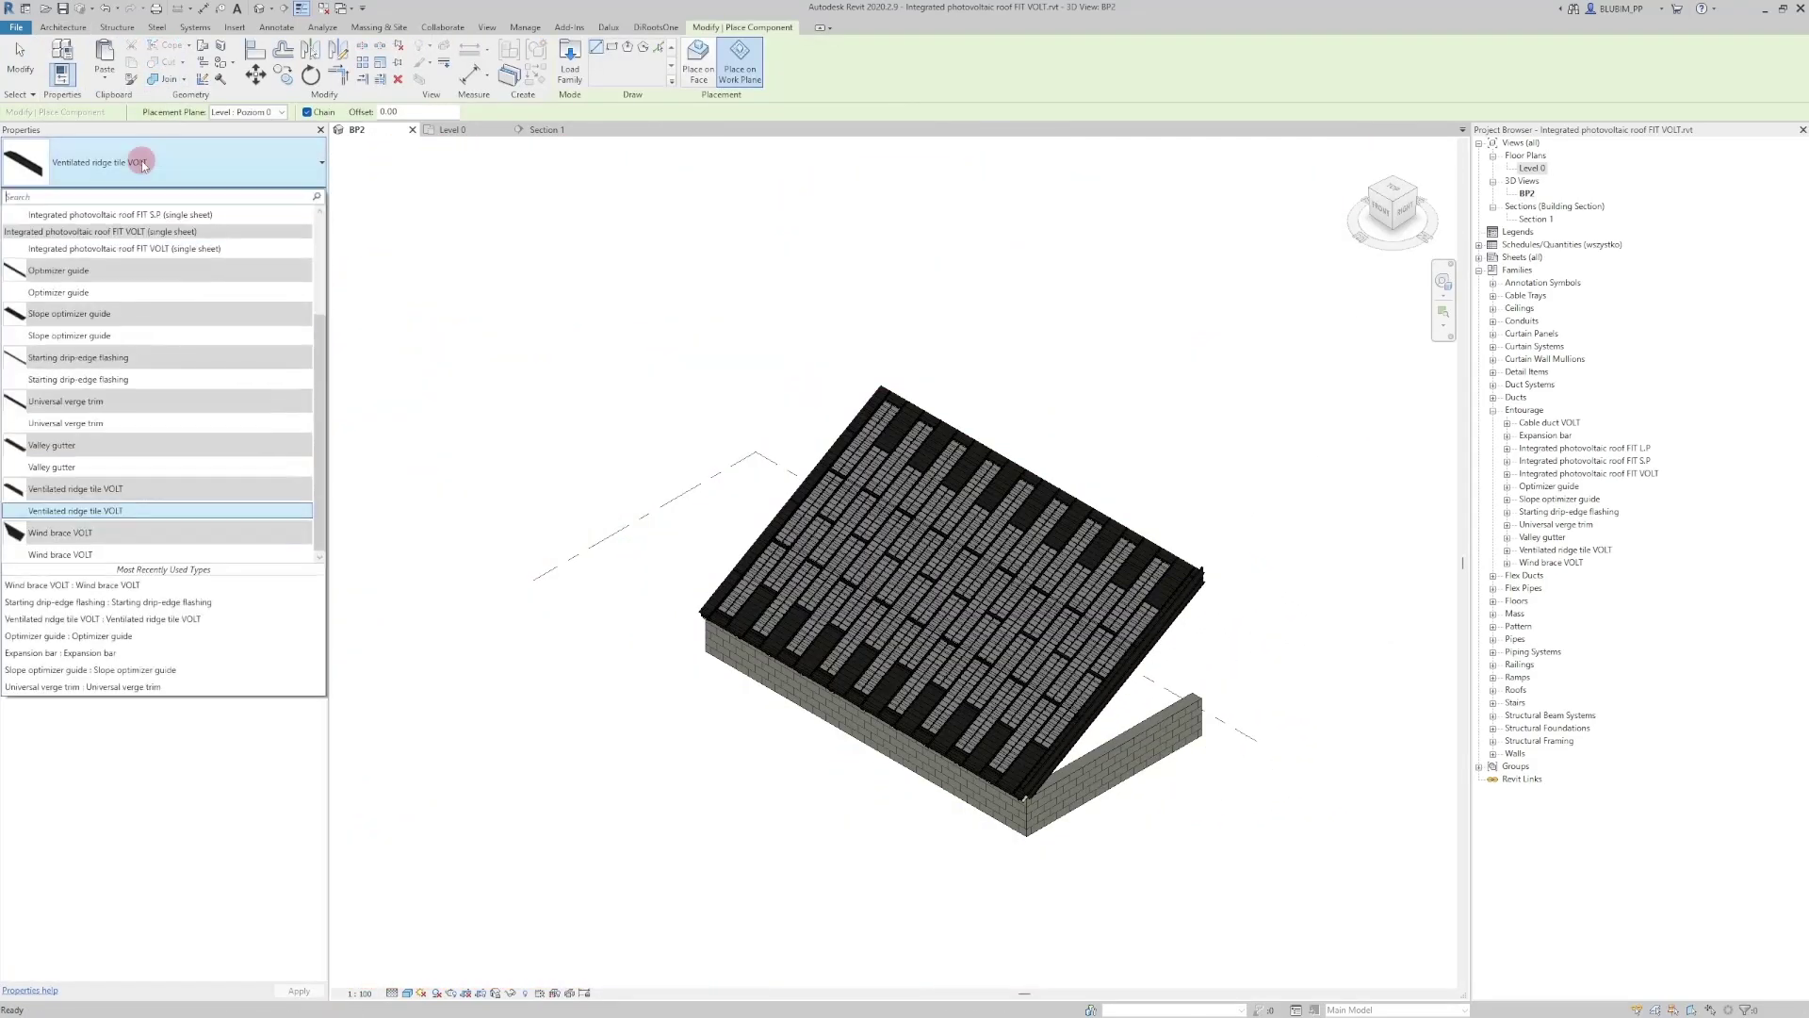
click(141, 160)
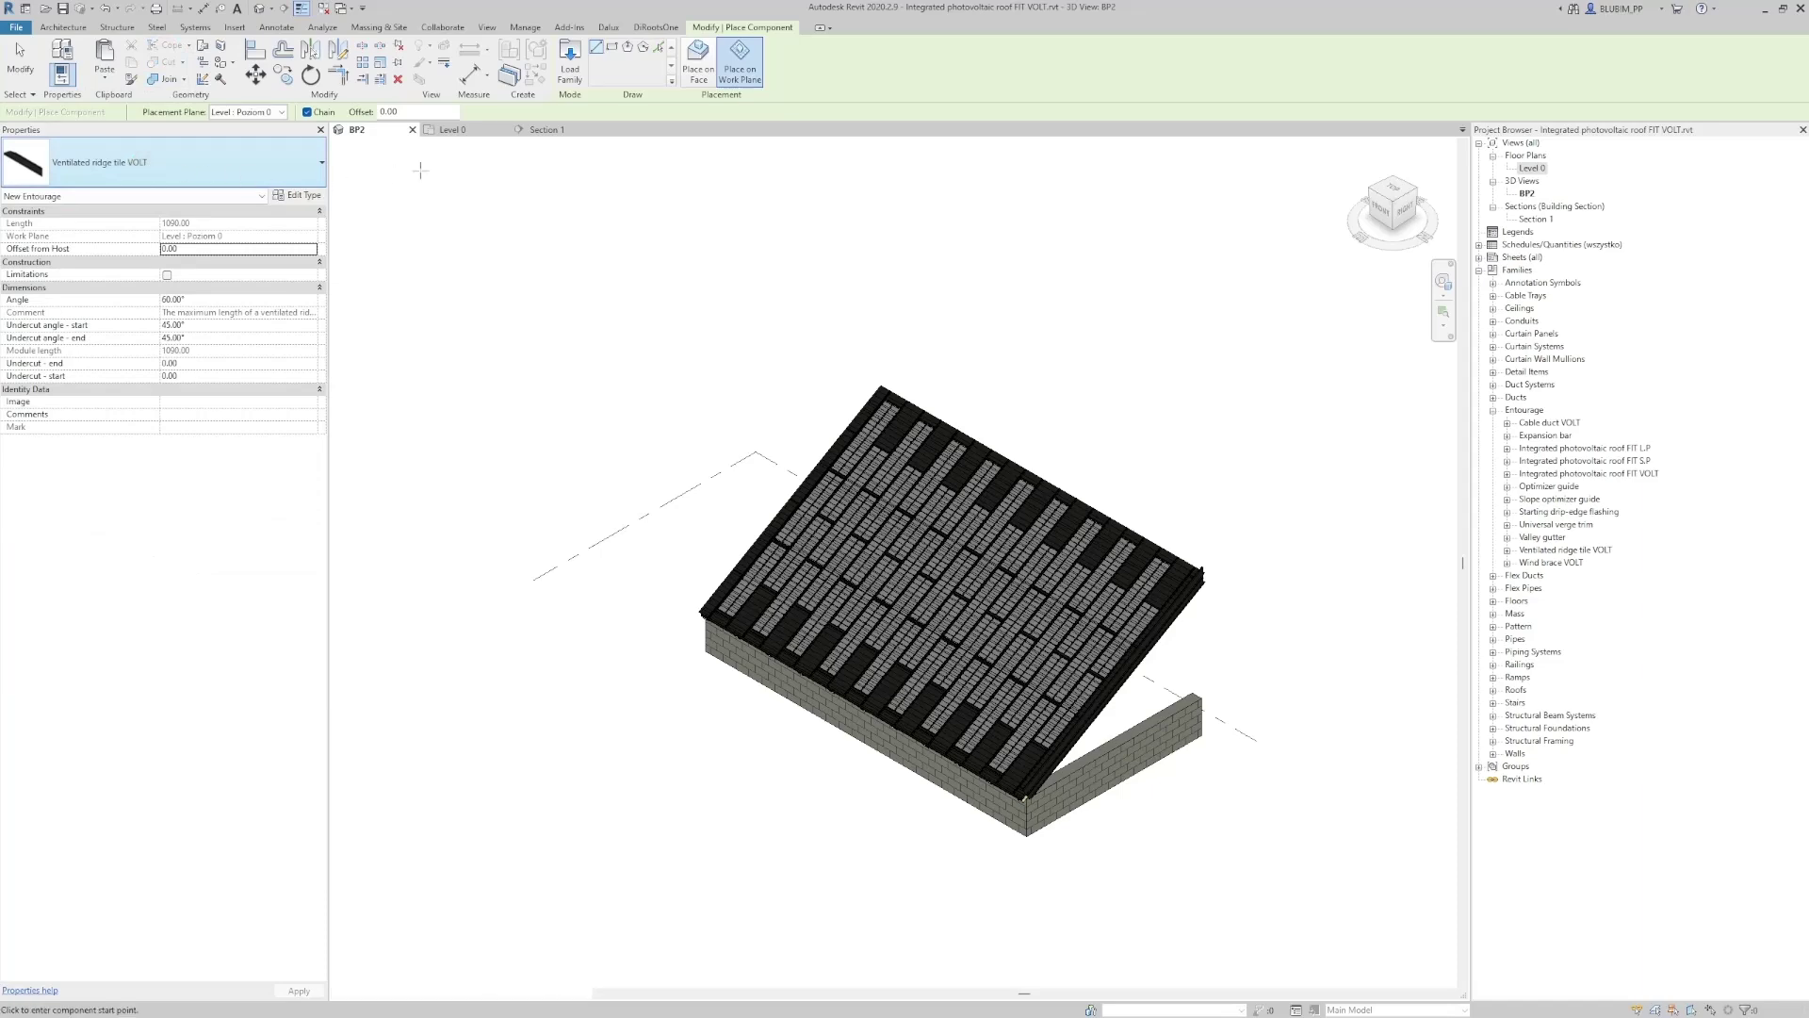
click(454, 130)
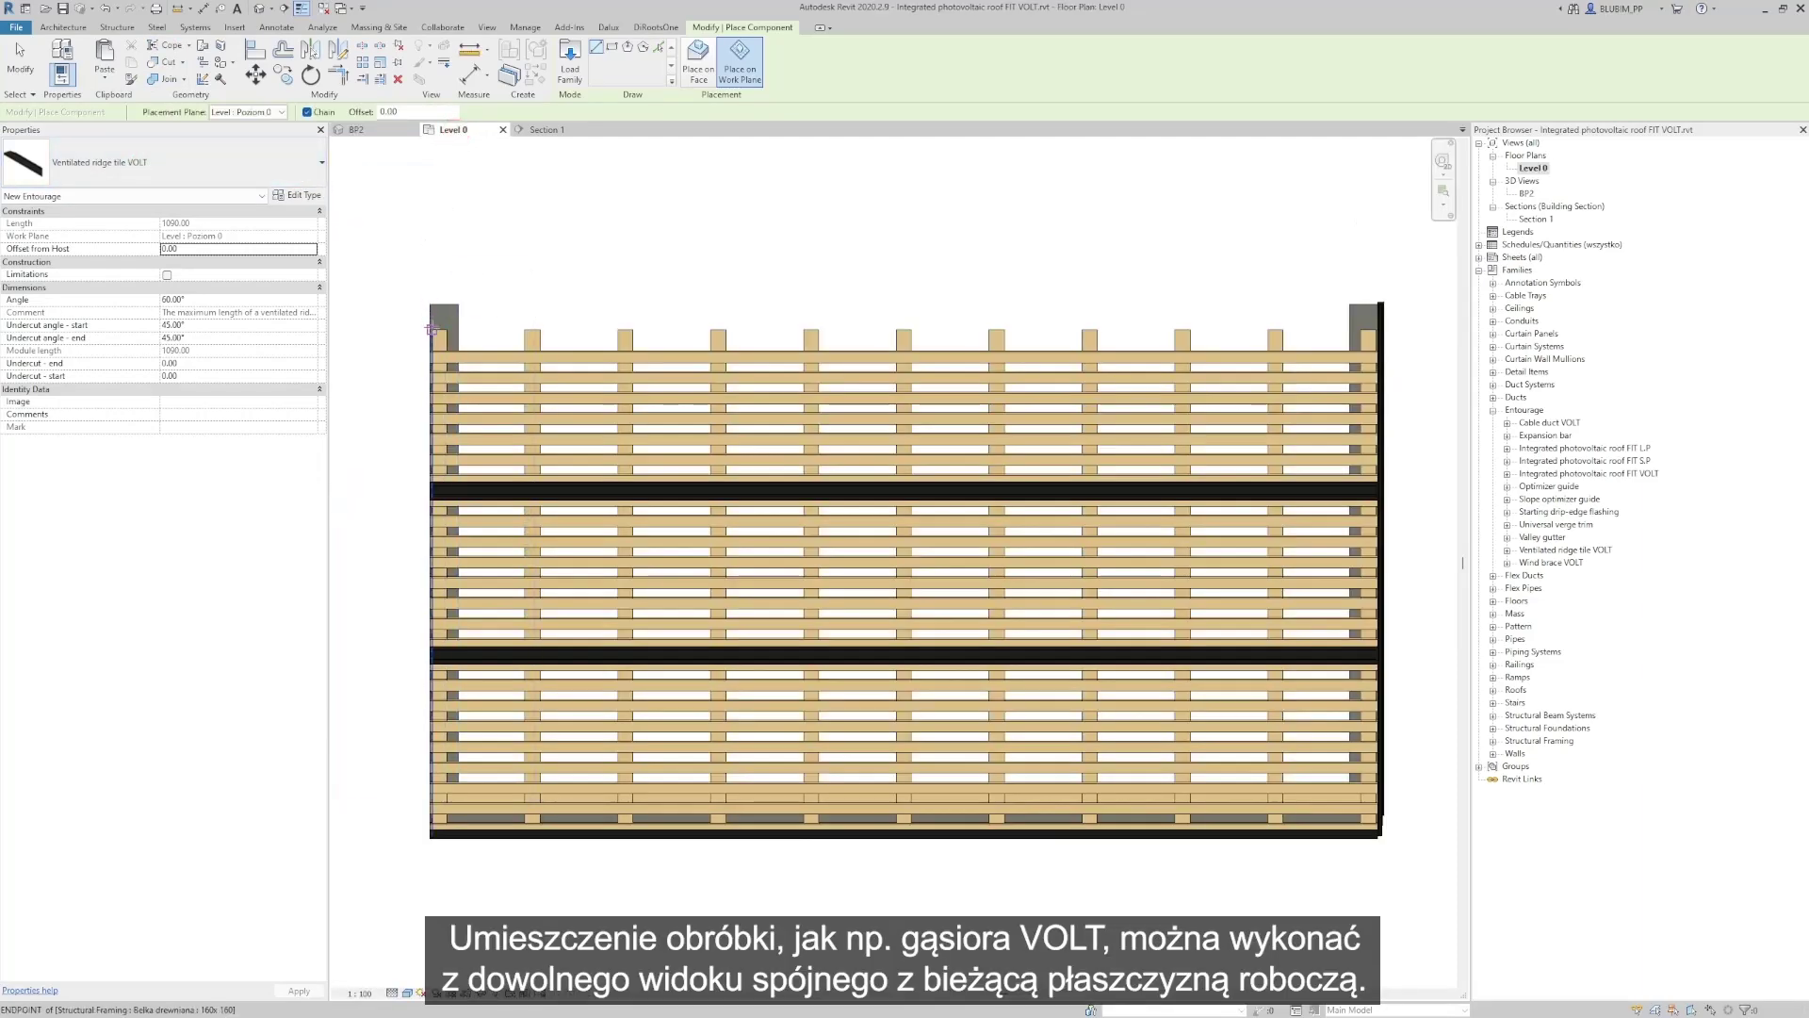
click(428, 333)
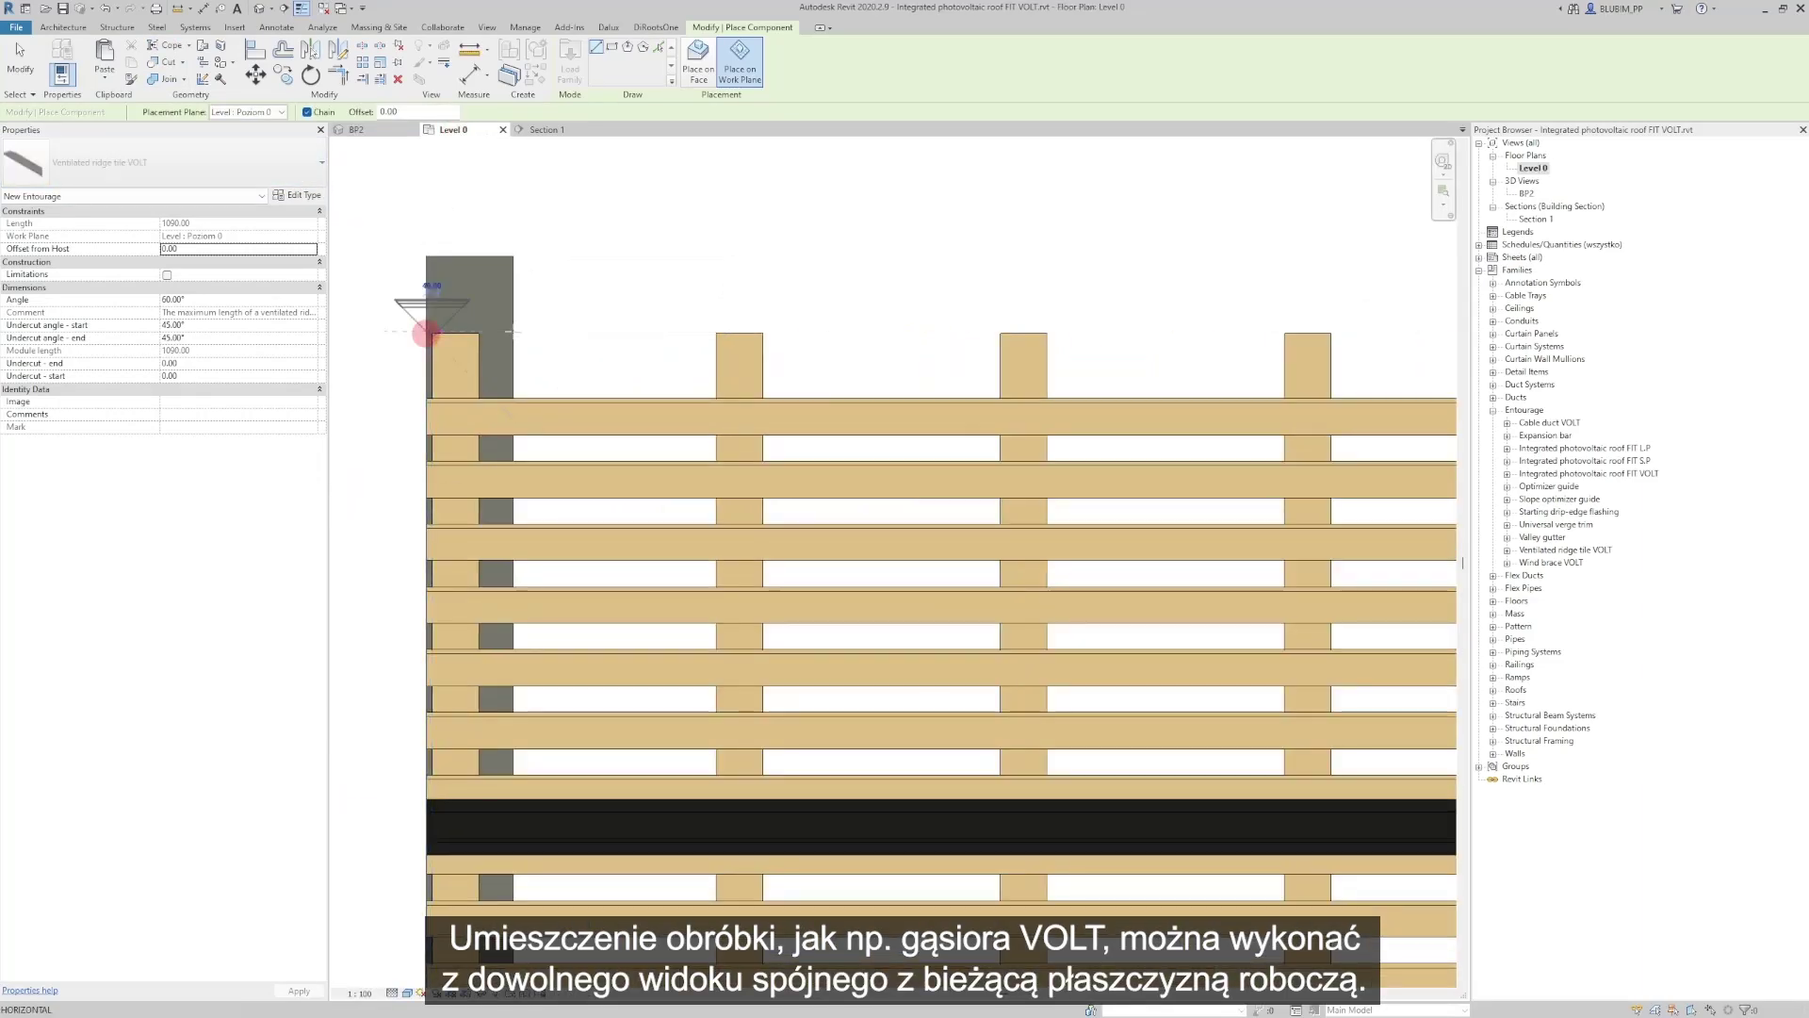
scroll(1211, 319, down, 3)
middle_drag(1210, 317, 173, 317)
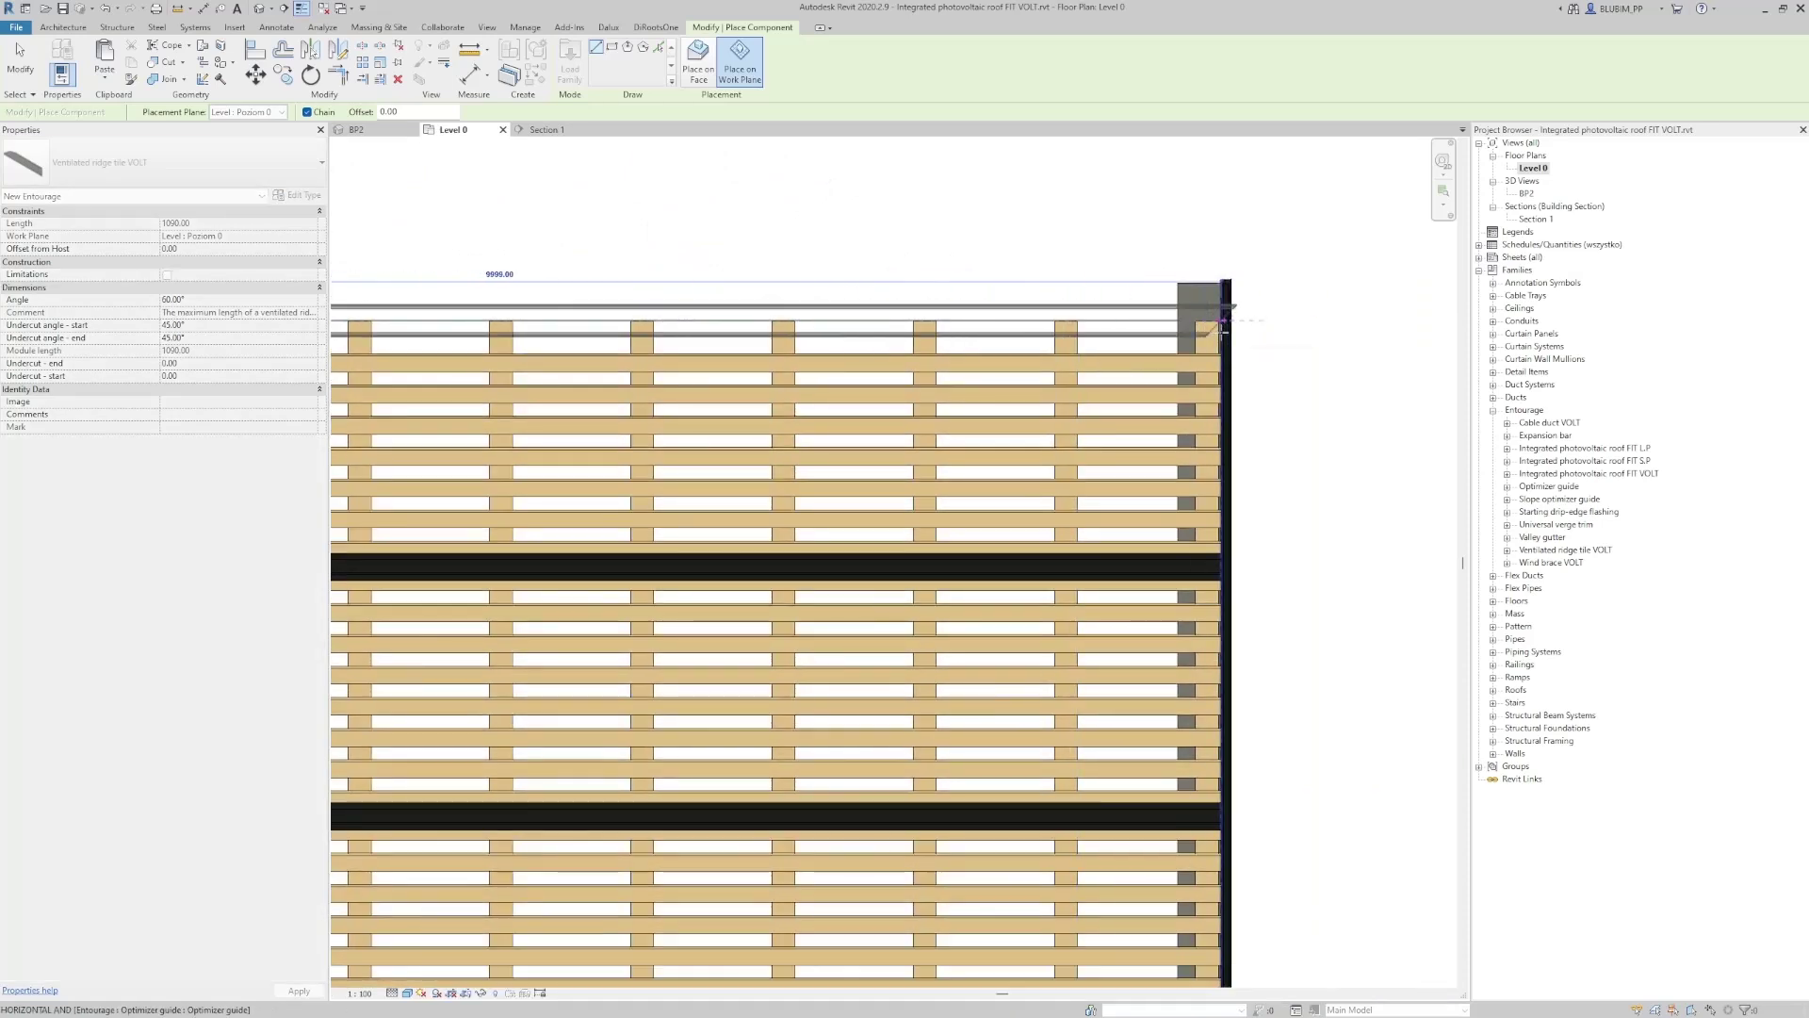
click(1220, 328)
key(Escape)
key(Escape)
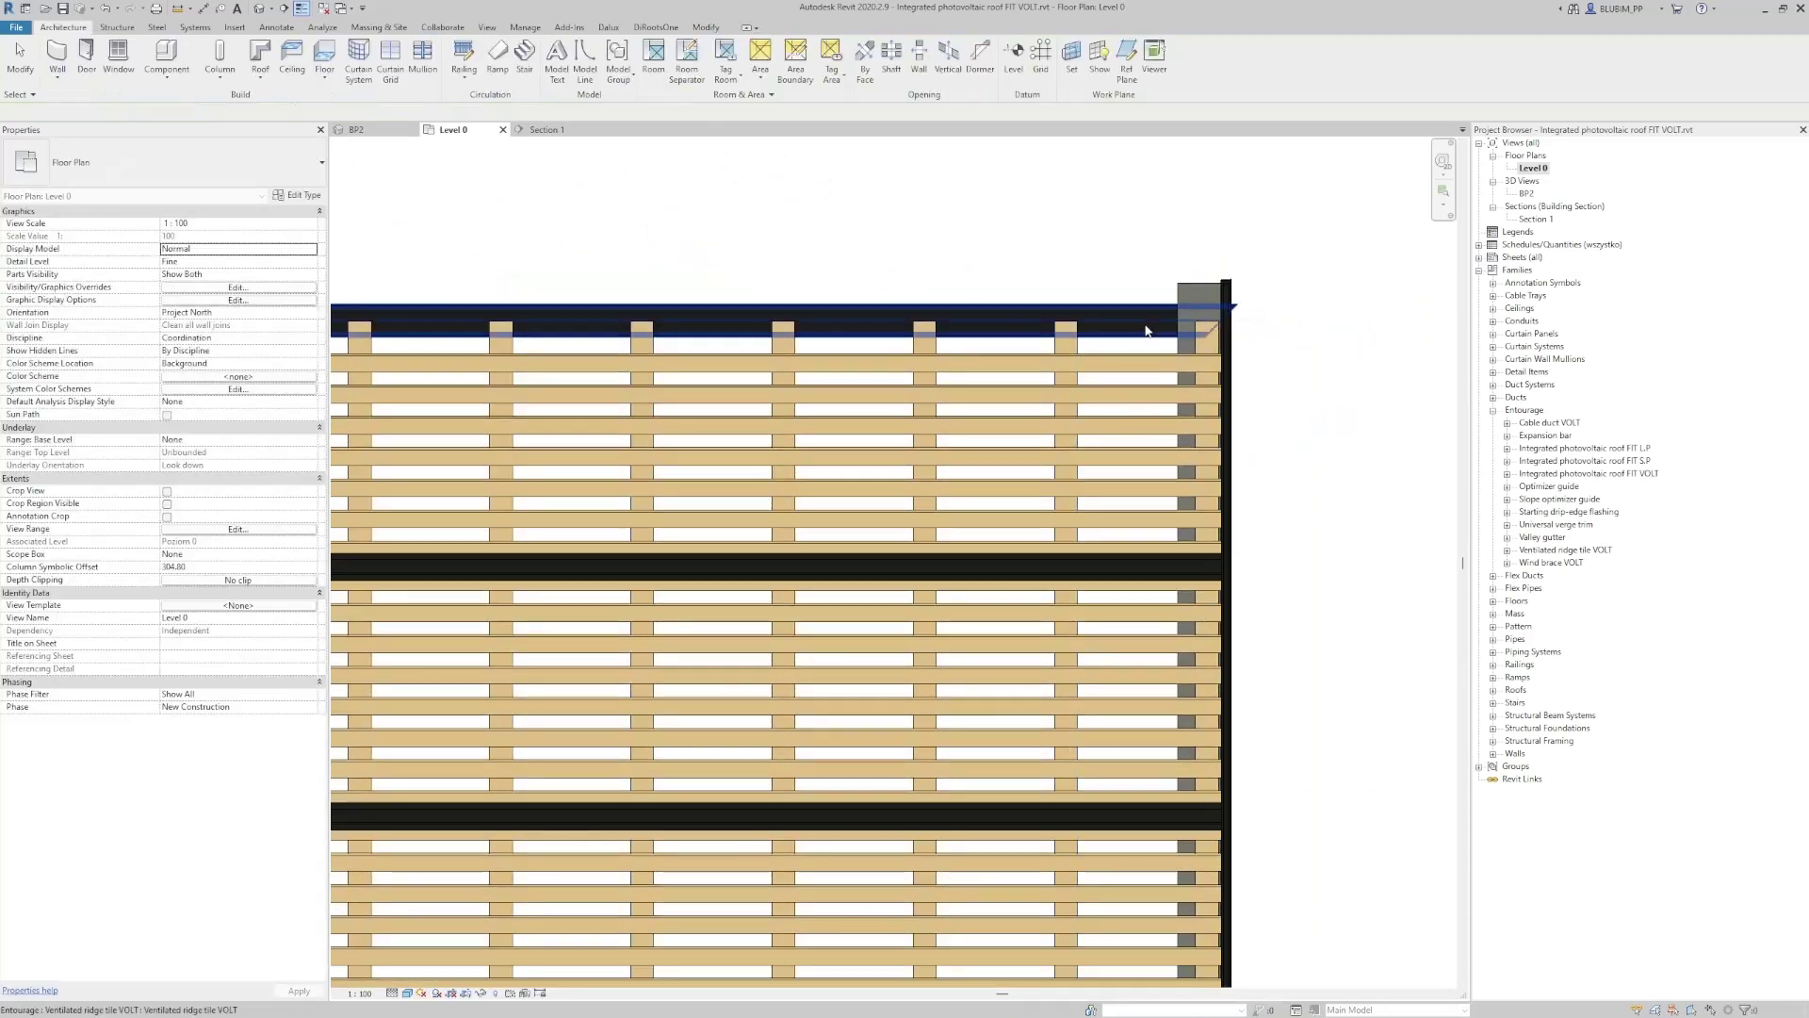
Set both the start and end undercut angles of the ridge tile to 90°
click(1141, 325)
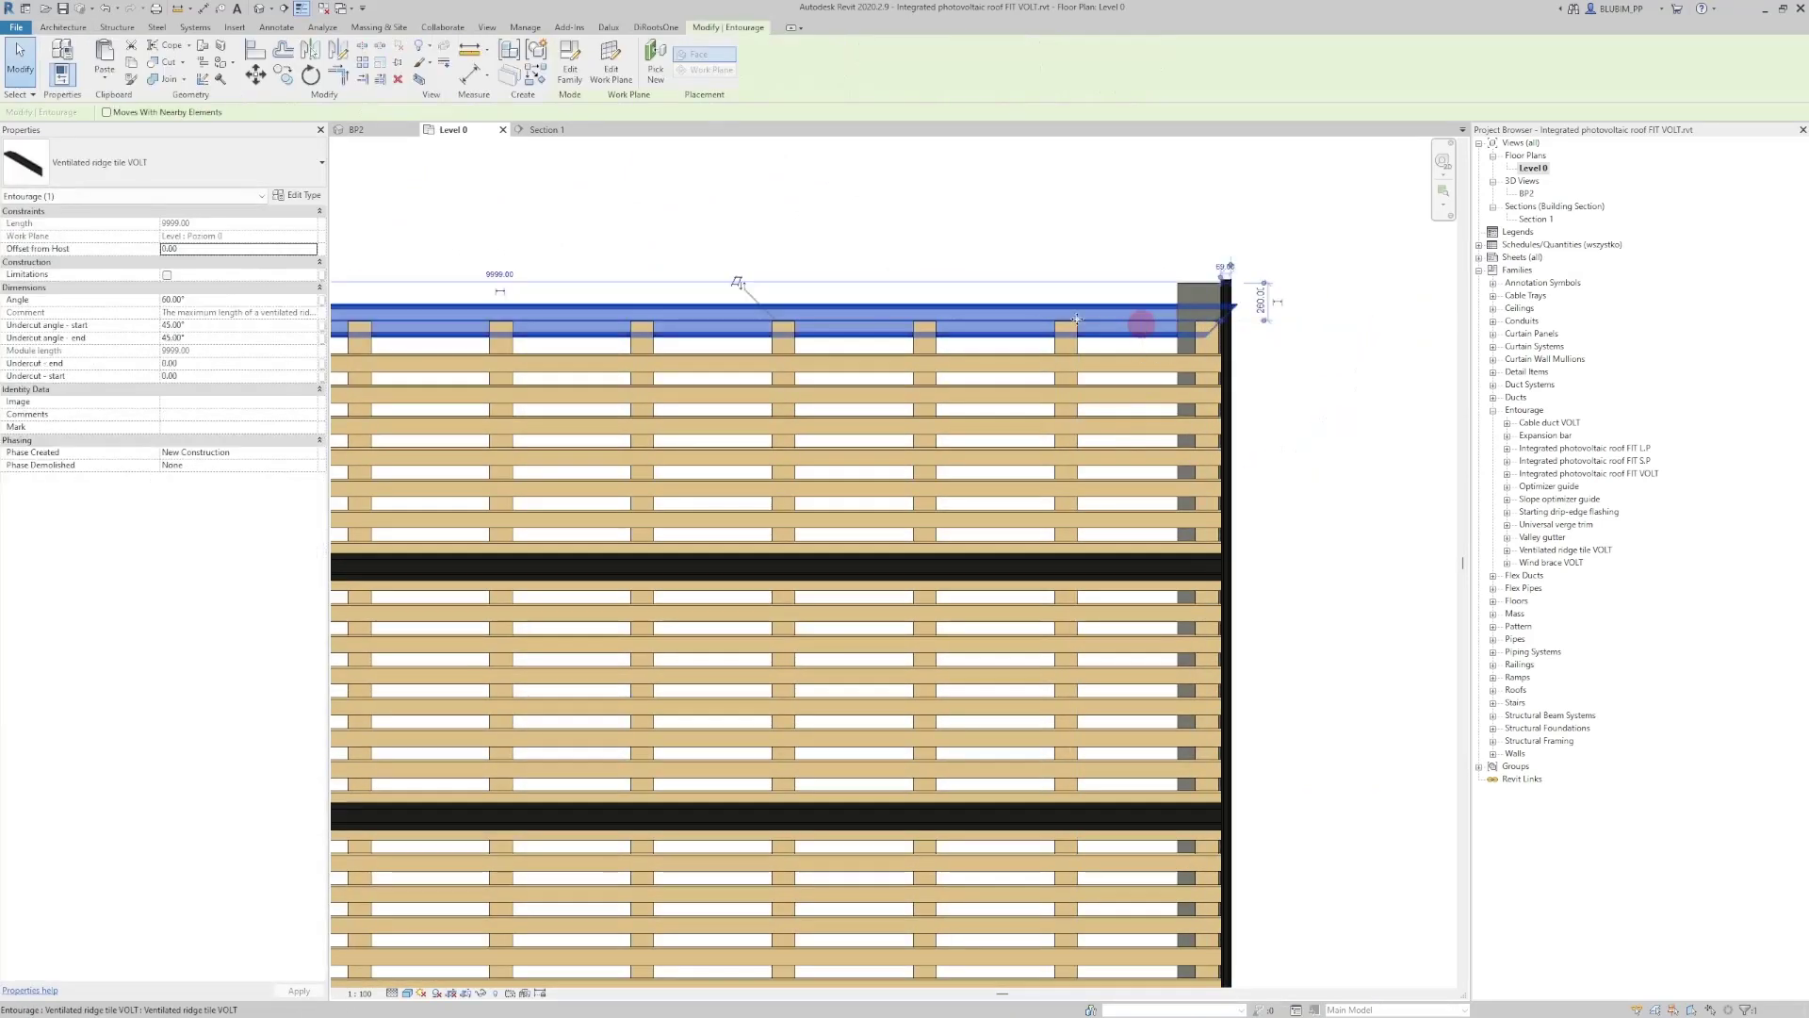
click(227, 324)
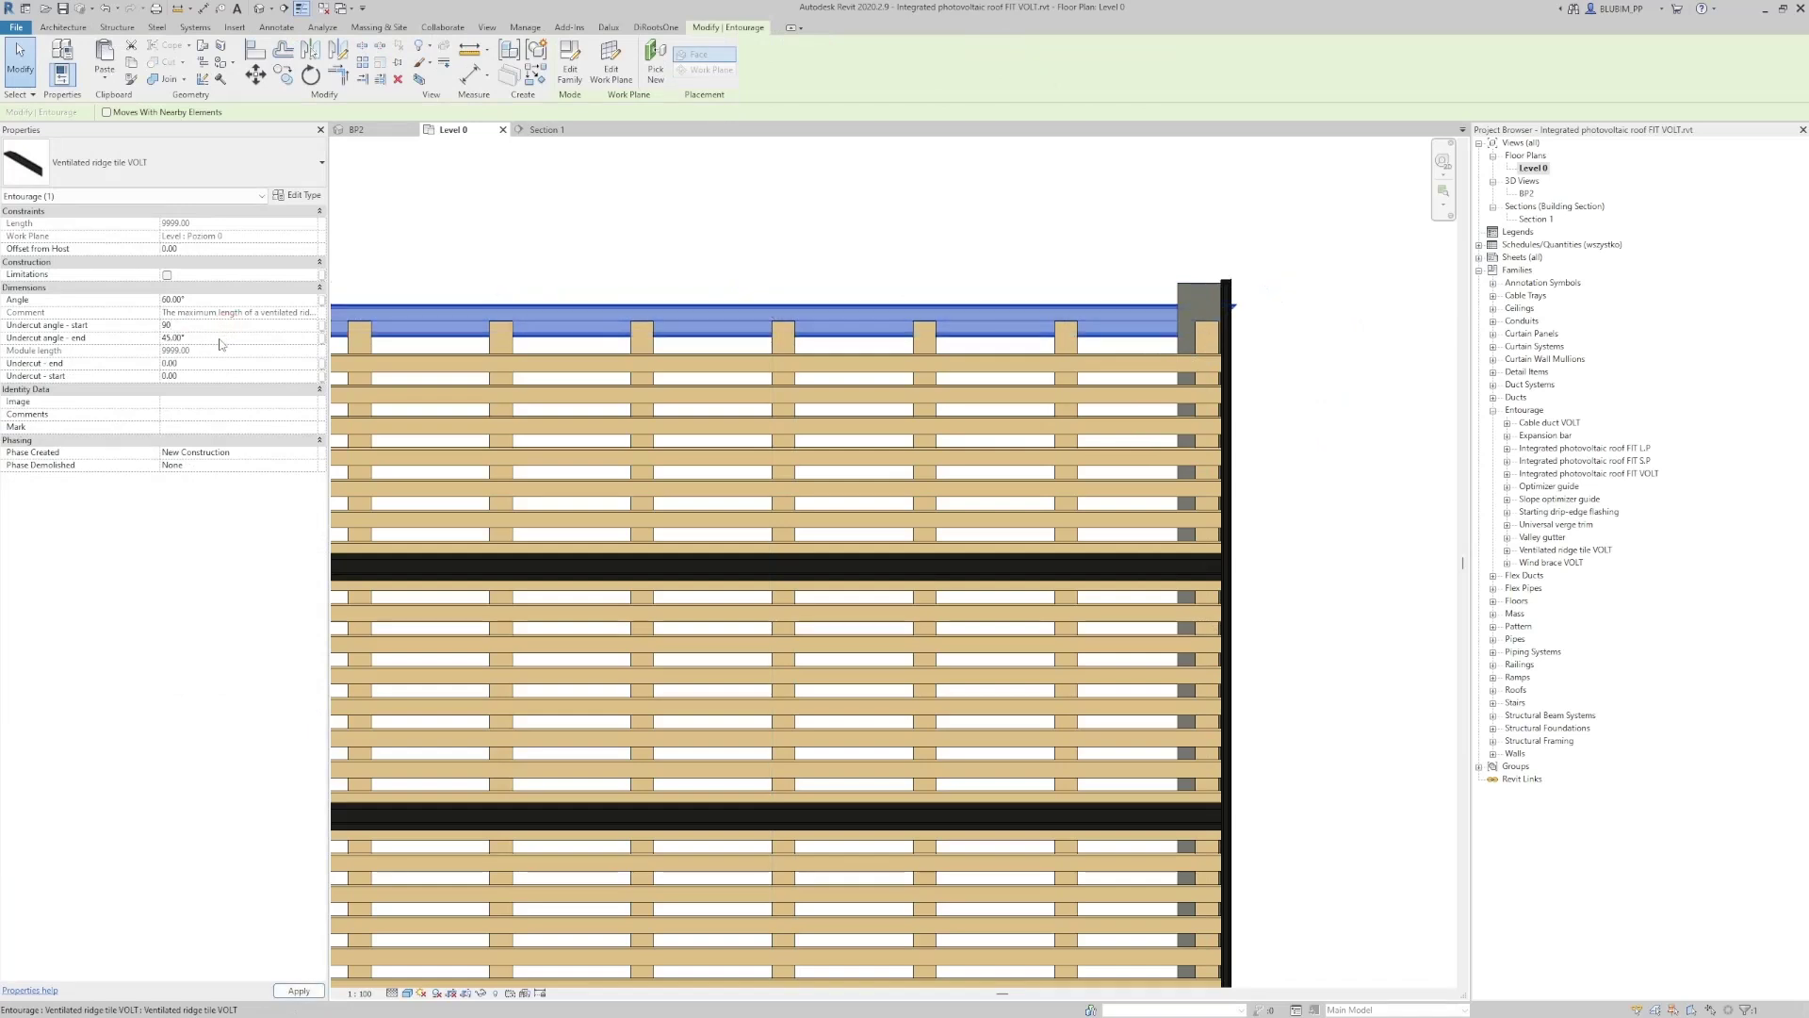
key(Return)
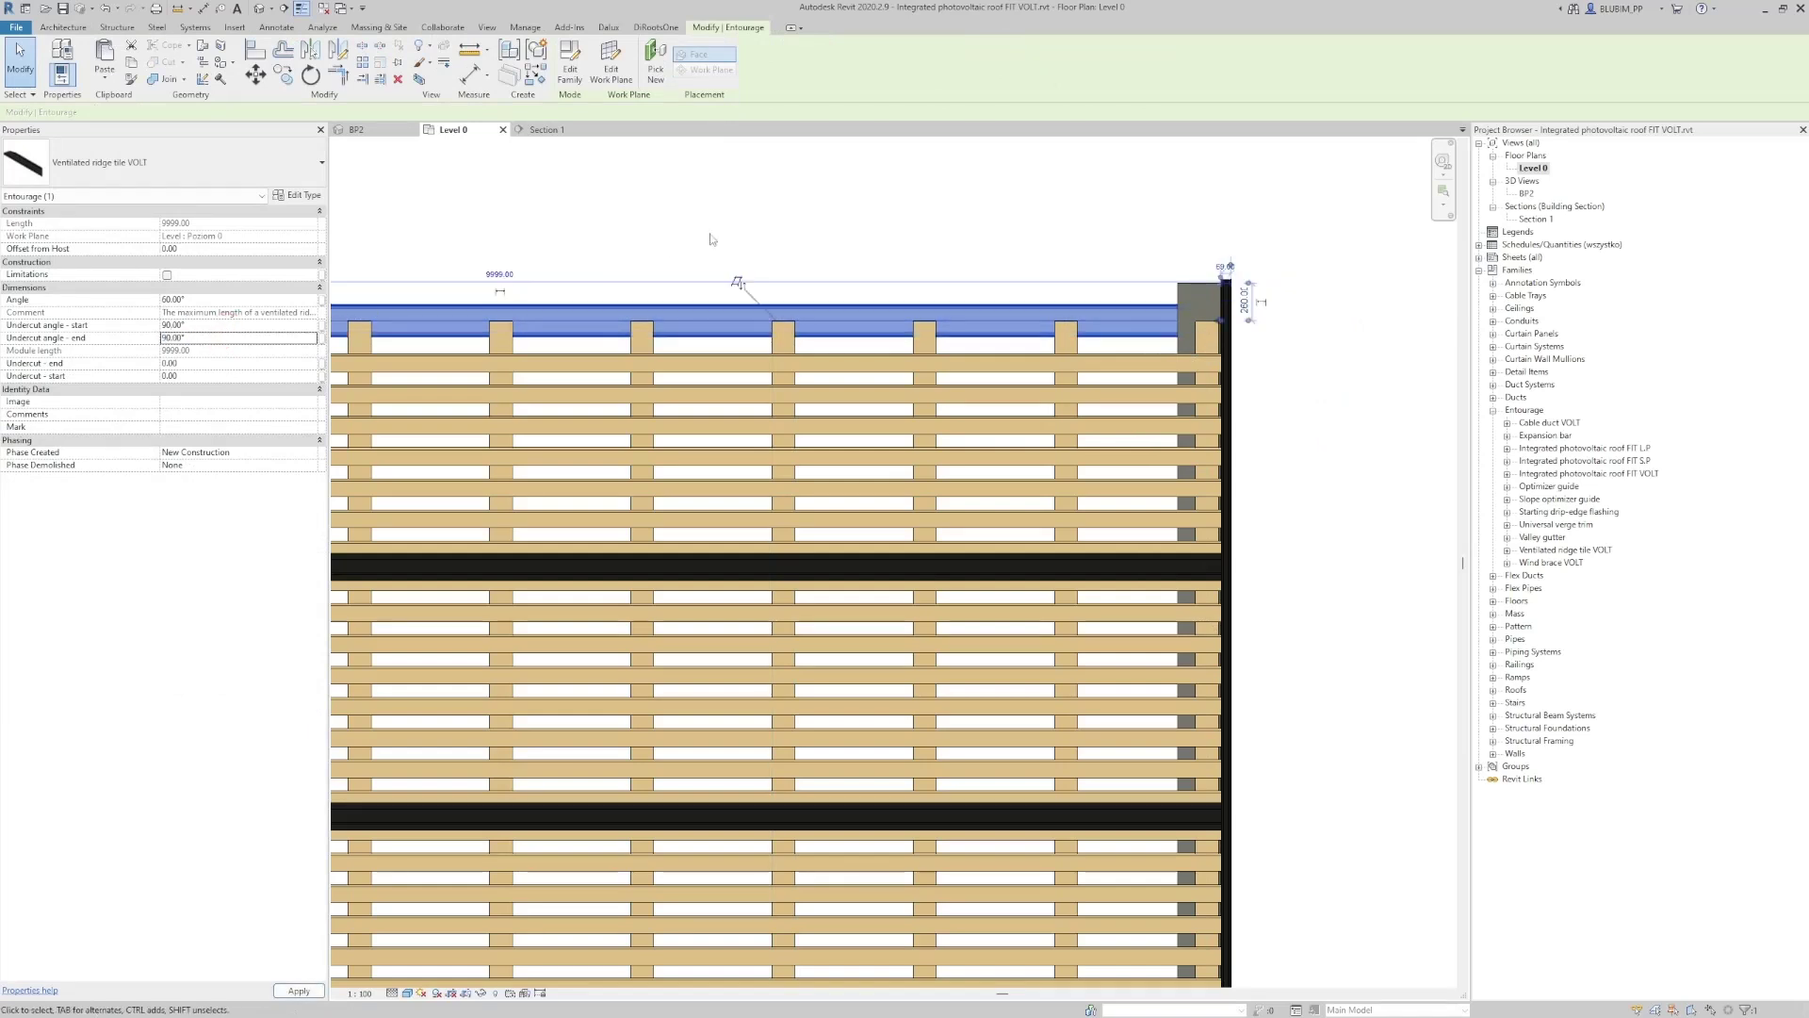
click(736, 230)
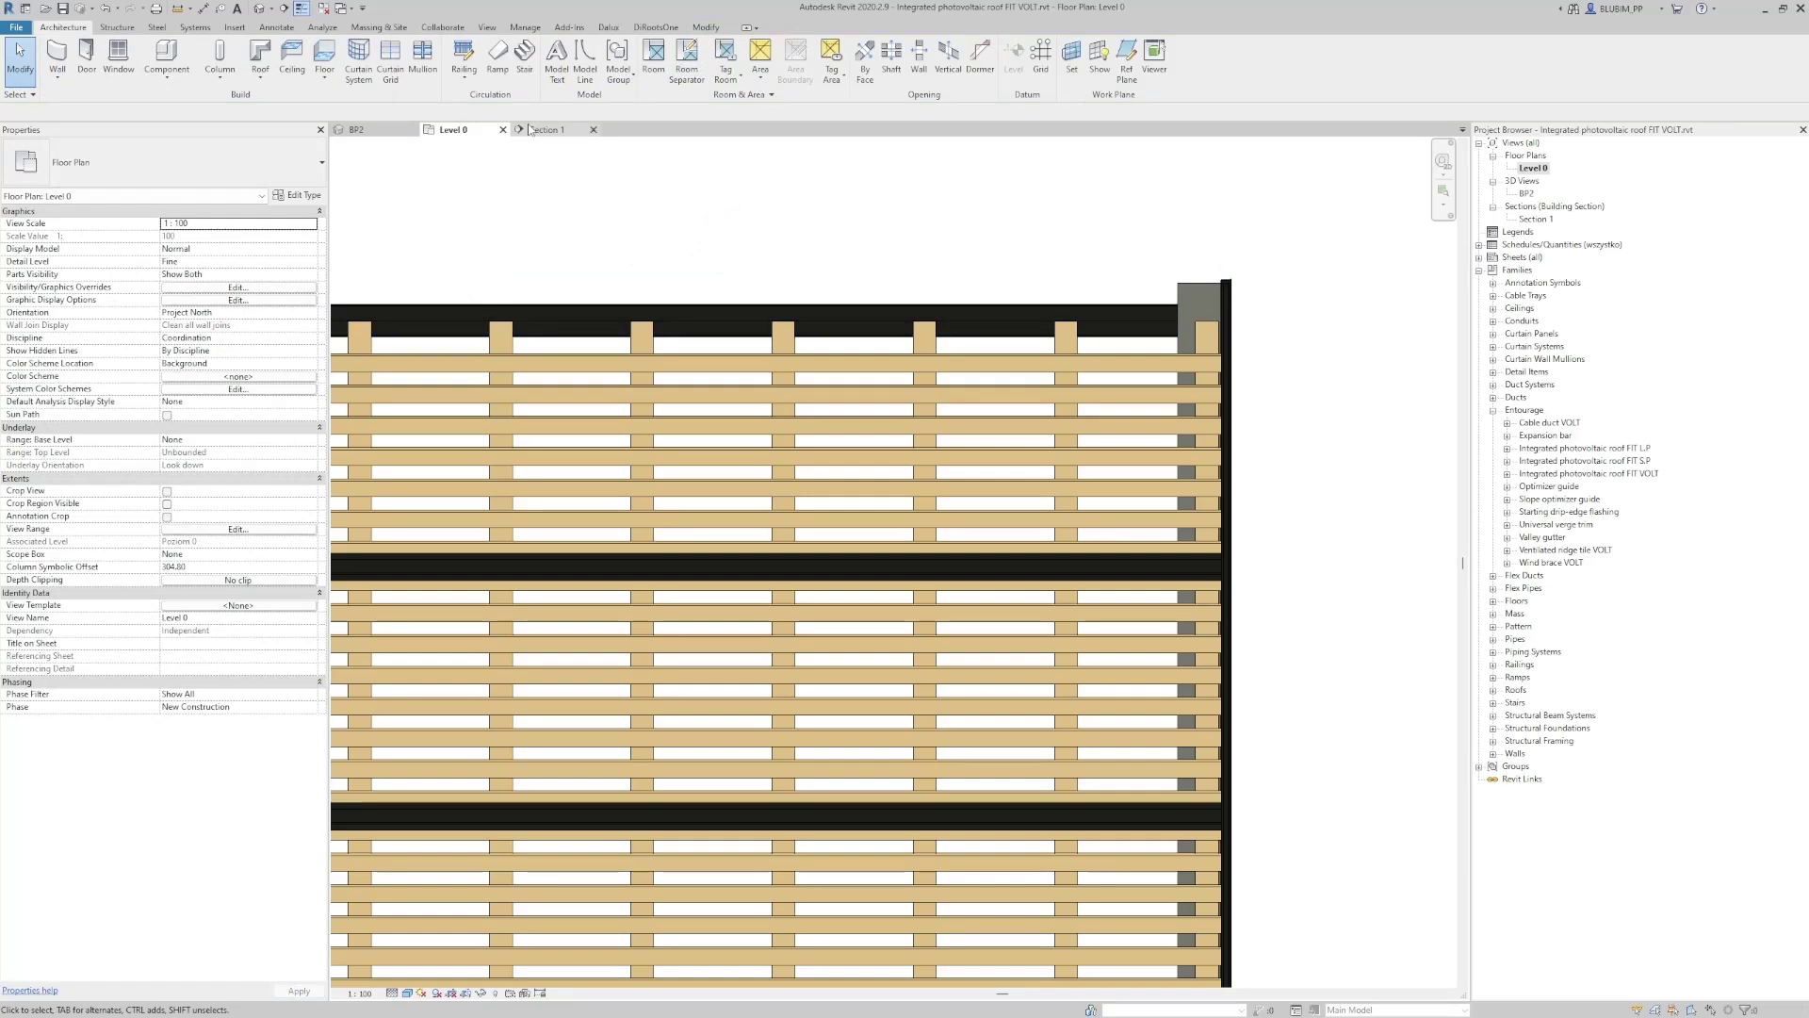
In Section 1, move the Ventilated ridge tile VOLT from below the wall up to the roof's ridge end
click(541, 130)
scroll(792, 426, down, 5)
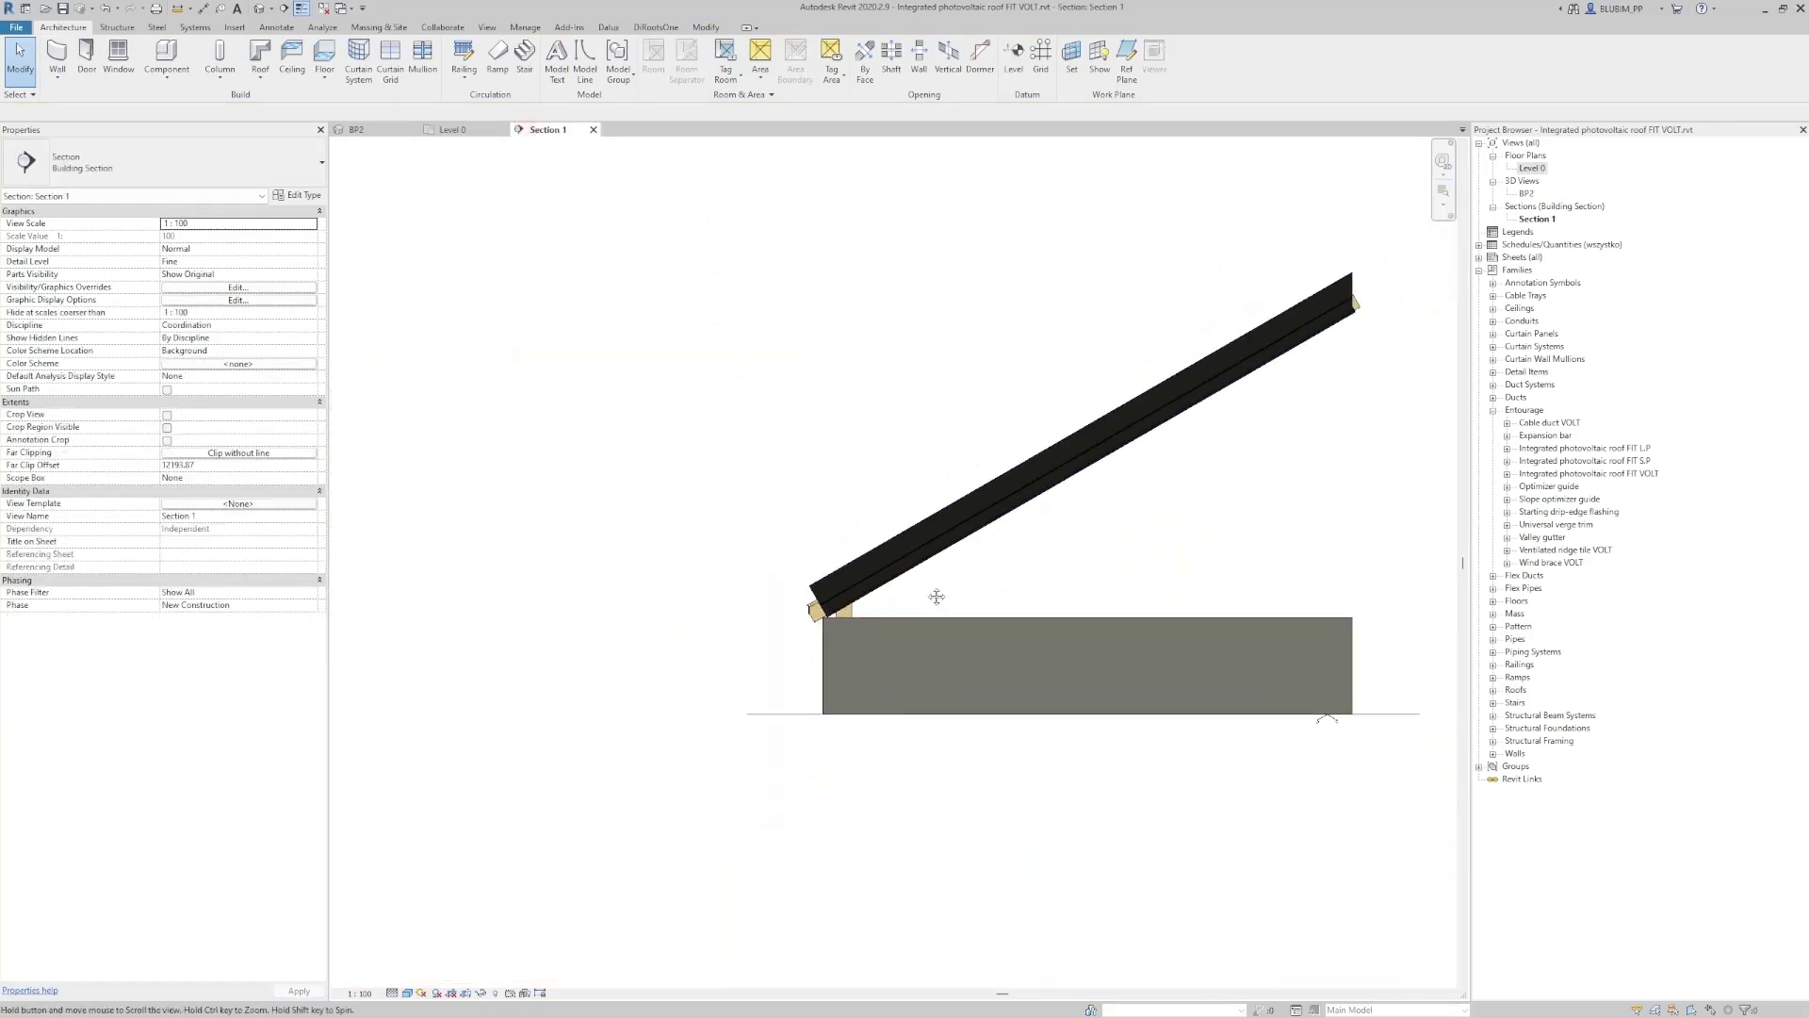
scroll(1020, 750, up, 3)
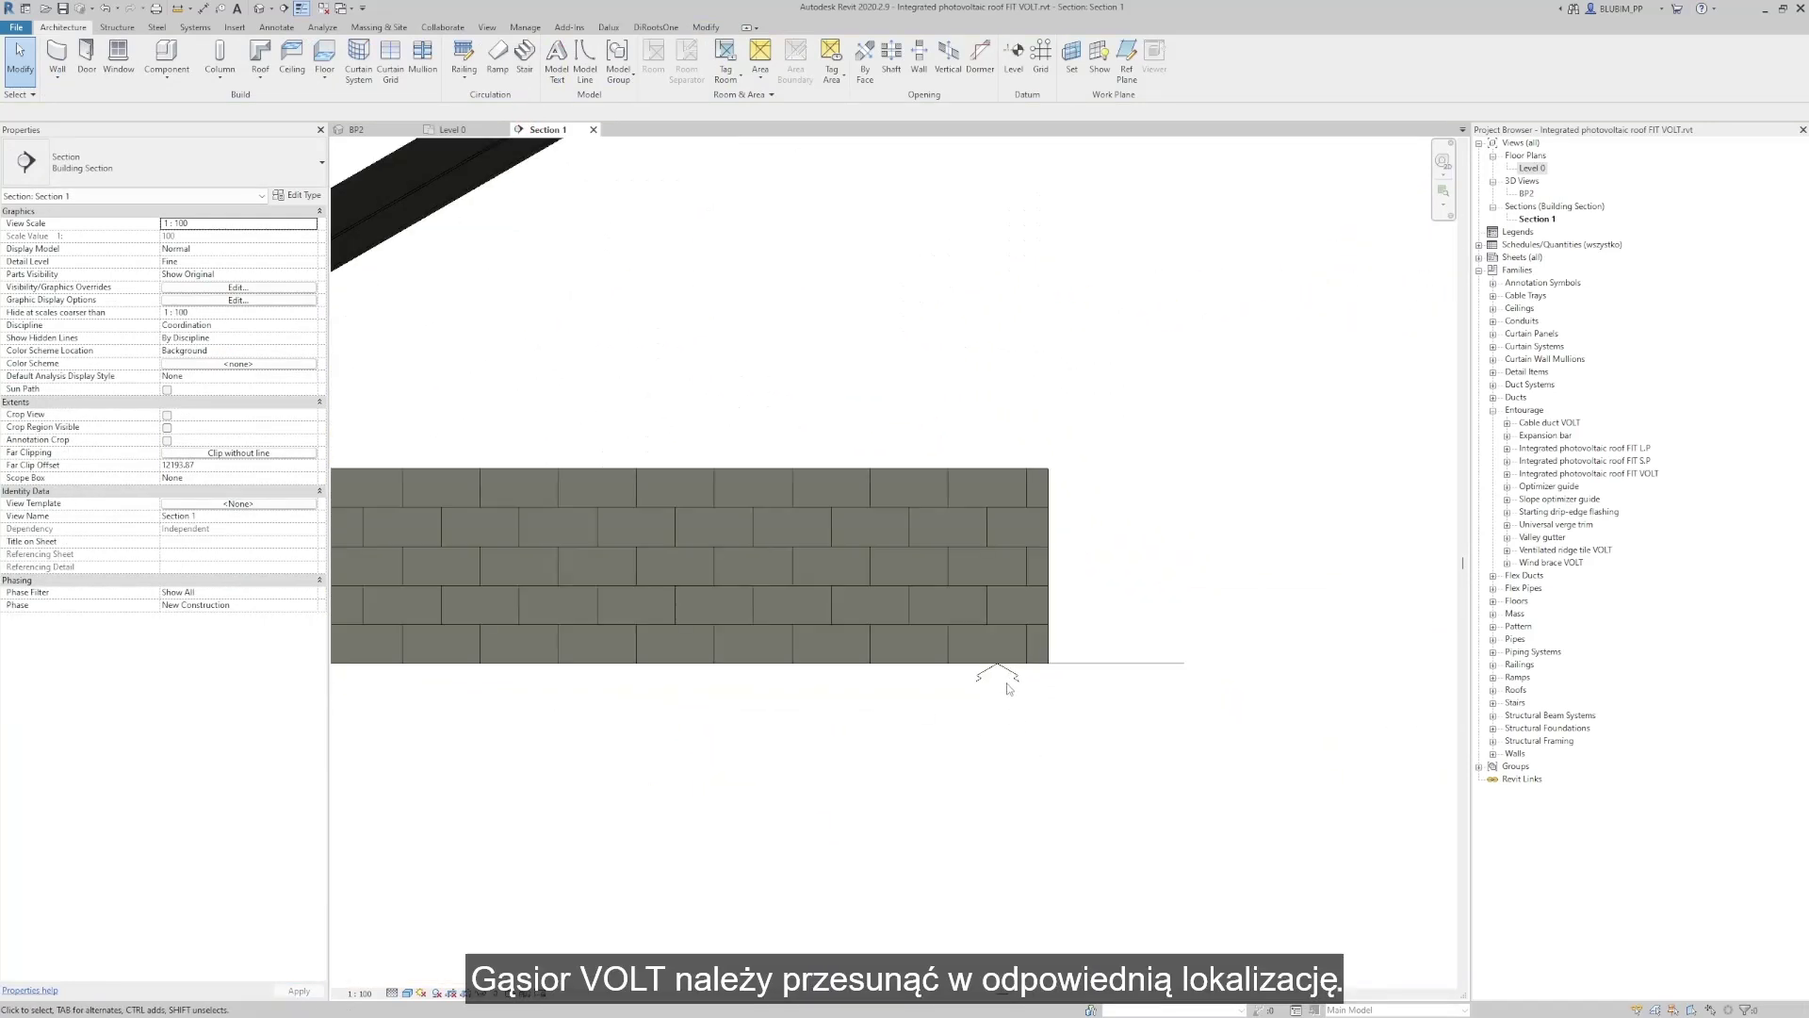
click(1012, 681)
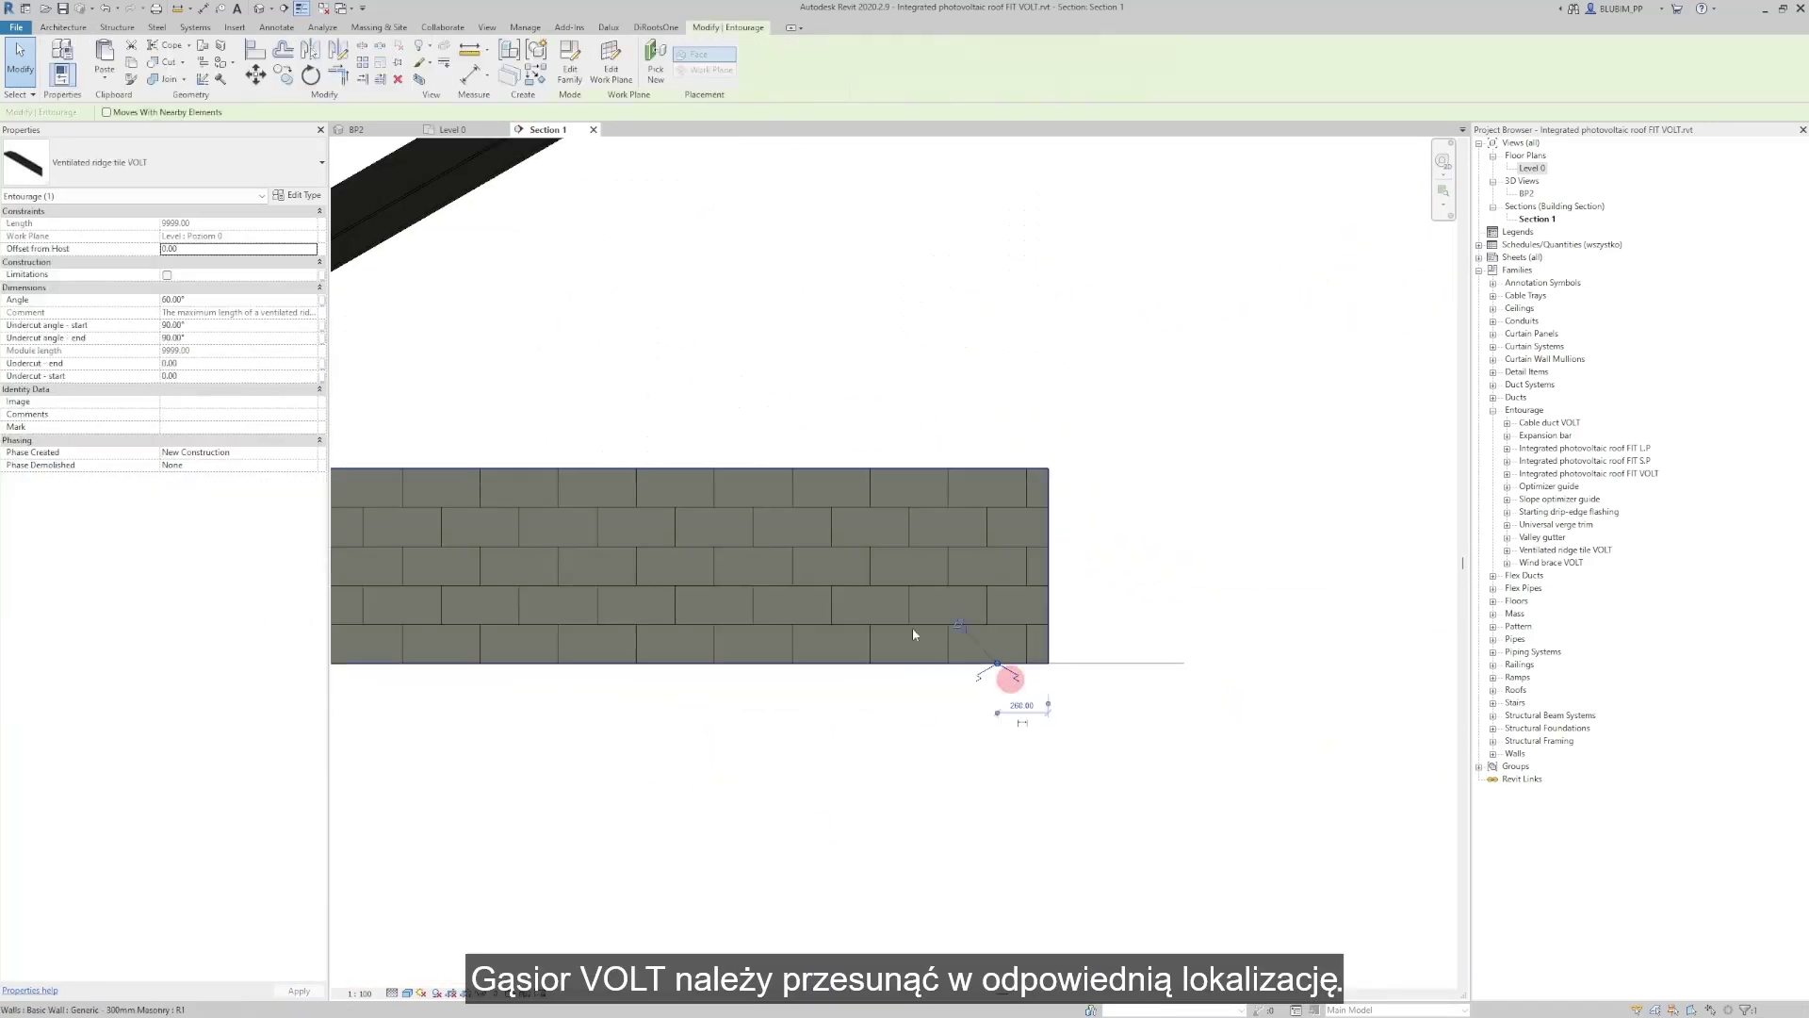
click(255, 75)
scroll(1006, 722, up, 7)
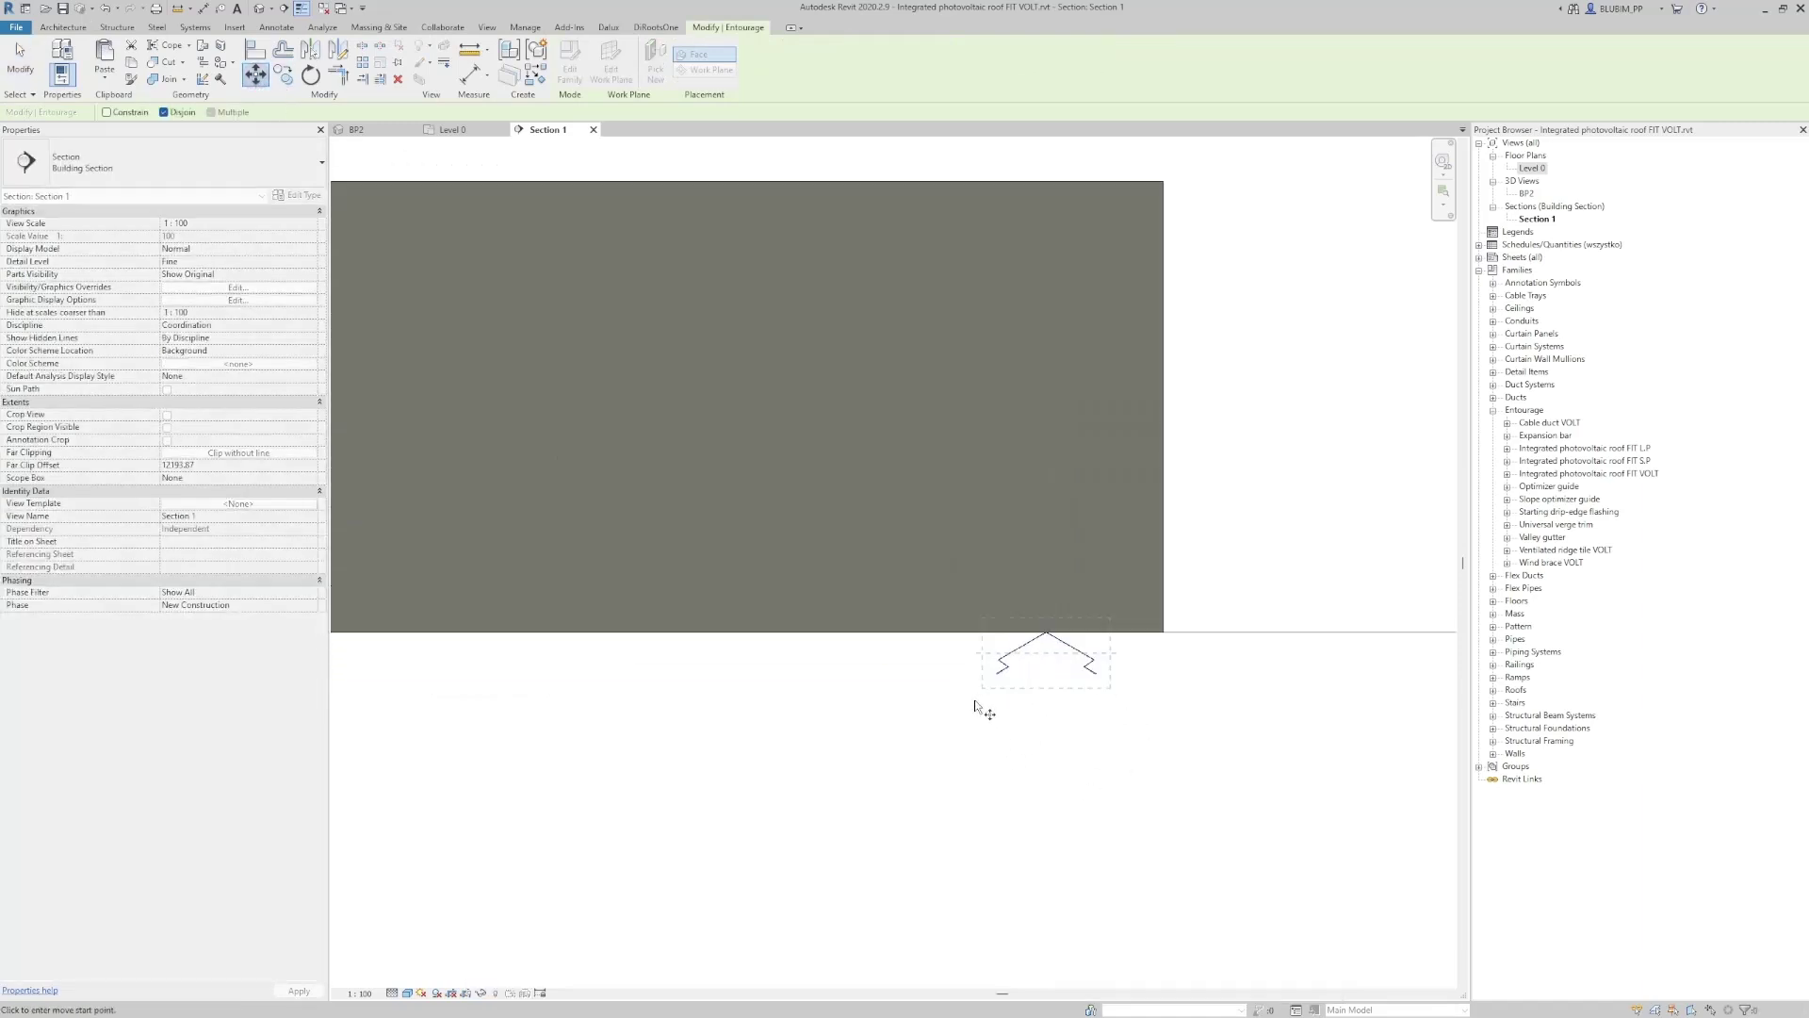
click(1008, 657)
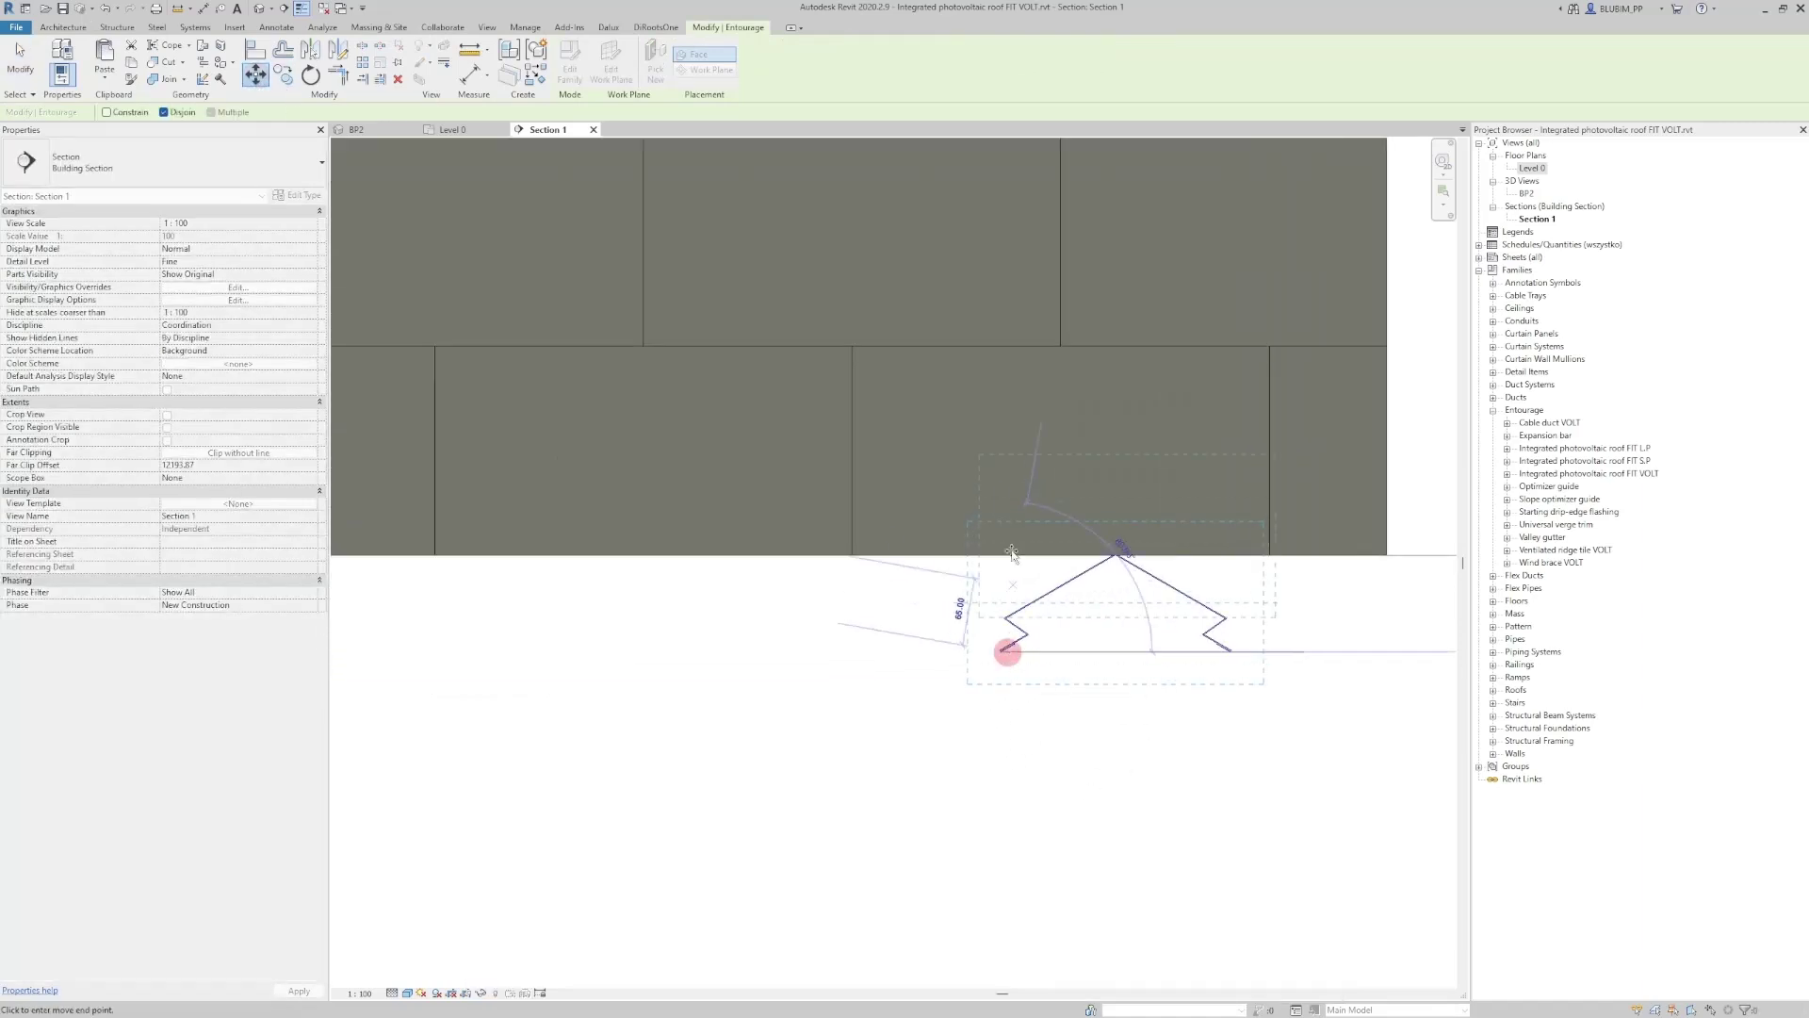
scroll(1002, 249, down, 3)
middle_drag(1002, 250, 1090, 404)
scroll(1022, 265, down, 4)
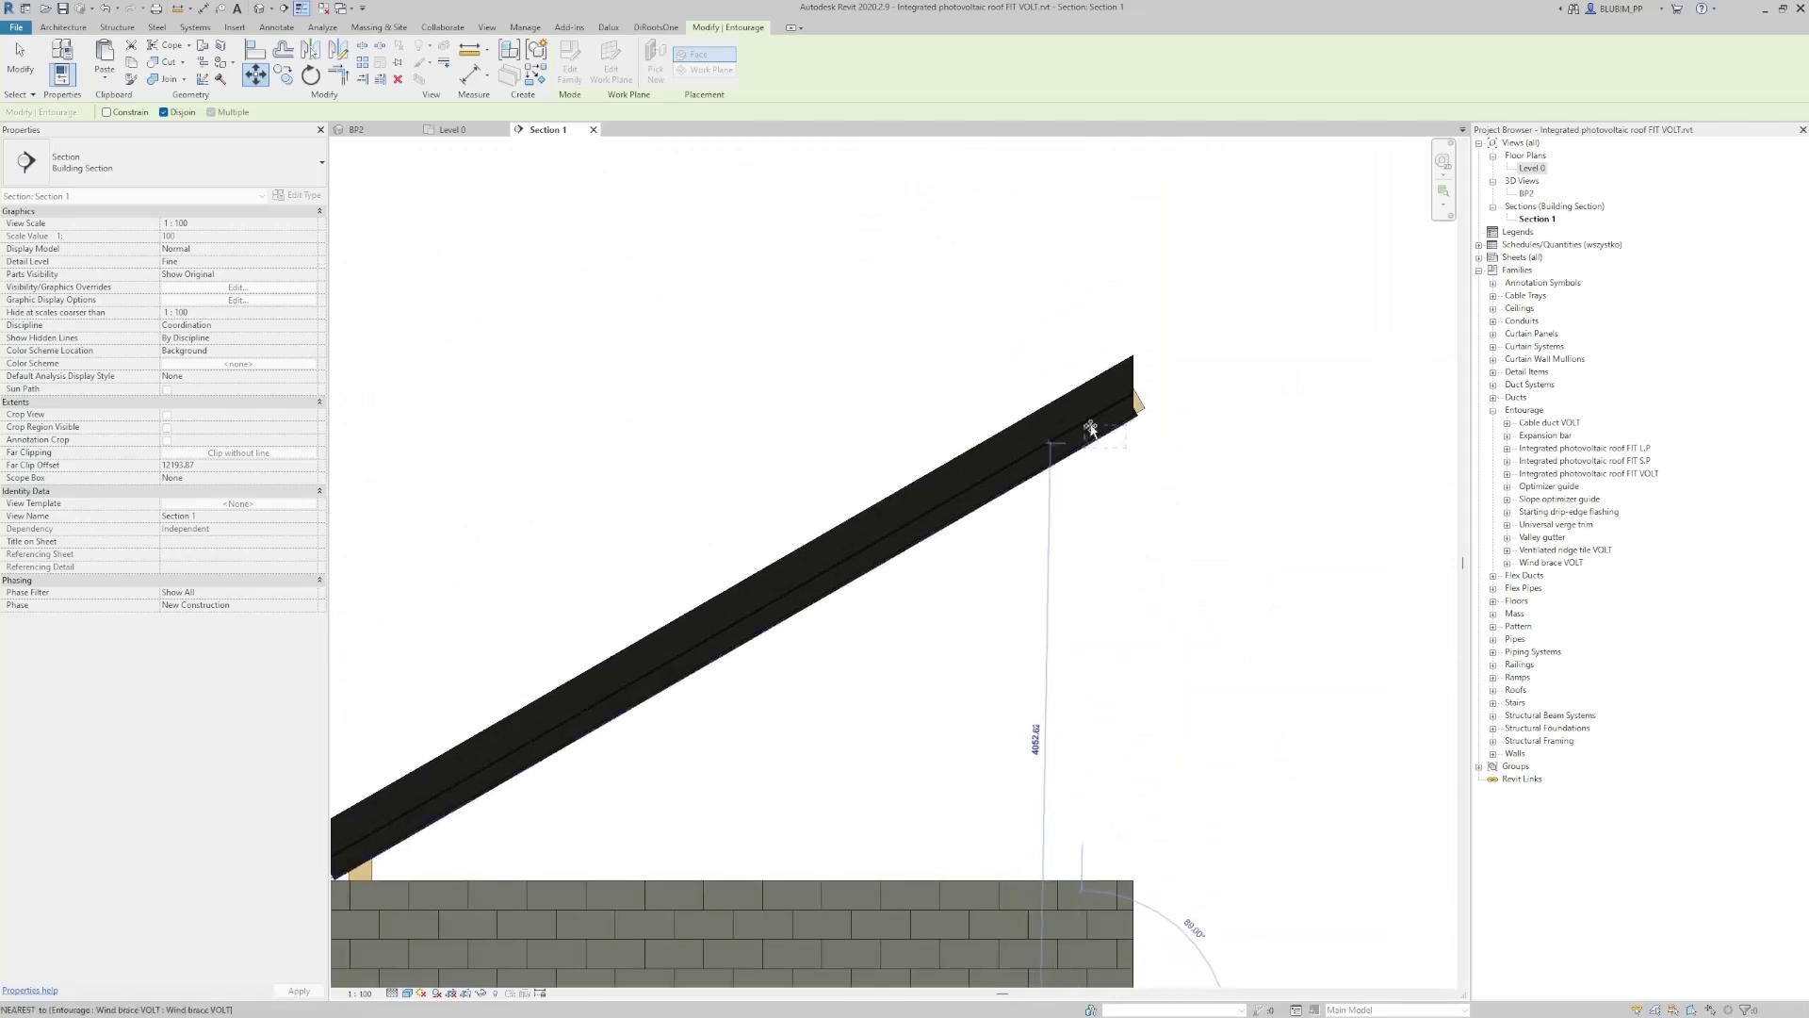
scroll(1091, 404, up, 6)
click(1096, 404)
Temporarily hide the Wind brace VOLT in Section 1
click(1138, 306)
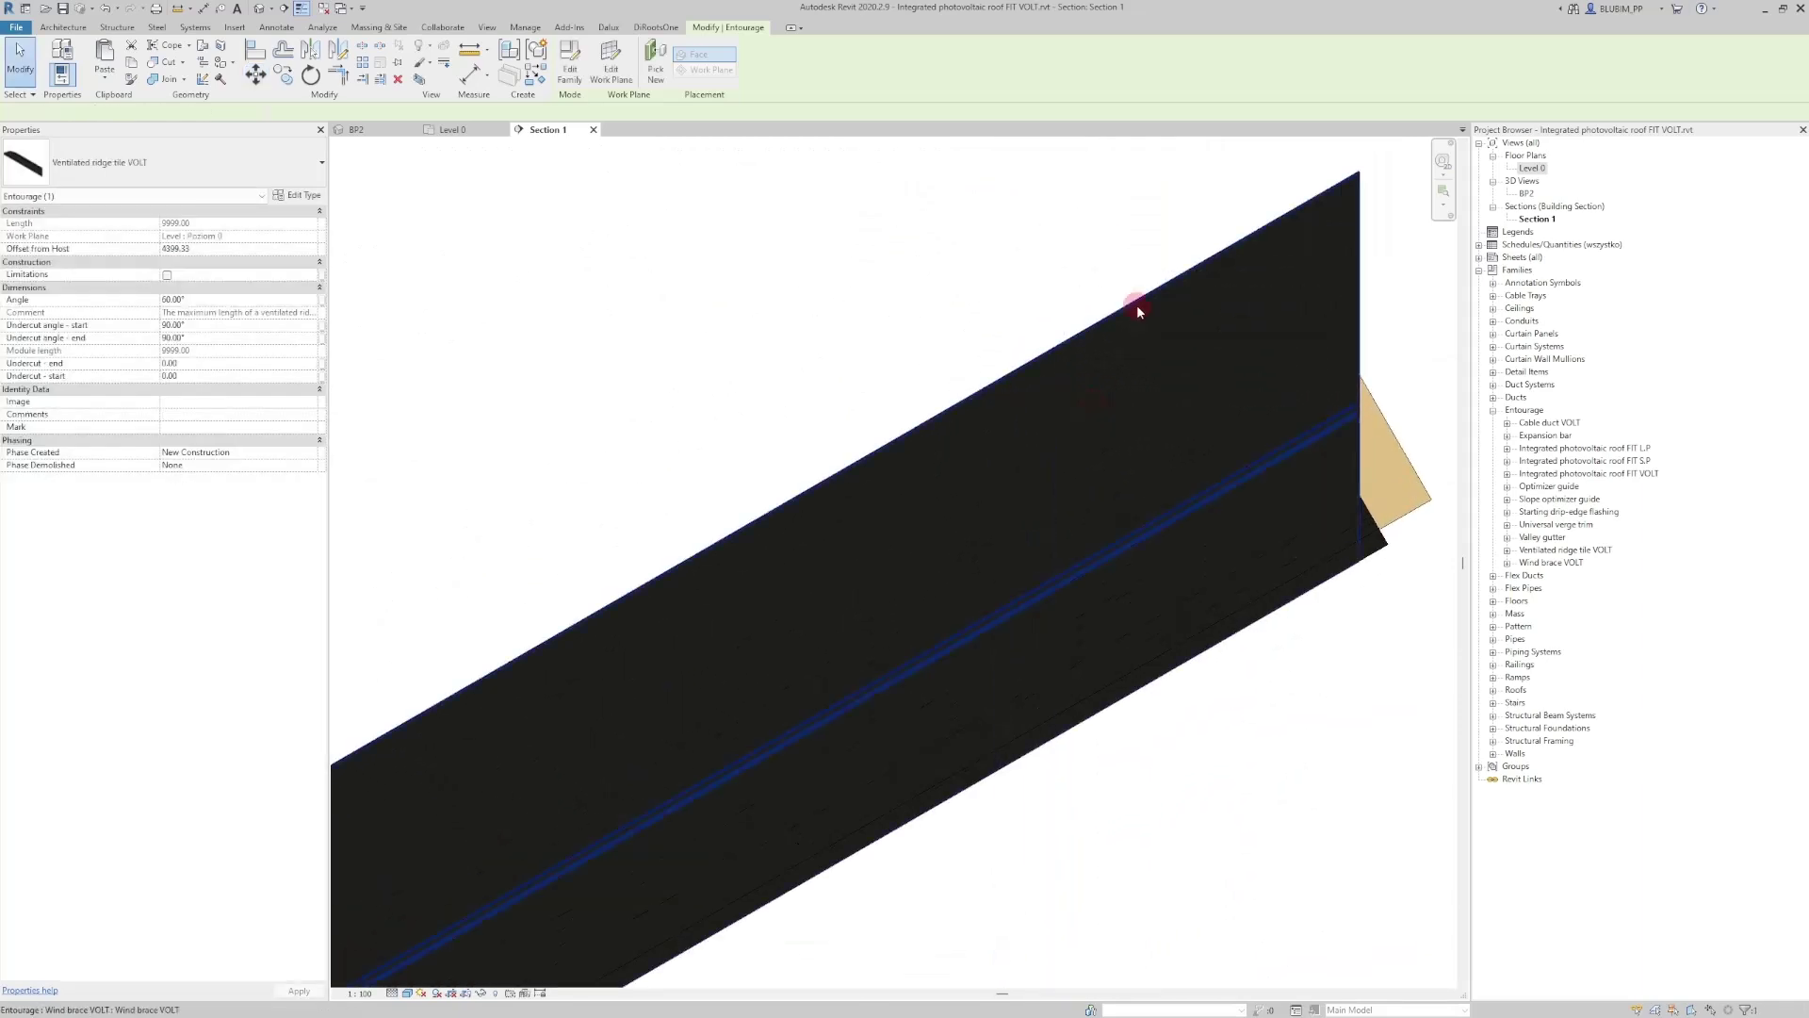
key(h)
key(h)
Move the ridge tile so that its lower inner lip sits on the upper corner of the topmost batten
click(1135, 352)
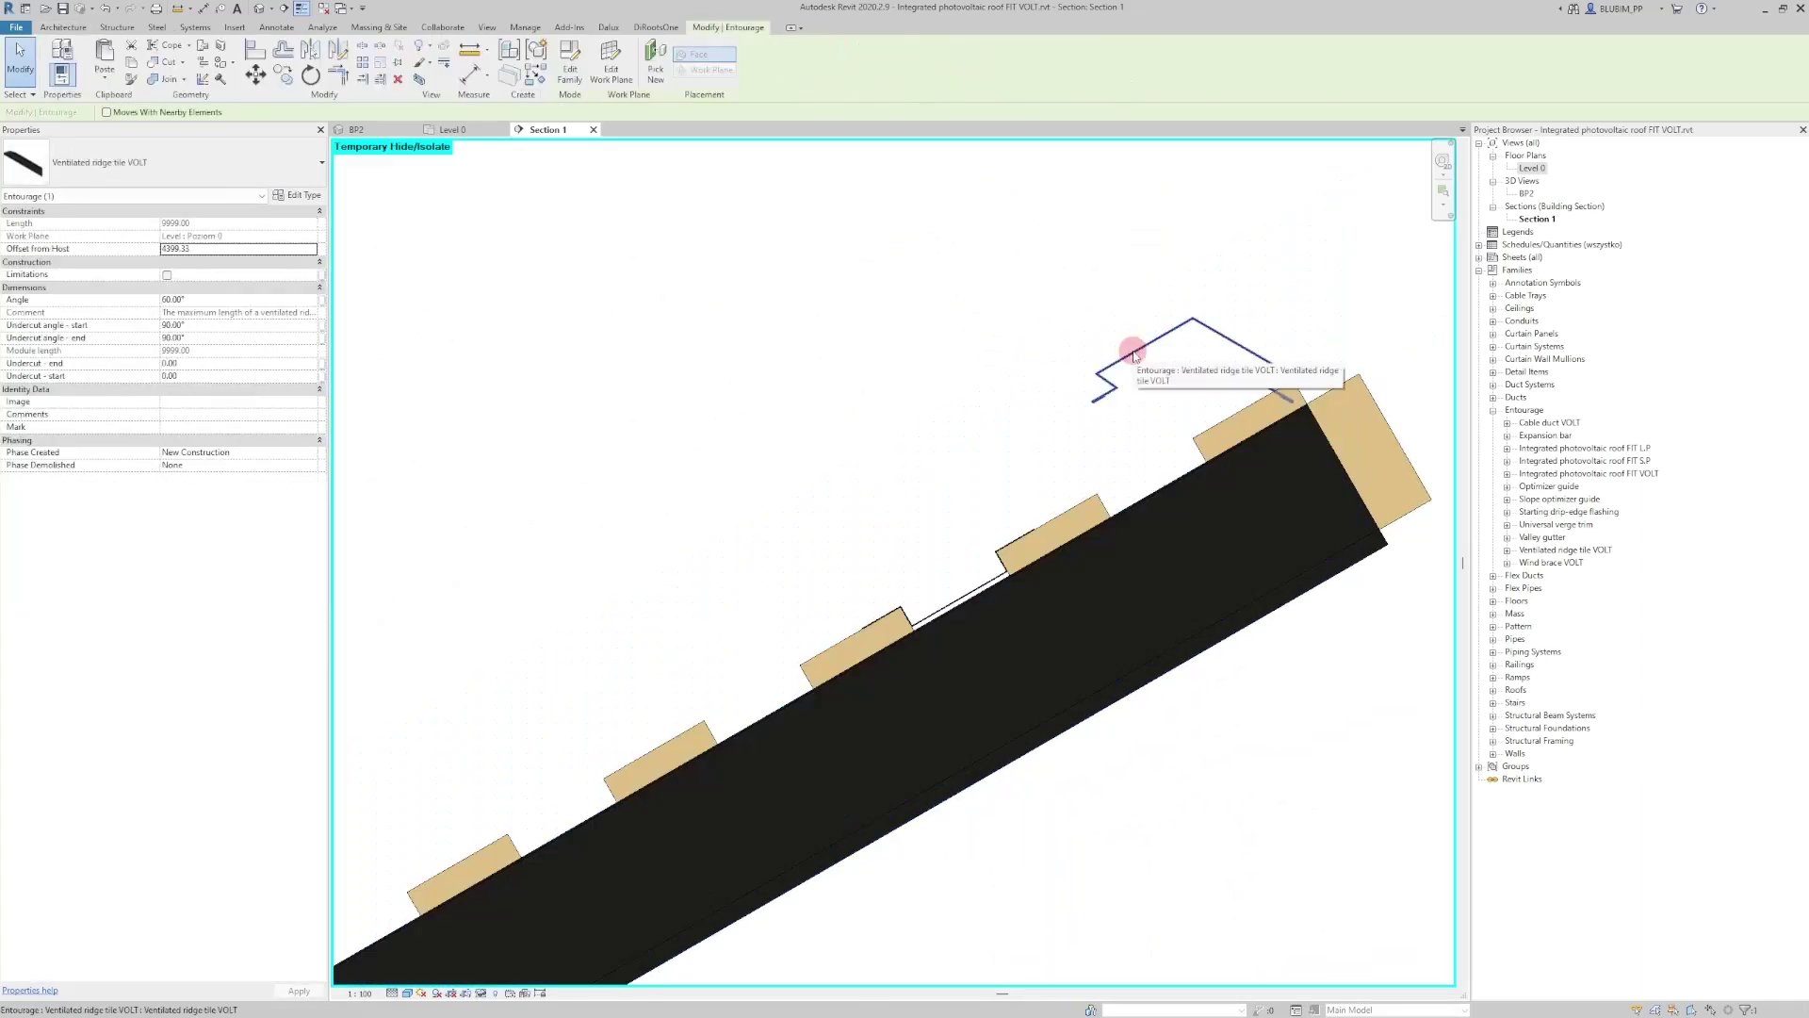
key(m)
key(v)
click(1090, 404)
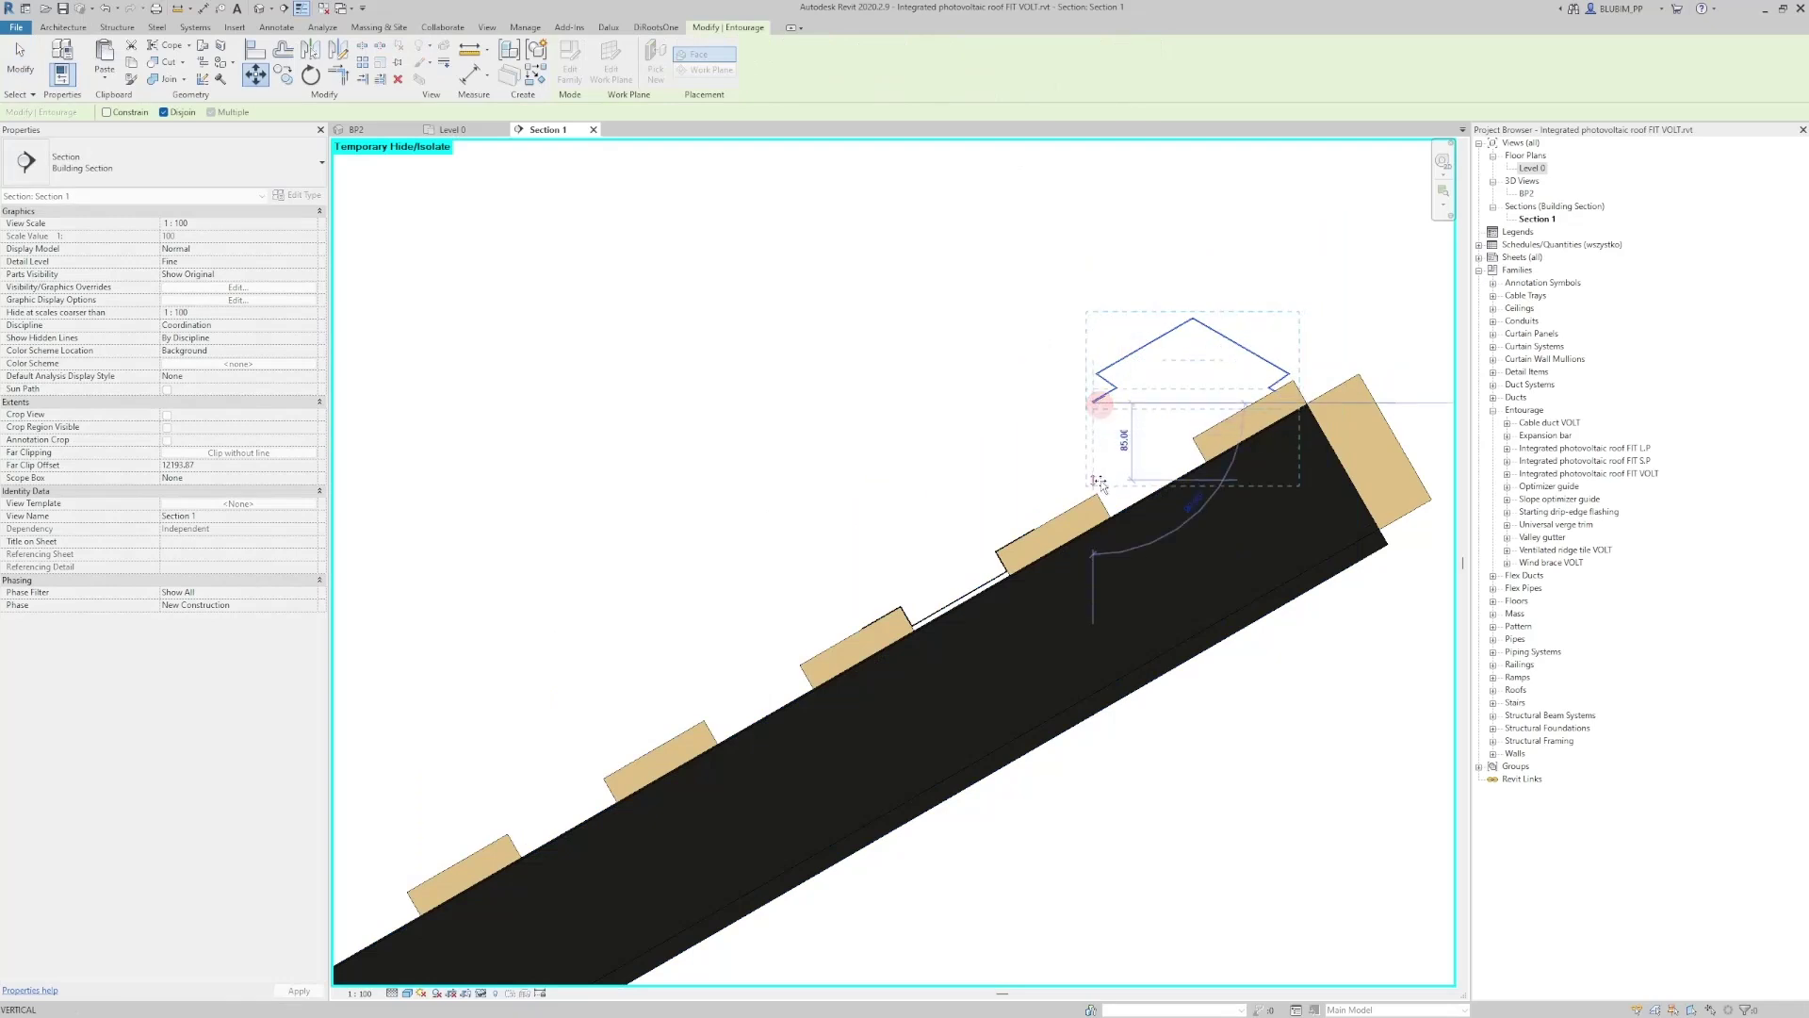
click(1281, 386)
scroll(1227, 372, down, 3)
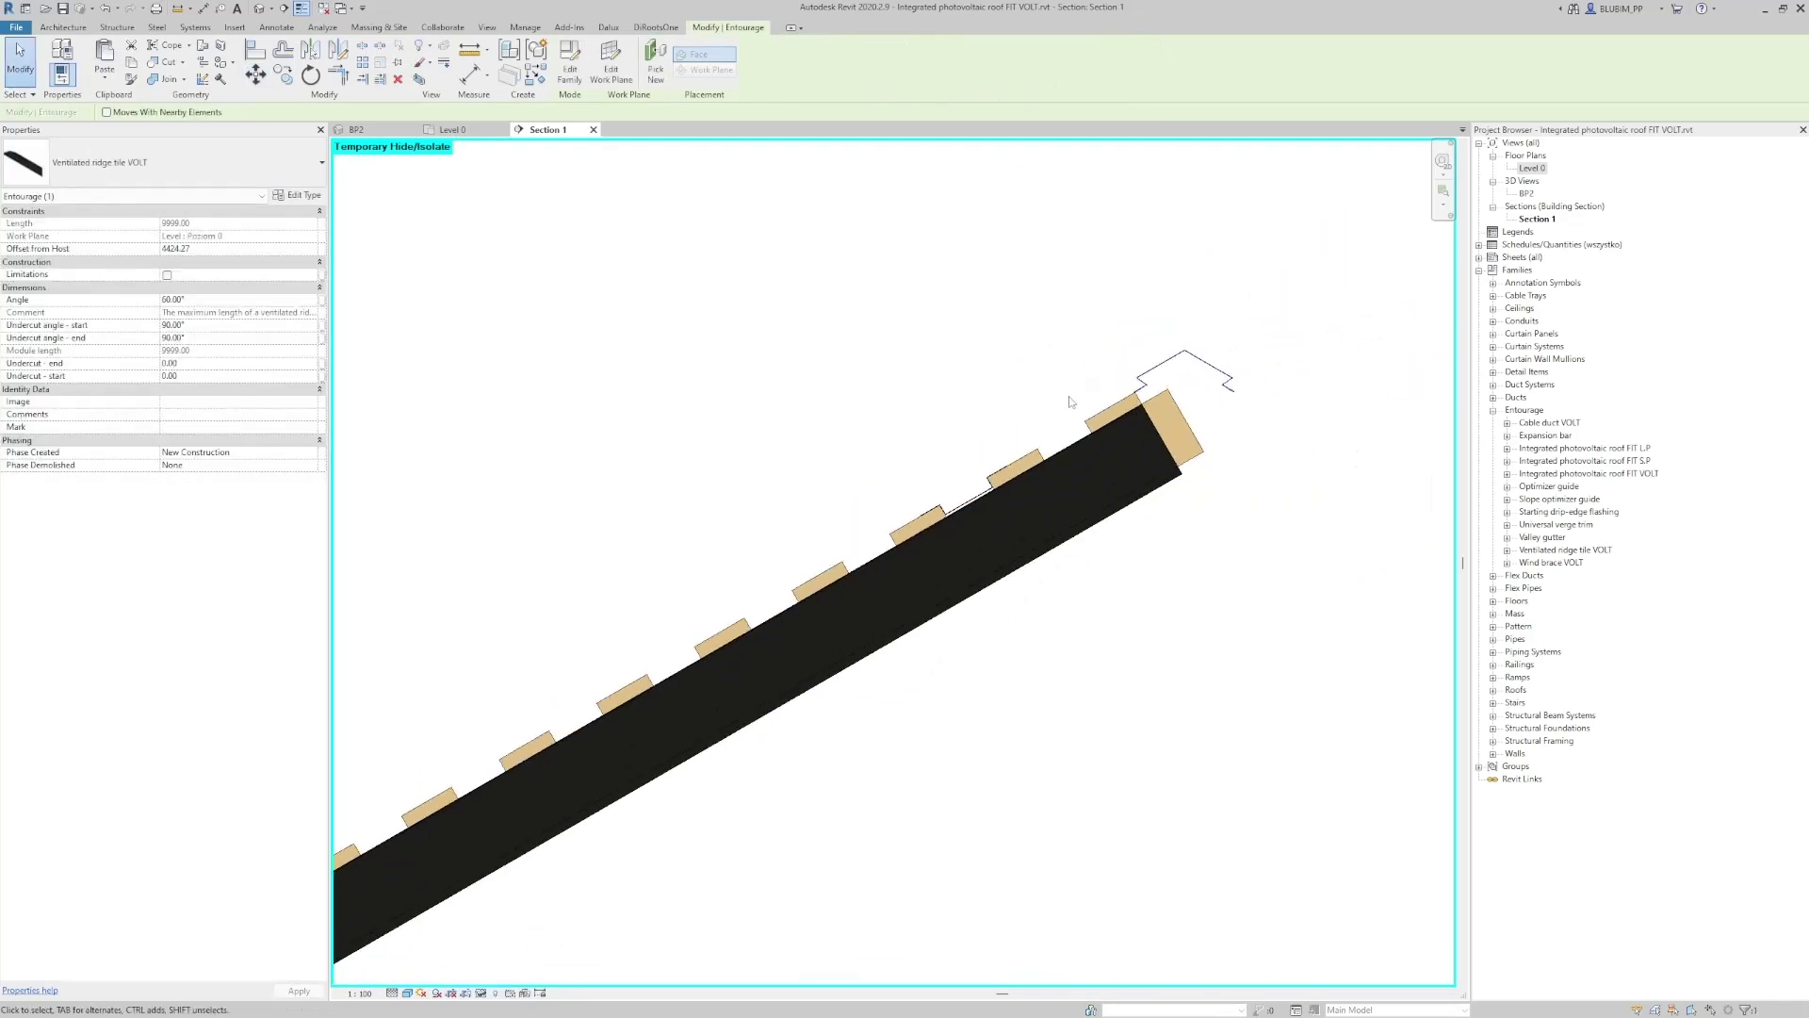
key(Escape)
Try a bend angle of 45° on the ridge tile and change it to 90°
click(1225, 372)
text(45)
key(Return)
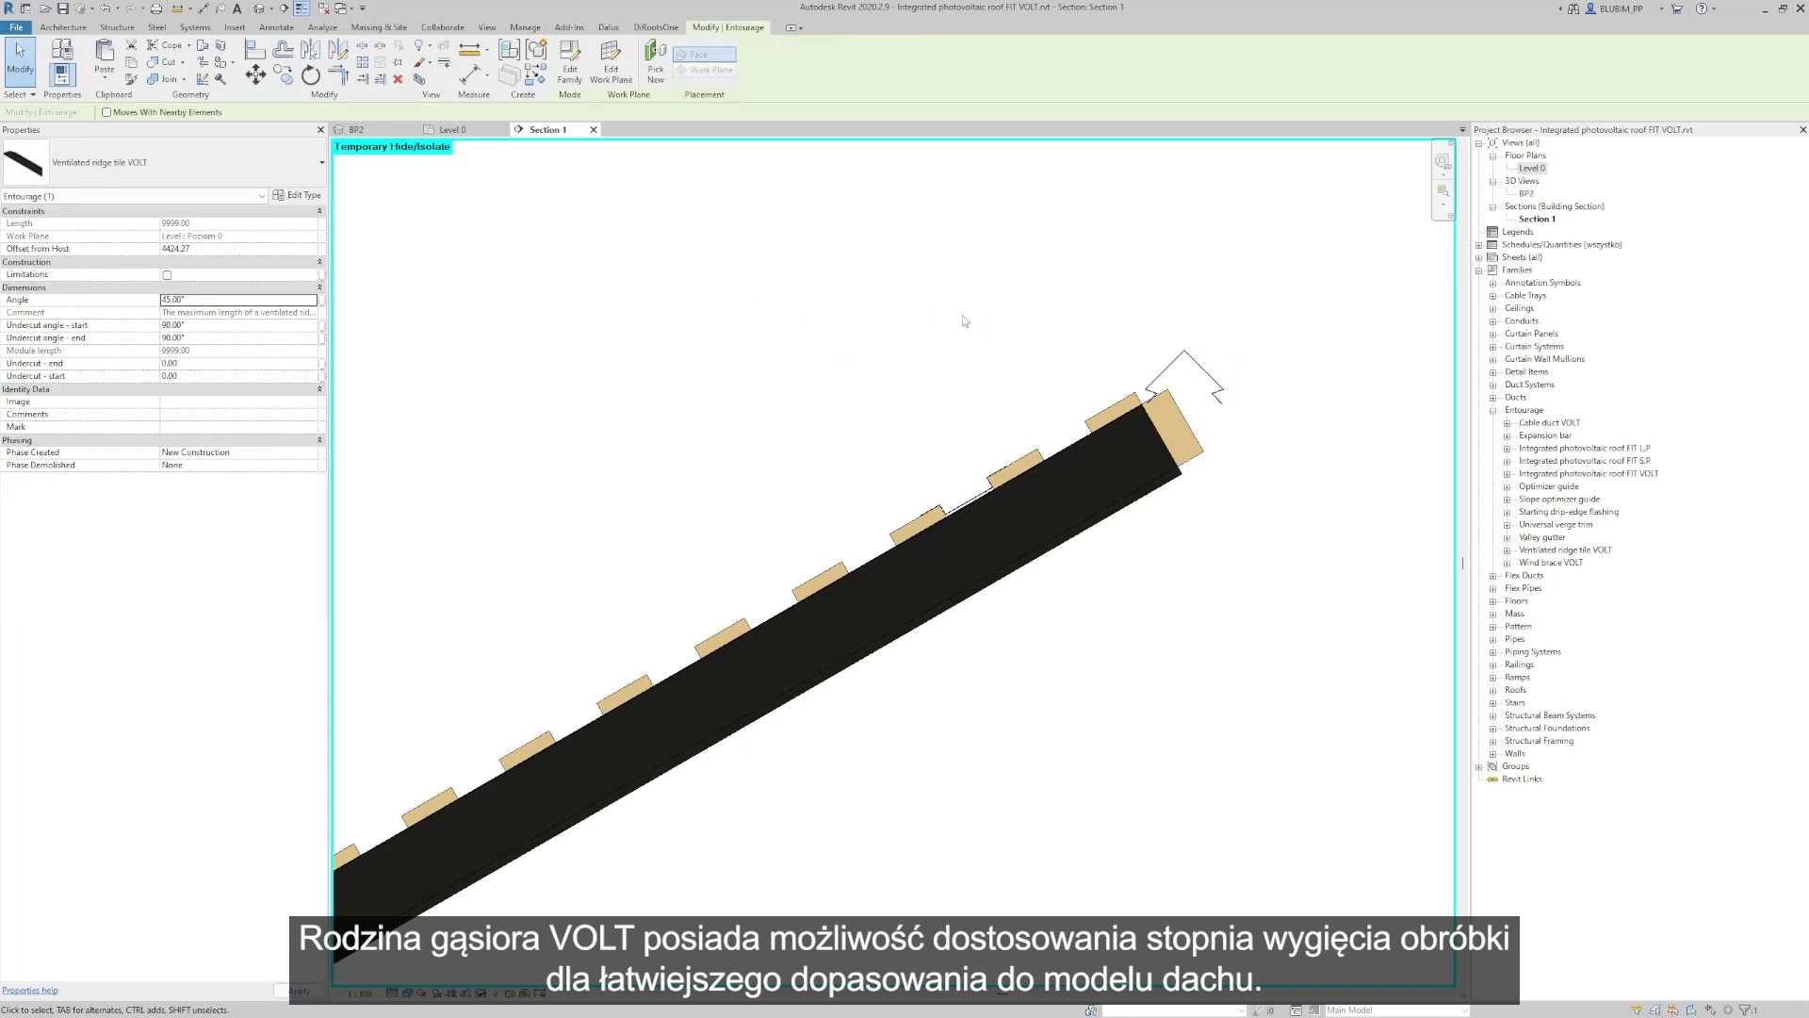
text(90)
key(Return)
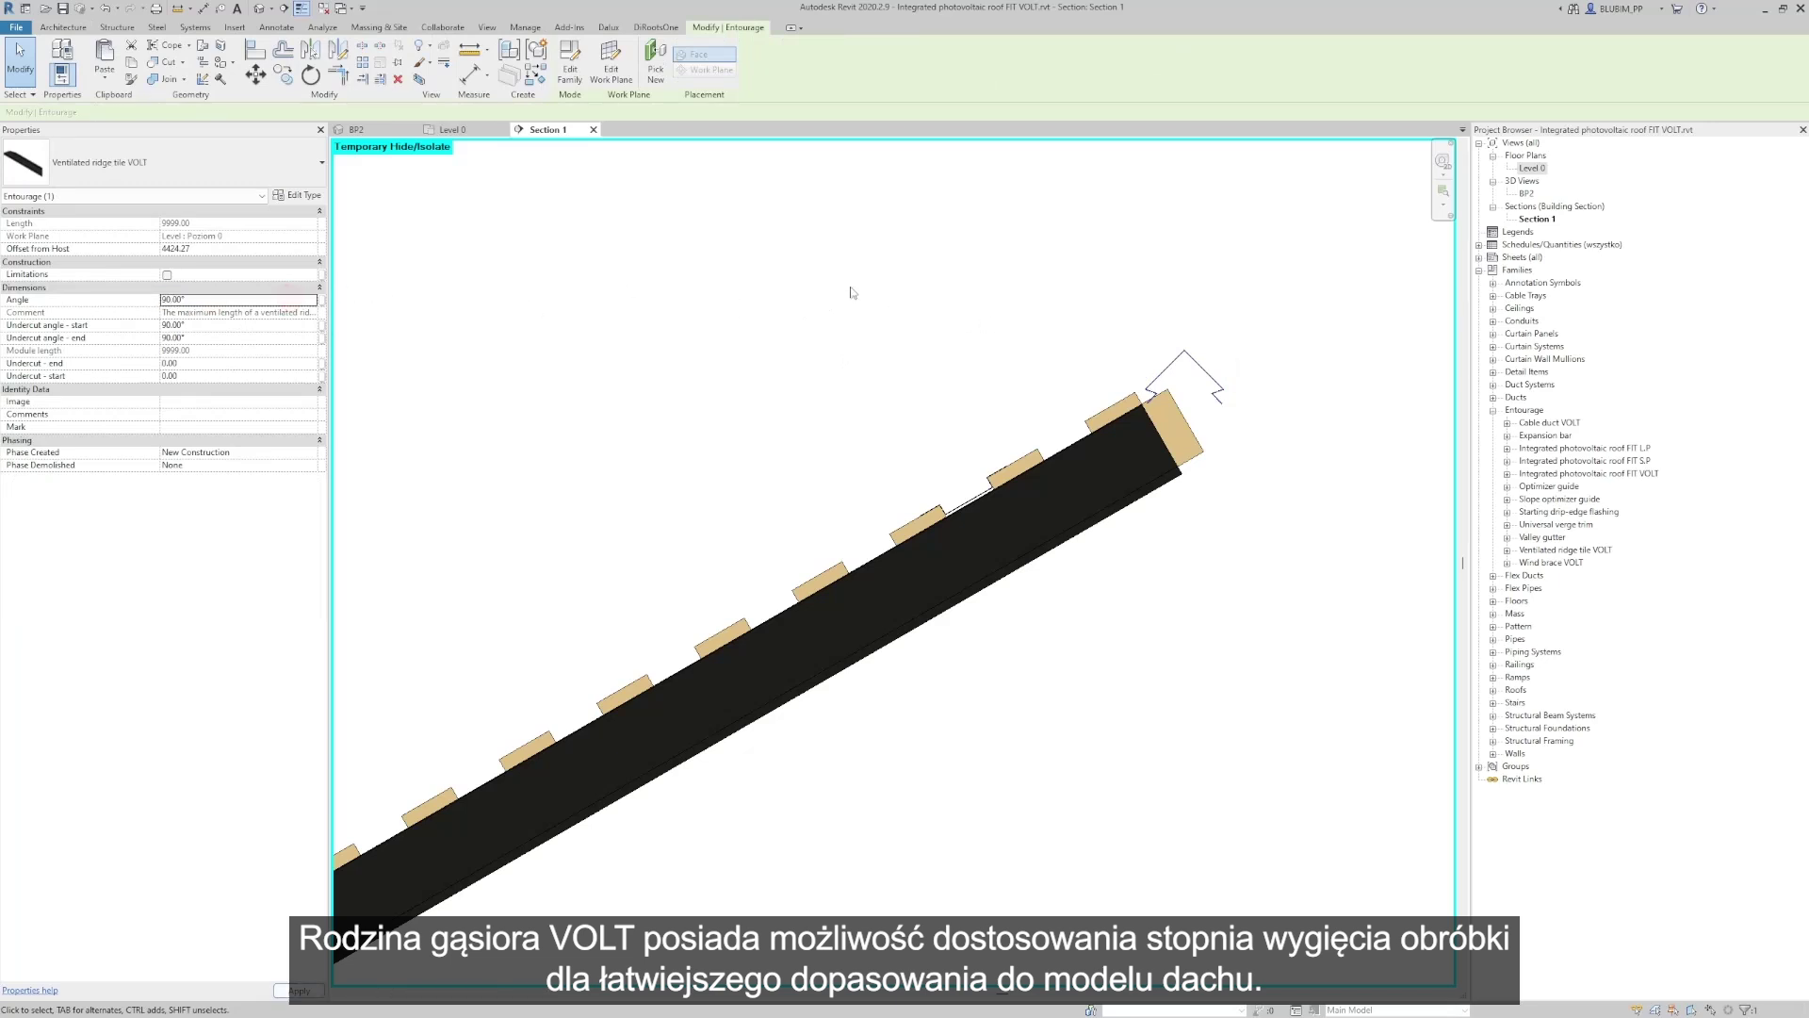